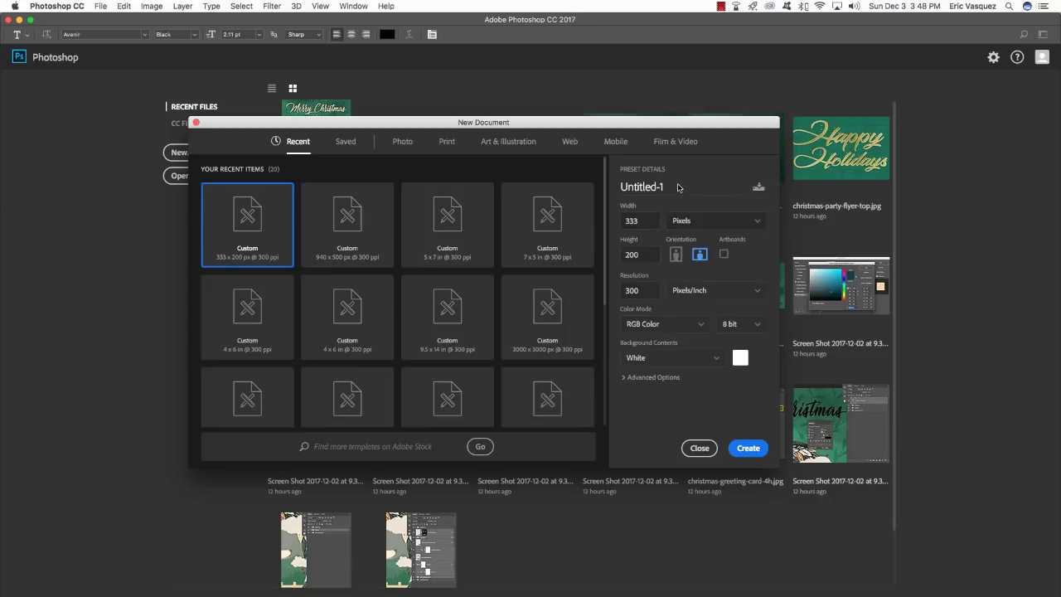
# Name the new document christmas-greeting-card
pyautogui.moveTo(677, 186); pyautogui.dragTo(668, 199)
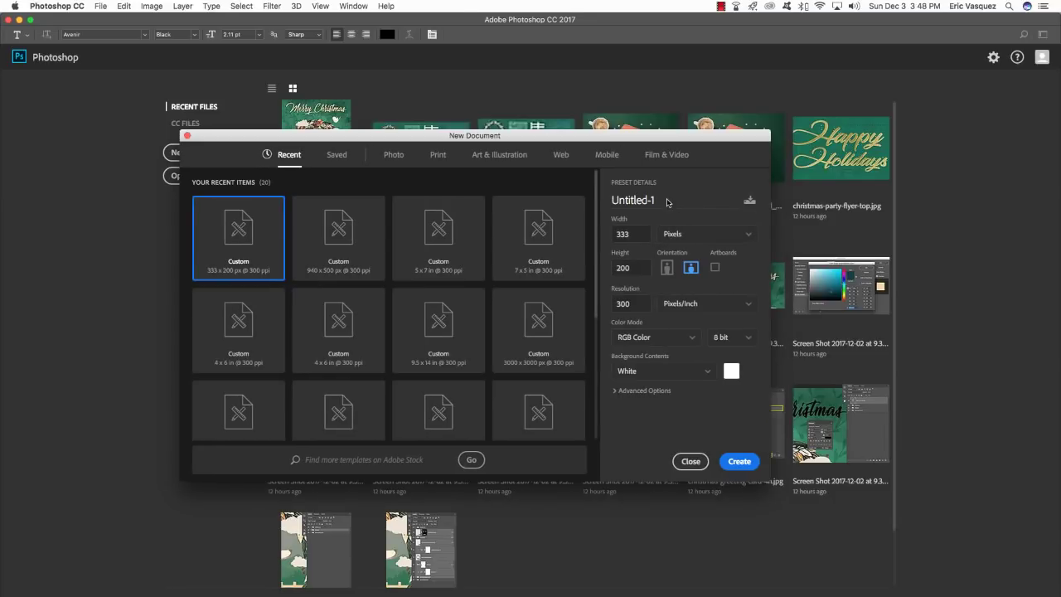
pyautogui.click(667, 201)
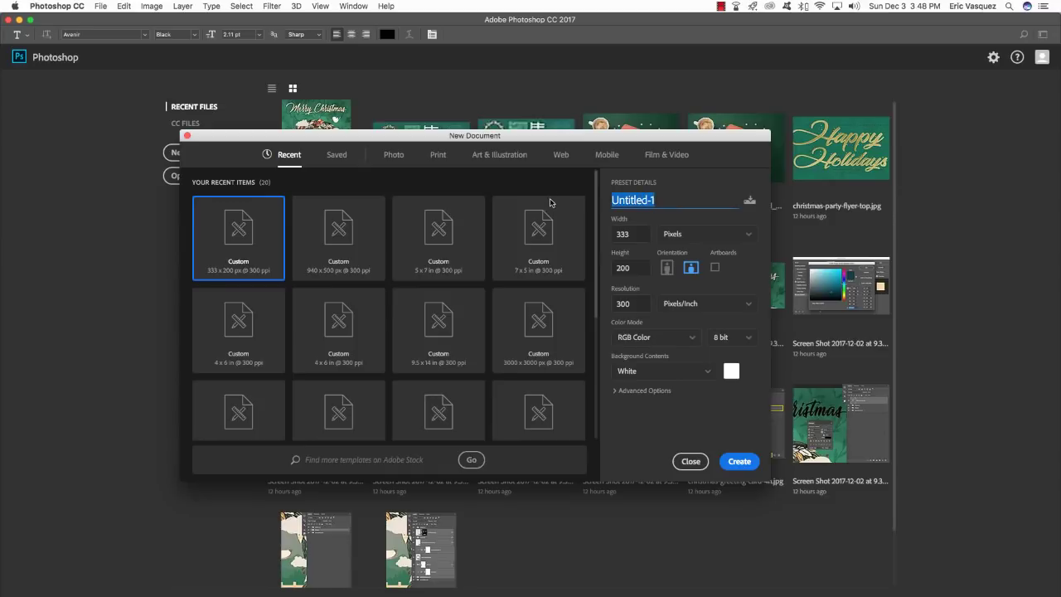
pyautogui.write('chri')
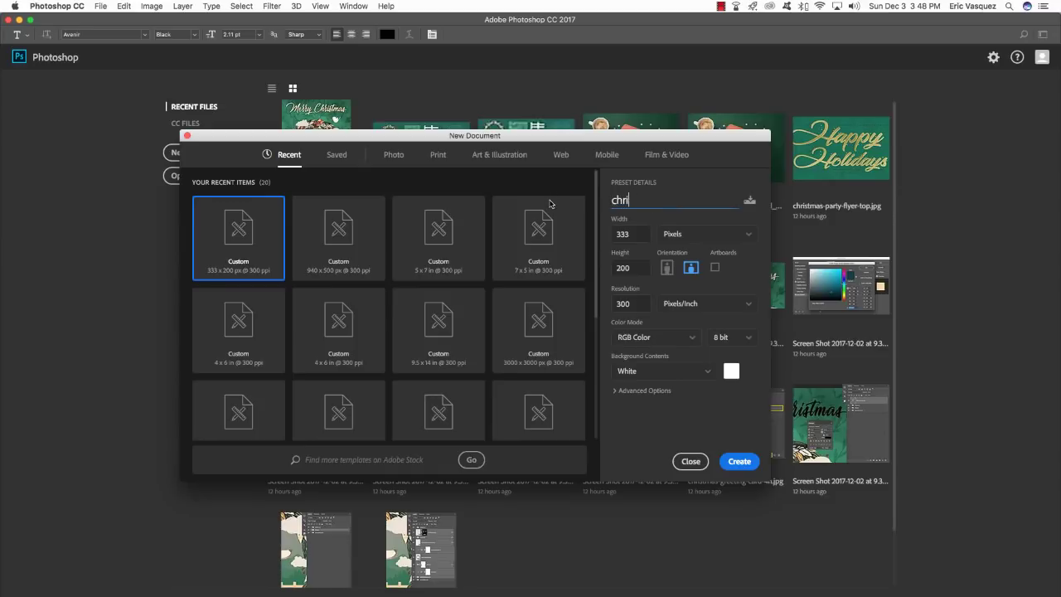
pyautogui.write('stmas-greeting-card')
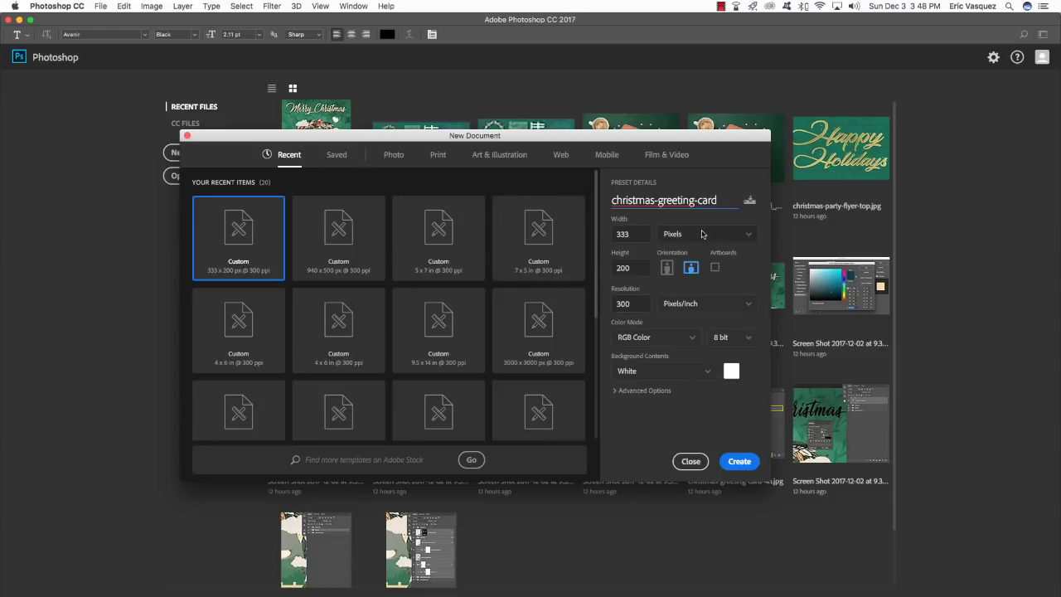
# Create the document in inches, 5 wide by 7 high, in portrait orientation
pyautogui.click(702, 234)
pyautogui.click(697, 266)
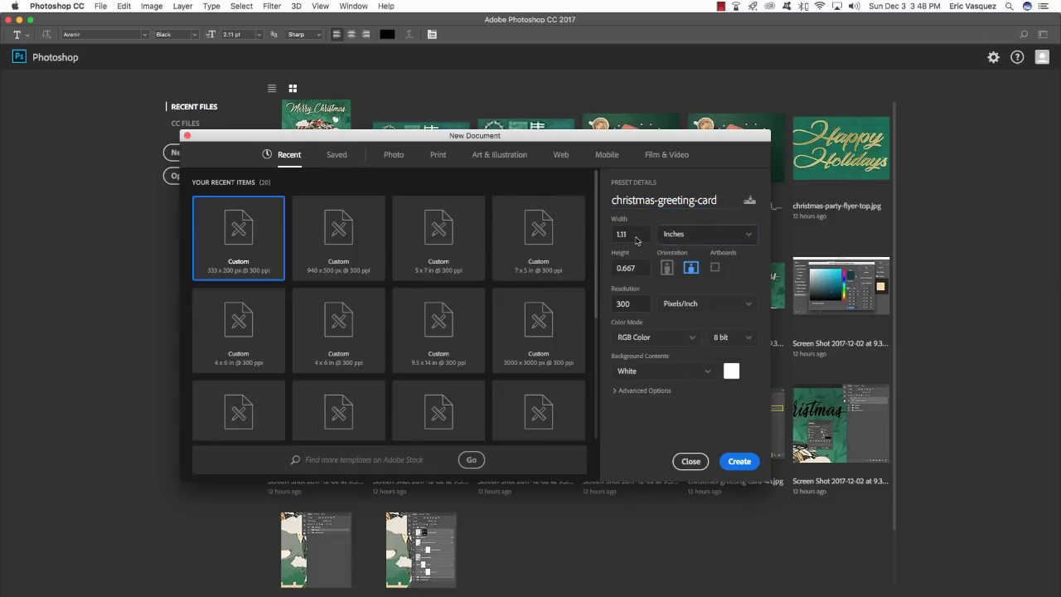
pyautogui.click(636, 237)
pyautogui.write('5')
pyautogui.press('Tab')
pyautogui.write('7')
pyautogui.click(668, 269)
pyautogui.click(739, 462)
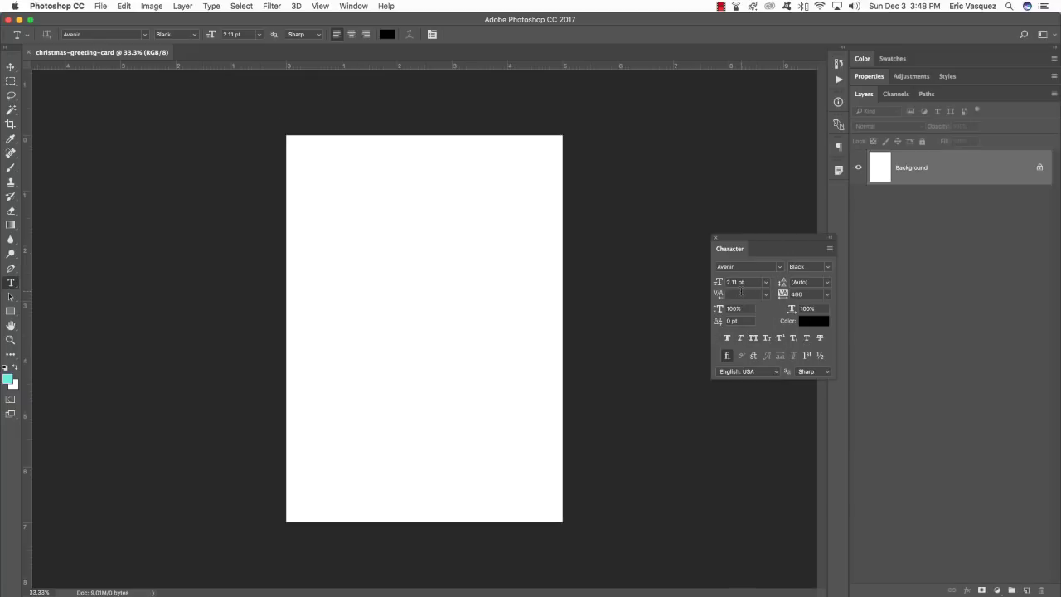
# Close the floating Character settings and convert the locked background into a regular layer named BACKGROUND
pyautogui.click(716, 239)
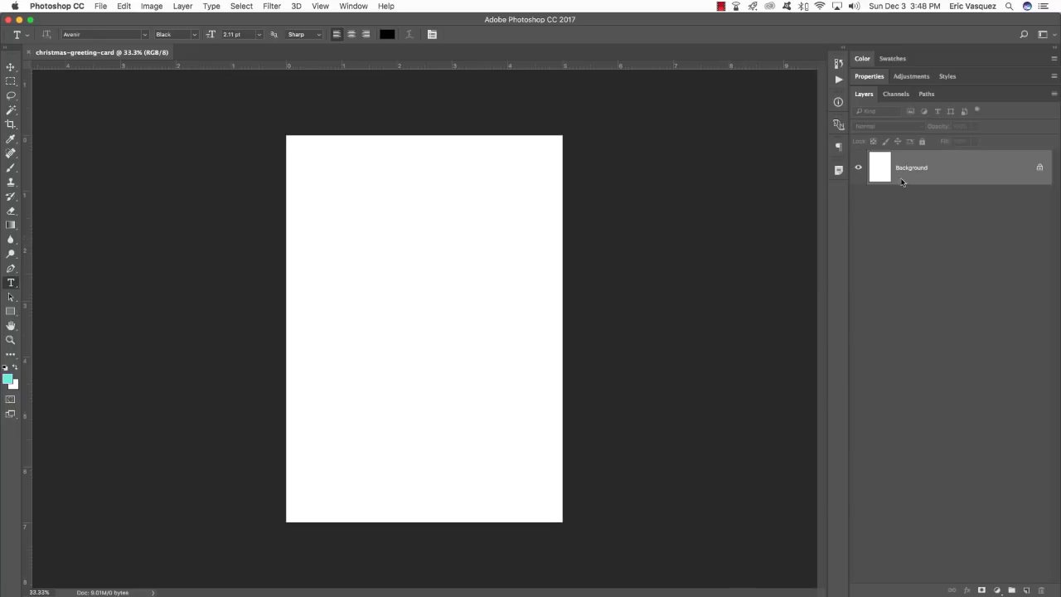
pyautogui.doubleClick(970, 167)
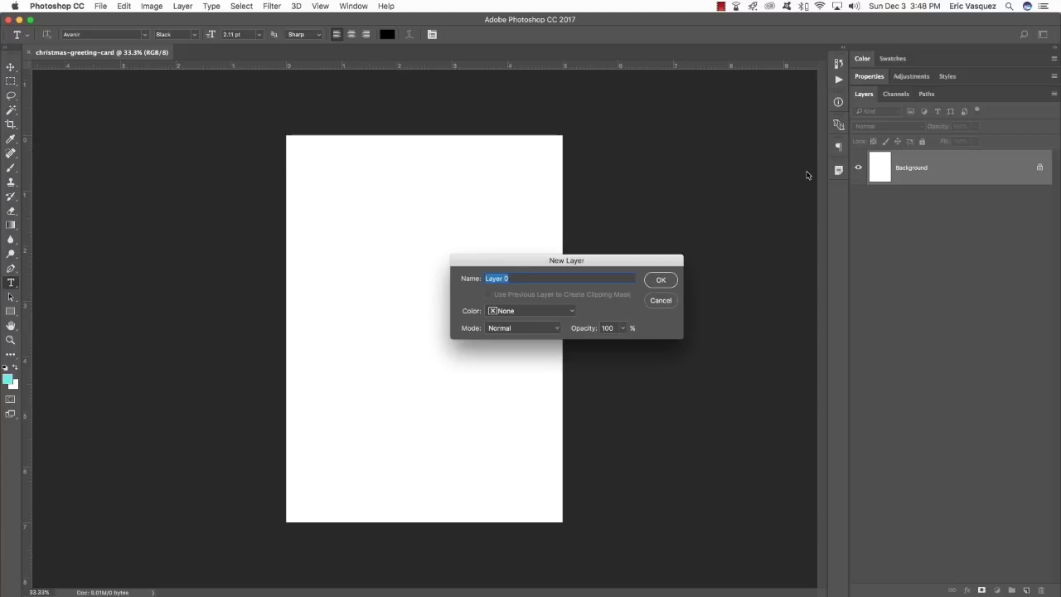
pyautogui.write('BACKGROUND')
pyautogui.press('Return')
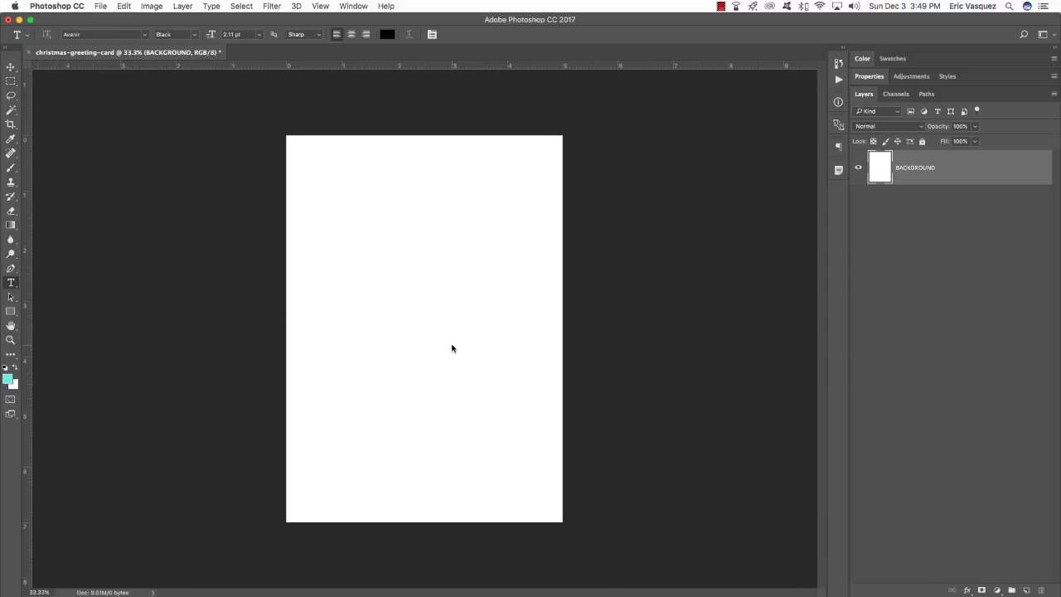
# Set the foreground color to #65ebe7 and fill the BACKGROUND layer with it
pyautogui.press('super+equal')
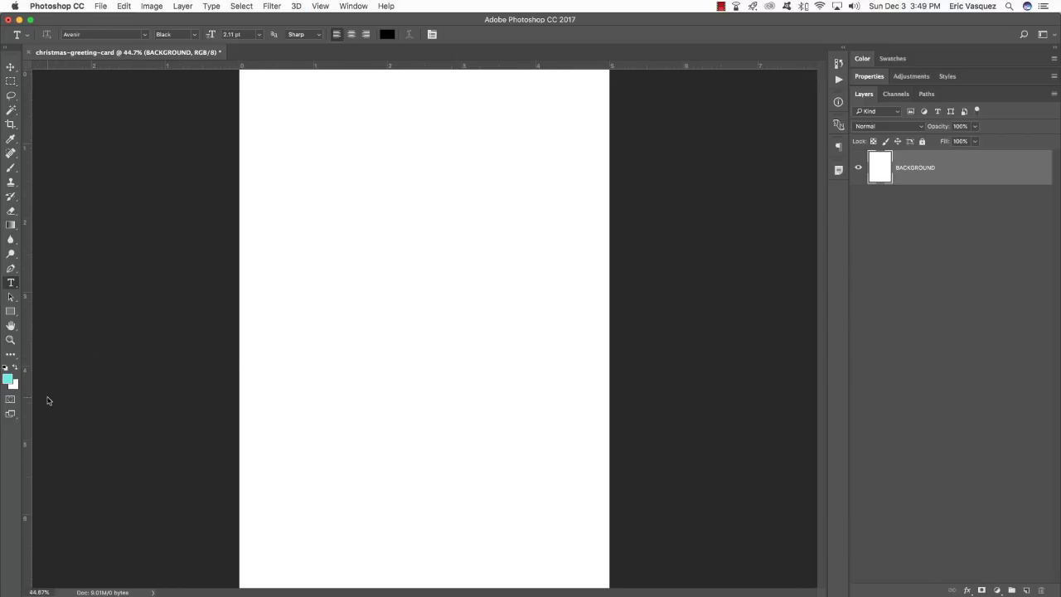
pyautogui.click(9, 380)
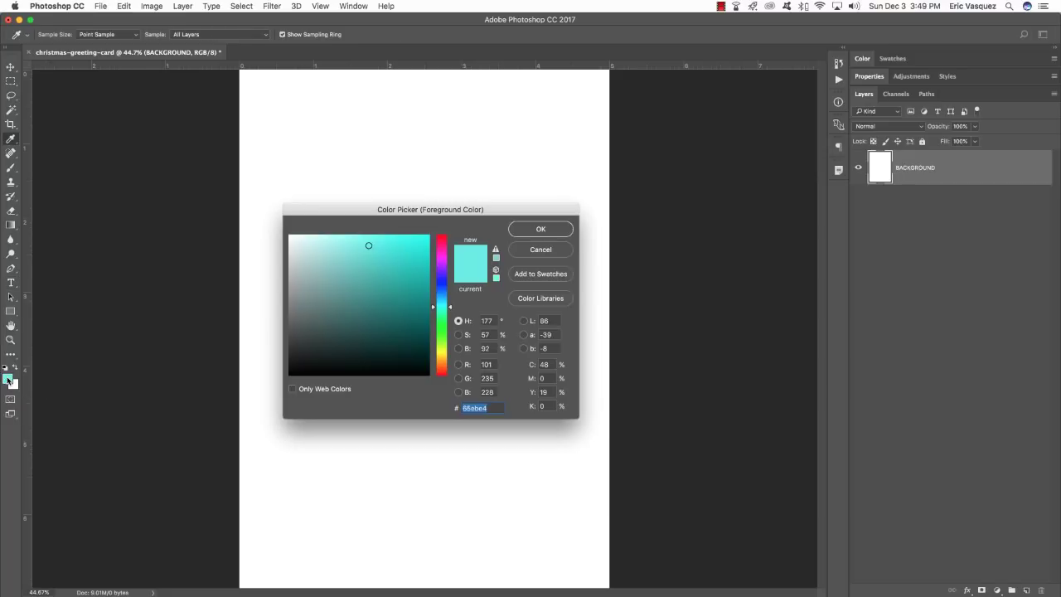
pyautogui.moveTo(440, 213); pyautogui.dragTo(435, 197)
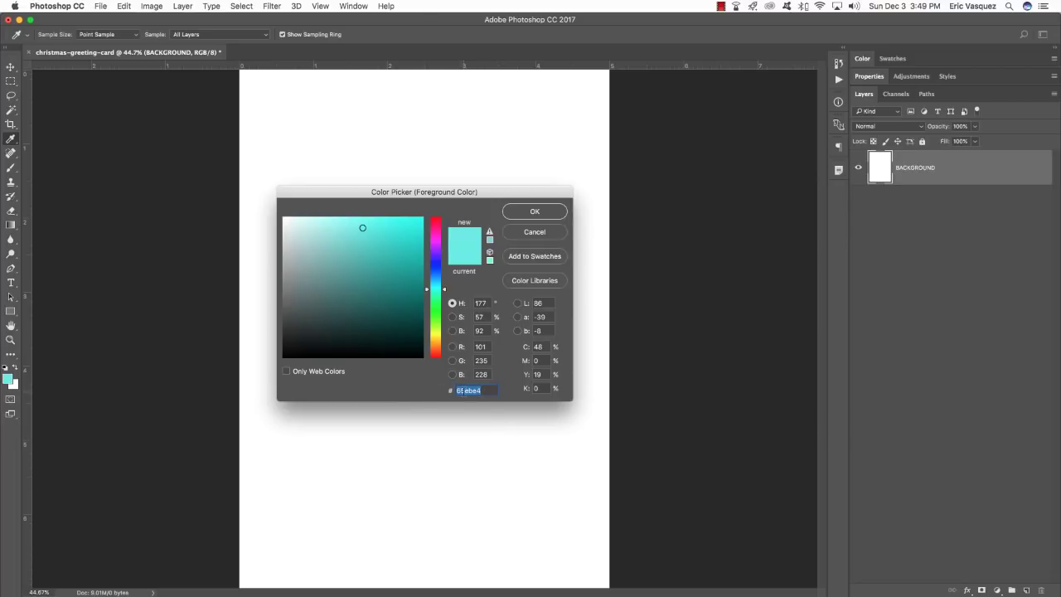
pyautogui.write('65ebe7')
pyautogui.click(535, 212)
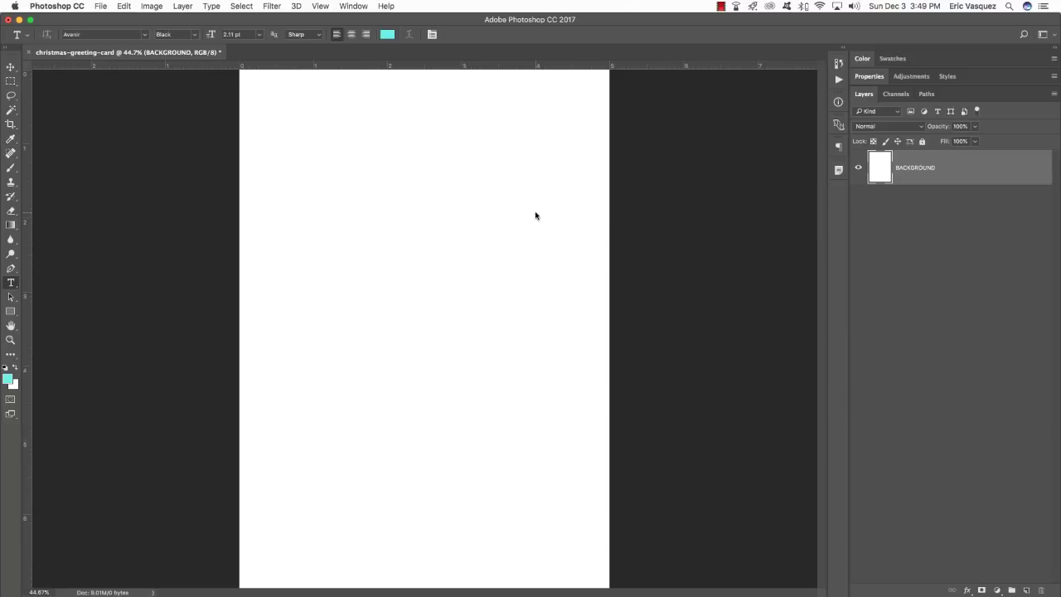
pyautogui.hotkey('alt', 'BackSpace')
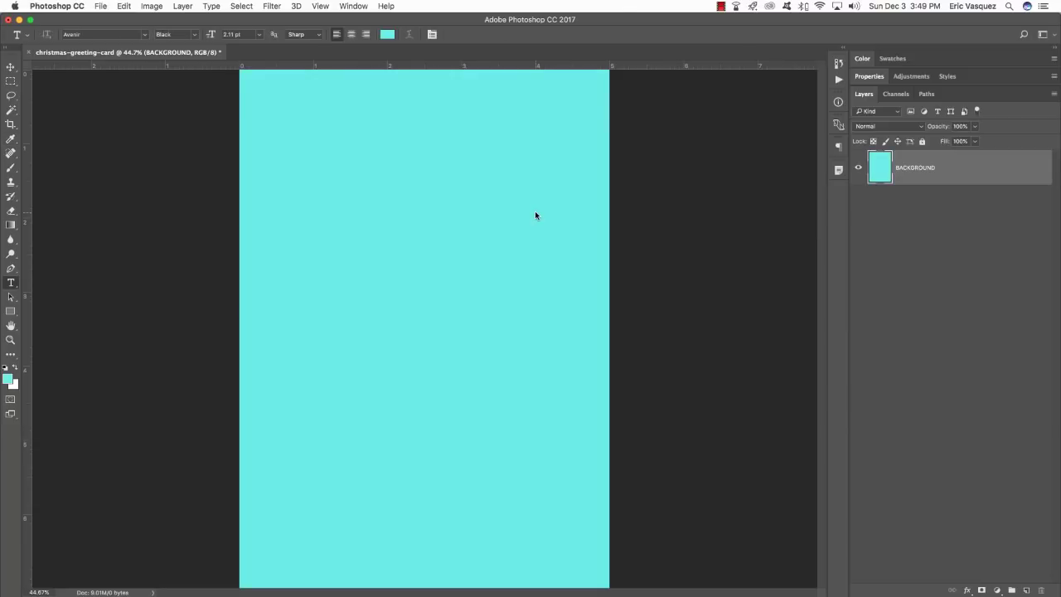
# Switch to Finder and open FRAME_1.png from the Julia Dreams folder in Photoshop
pyautogui.press('v')
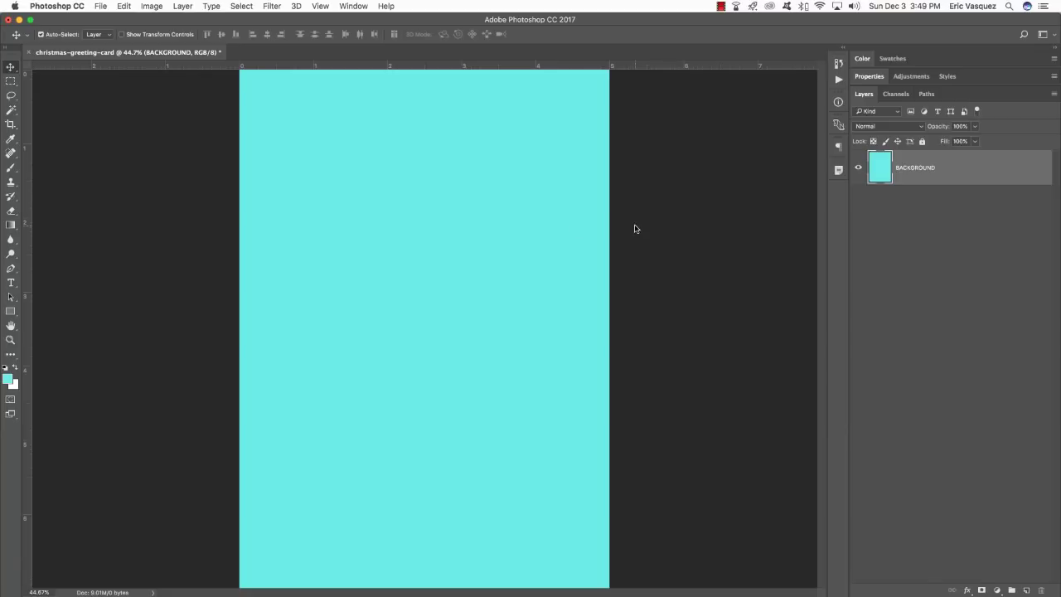
pyautogui.press('super+Tab')
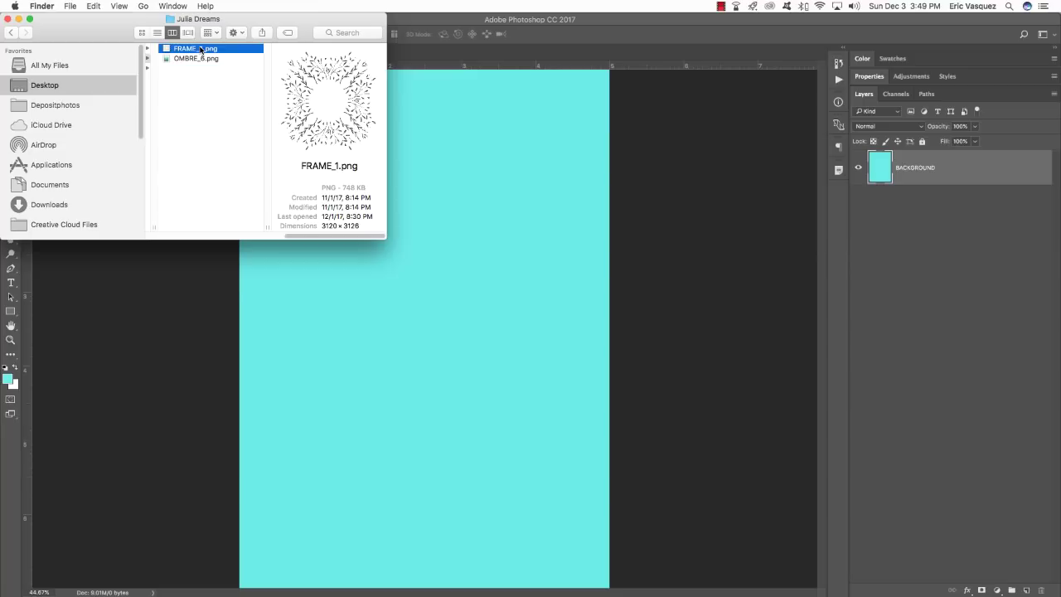
pyautogui.moveTo(199, 50); pyautogui.dragTo(762, 572)
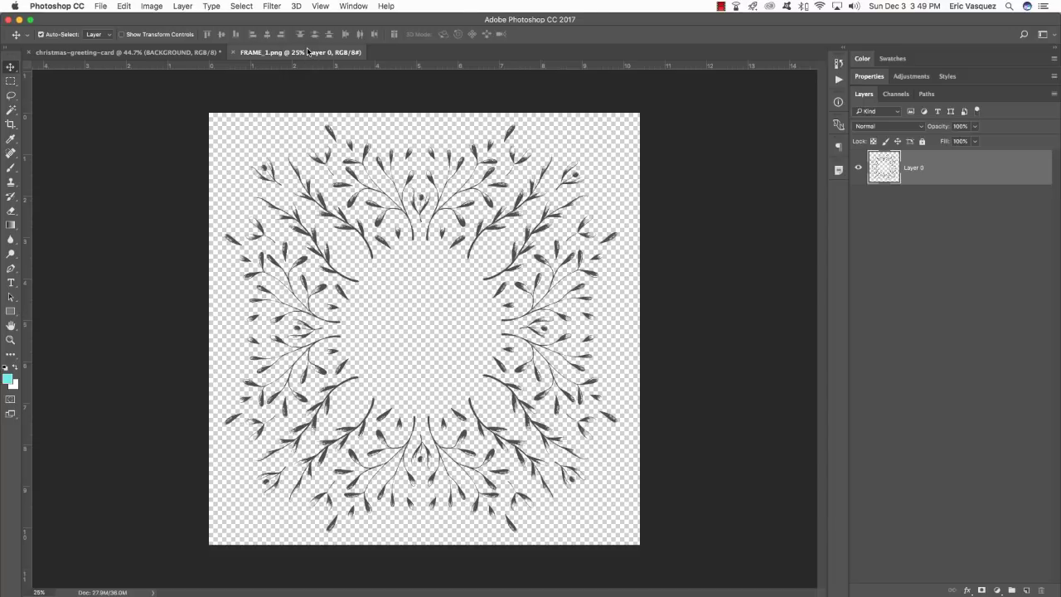
# Copy the frame artwork layer from FRAME_1.png into the christmas-greeting-card document, and close the FRAME_1.png file
pyautogui.moveTo(307, 50); pyautogui.dragTo(497, 393)
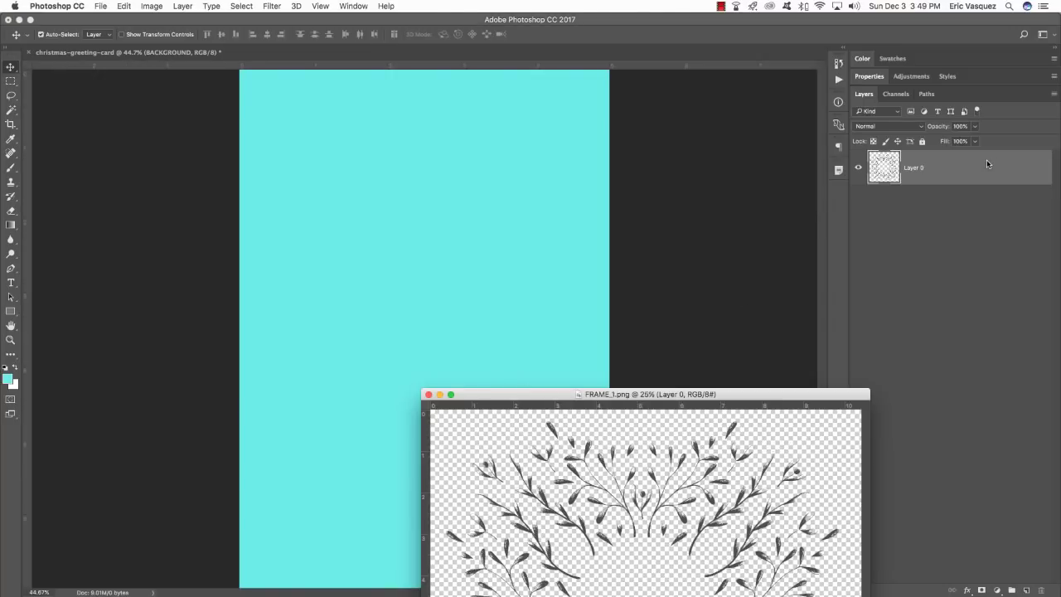
pyautogui.moveTo(986, 163); pyautogui.dragTo(474, 213)
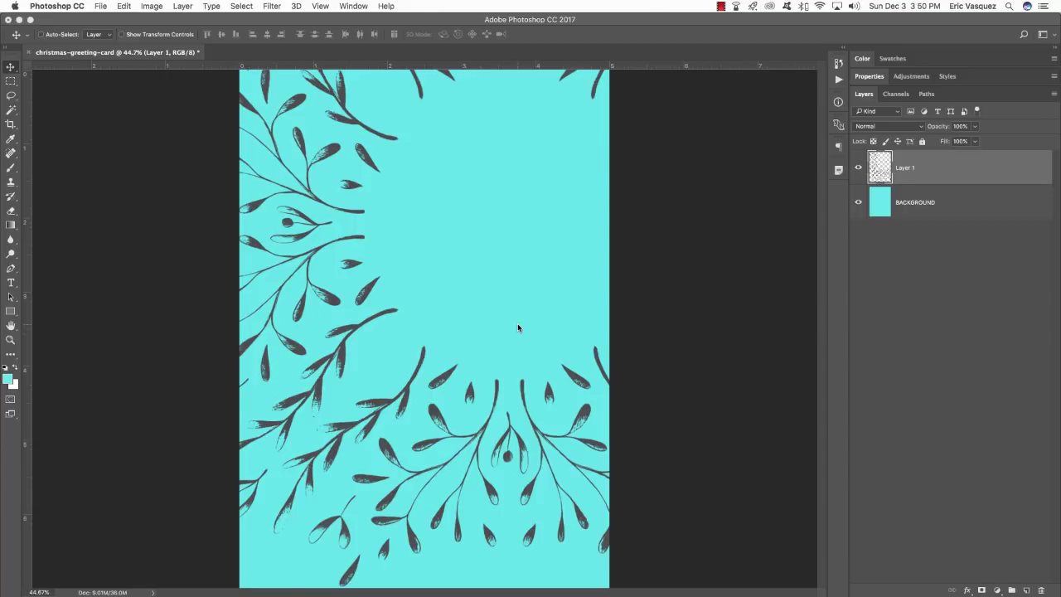
pyautogui.hotkey('ctrl', 'Tab')
pyautogui.moveTo(395, 243); pyautogui.dragTo(388, 231)
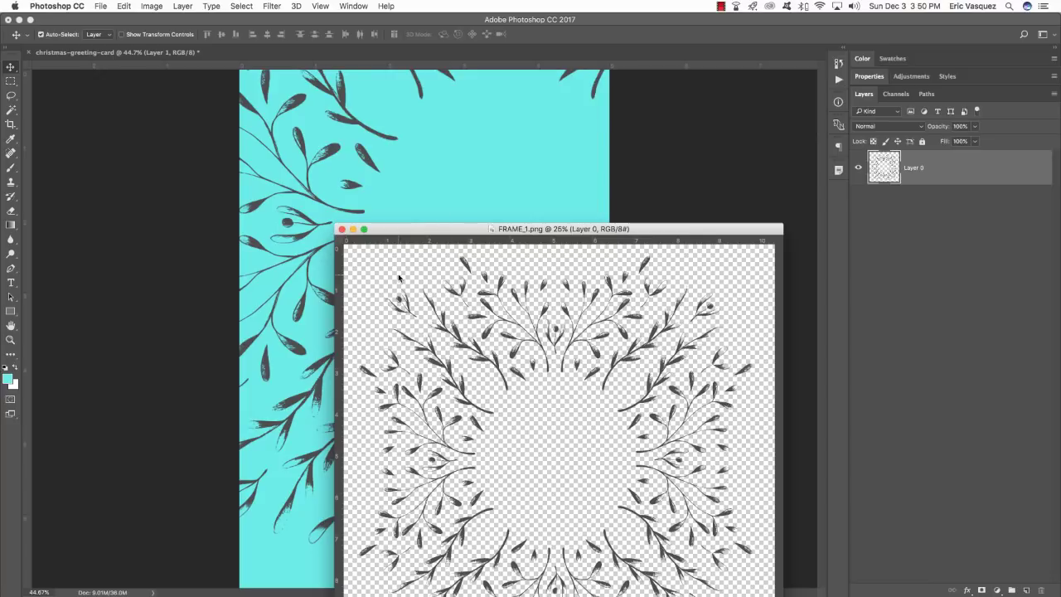
pyautogui.press('super+w')
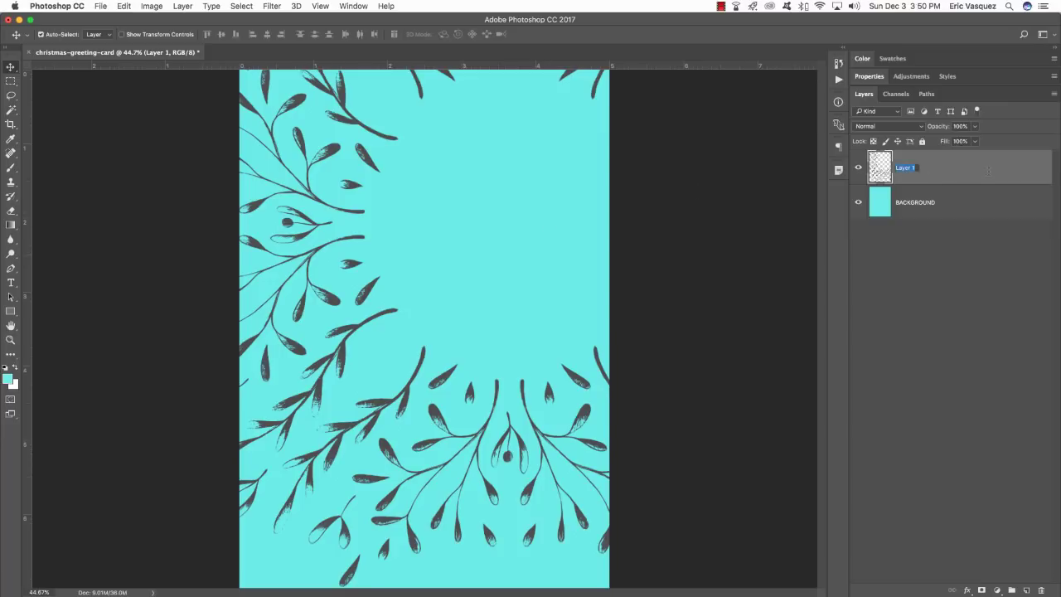
# Rename the copied frame layer FRAME_1.png and convert it to a Smart Object
pyautogui.write('FRAME_1.png')
pyautogui.press('Return')
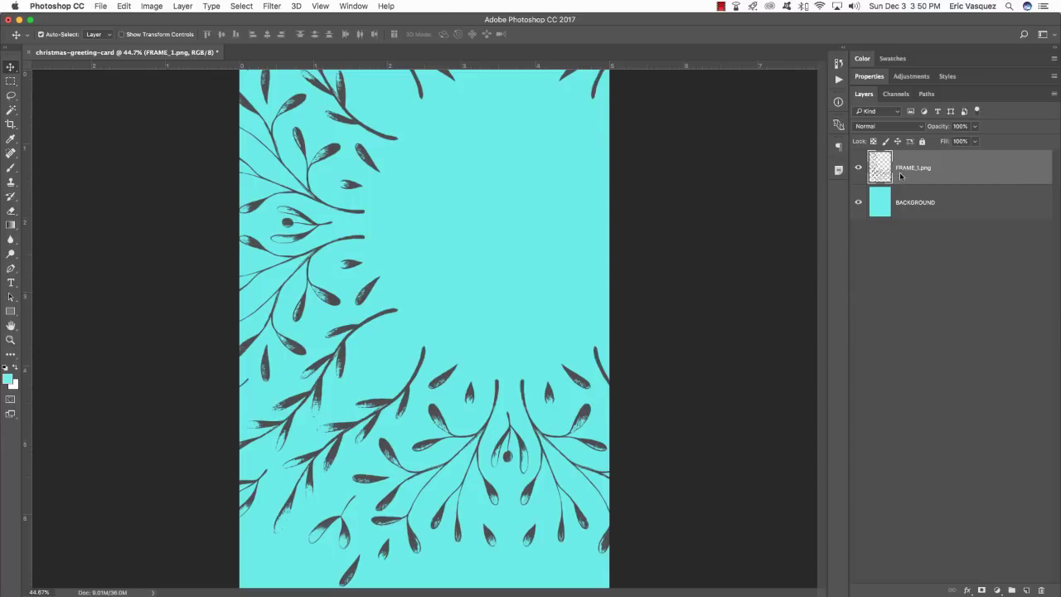
pyautogui.rightClick(995, 167)
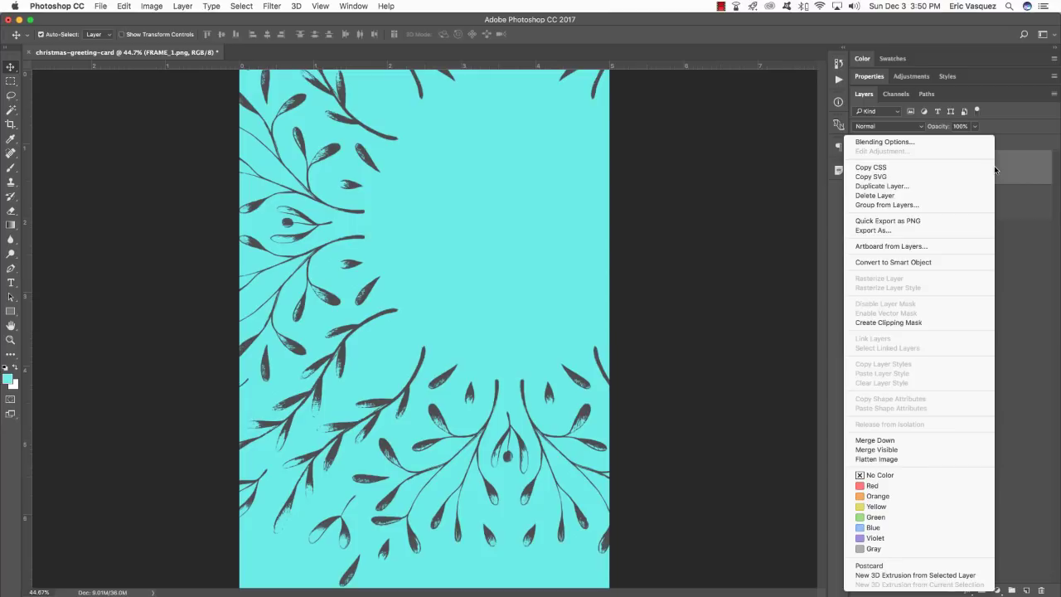
pyautogui.click(869, 262)
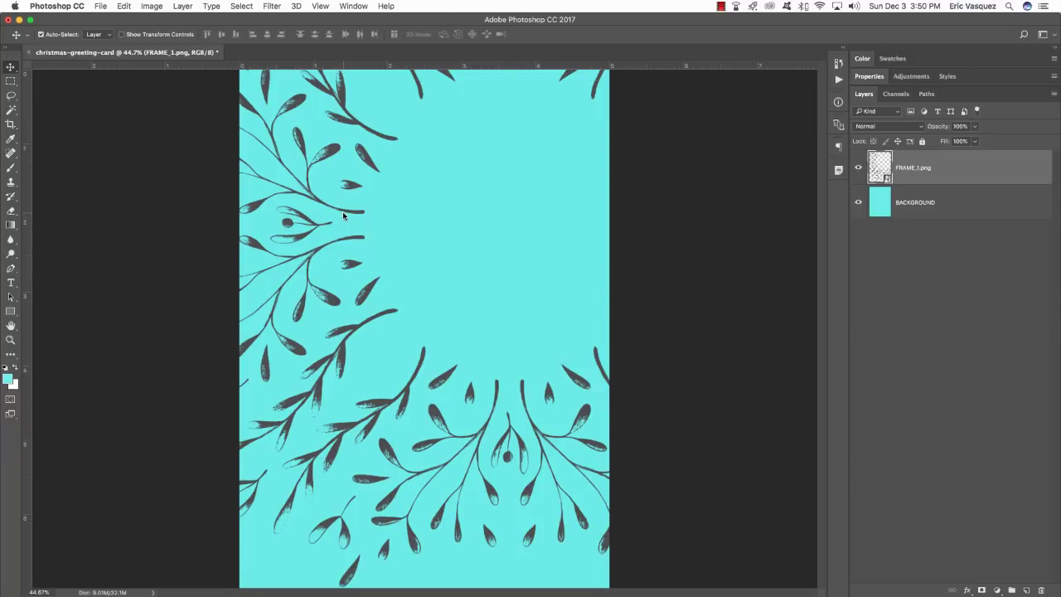
# Free-transform the frame artwork, centering it on the card and scaling it down proportionally so the branches surround an open middle
pyautogui.press('super')
pyautogui.press('super+t')
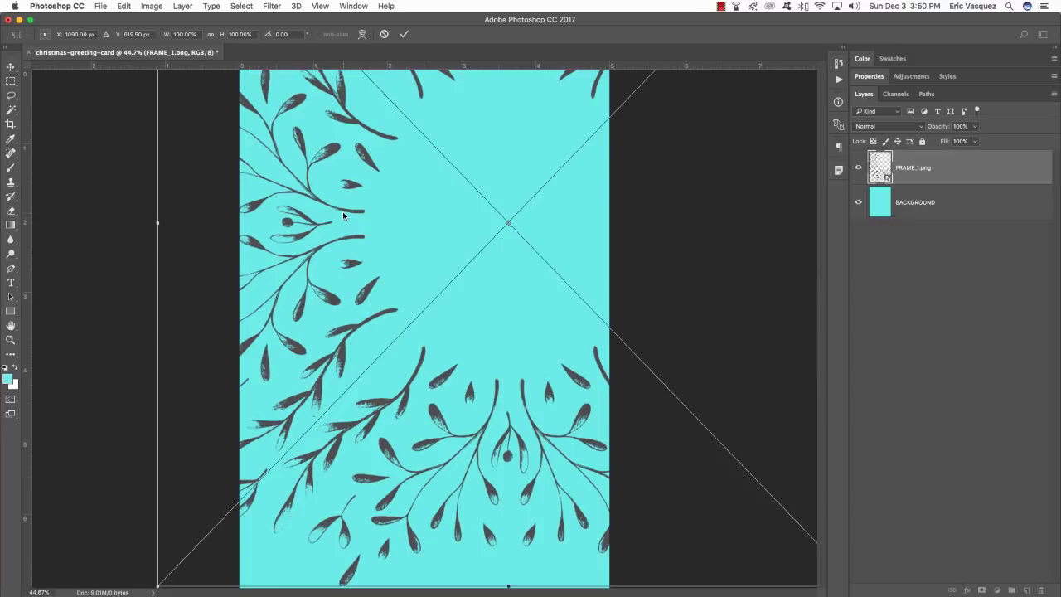
pyautogui.press('super+0')
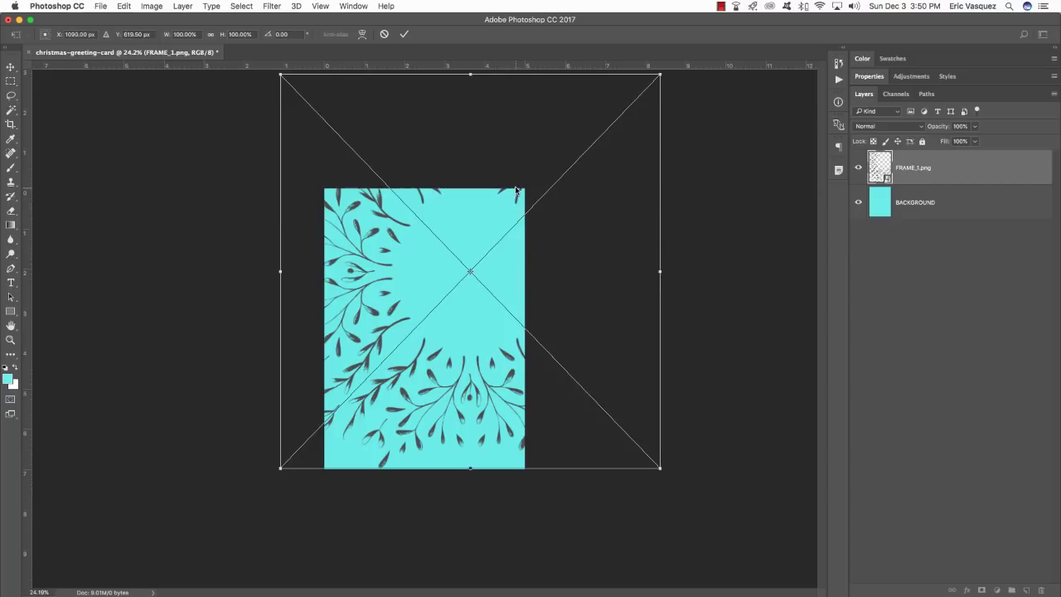
pyautogui.moveTo(515, 189); pyautogui.dragTo(474, 238)
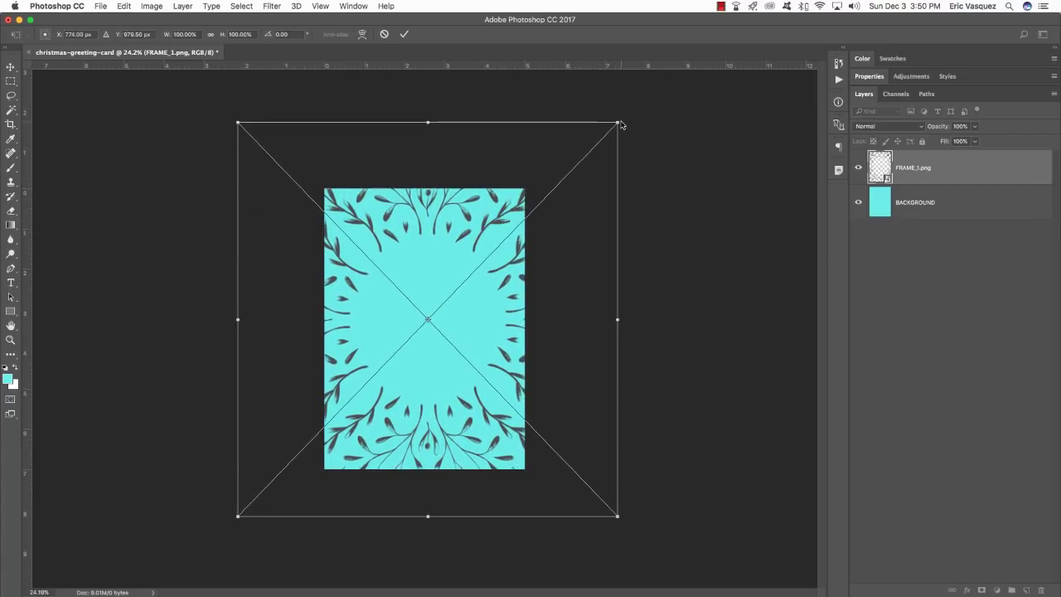
pyautogui.moveTo(621, 125); pyautogui.dragTo(577, 145)
pyautogui.press('Return')
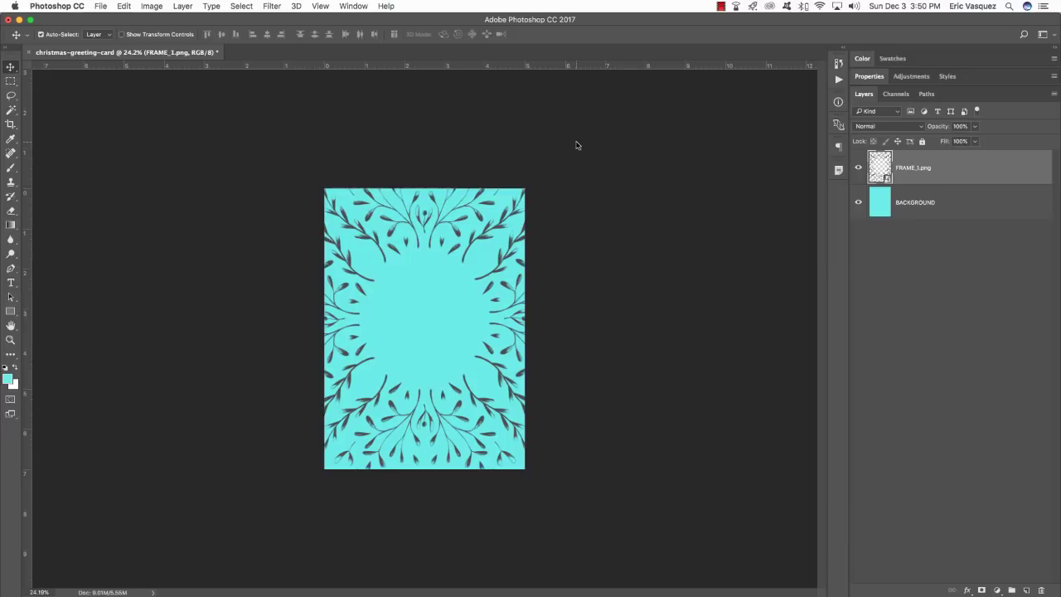
# Add a Color Overlay in #49C2BC to the FRAME_1.png layer to recolor the branches
pyautogui.press('super+0')
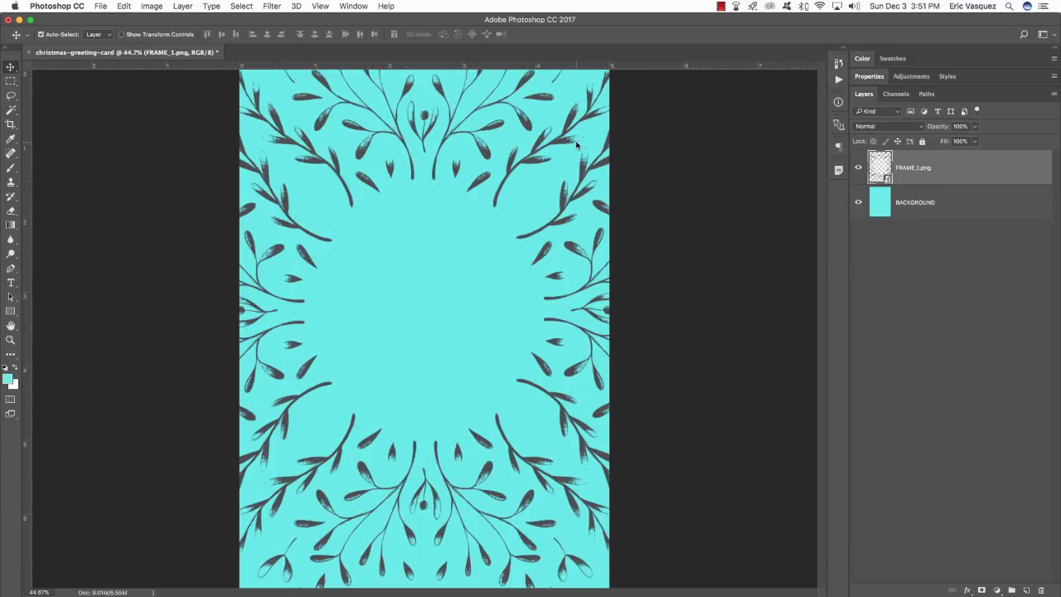
pyautogui.doubleClick(1043, 169)
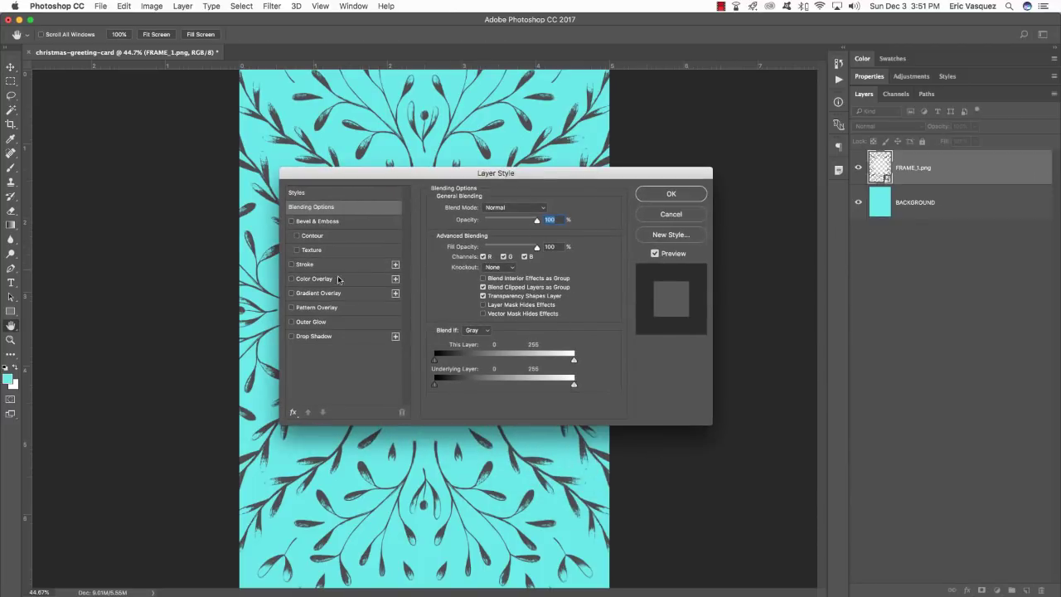
pyautogui.click(309, 282)
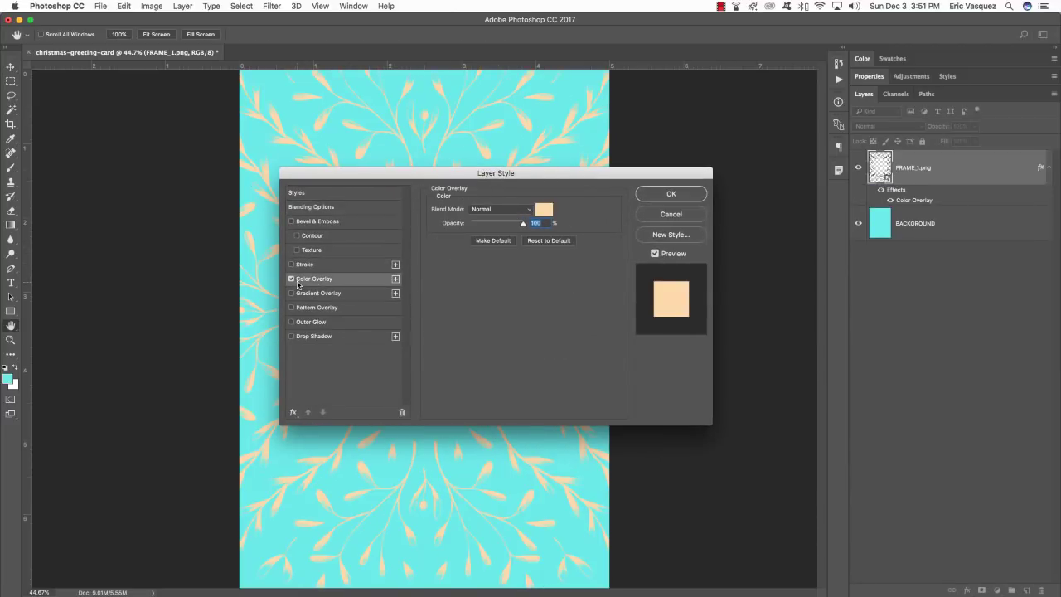
pyautogui.click(544, 210)
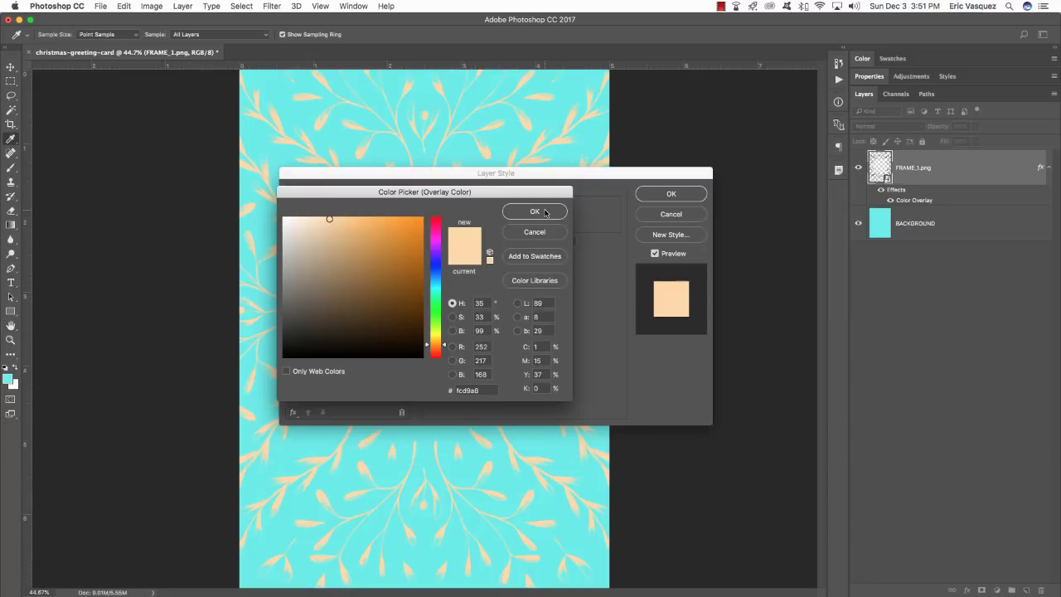
pyautogui.doubleClick(486, 389)
pyautogui.write('4')
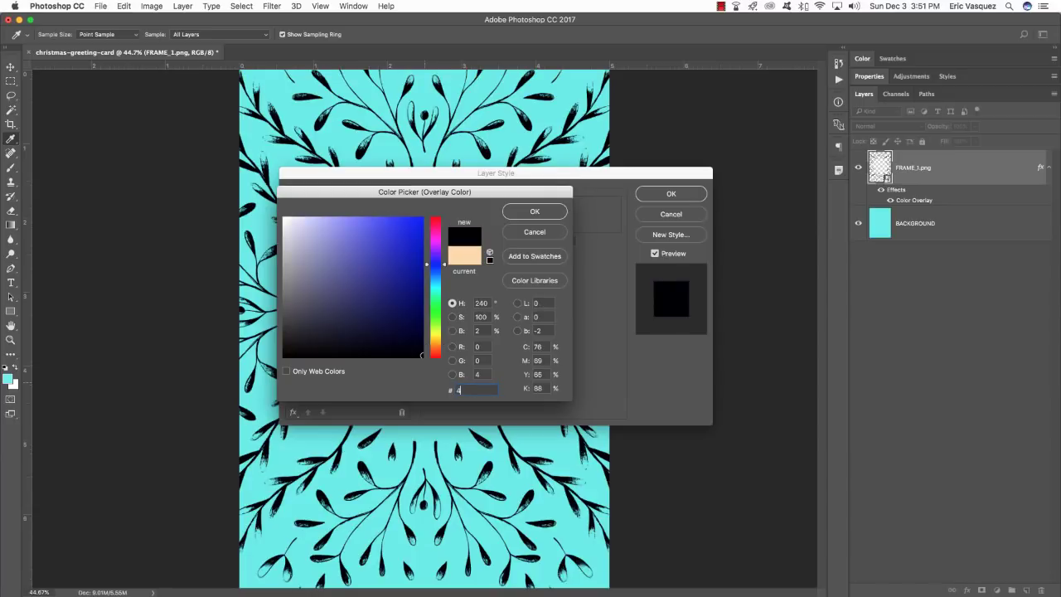
pyautogui.write('9C2BC')
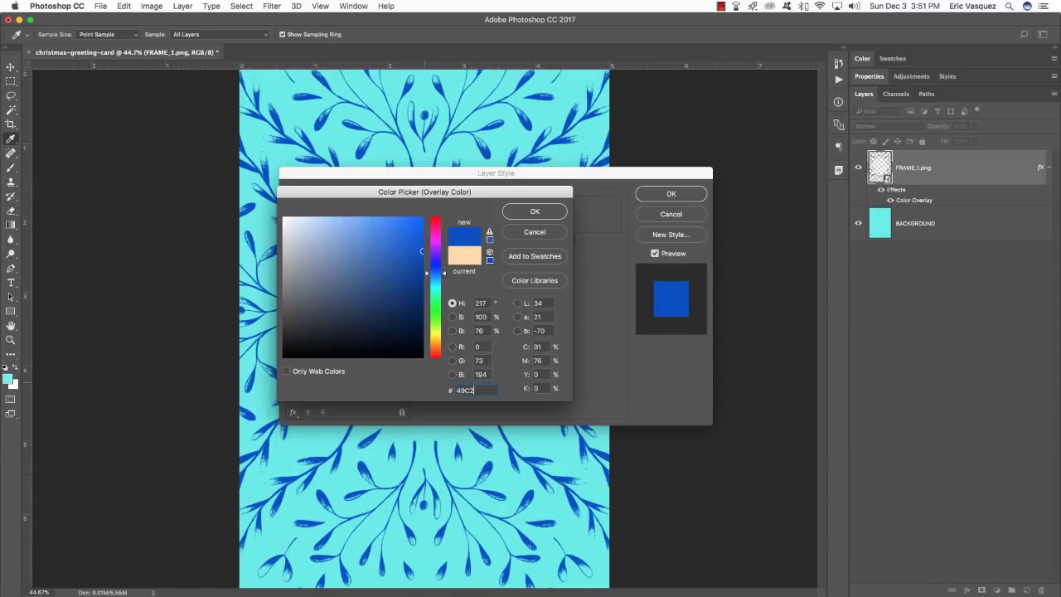
pyautogui.click(534, 212)
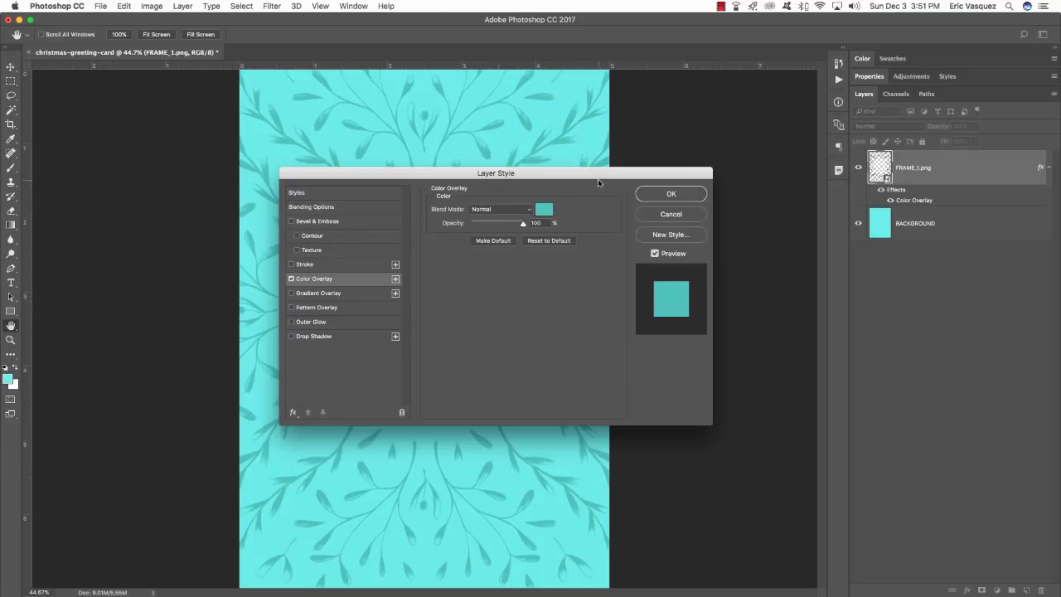
pyautogui.click(661, 198)
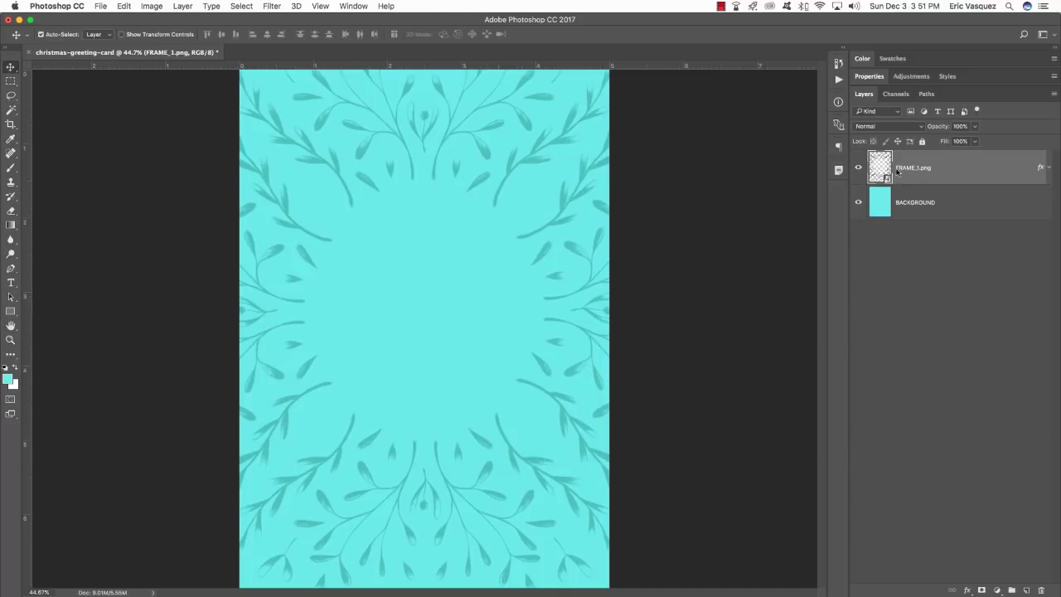
# Group the FRAME_1.png layer, name the group FRAME, and collapse it
pyautogui.press('super+g')
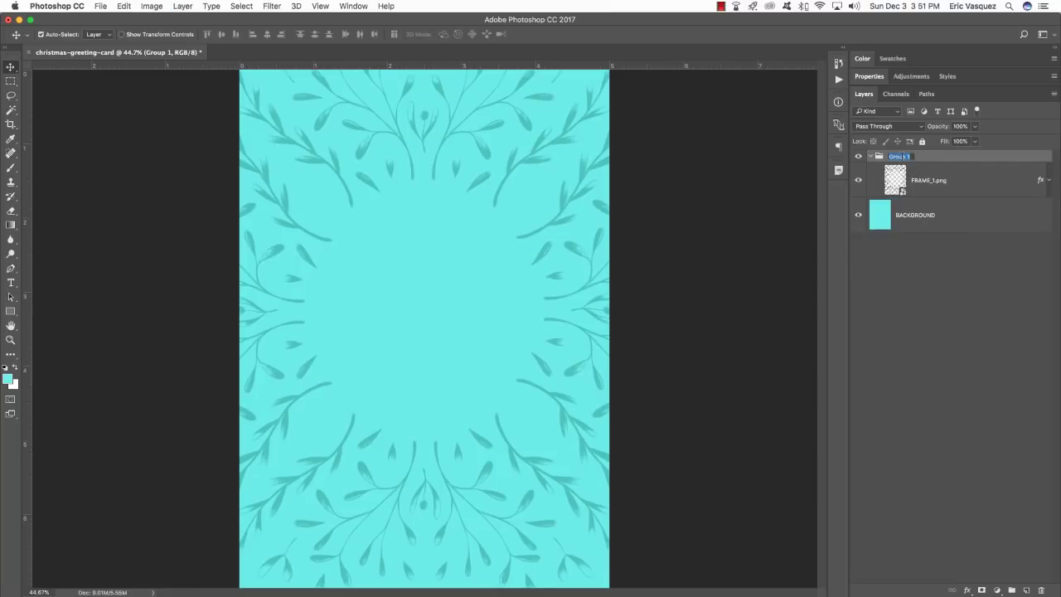
pyautogui.doubleClick(899, 157)
pyautogui.write('FRAME')
pyautogui.press('Return')
pyautogui.click(871, 156)
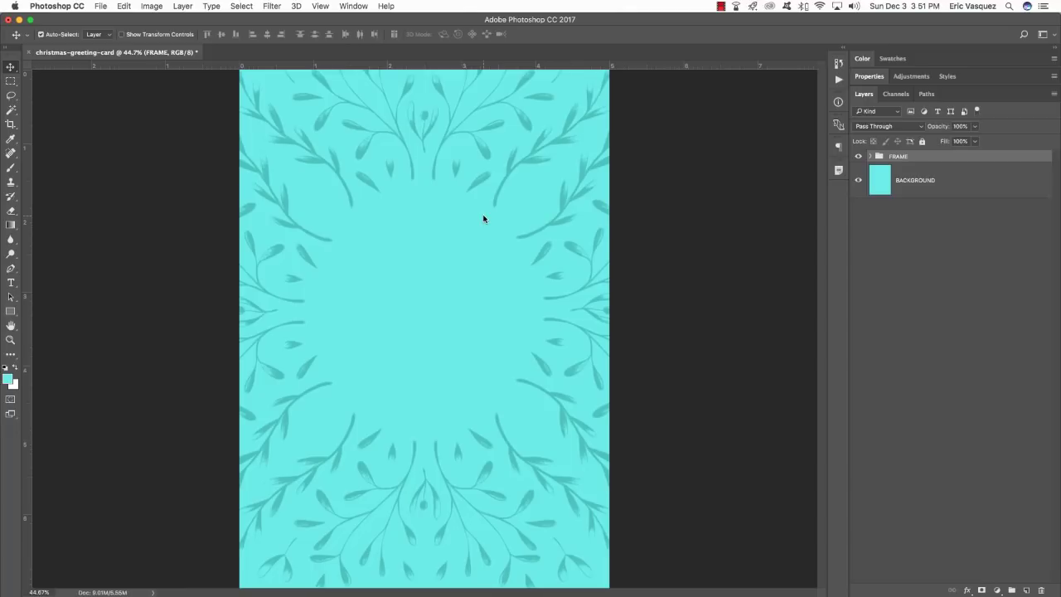
# Switch to Finder, open OMBRE_6.png from the Julia Dreams folder in Photoshop, and copy its layer into the christmas-greeting-card document
pyautogui.press('super+Tab')
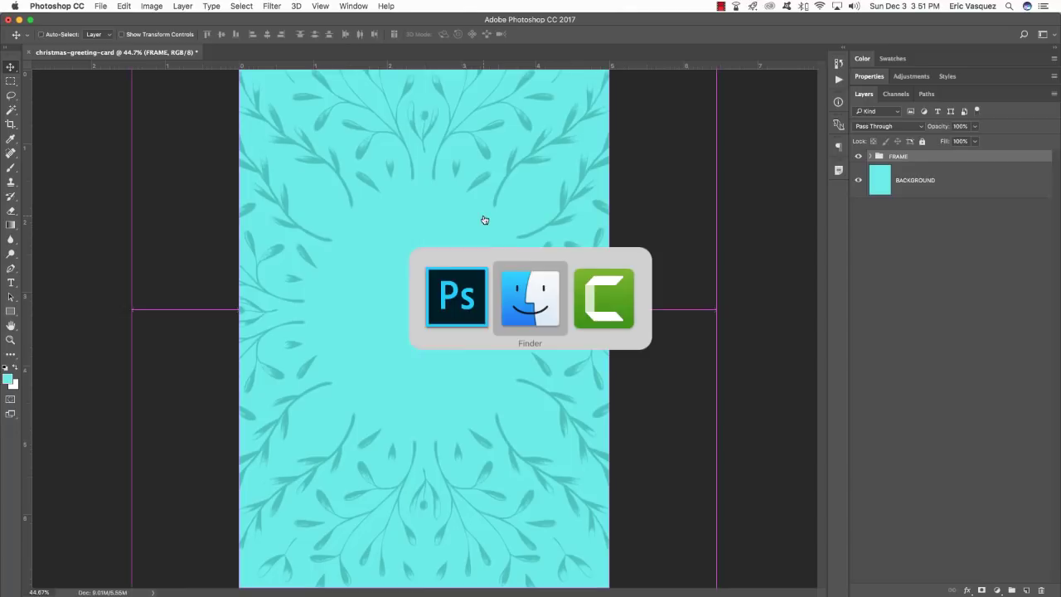
pyautogui.click(197, 59)
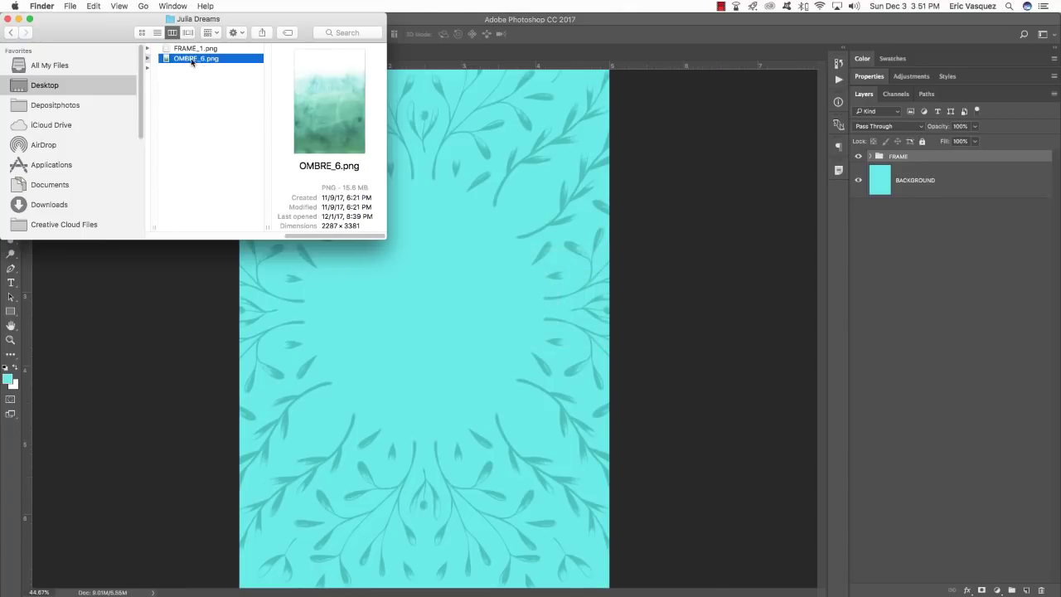
pyautogui.click(193, 59)
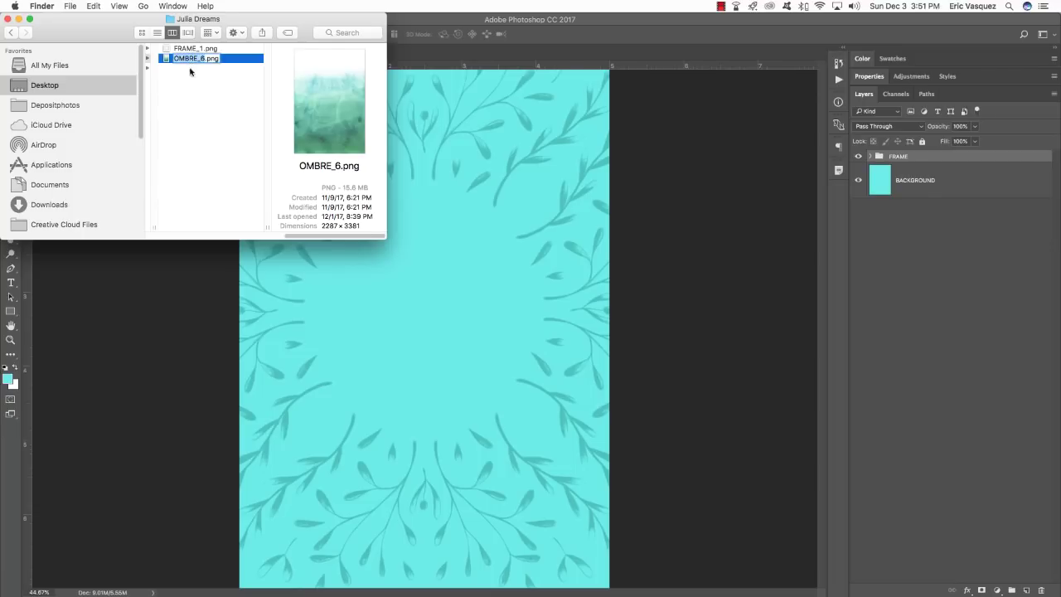
pyautogui.click(202, 126)
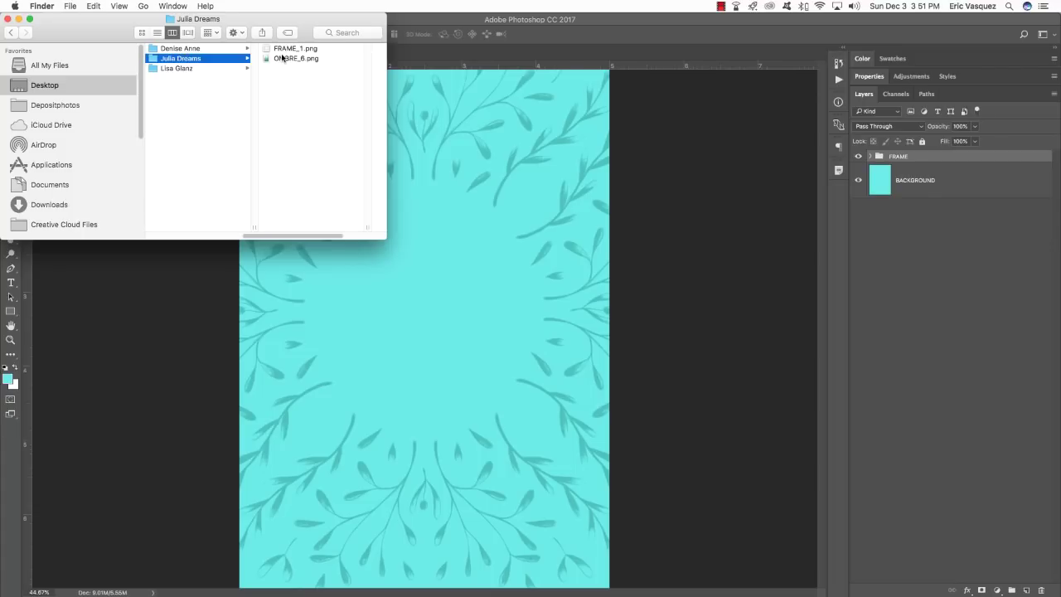
pyautogui.moveTo(284, 59); pyautogui.dragTo(756, 570)
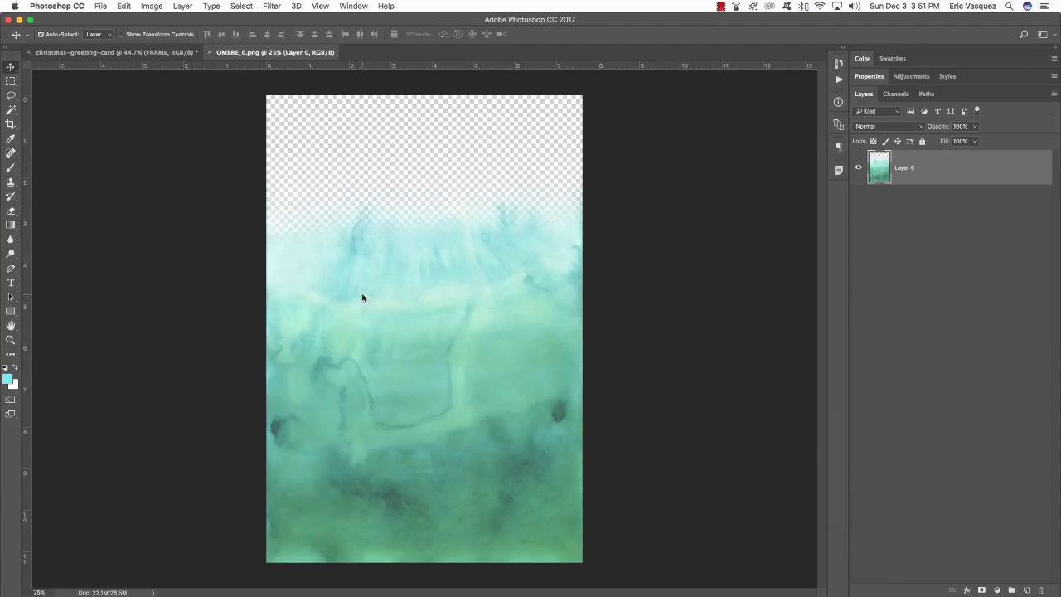
pyautogui.moveTo(303, 53); pyautogui.dragTo(646, 391)
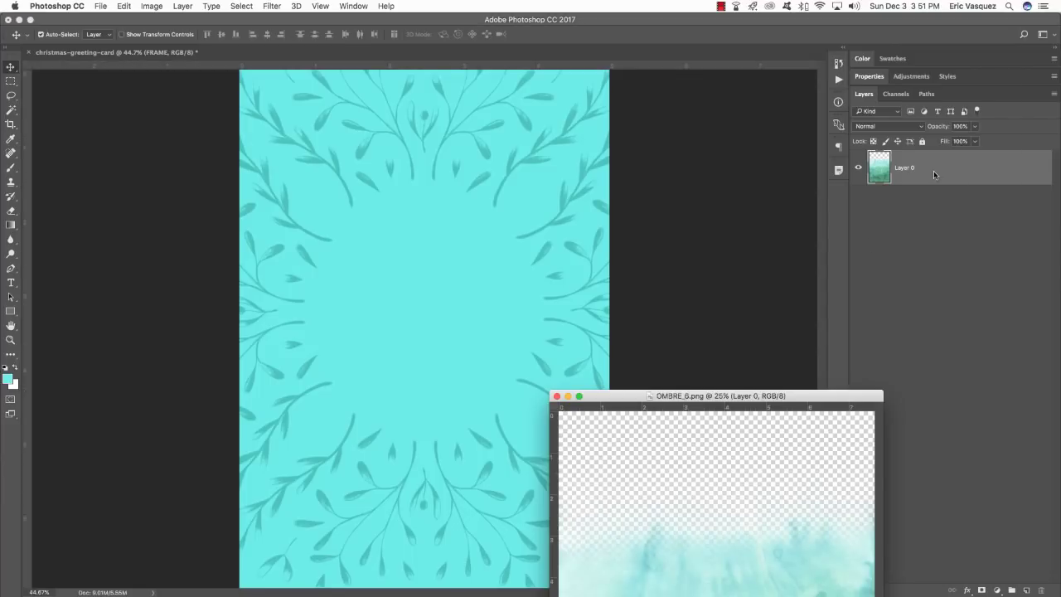
pyautogui.moveTo(938, 169); pyautogui.dragTo(467, 259)
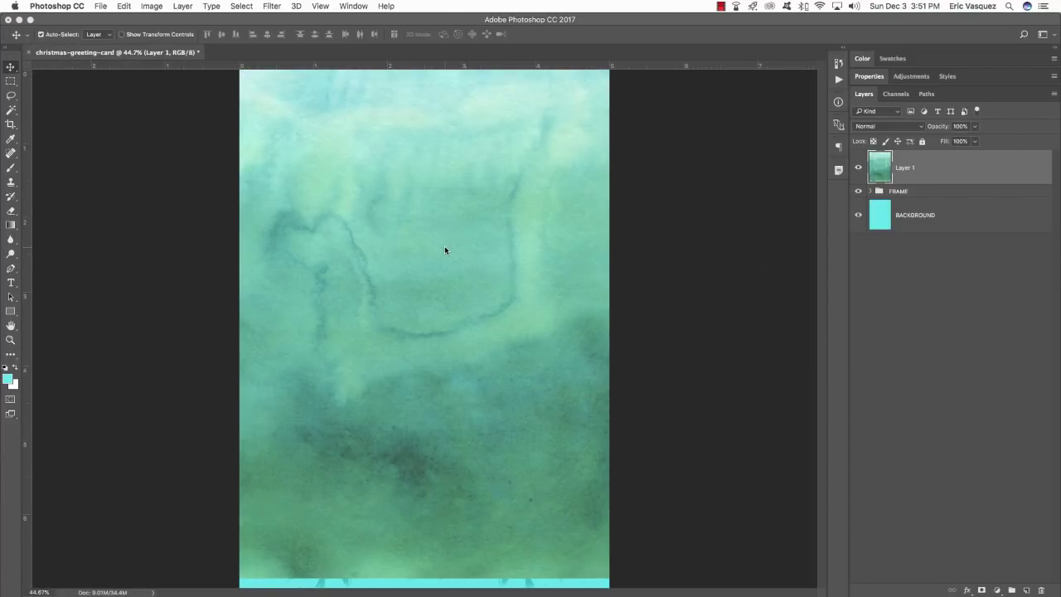
# Rename the copied watercolor layer OMBRE_6.png and convert it to a Smart Object
pyautogui.doubleClick(905, 168)
pyautogui.write('OMBRE_6.png')
pyautogui.press('Return')
pyautogui.rightClick(974, 161)
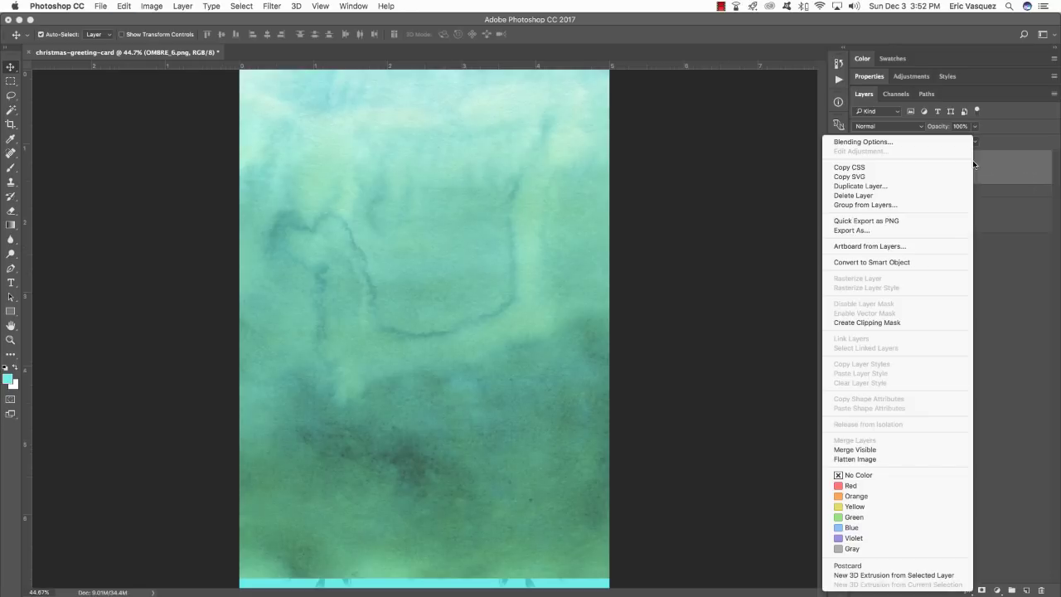
pyautogui.click(866, 262)
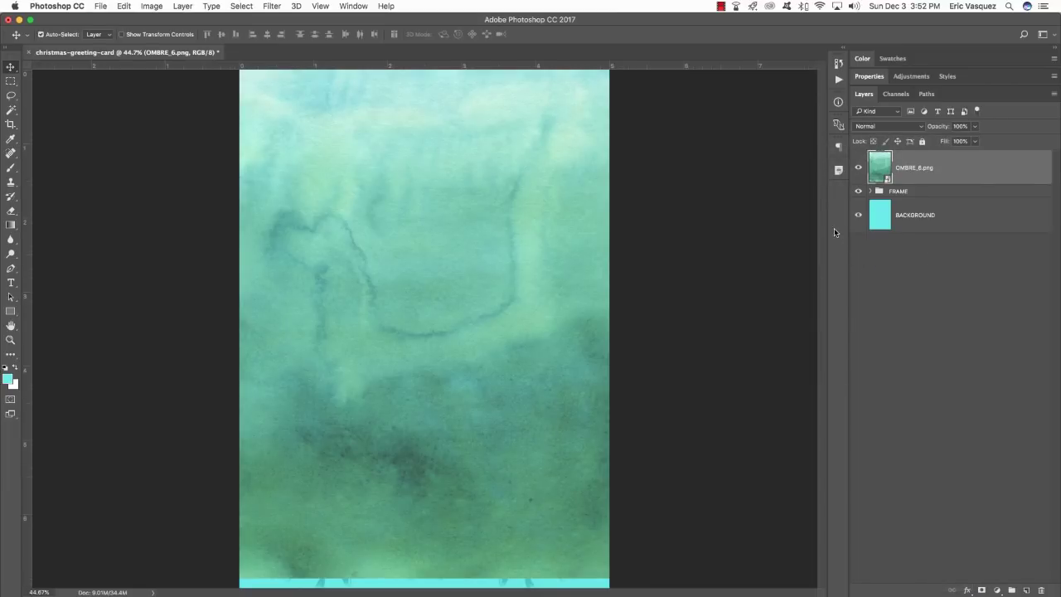
# Free-transform the OMBRE_6.png layer, scaling it proportionally to about 73.6% and positioning it centered over the card
pyautogui.press('super+t')
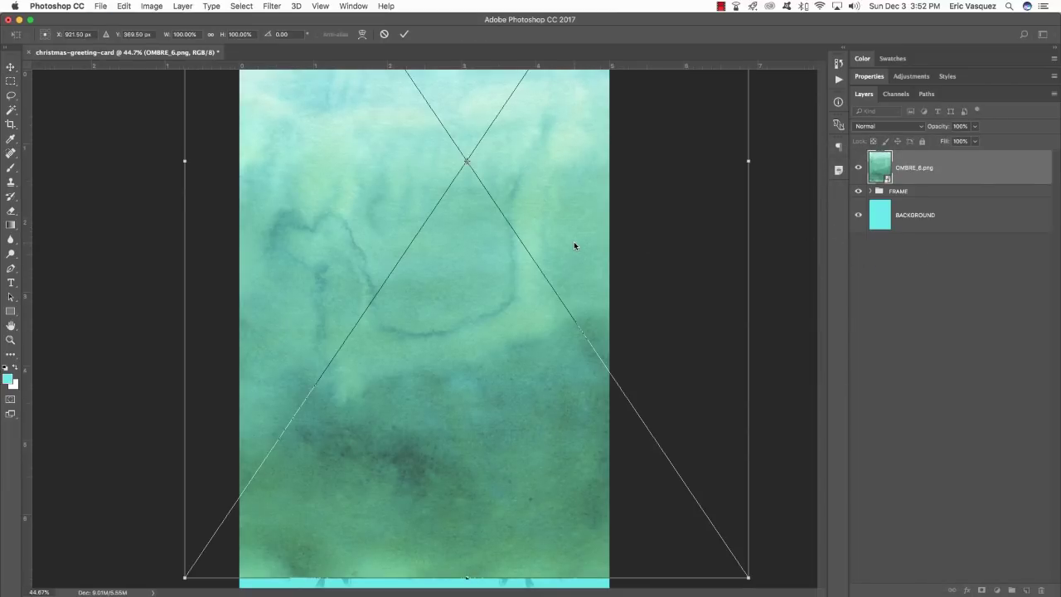
pyautogui.press('super+minus')
pyautogui.press('super+minus')
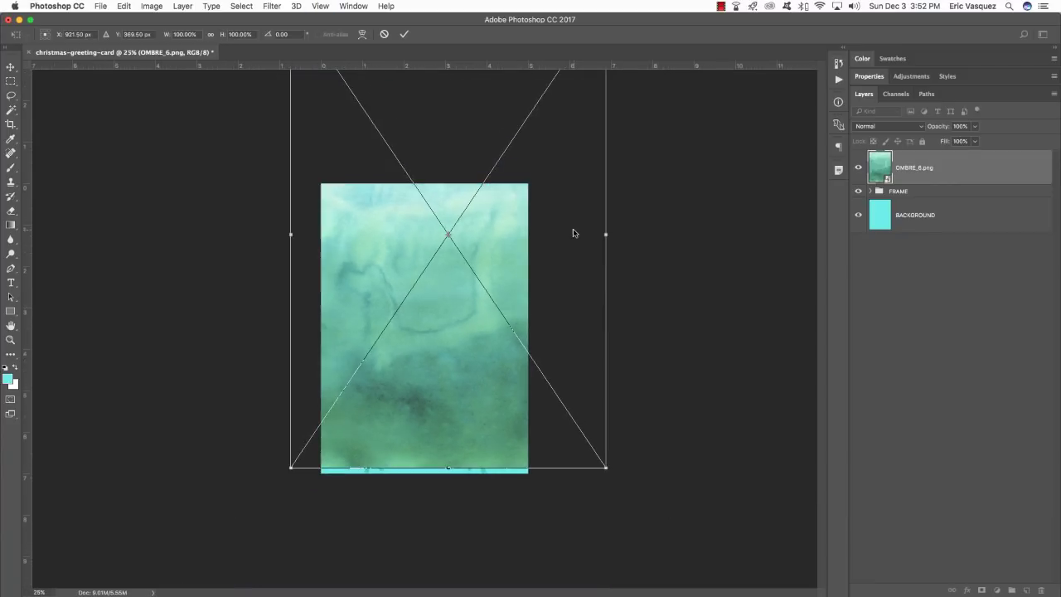
pyautogui.moveTo(500, 250); pyautogui.dragTo(469, 357)
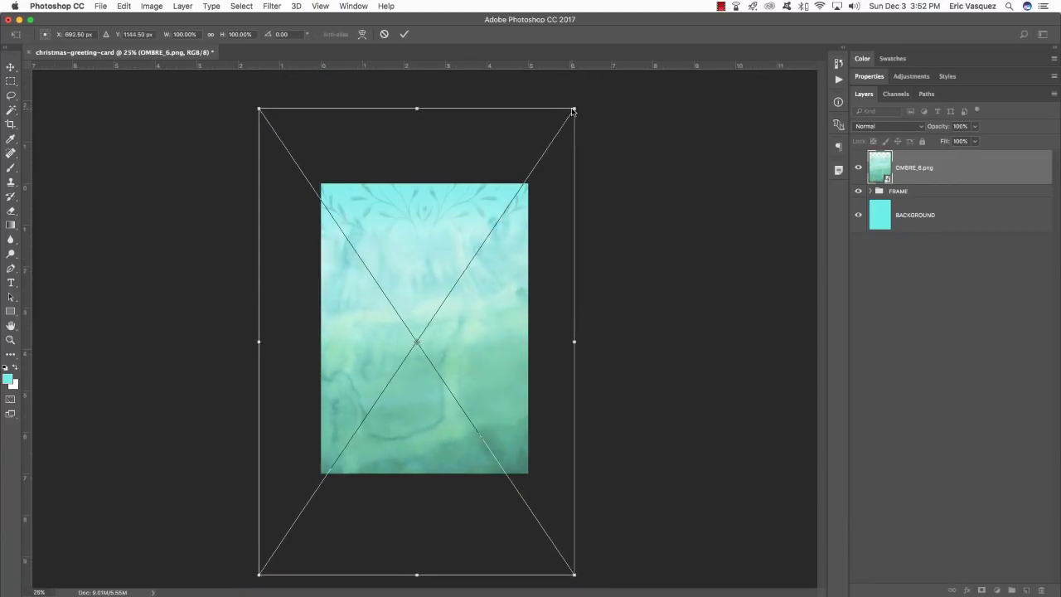
pyautogui.moveTo(577, 113); pyautogui.dragTo(522, 167)
pyautogui.moveTo(472, 269); pyautogui.dragTo(479, 254)
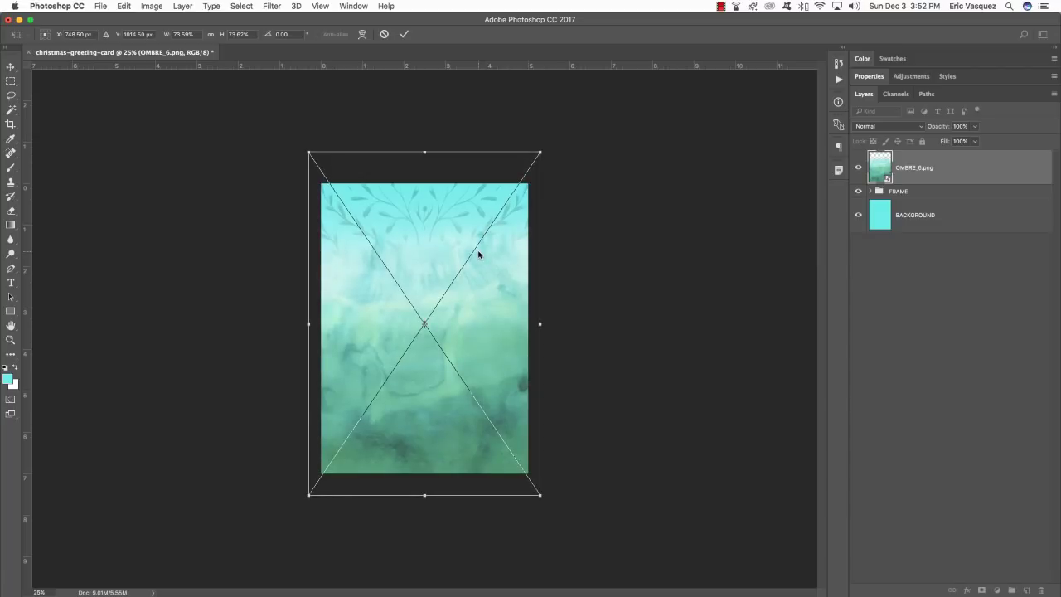
pyautogui.press('Return')
pyautogui.press('super+0')
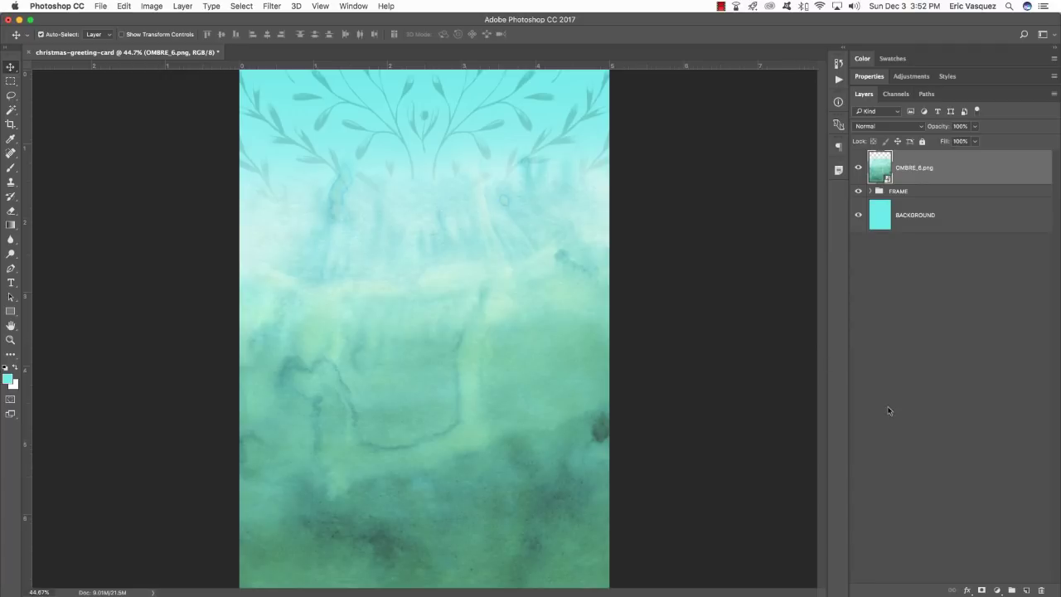
# Add a Hue/Saturation adjustment layer clipped to OMBRE_6.png and set its Saturation to -100
pyautogui.click(997, 590)
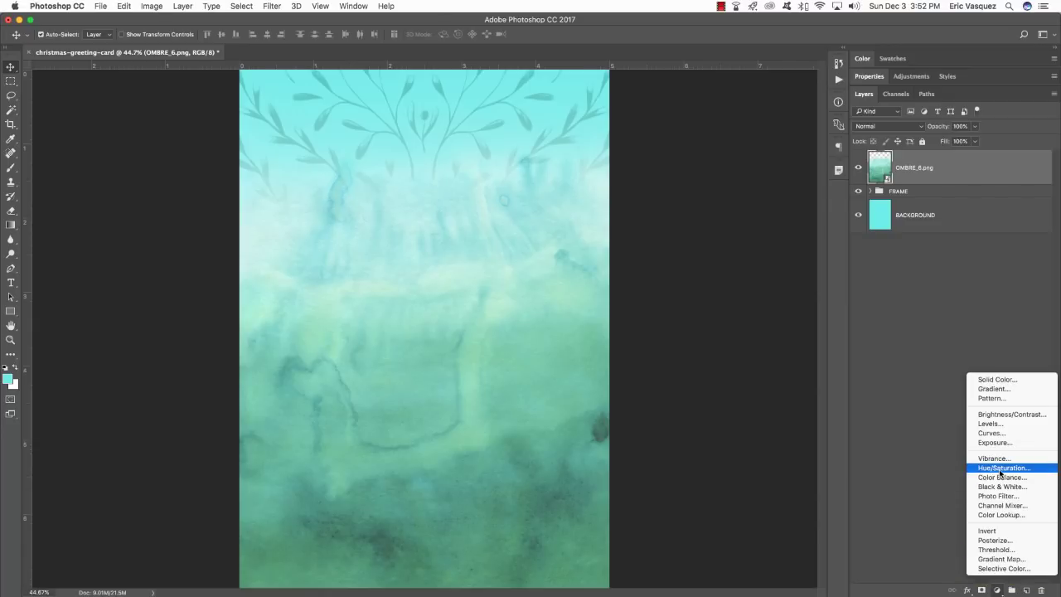
pyautogui.click(996, 468)
pyautogui.moveTo(624, 263); pyautogui.dragTo(526, 268)
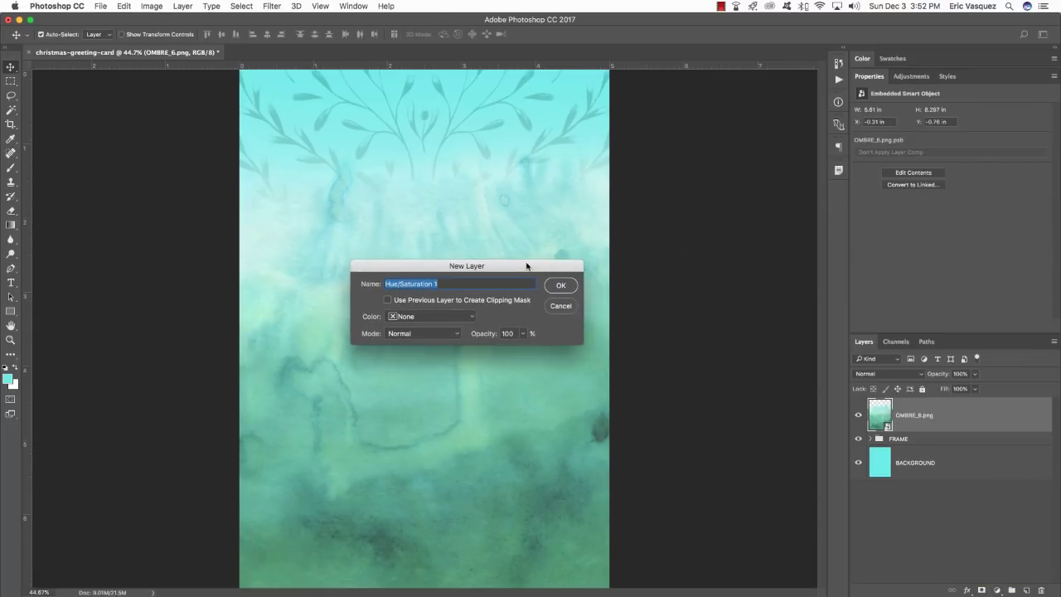
pyautogui.click(387, 300)
pyautogui.click(561, 285)
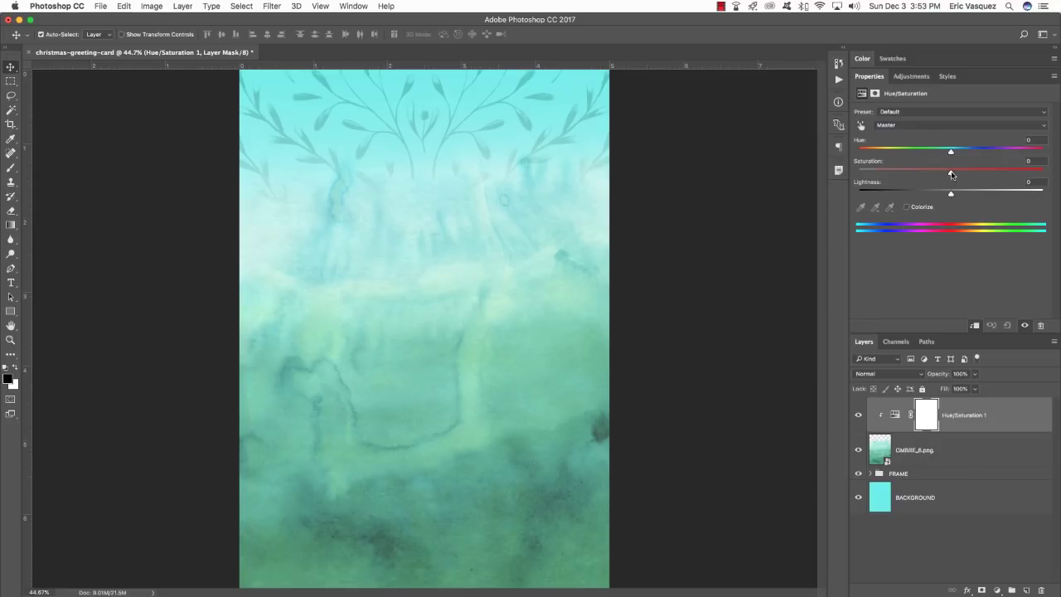
pyautogui.moveTo(952, 174); pyautogui.dragTo(844, 174)
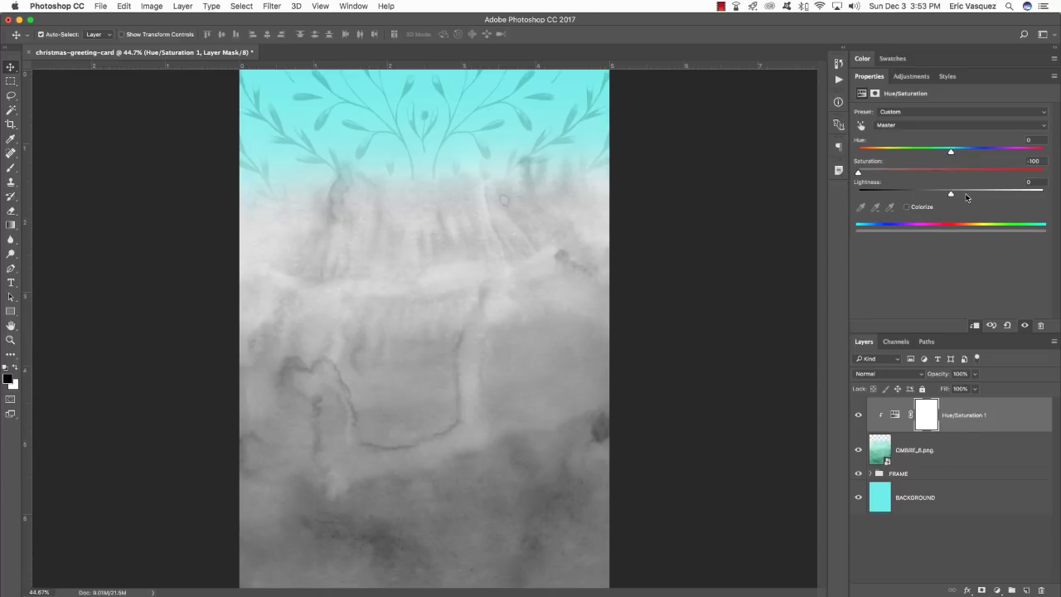
# Group the Hue/Saturation adjustment with the OMBRE_6.png layer and name the group OMBRE BOTTOM
pyautogui.click(984, 443)
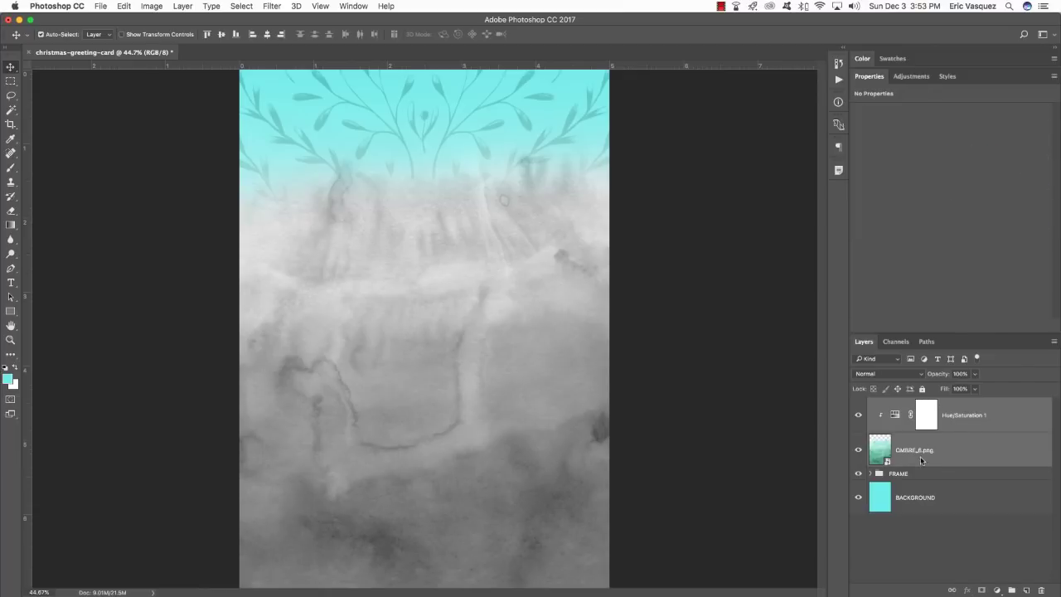
pyautogui.press('super+g')
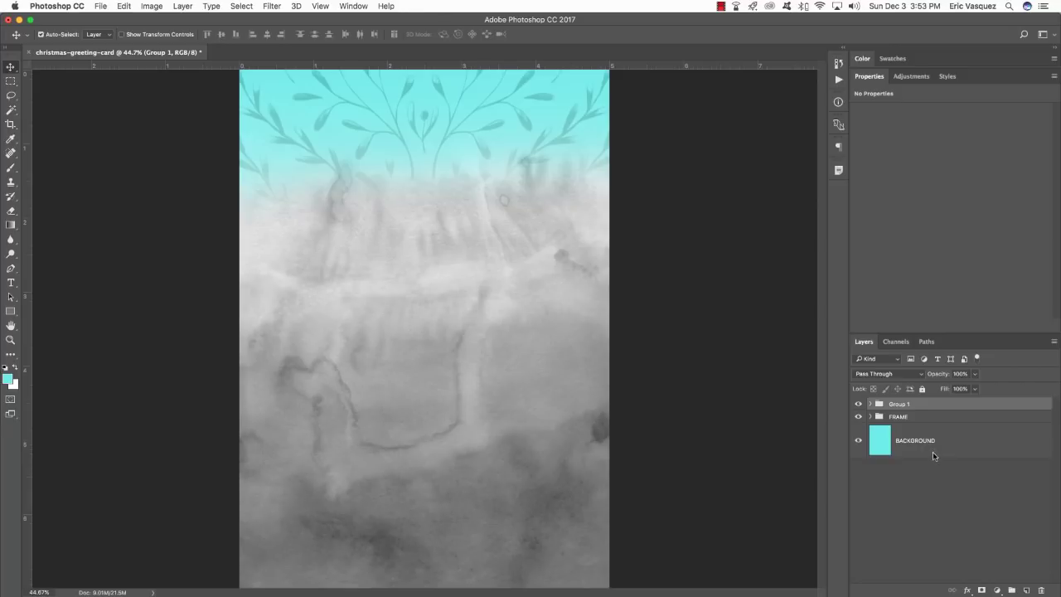
pyautogui.doubleClick(899, 403)
pyautogui.write('OMBRE BOTTOM')
pyautogui.press('Return')
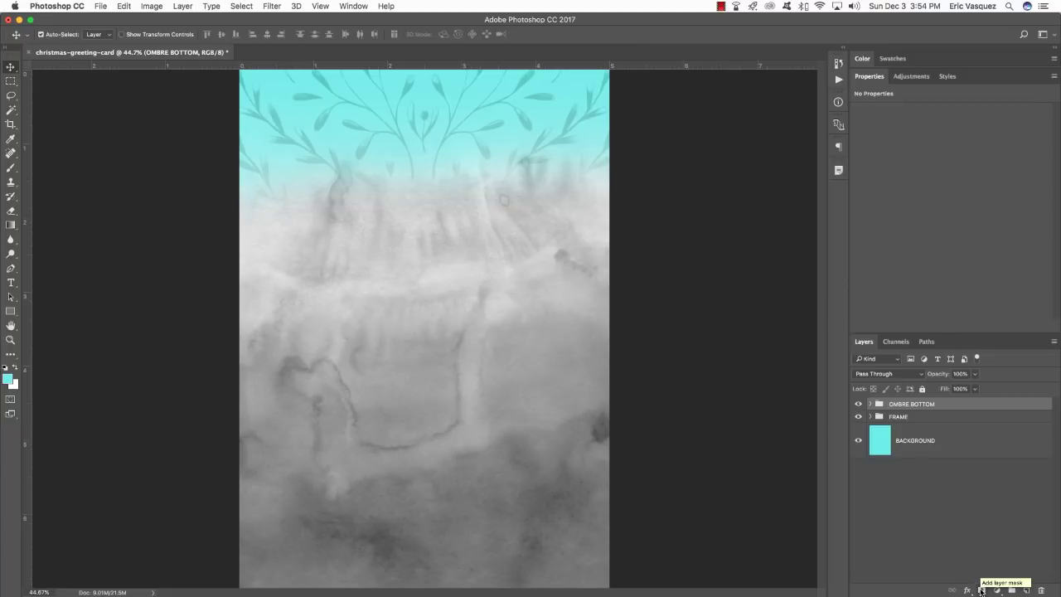
# Add a layer mask to the OMBRE BOTTOM group and set up the Gradient tool with the Foreground to Transparent preset
pyautogui.click(982, 590)
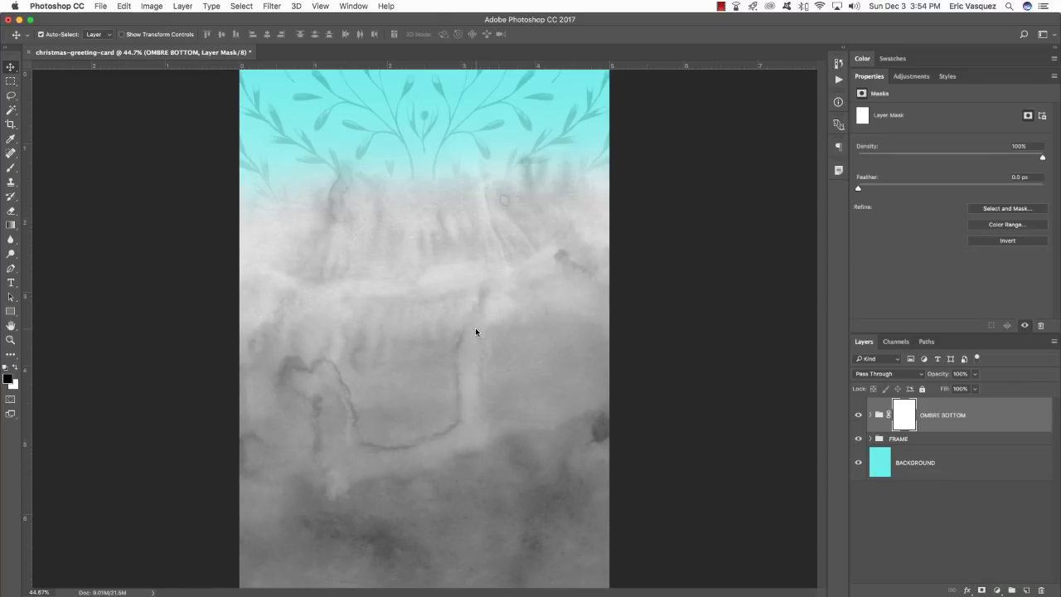
pyautogui.press('g')
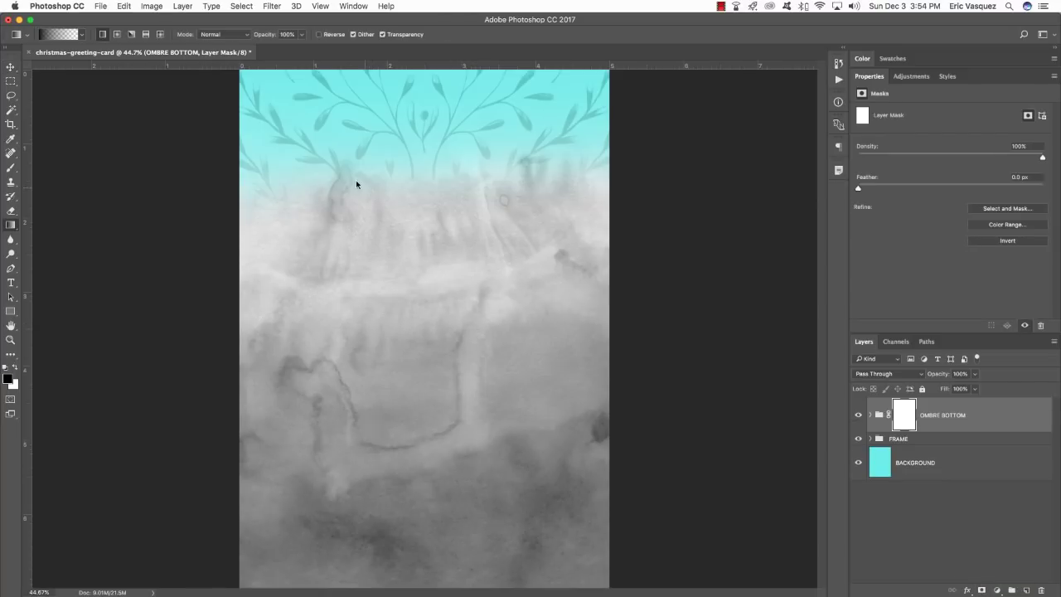
pyautogui.click(57, 39)
pyautogui.moveTo(710, 121); pyautogui.dragTo(290, 157)
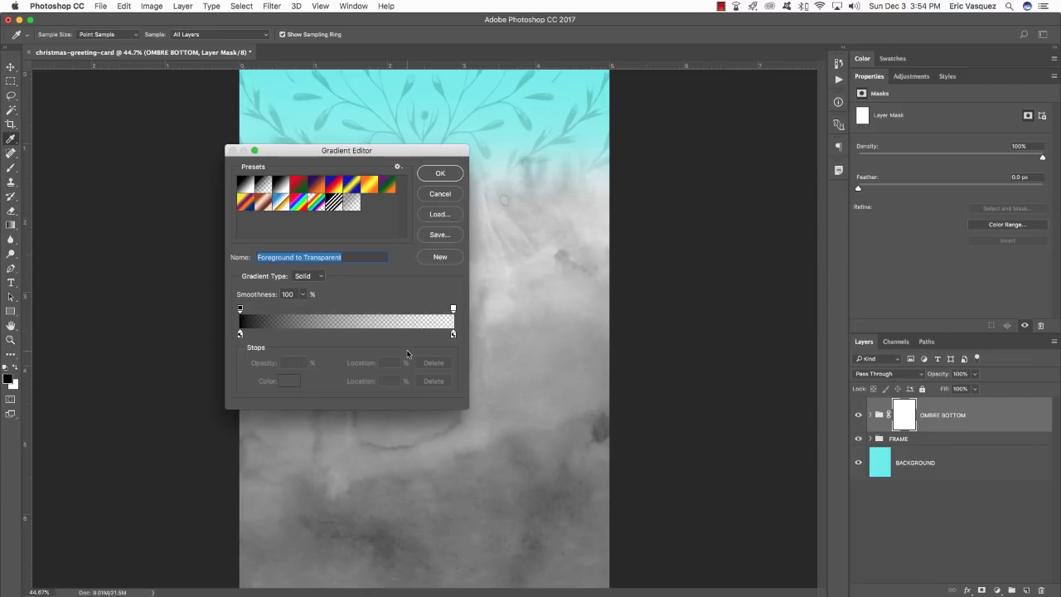
pyautogui.click(441, 175)
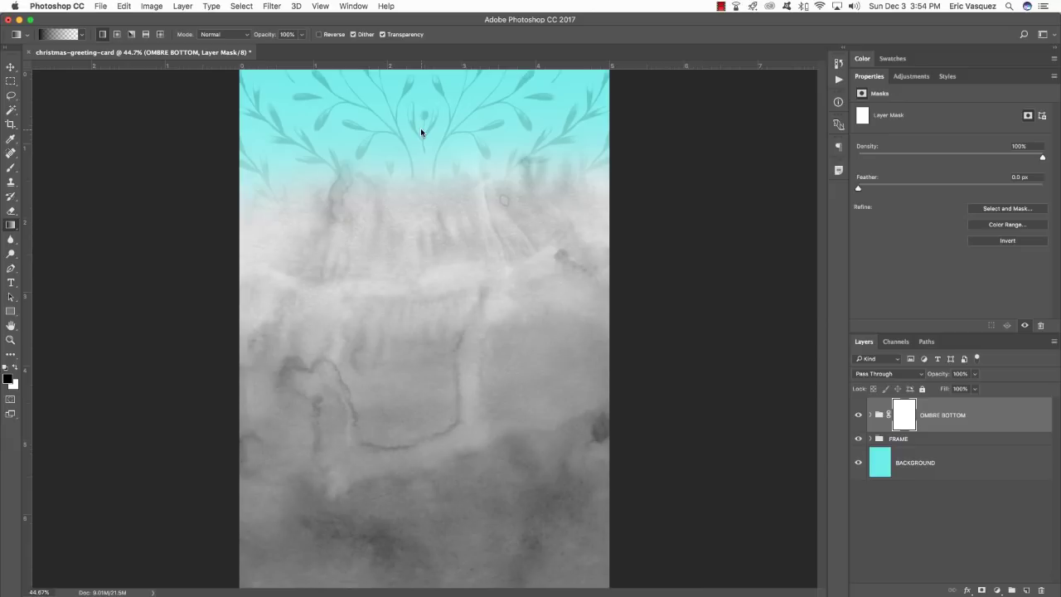
# Draw a black-to-transparent gradient downward on the OMBRE BOTTOM mask, from near the card's top to below its middle
pyautogui.moveTo(420, 131); pyautogui.dragTo(432, 406)
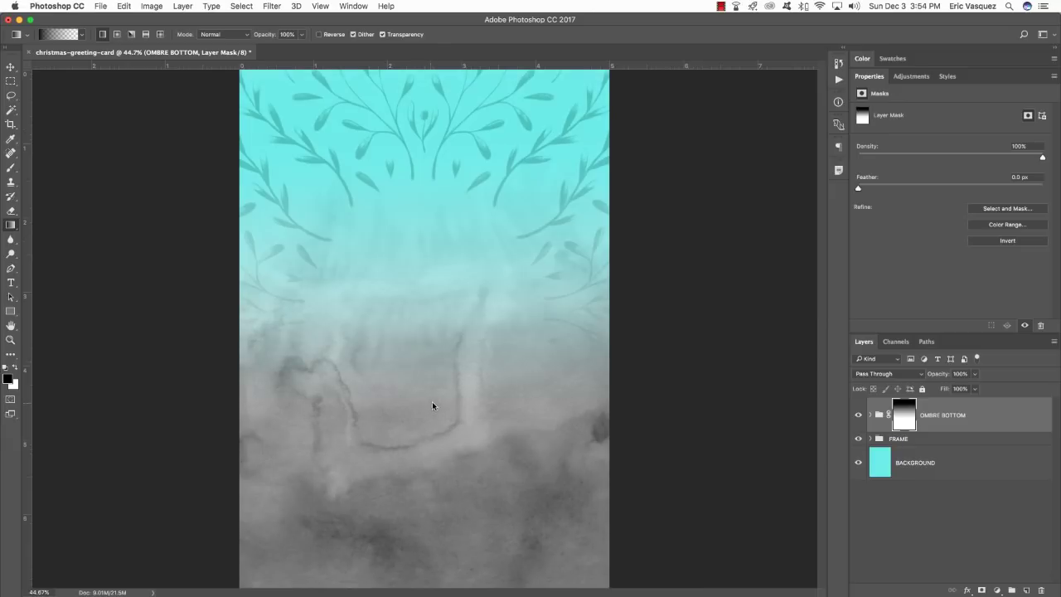
pyautogui.press('v')
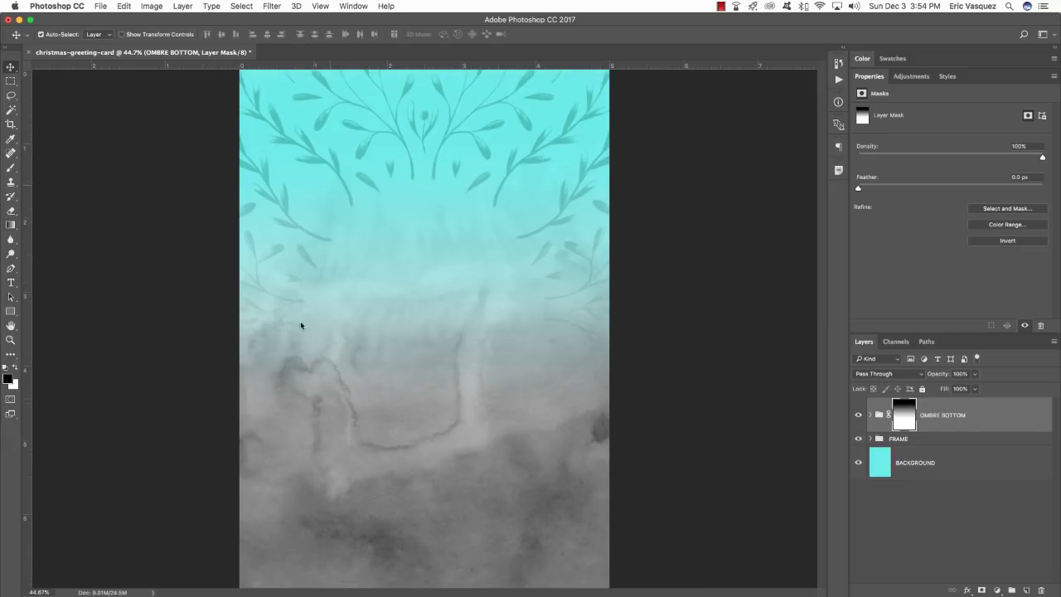
# Duplicate the OMBRE BOTTOM group in place and delete the duplicate's layer mask
pyautogui.keyDown('alt'); pyautogui.click(358, 254); pyautogui.keyUp('alt')
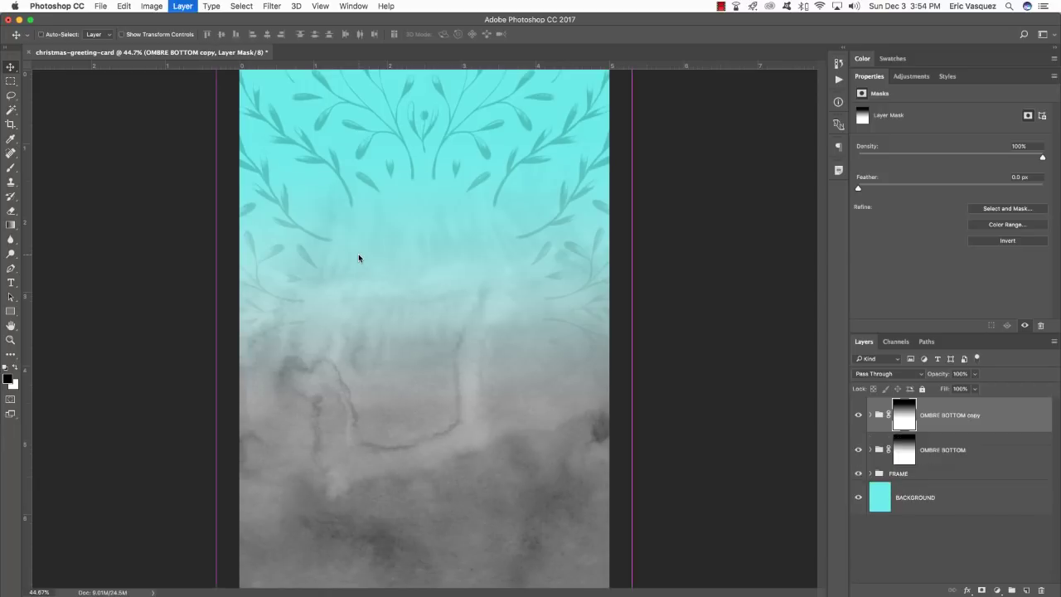
pyautogui.rightClick(903, 413)
pyautogui.click(943, 433)
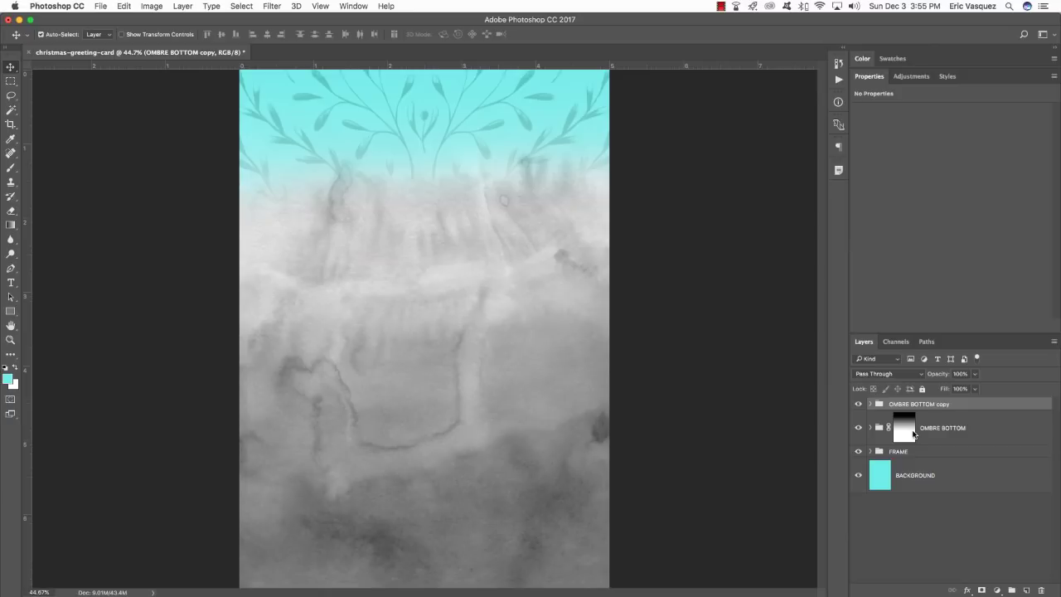
# Rename the duplicated group OMBRE TOP
pyautogui.doubleClick(915, 405)
pyautogui.moveTo(911, 404); pyautogui.dragTo(985, 404)
pyautogui.write('TOP')
pyautogui.press('Return')
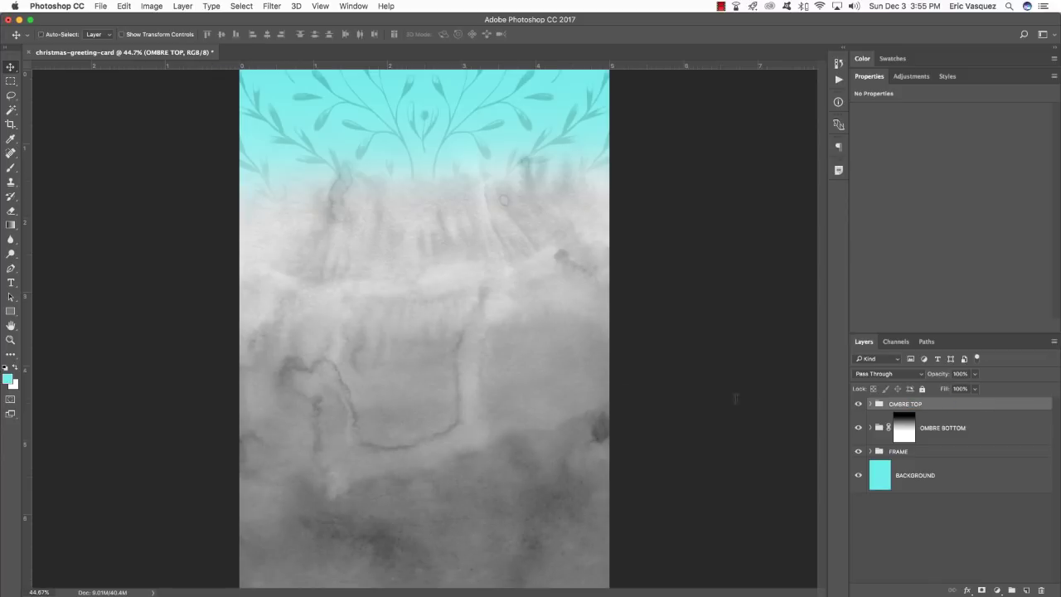
# Flip the OMBRE TOP group vertically with Free Transform
pyautogui.press('super+t')
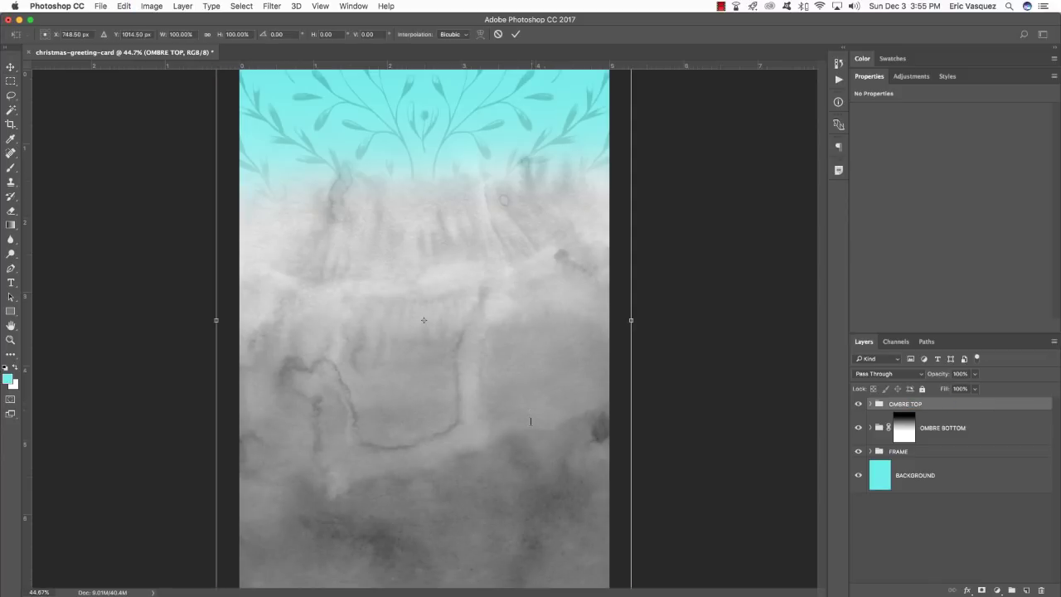
pyautogui.rightClick(490, 322)
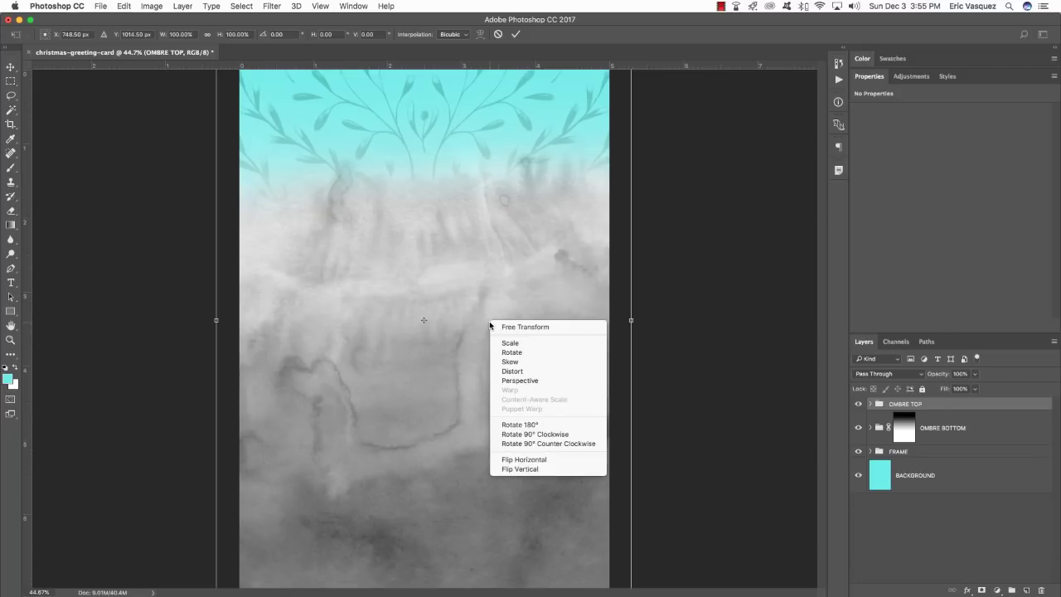
pyautogui.click(514, 469)
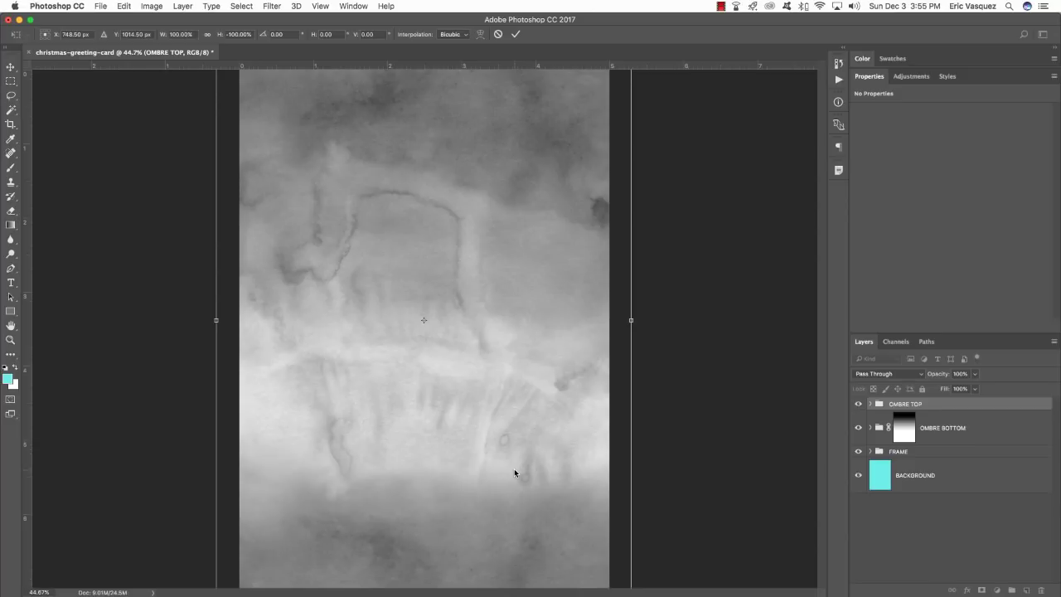
pyautogui.press('Return')
# Toggle the visibility of the OMBRE BOTTOM and OMBRE TOP groups to check what each one contributes
pyautogui.click(858, 428)
pyautogui.click(858, 428)
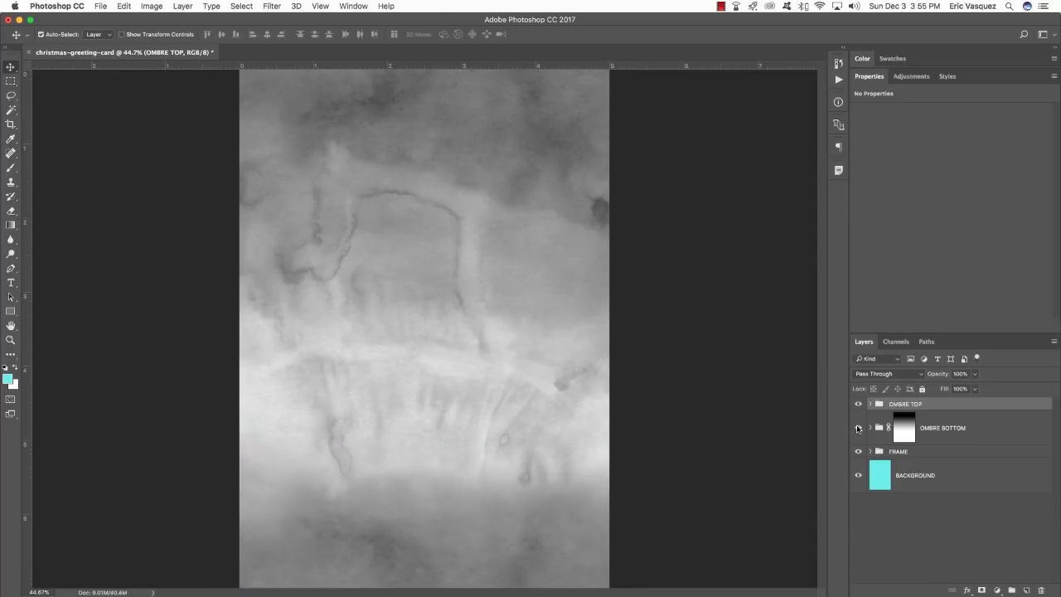
pyautogui.click(858, 428)
pyautogui.click(859, 428)
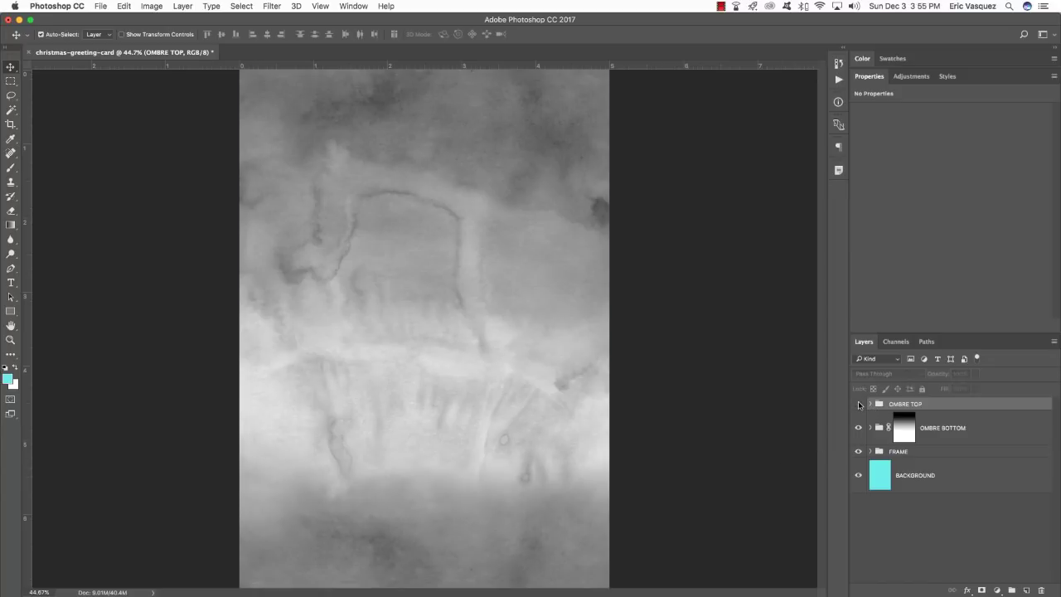
pyautogui.click(859, 404)
pyautogui.click(859, 404)
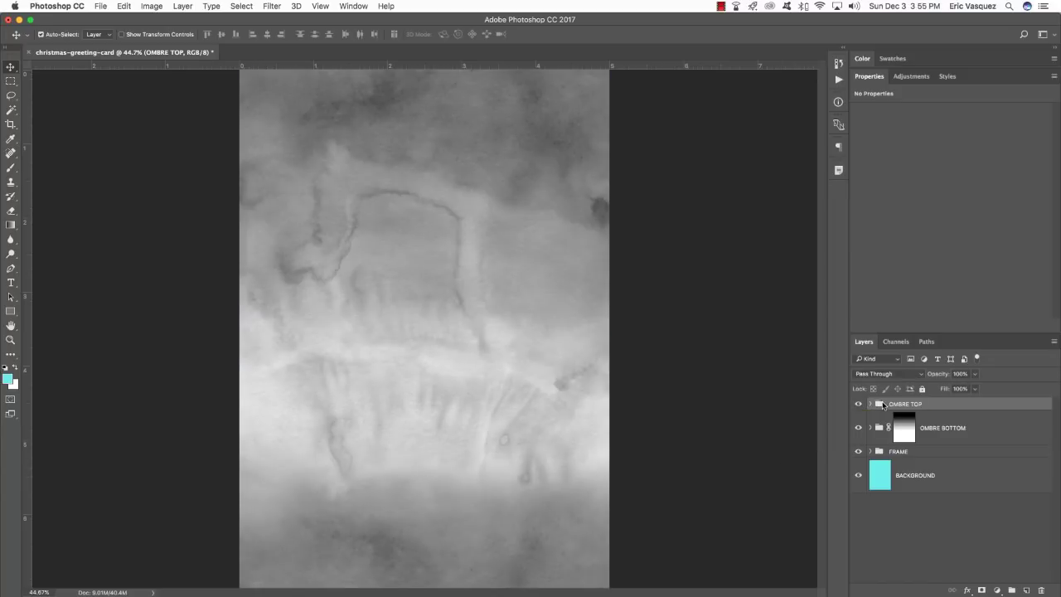
# Add a layer mask to OMBRE TOP and draw a black-to-transparent gradient from near the card's bottom up to its middle
pyautogui.click(982, 590)
pyautogui.press('g')
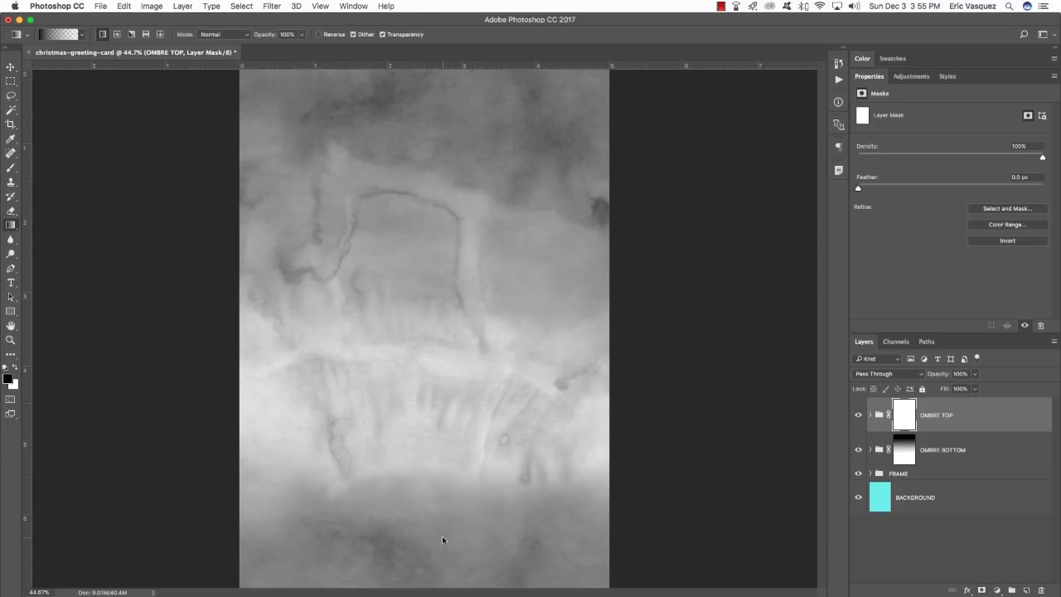
pyautogui.moveTo(442, 536); pyautogui.dragTo(411, 315)
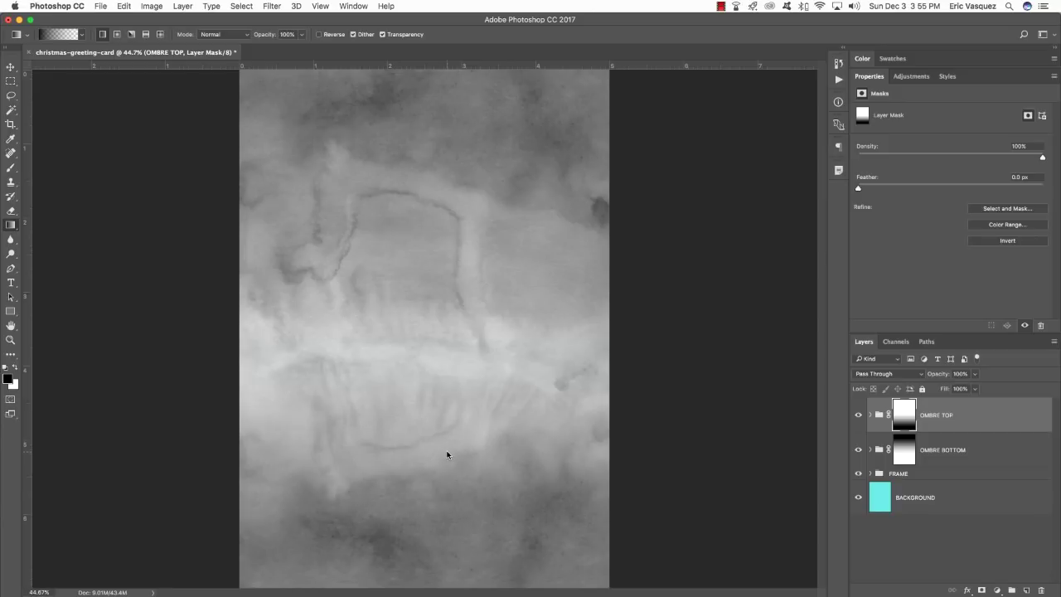
pyautogui.press('v')
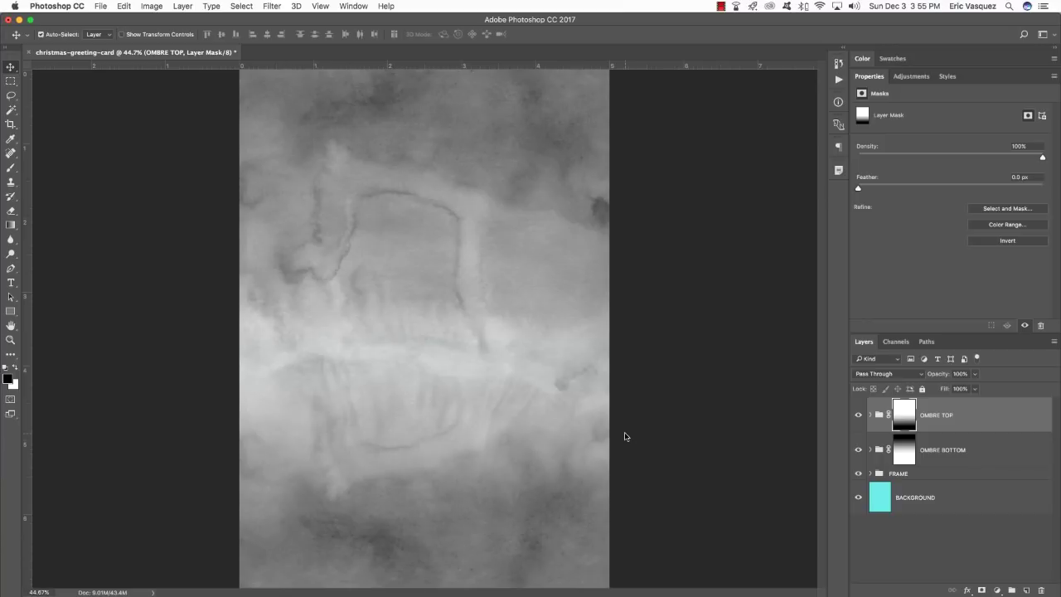
# Add a Hue/Saturation adjustment layer above the OMBRE groups and set its Hue to -21
pyautogui.click(998, 591)
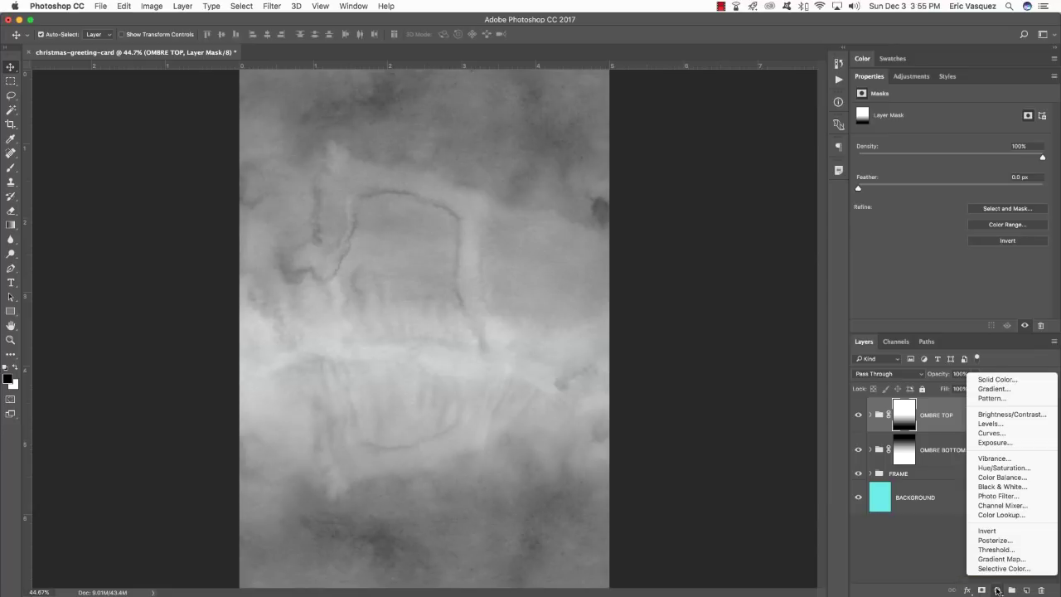
pyautogui.click(990, 469)
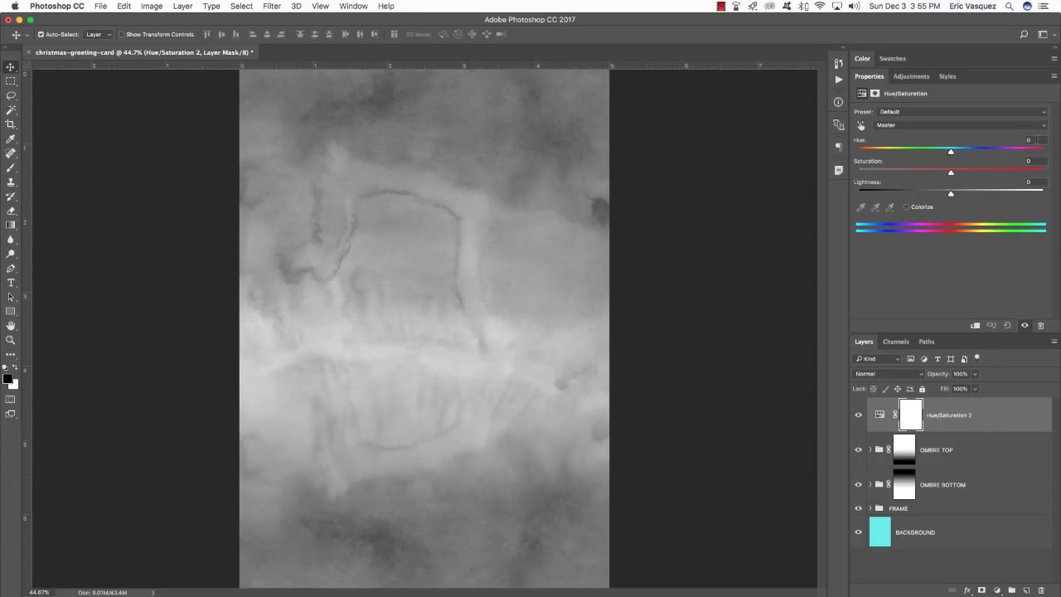
pyautogui.moveTo(1036, 139); pyautogui.dragTo(989, 135)
pyautogui.write('-21')
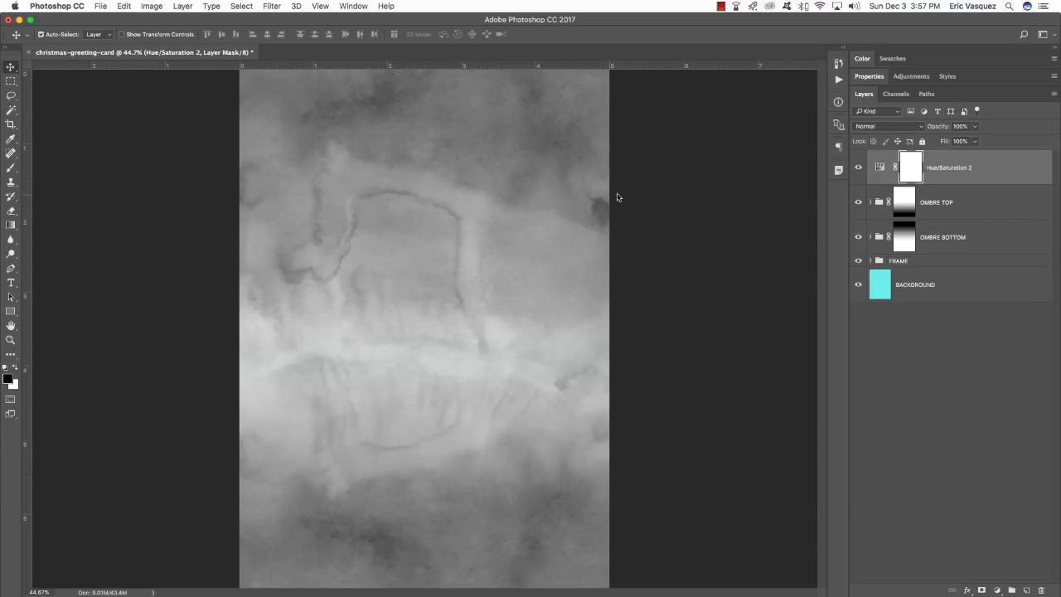
# Set the blend mode of both the OMBRE TOP and OMBRE BOTTOM groups to Multiply, keeping the Hue/Saturation adjustment visible
pyautogui.click(962, 202)
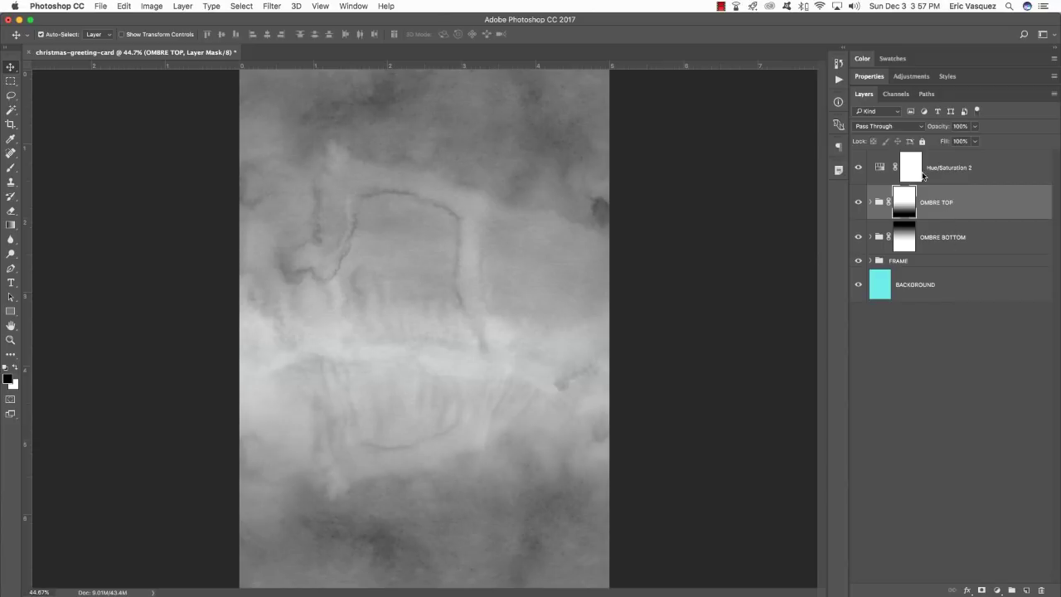
pyautogui.click(886, 127)
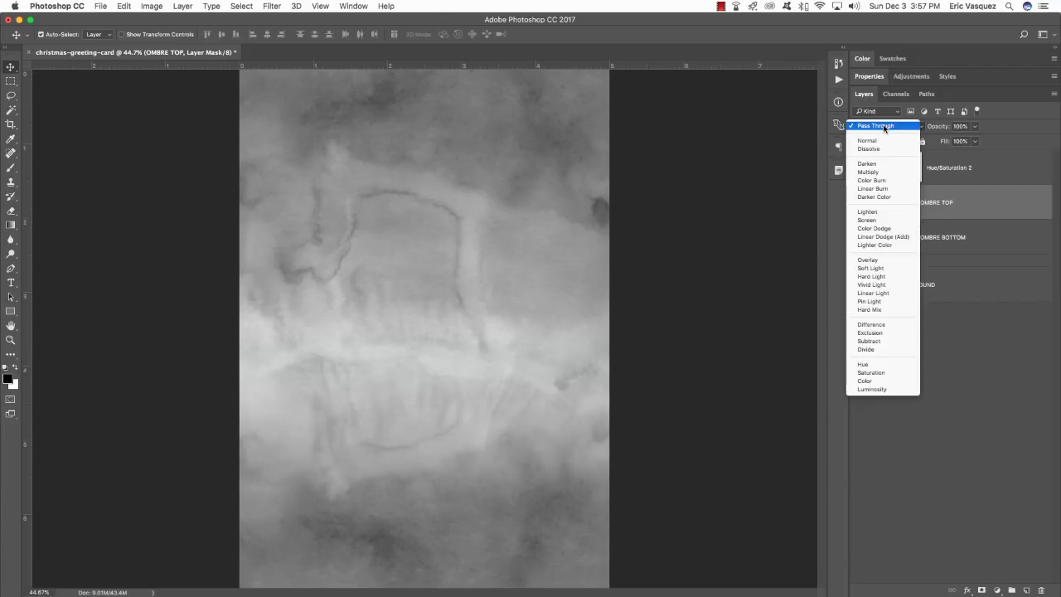
pyautogui.click(871, 171)
pyautogui.click(964, 243)
pyautogui.click(886, 126)
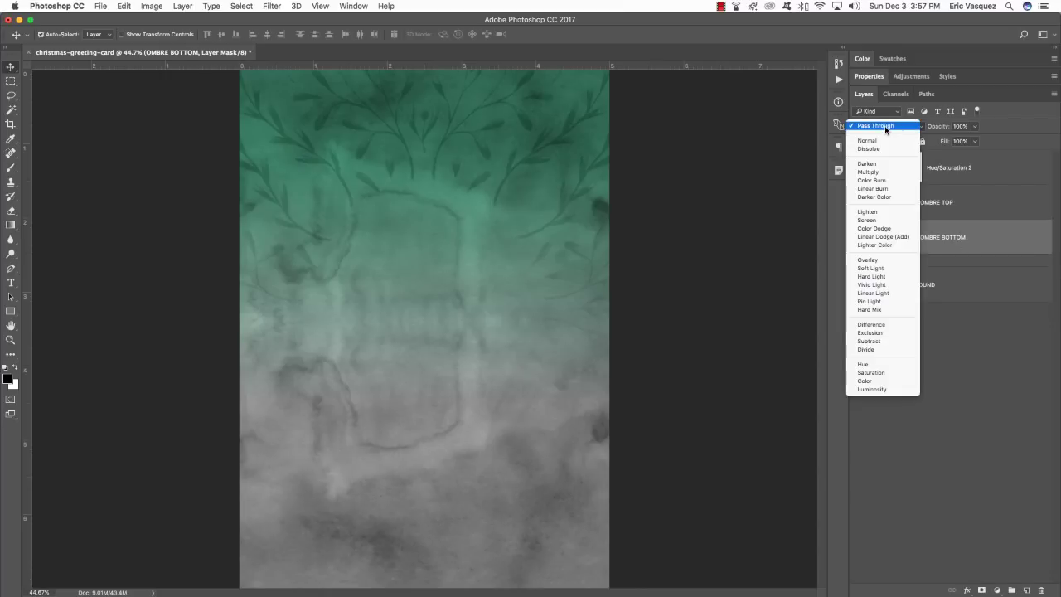
pyautogui.click(884, 175)
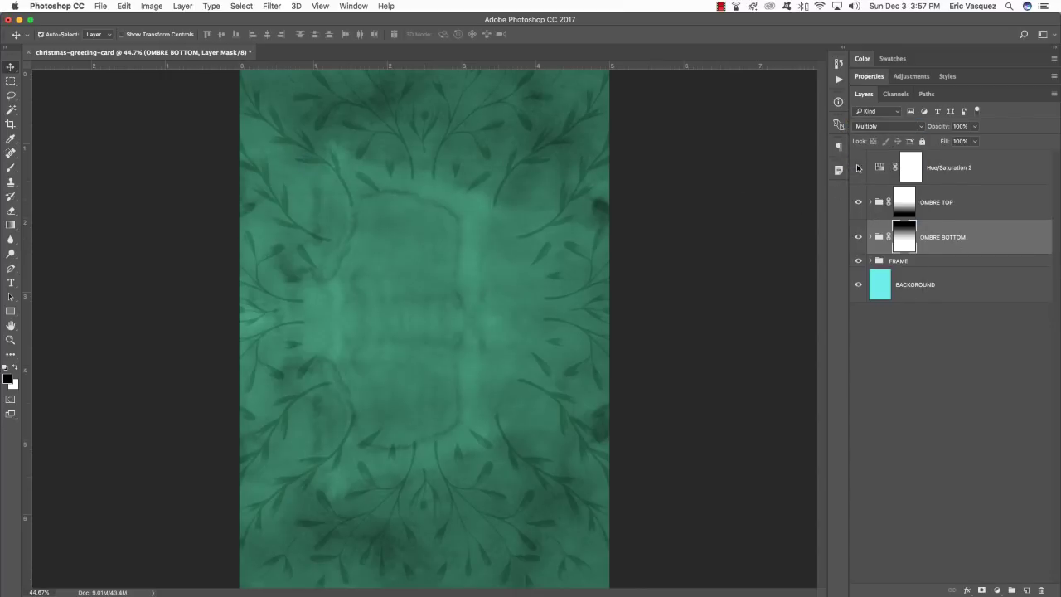
pyautogui.click(858, 168)
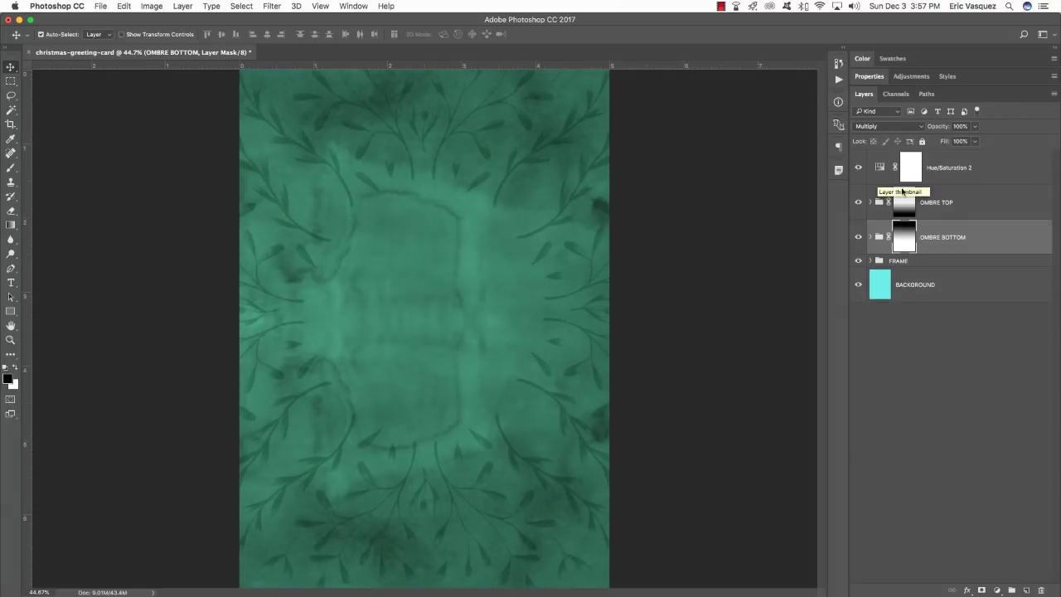
# Group all the layers from the Hue/Saturation adjustment down to the turquoise fill and name the group BACKGROUND
pyautogui.click(944, 162)
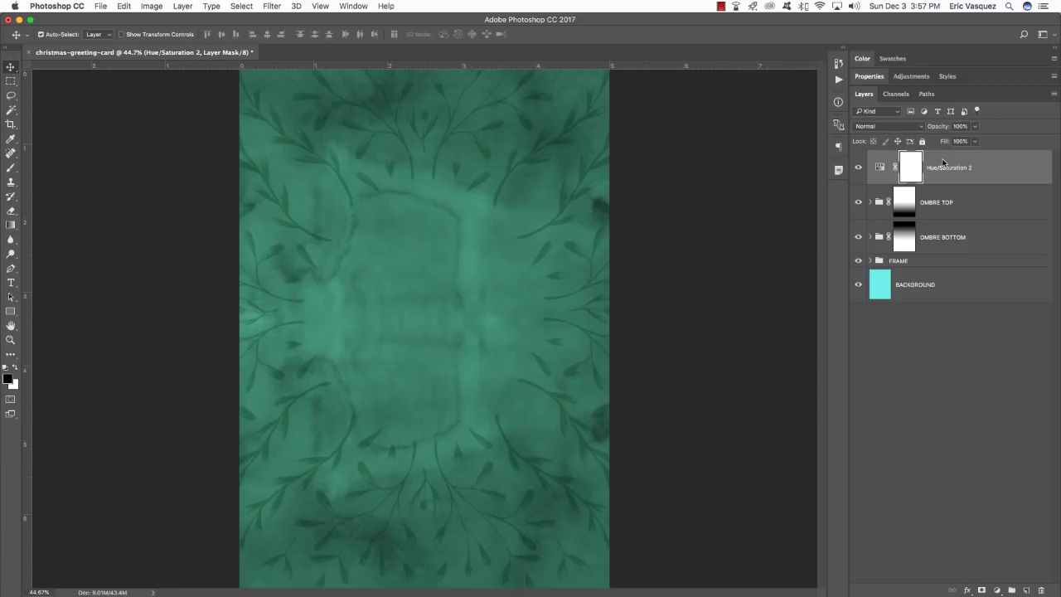
pyautogui.keyDown('shift'); pyautogui.click(941, 289); pyautogui.keyUp('shift')
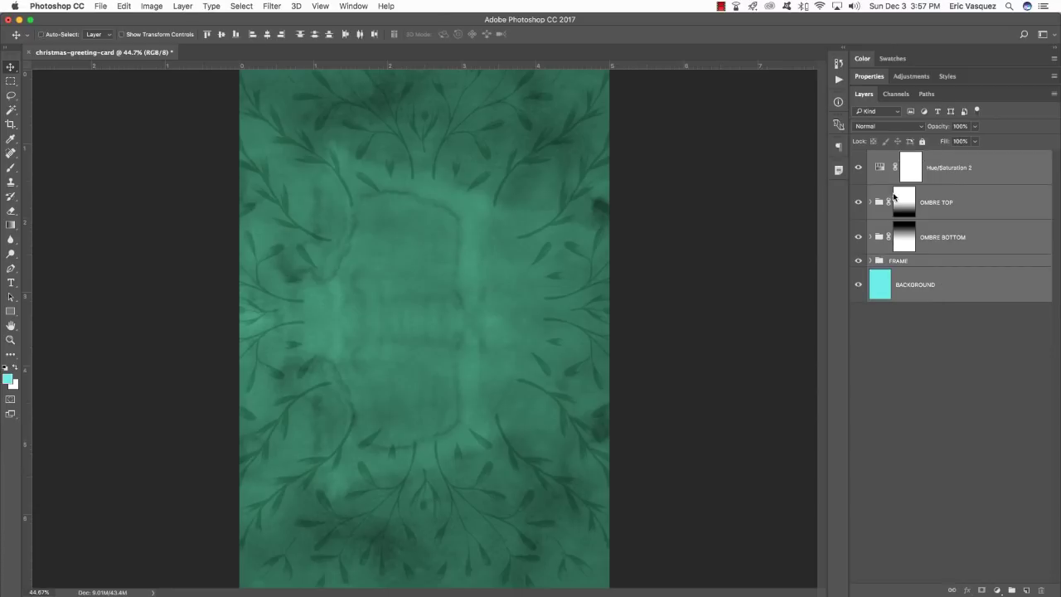
pyautogui.press('super+g')
pyautogui.doubleClick(897, 158)
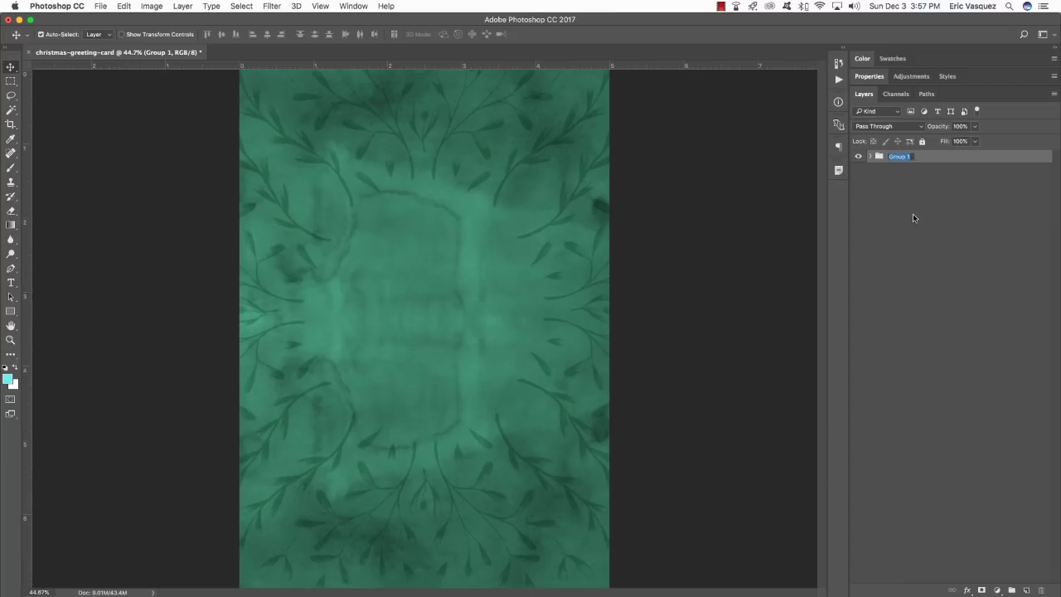
pyautogui.write('BACKGROUND')
pyautogui.press('Return')
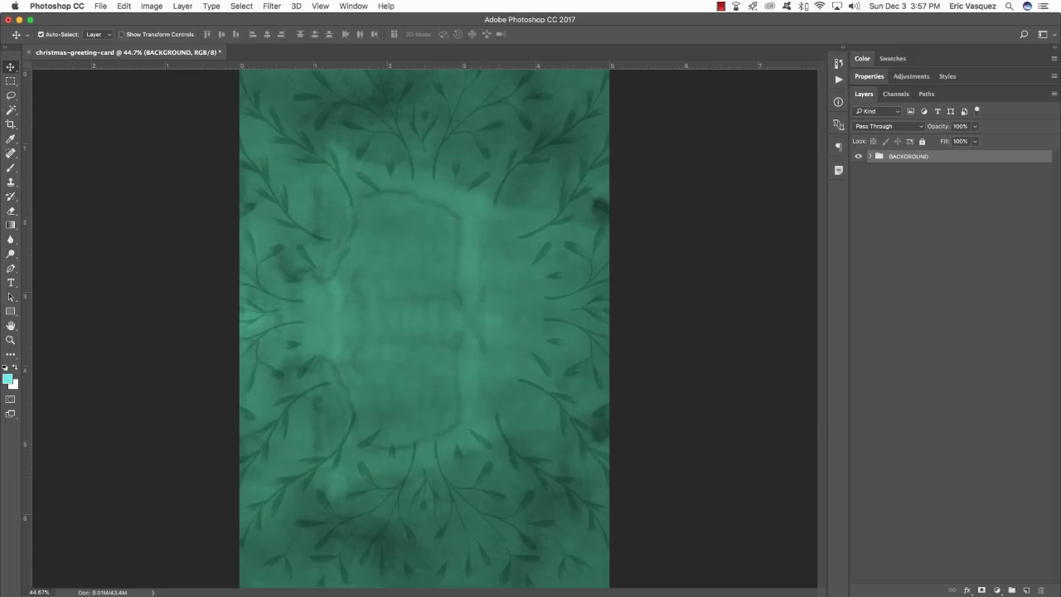
# Switch to Finder, locate pear-wreath.png among the downloaded artwork and open it in Photoshop
pyautogui.press('super+Tab')
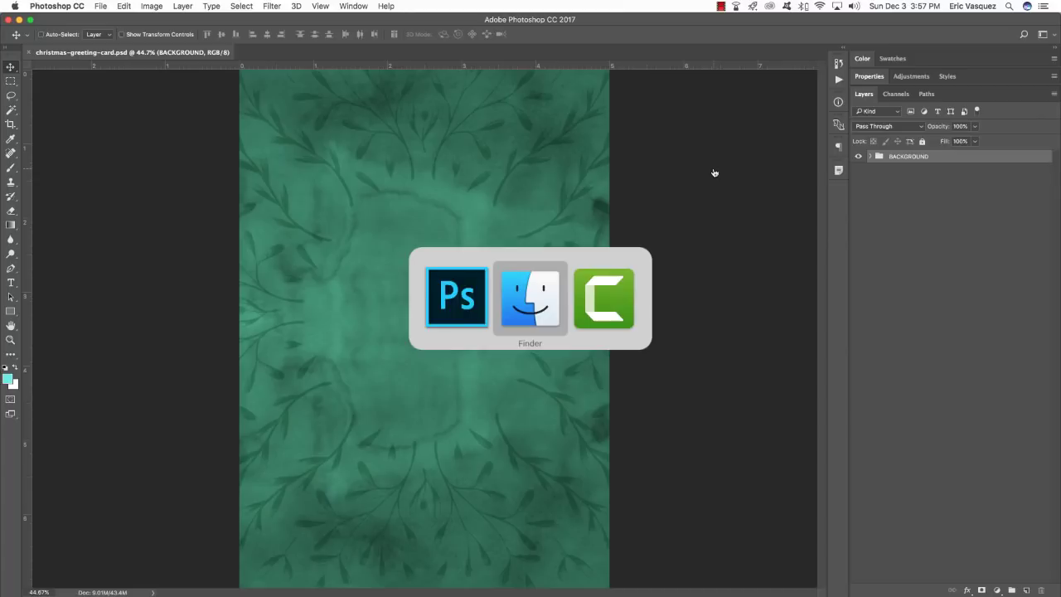
pyautogui.click(202, 50)
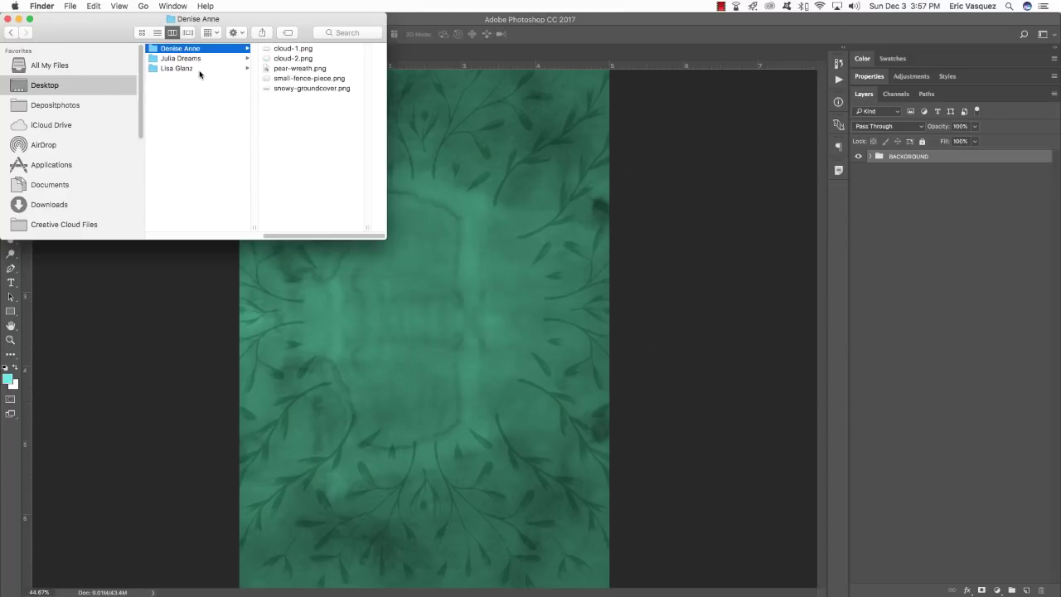
pyautogui.click(288, 68)
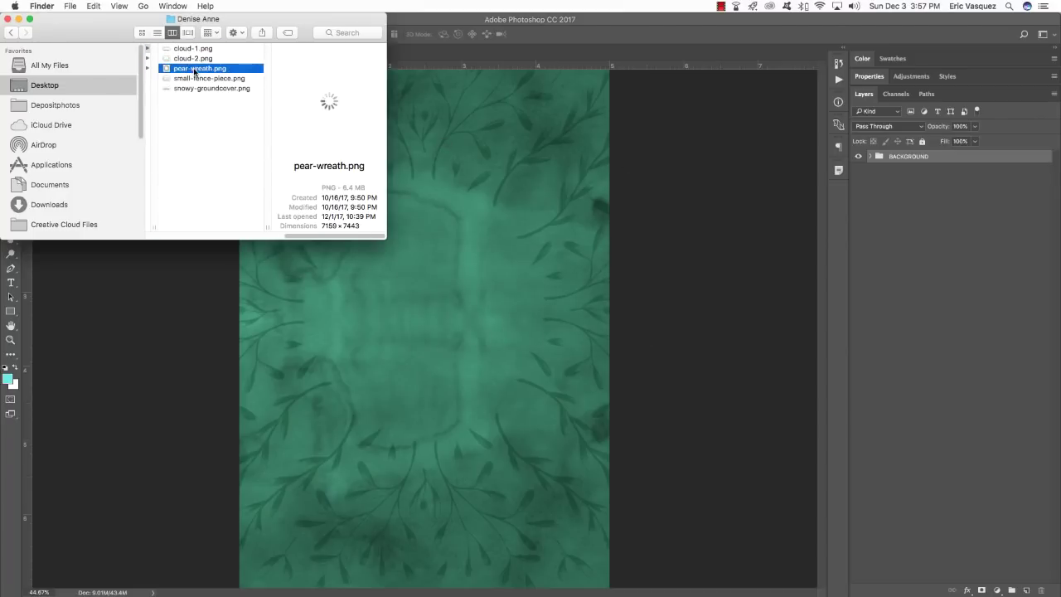
pyautogui.moveTo(194, 70); pyautogui.dragTo(761, 585)
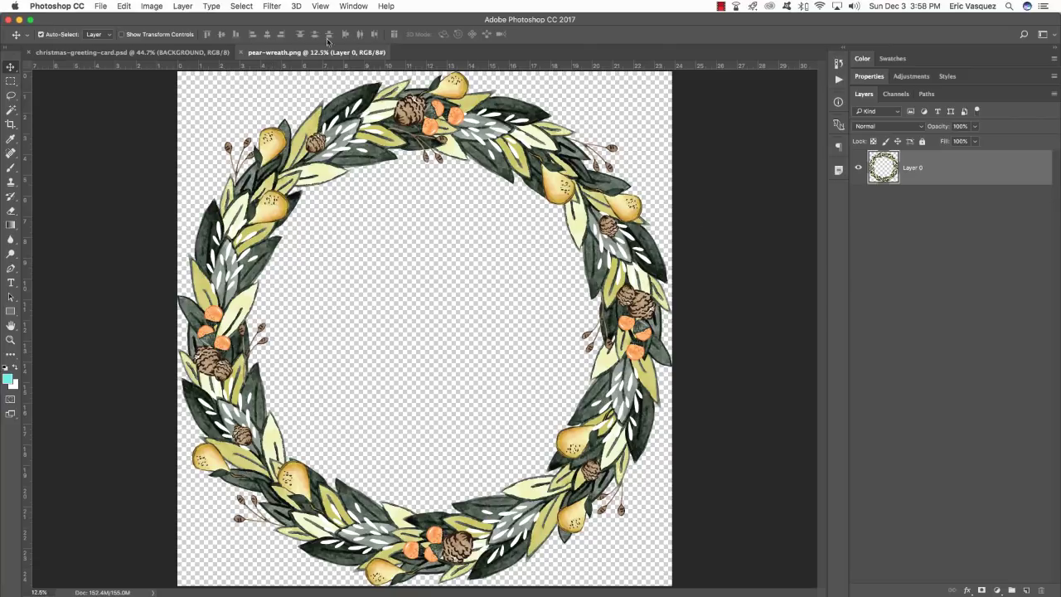
# Copy the wreath layer into the christmas-greeting-card document and rename the new layer pear-wreath.png
pyautogui.moveTo(307, 53); pyautogui.dragTo(721, 394)
pyautogui.moveTo(937, 165); pyautogui.dragTo(566, 222)
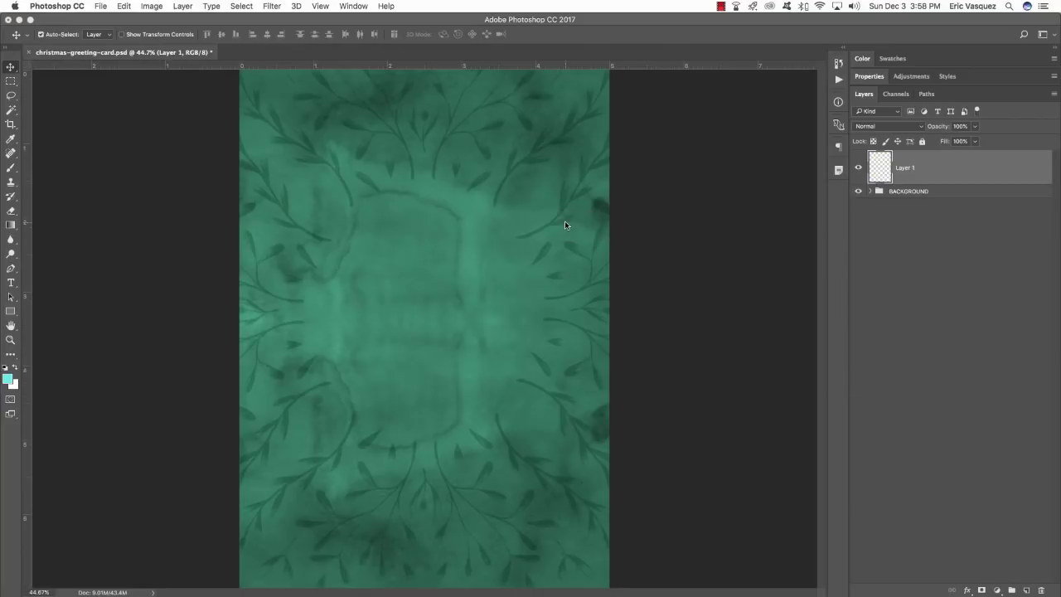
pyautogui.doubleClick(902, 167)
pyautogui.write('pear-wreath.png')
pyautogui.press('Return')
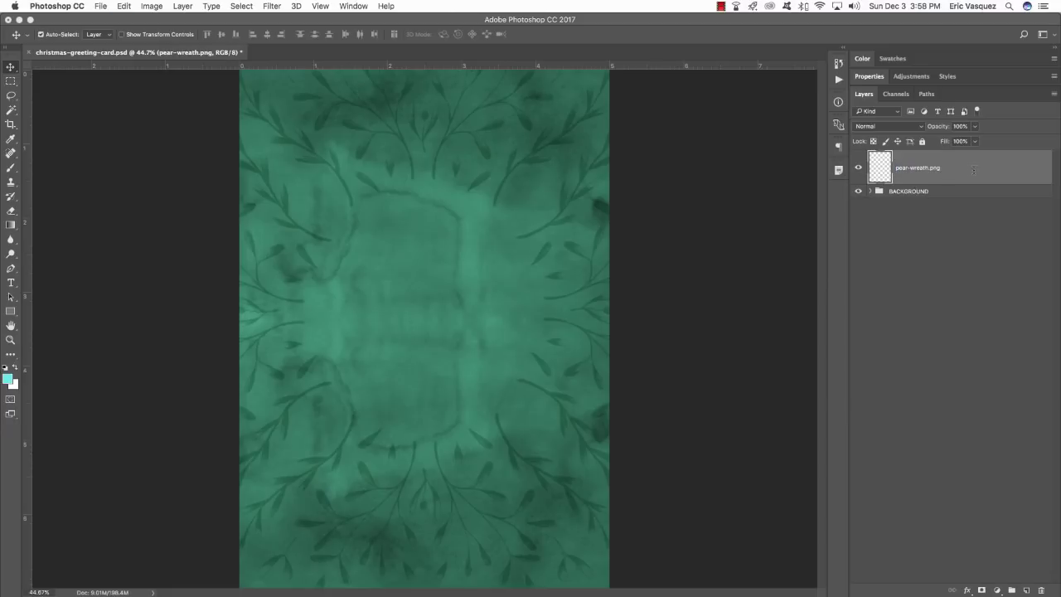
# Convert the pear-wreath.png layer to a Smart Object, centre it on the card and scale it proportionally to about 18.8%
pyautogui.rightClick(973, 166)
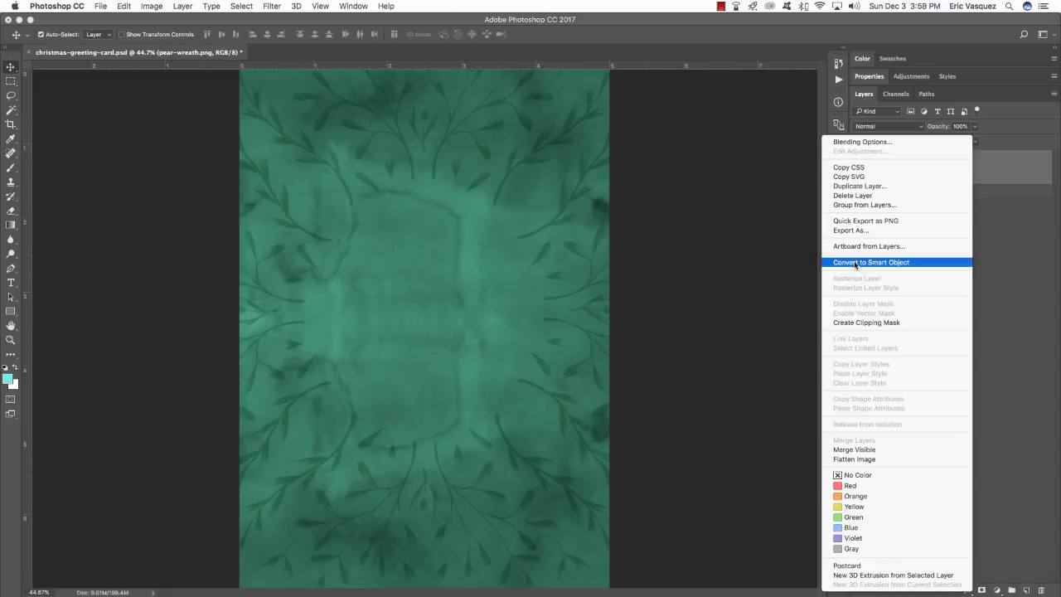
pyautogui.click(855, 264)
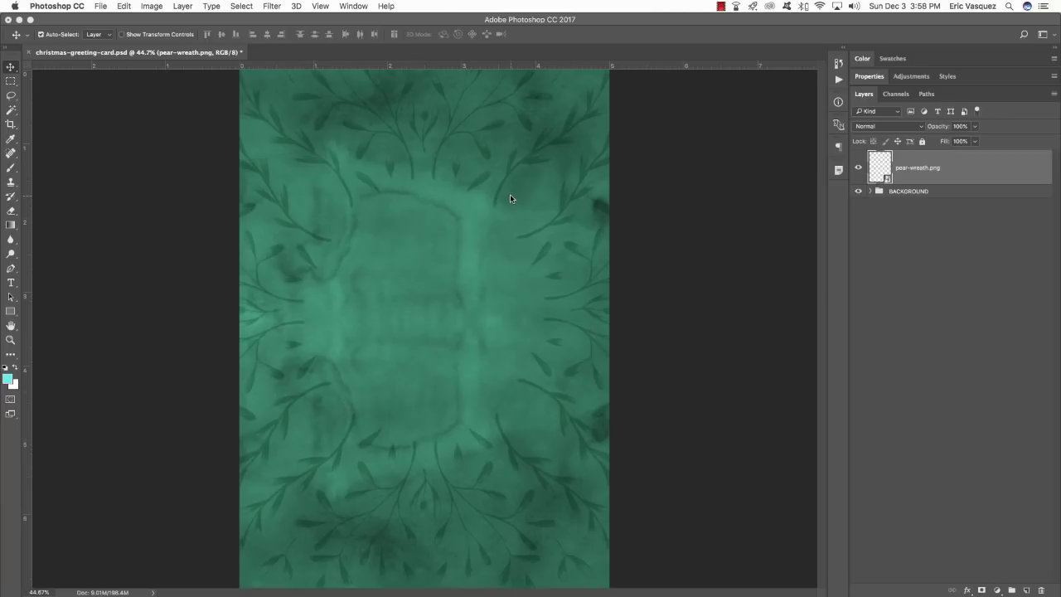
pyautogui.press('super+t')
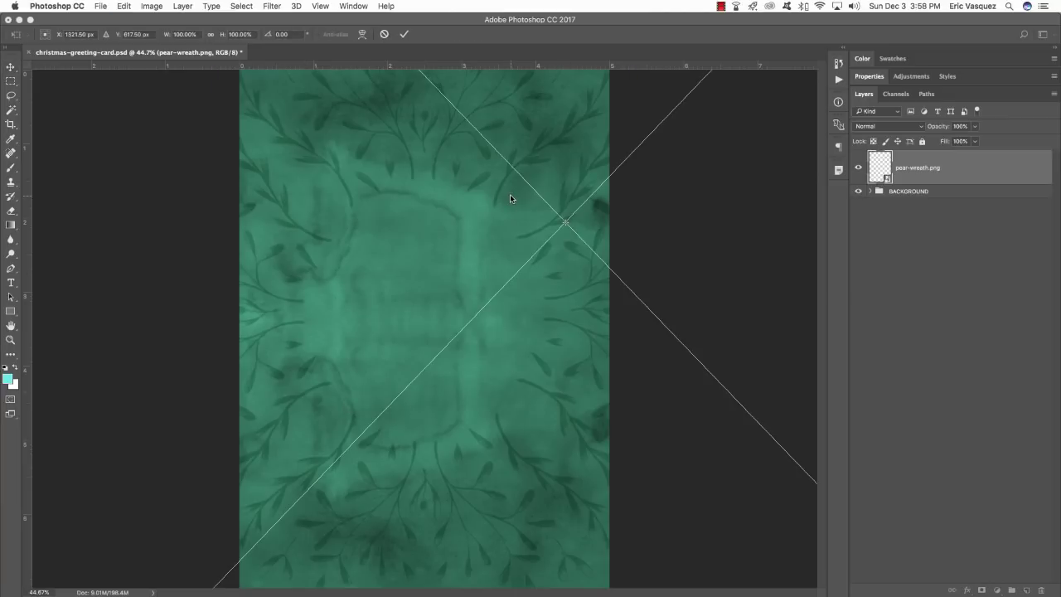
pyautogui.press('super+0')
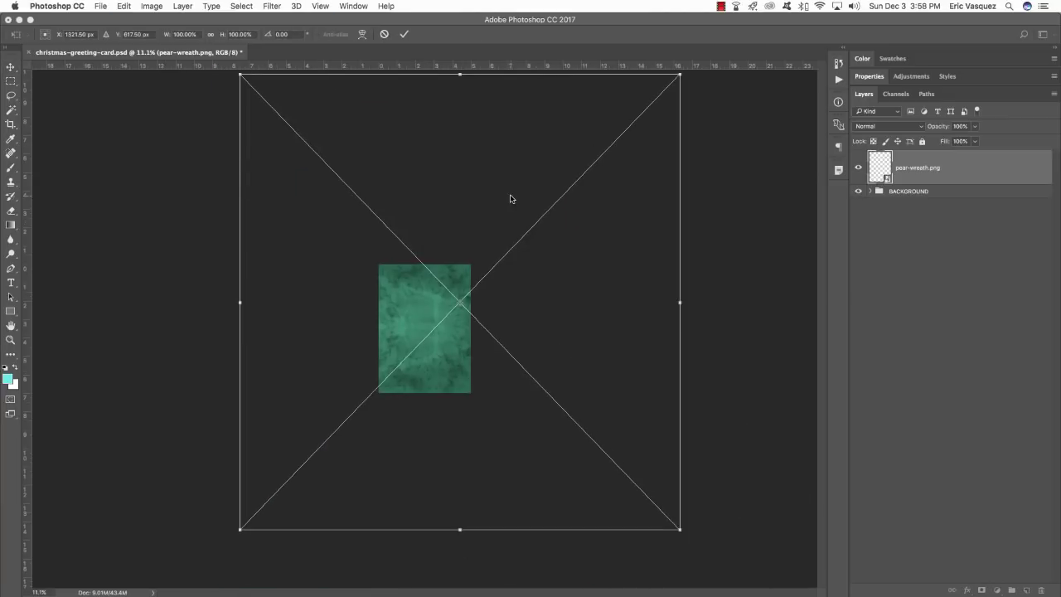
pyautogui.moveTo(542, 185); pyautogui.dragTo(509, 213)
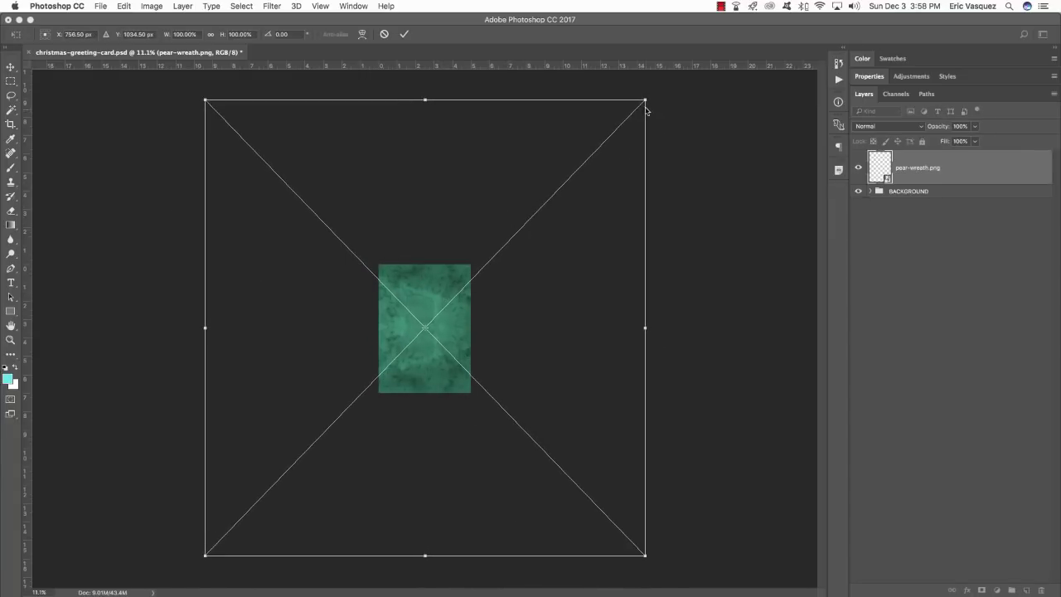
pyautogui.moveTo(647, 102); pyautogui.dragTo(462, 287)
pyautogui.scroll(3, 463, 287)
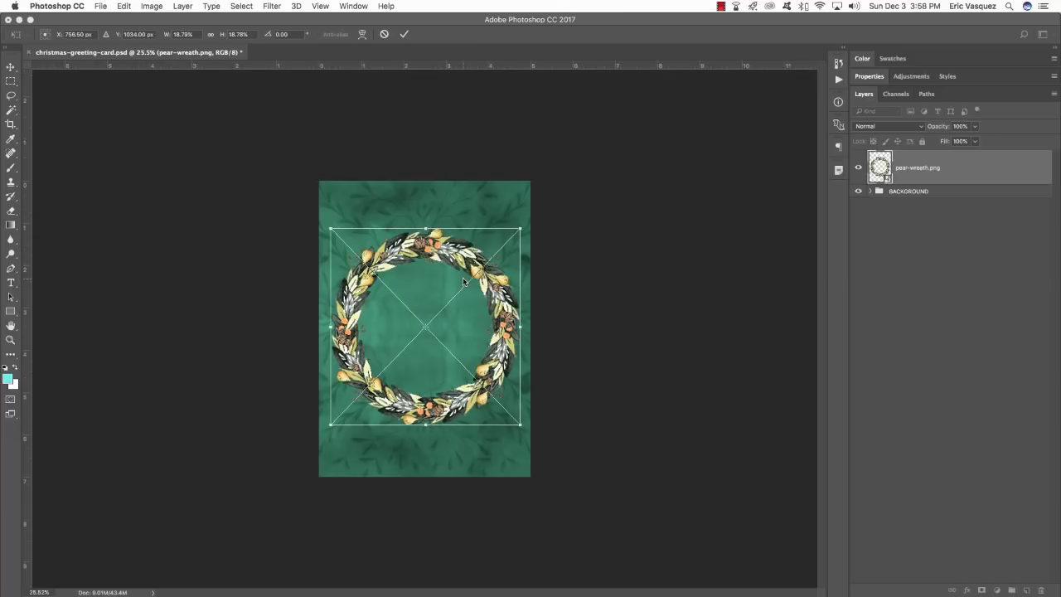
pyautogui.press('Return')
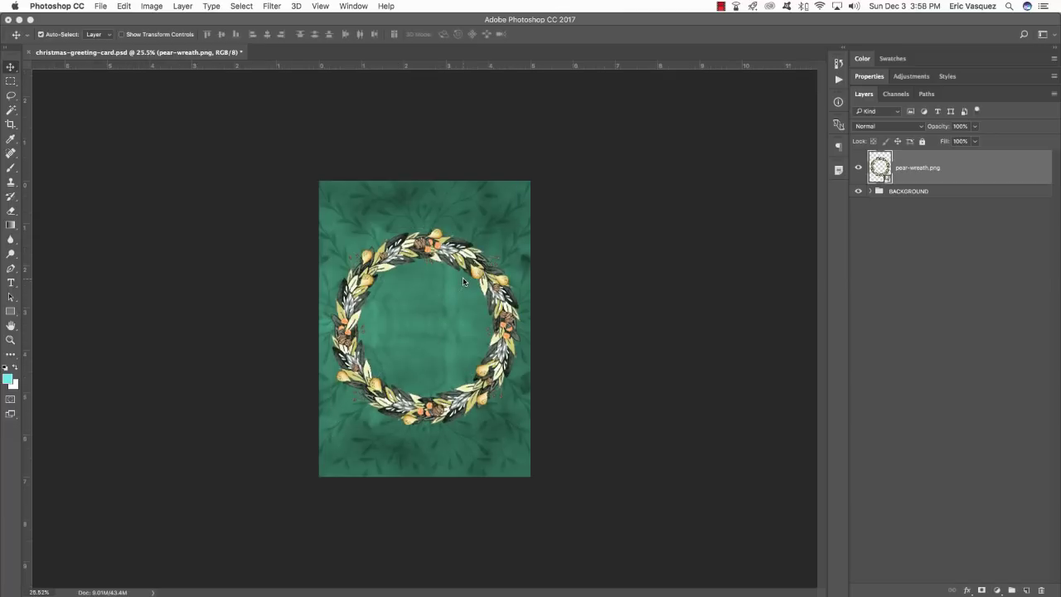
# Nudge the wreath slightly upward on the card in large increments
pyautogui.press('super+equal')
pyautogui.hotkey('shift', 'Up')
pyautogui.hotkey('shift', 'Up')
pyautogui.hotkey('shift', 'Up')
pyautogui.hotkey('shift', 'Up')
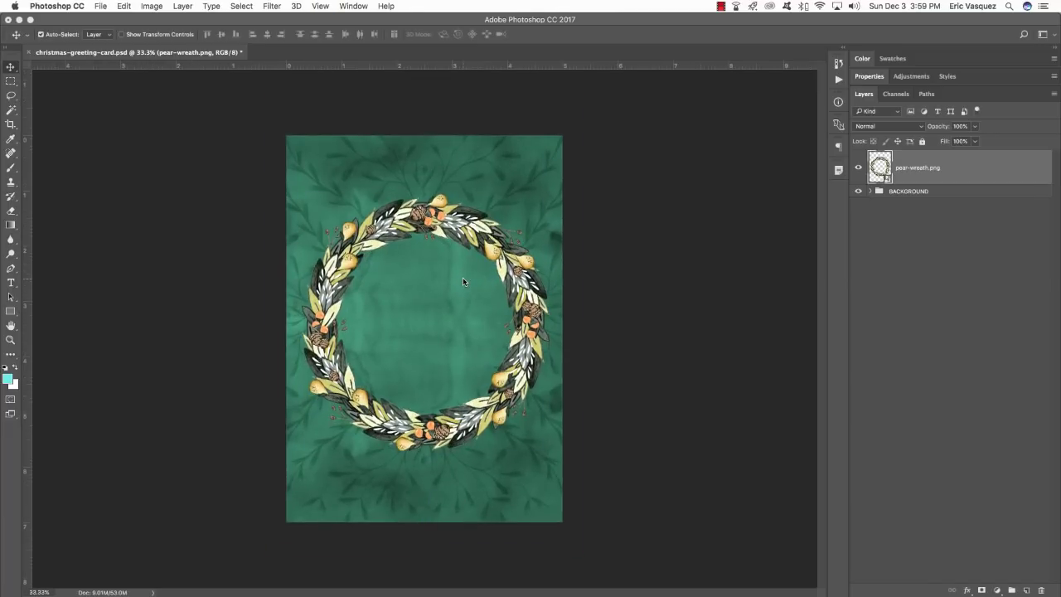
pyautogui.hotkey('shift', 'Up')
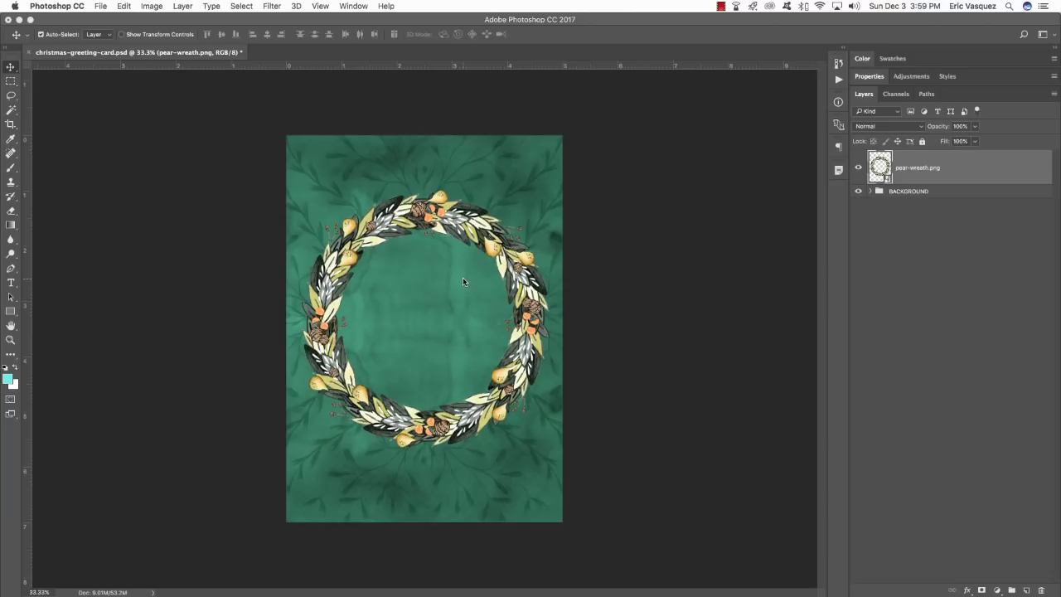
# Scale the wreath down around its centre to about 16.7%, comparing the placement before and after
pyautogui.press('super+t')
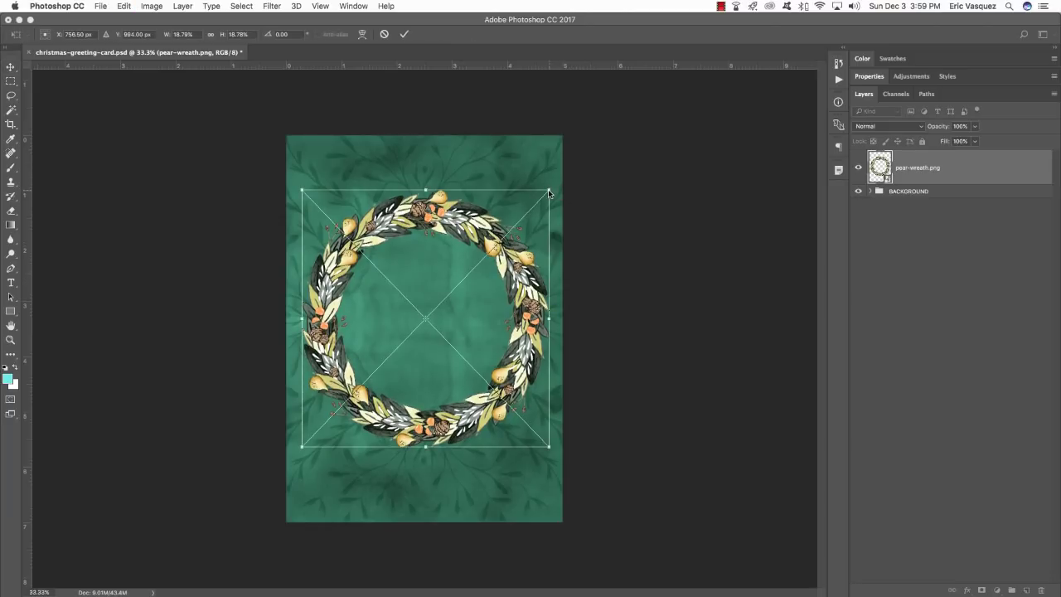
pyautogui.moveTo(549, 191); pyautogui.dragTo(534, 205)
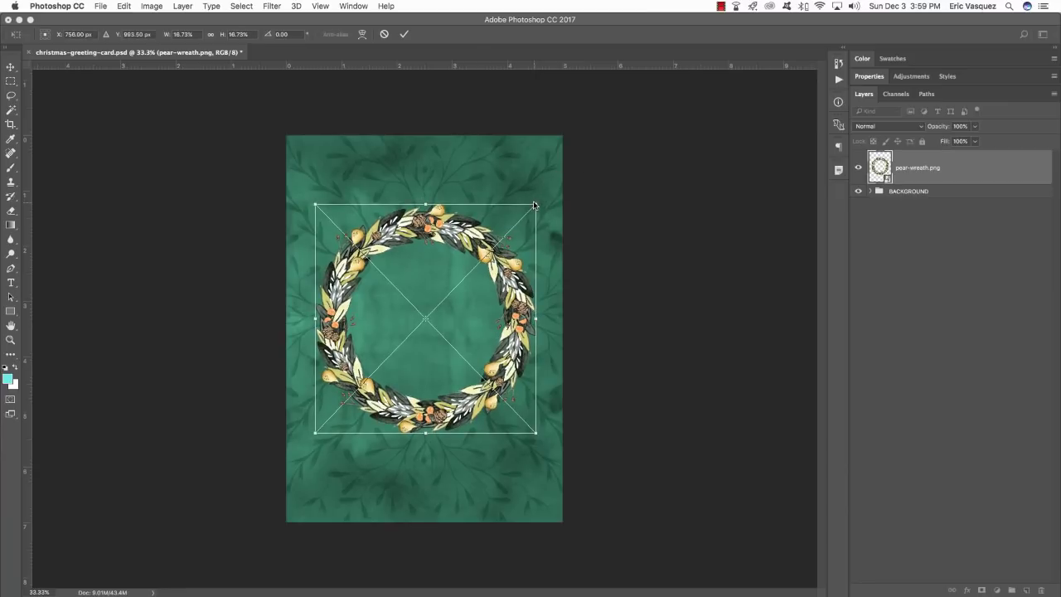
pyautogui.press('Return')
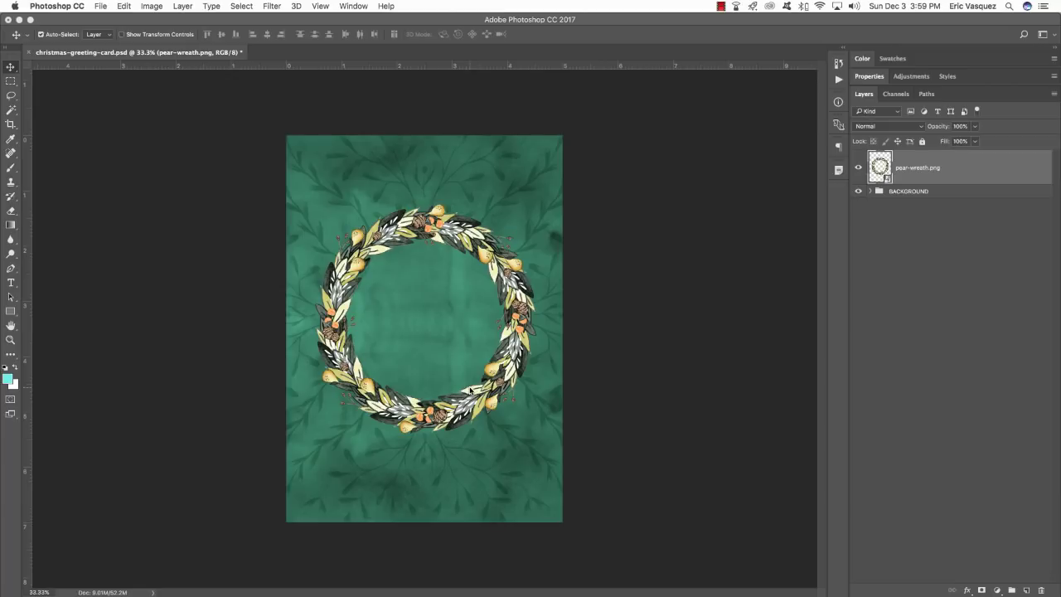
pyautogui.press('super+z')
pyautogui.press('super+z')
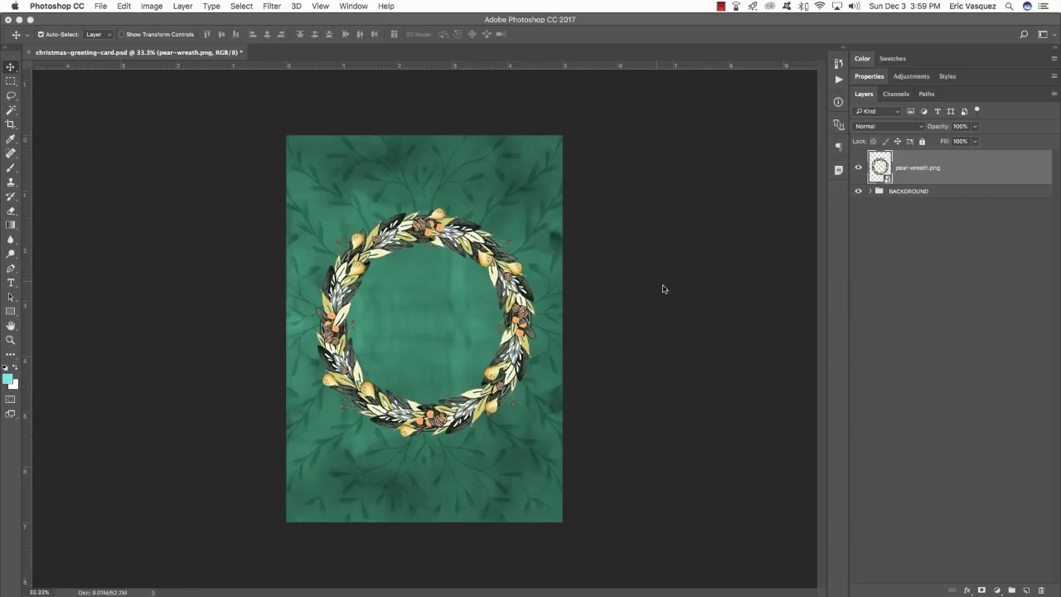
# Add a Hue/Saturation adjustment above the wreath with Hue -38 and Saturation +28, and compare the card with and without it
pyautogui.click(1000, 590)
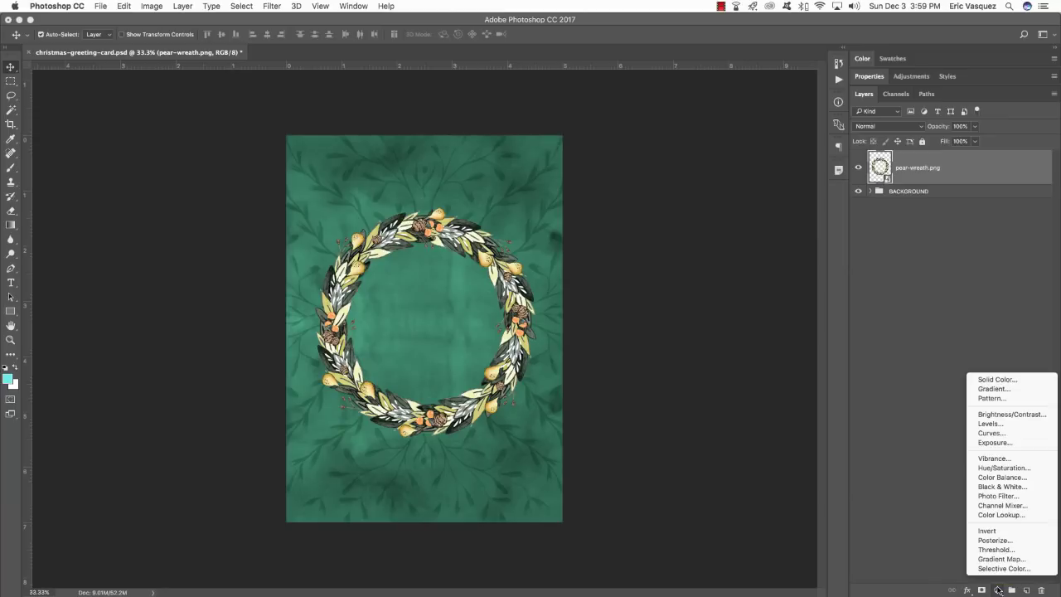
pyautogui.click(1001, 469)
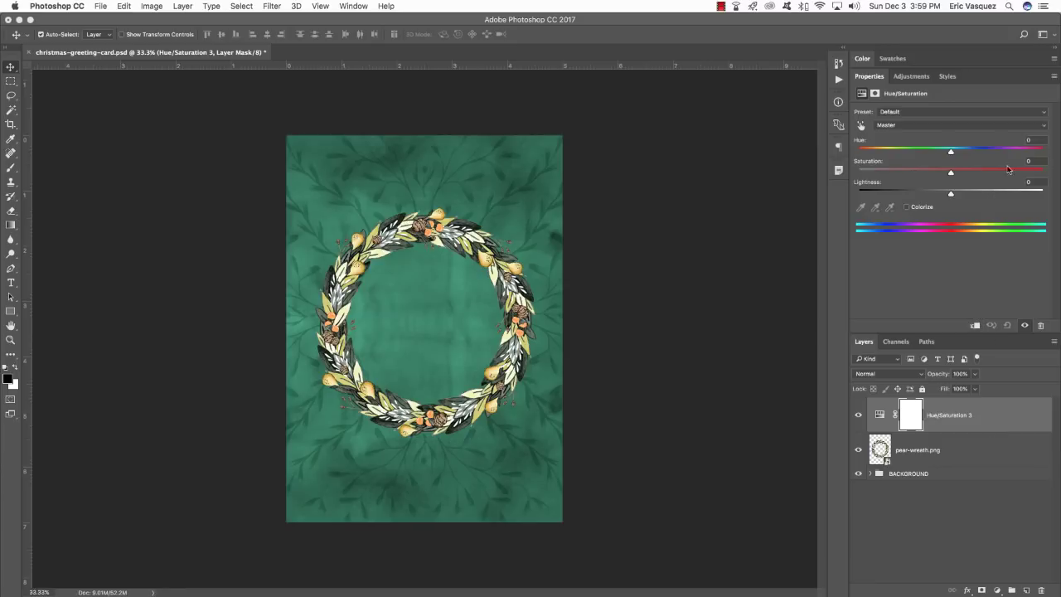
pyautogui.click(1041, 139)
pyautogui.write('-28')
pyautogui.press('Tab')
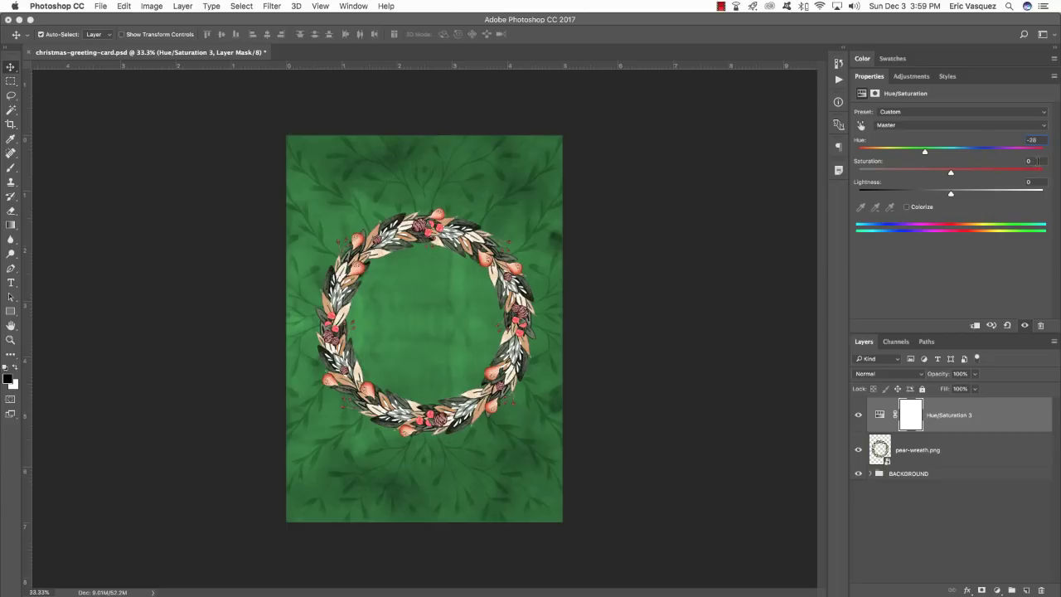
pyautogui.write('28')
pyautogui.click(859, 415)
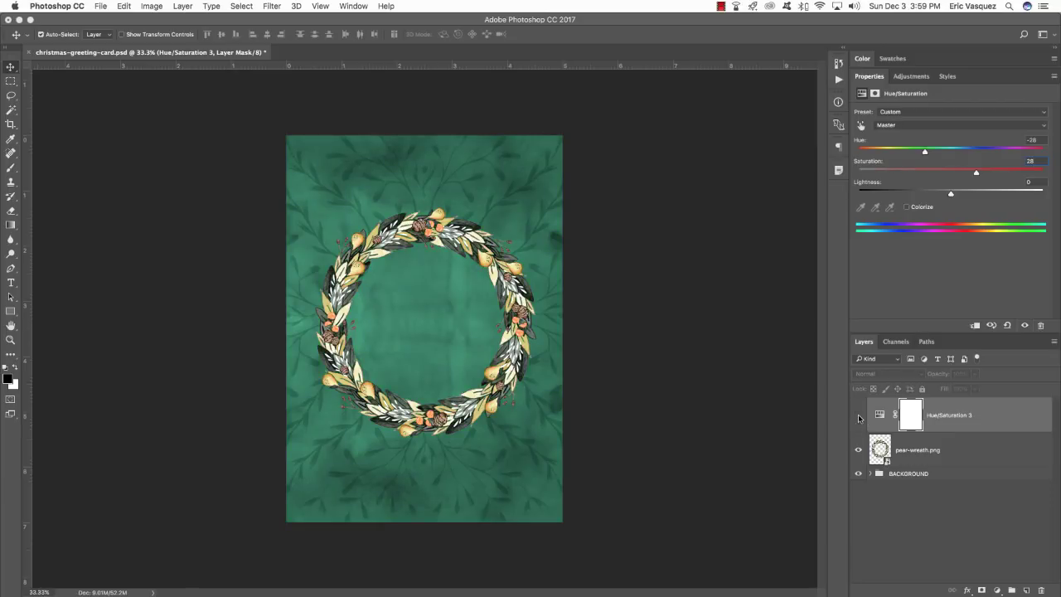
pyautogui.click(859, 415)
pyautogui.click(859, 416)
pyautogui.click(859, 415)
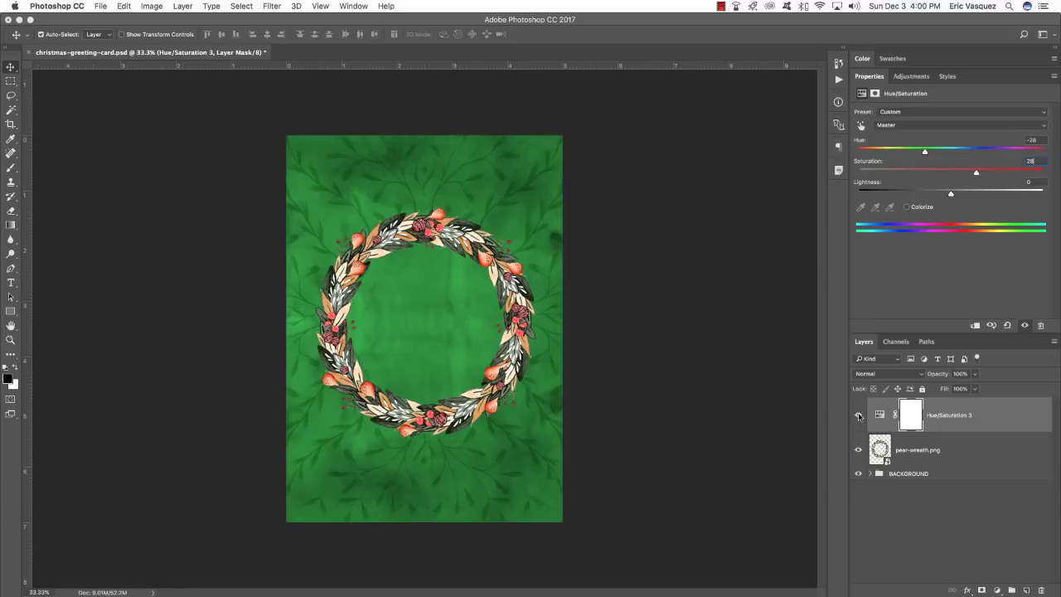
# Clip the Hue/Saturation adjustment to the pear-wreath.png layer and compare the wreath with and without it, leaving the adjustment visible
pyautogui.keyDown('alt'); pyautogui.click(943, 432); pyautogui.keyUp('alt')
pyautogui.click(859, 415)
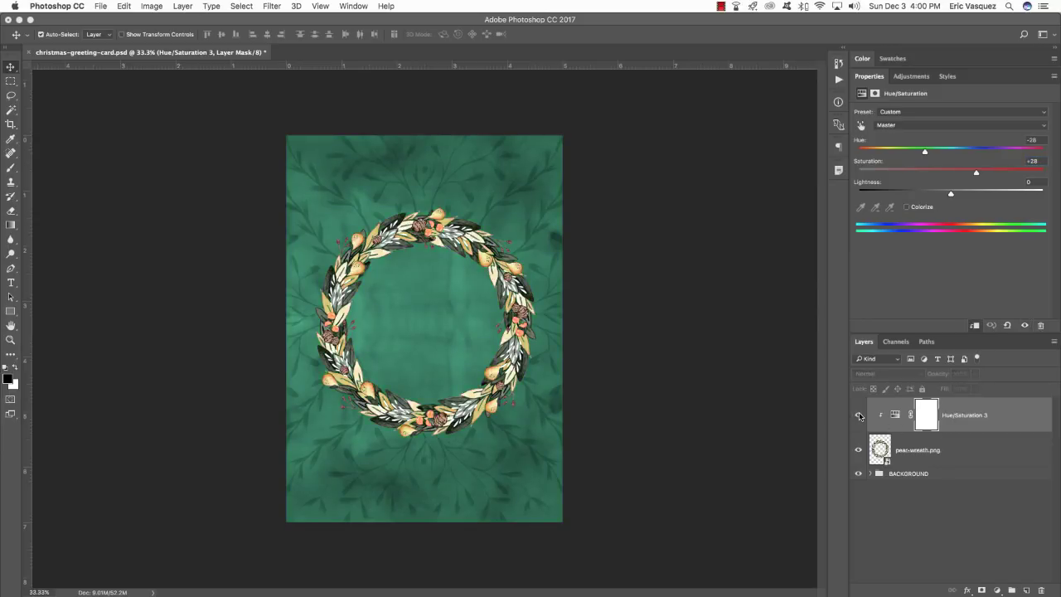
pyautogui.click(859, 416)
pyautogui.click(860, 416)
pyautogui.click(859, 416)
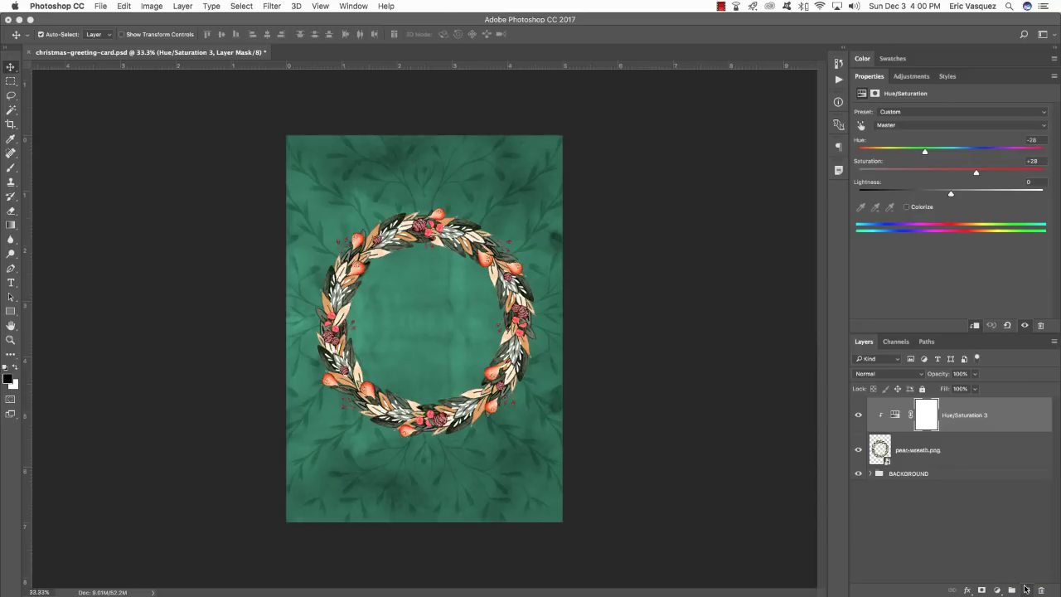
# Create a new layer directly beneath the pear-wreath.png layer and name it SOLID CIRCLE
pyautogui.click(1026, 588)
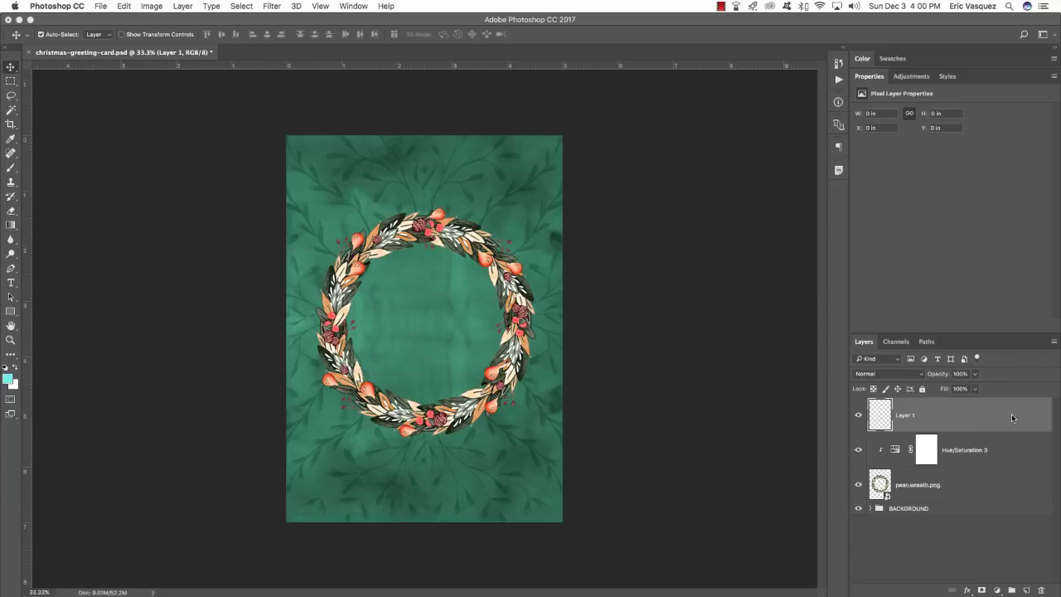
pyautogui.moveTo(1012, 417); pyautogui.dragTo(1004, 492)
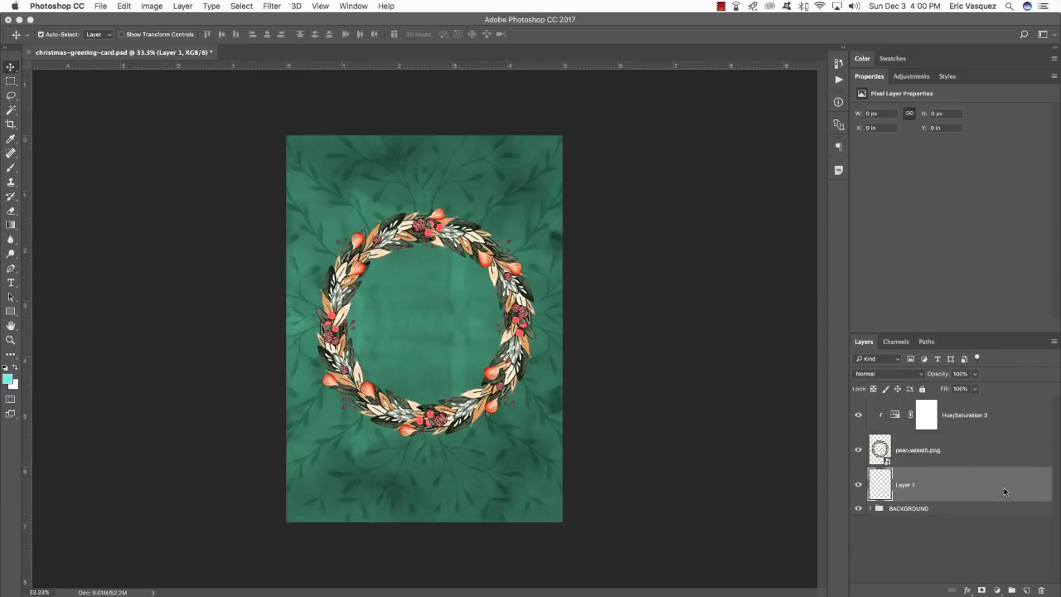
pyautogui.doubleClick(907, 485)
pyautogui.write('SOLID CIRCLE')
pyautogui.press('Return')
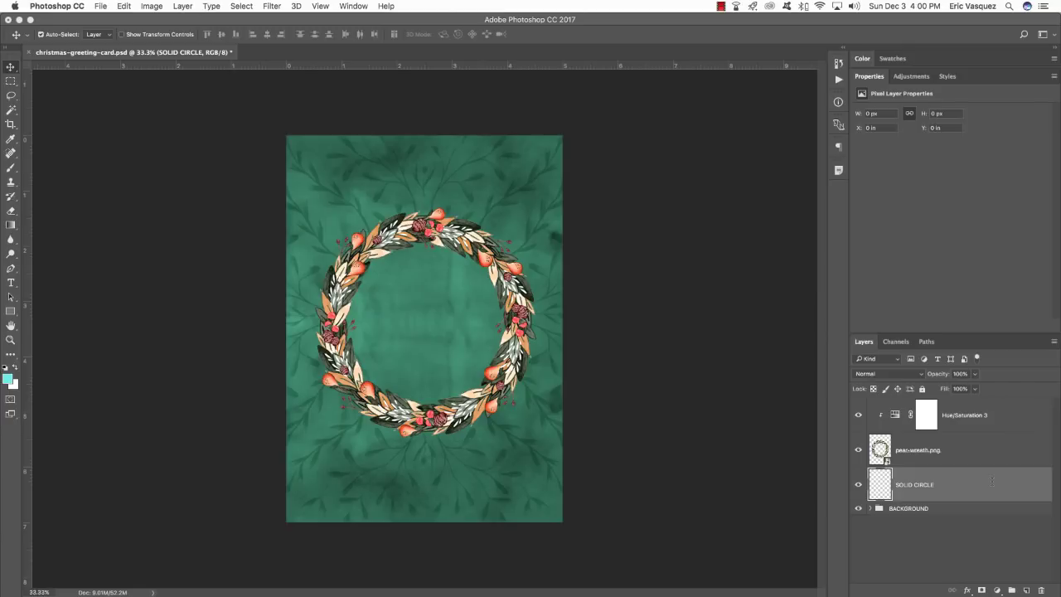
# Draw a circular selection about 3.3 inches wide behind the wreath, fill it with the turquoise foreground color and deselect
pyautogui.press('m')
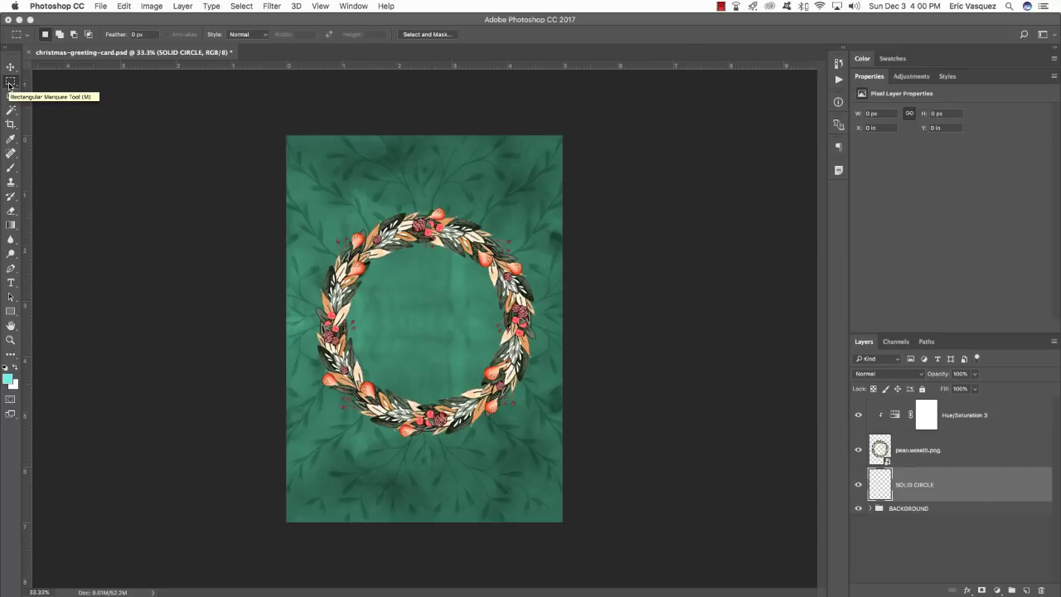
pyautogui.hotkey('shift', 'm')
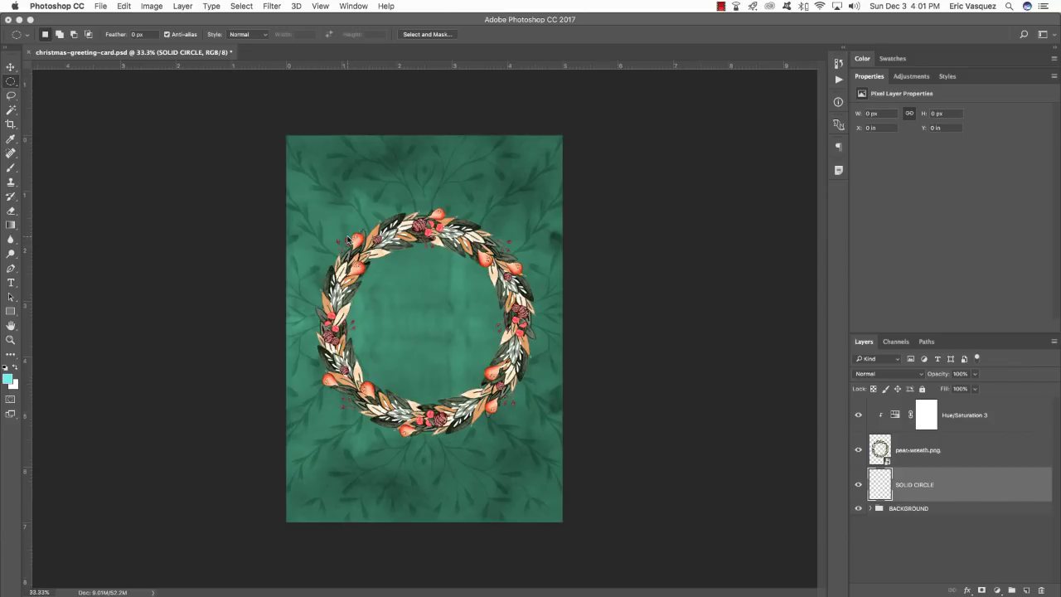
pyautogui.moveTo(347, 239); pyautogui.dragTo(517, 426)
pyautogui.press('super+equal')
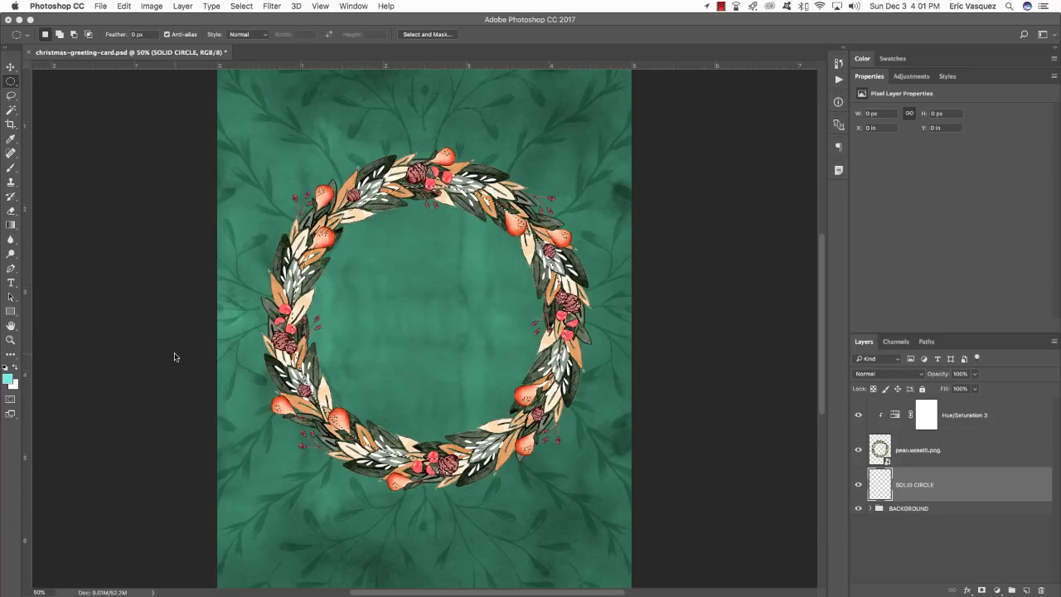
pyautogui.hotkey('alt', 'BackSpace')
pyautogui.press('super+d')
pyautogui.press('v')
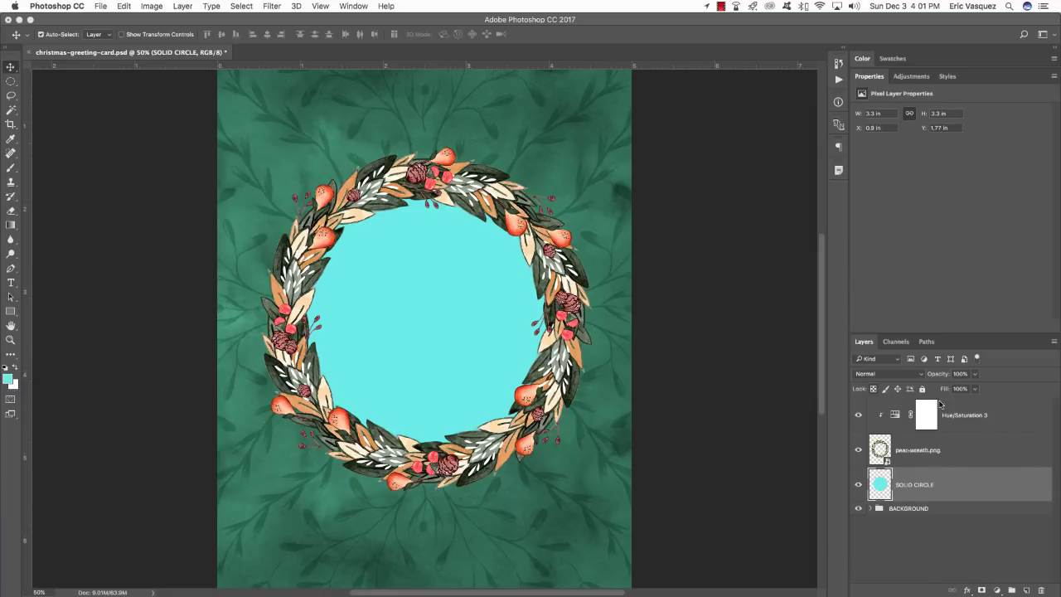
# Apply a Color Overlay layer style with color #828E7C to the SOLID CIRCLE layer
pyautogui.doubleClick(1044, 484)
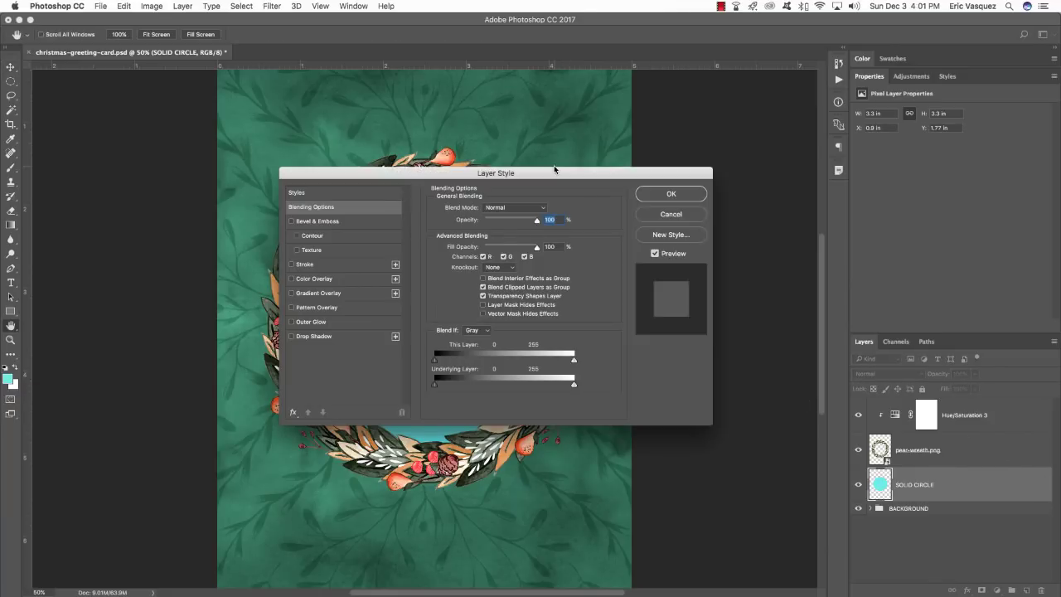
pyautogui.click(310, 278)
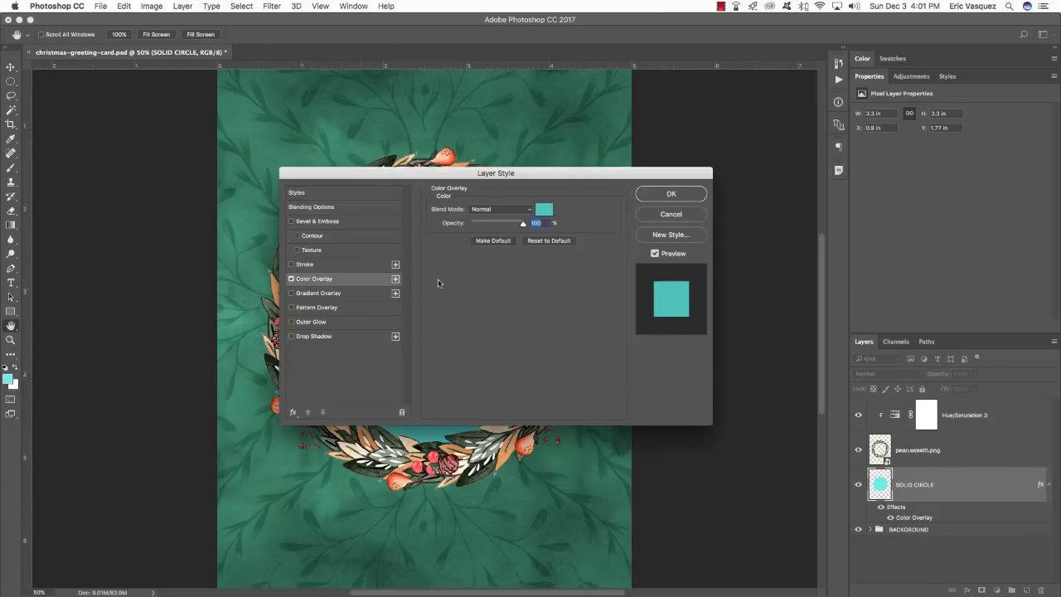
pyautogui.click(552, 214)
pyautogui.doubleClick(469, 390)
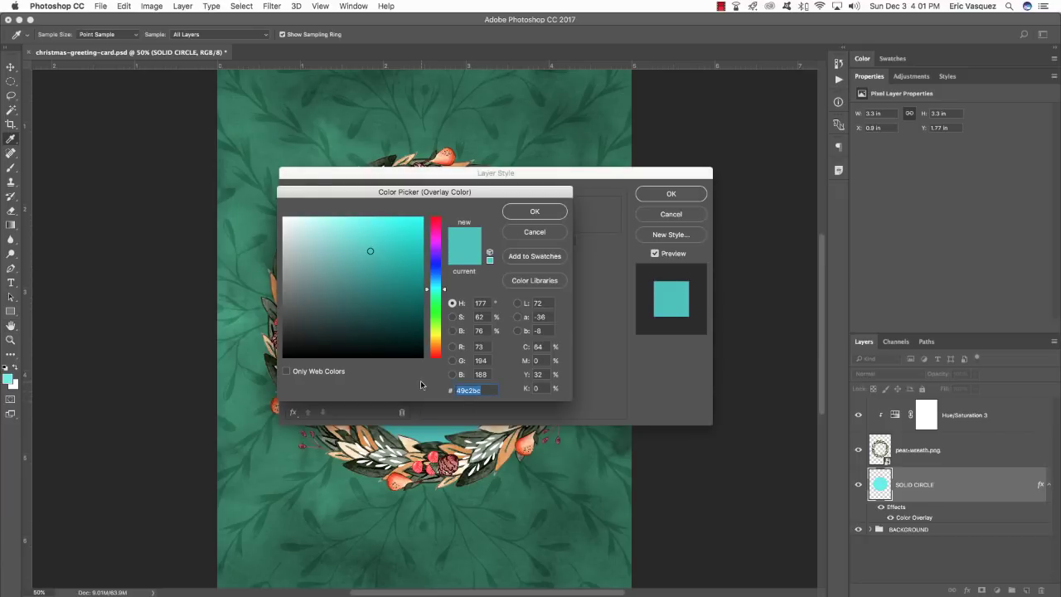
pyautogui.write('82')
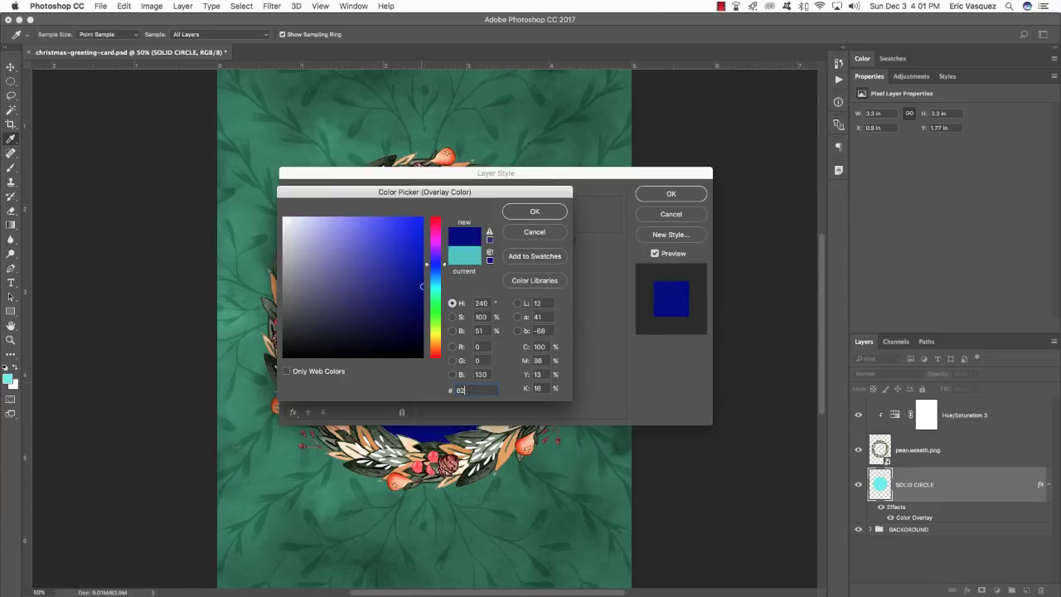
pyautogui.write('8E7C')
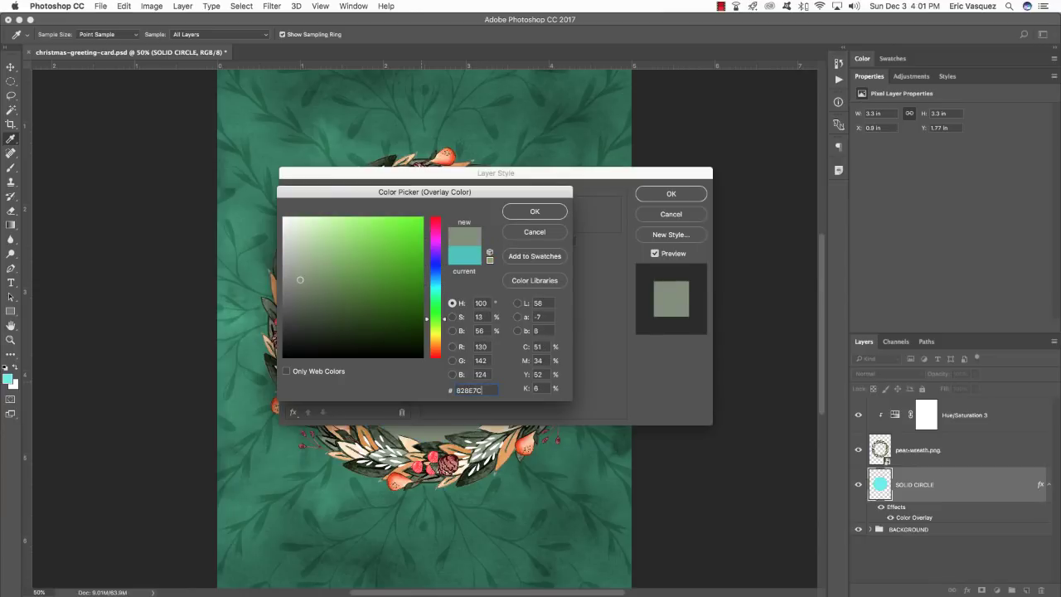
pyautogui.press('Return')
pyautogui.press('Return')
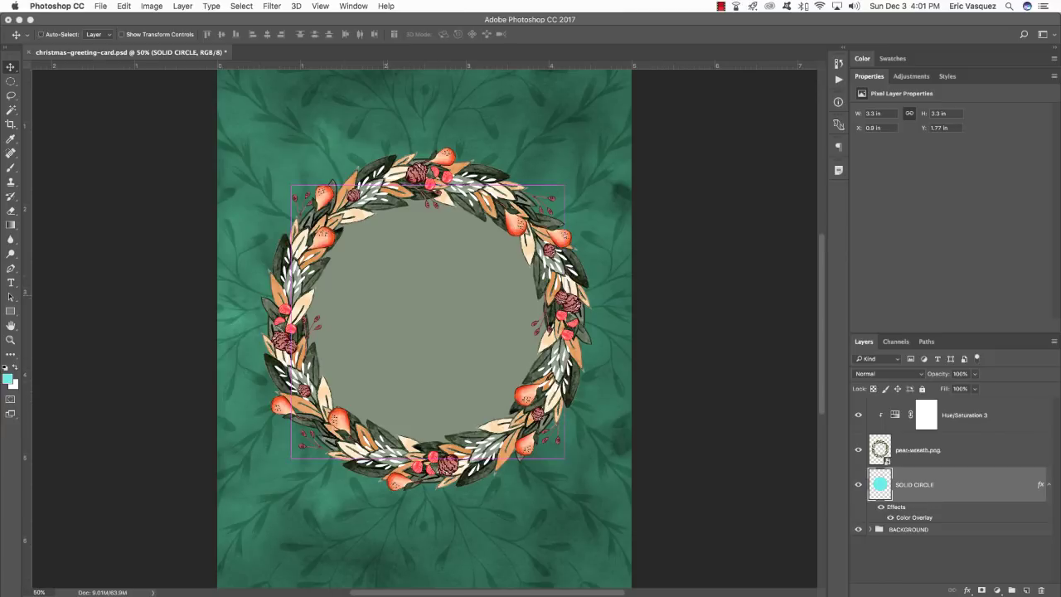
# Switch to Finder, locate 4-Mountains.png in the illustrator's asset folder and copy its file name
pyautogui.press('super+Tab')
pyautogui.press('Left')
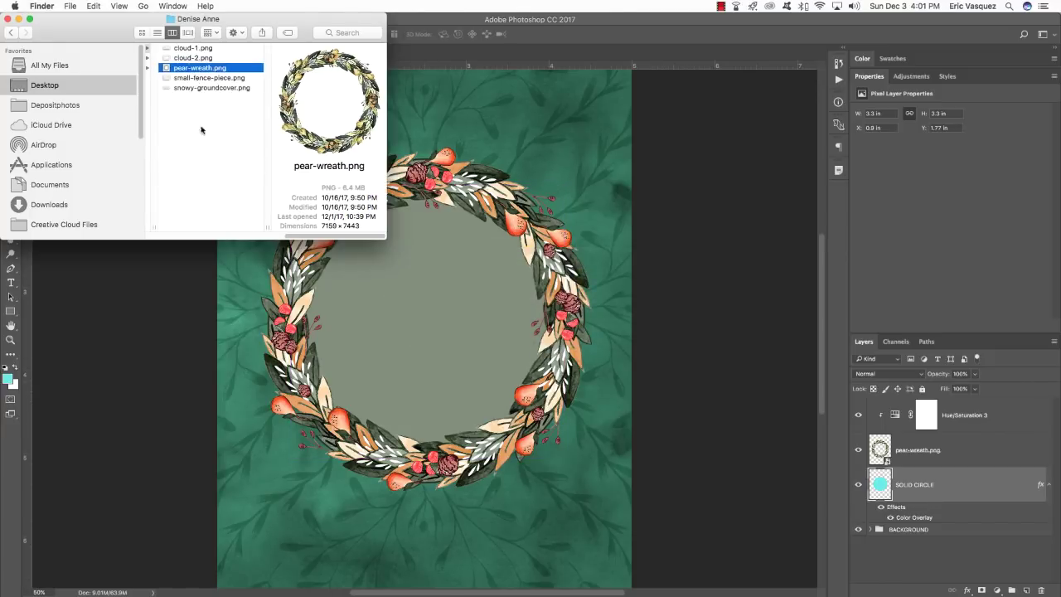
pyautogui.press('Down')
pyautogui.press('Down')
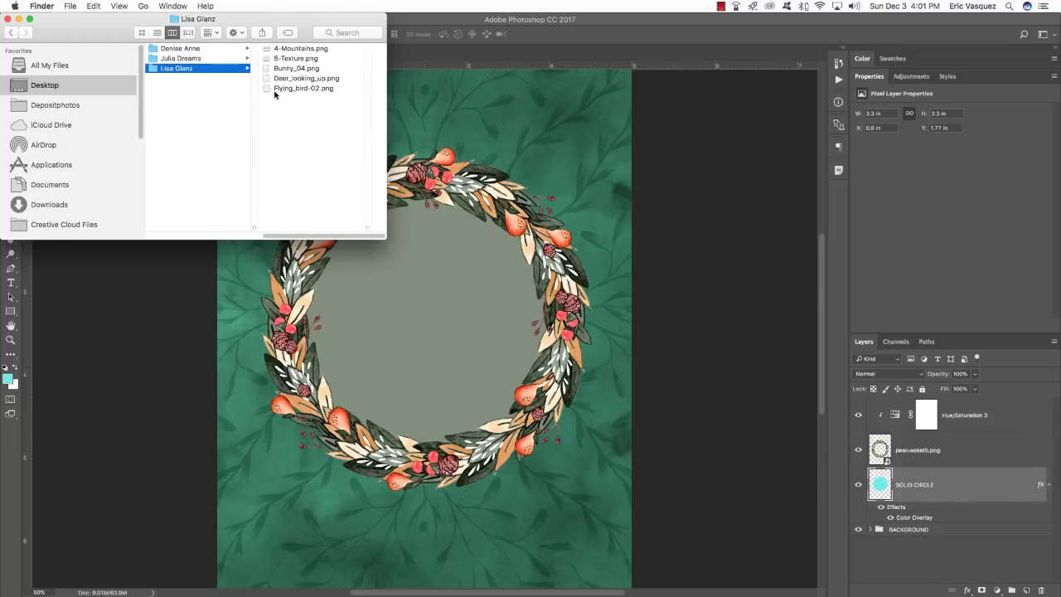
pyautogui.click(299, 48)
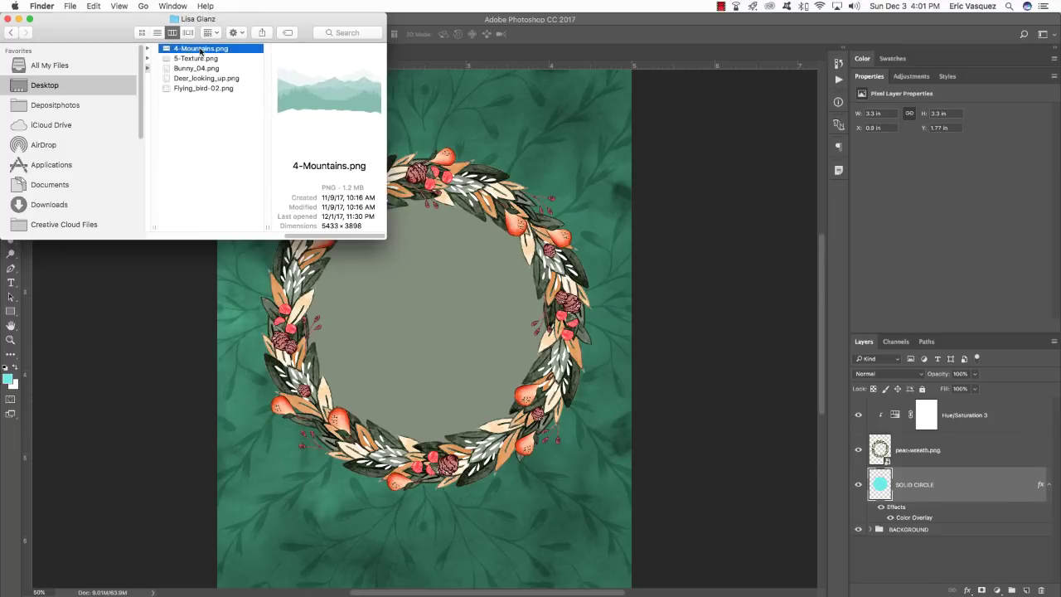
pyautogui.click(200, 48)
pyautogui.press('super+a')
pyautogui.press('super+c')
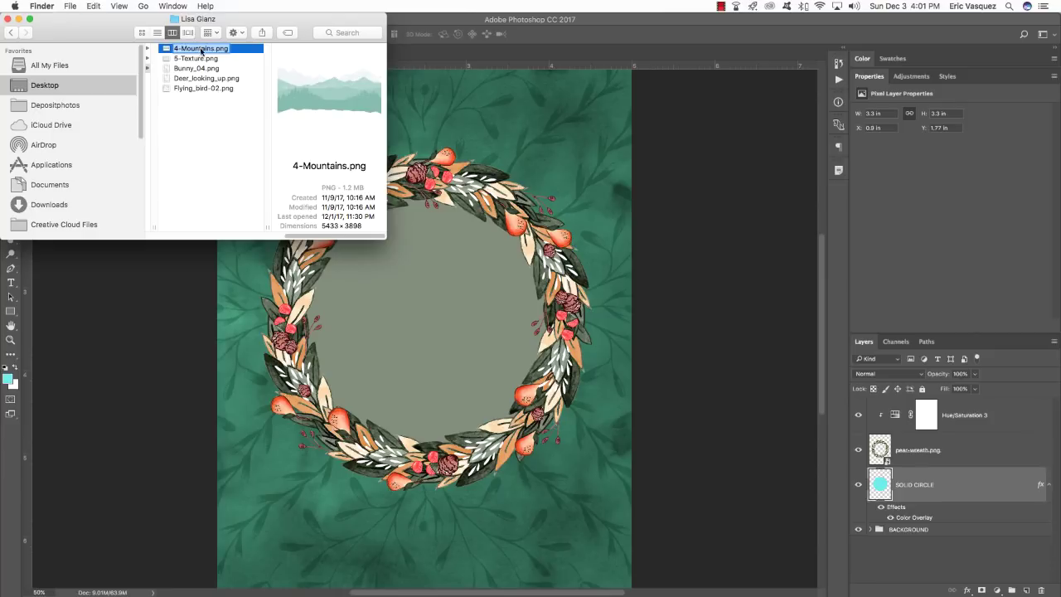
# Bring the mountain artwork into the greeting card document in Photoshop as a layer directly above SOLID CIRCLE
pyautogui.click(206, 116)
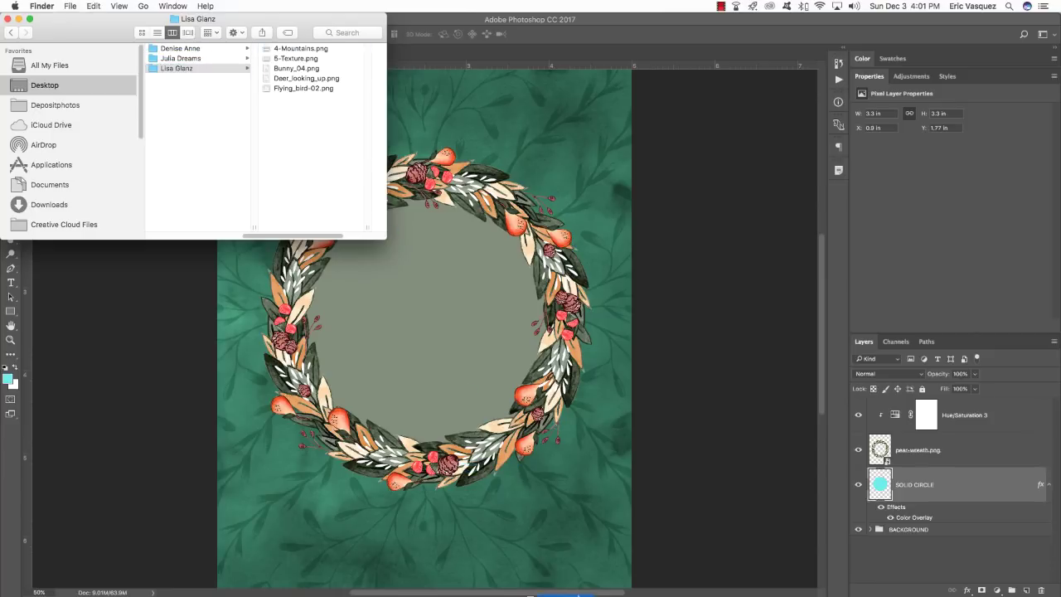
pyautogui.click(761, 570)
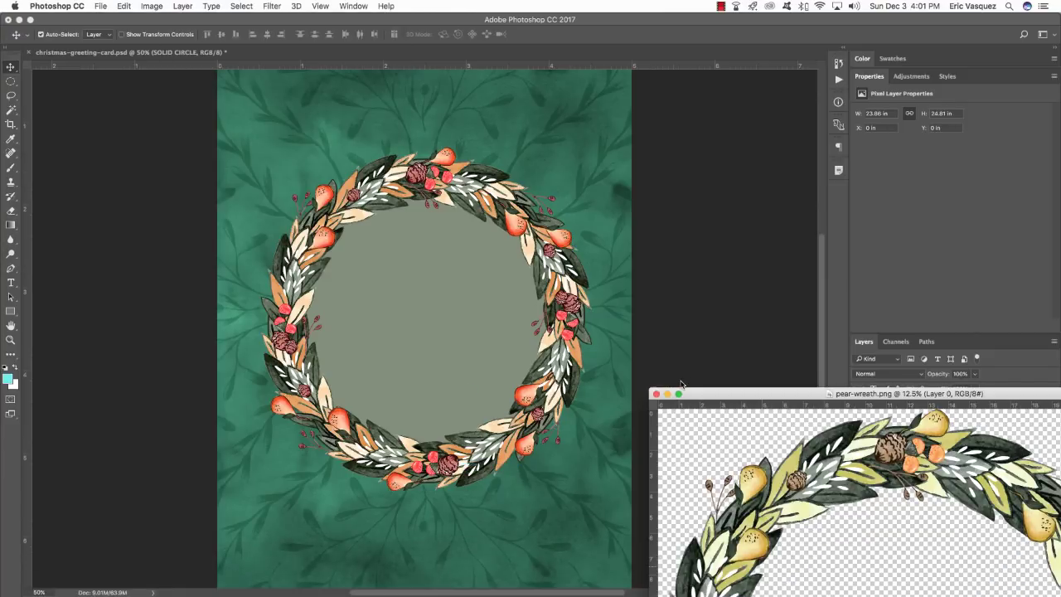
pyautogui.moveTo(911, 568); pyautogui.dragTo(454, 338)
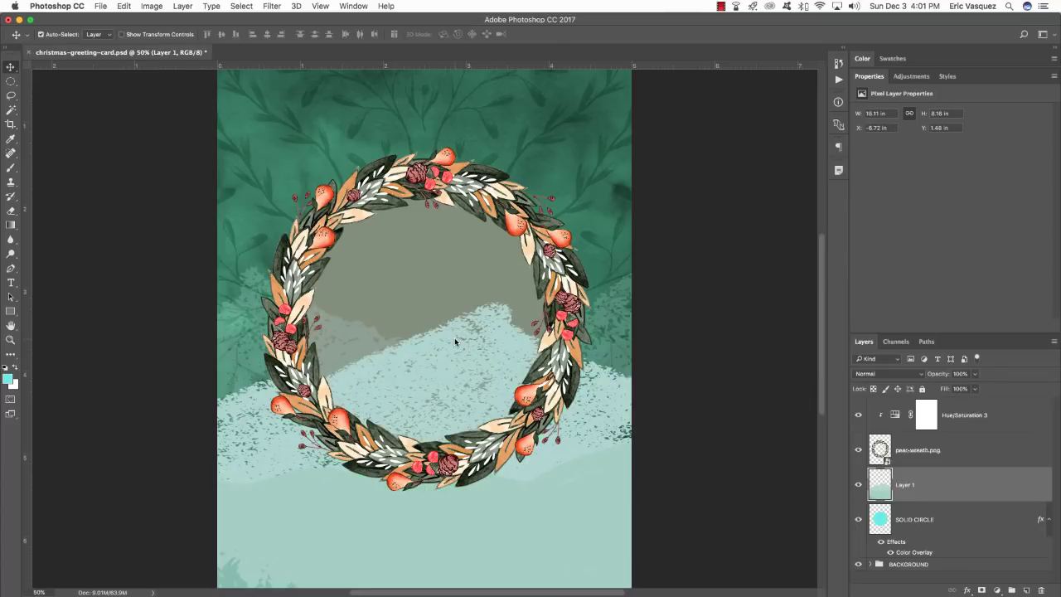
# Rename the new mountain layer 4-Mountains.png using the copied file name and convert it to a Smart Object
pyautogui.doubleClick(906, 485)
pyautogui.press('super+v')
pyautogui.press('Return')
pyautogui.rightClick(991, 483)
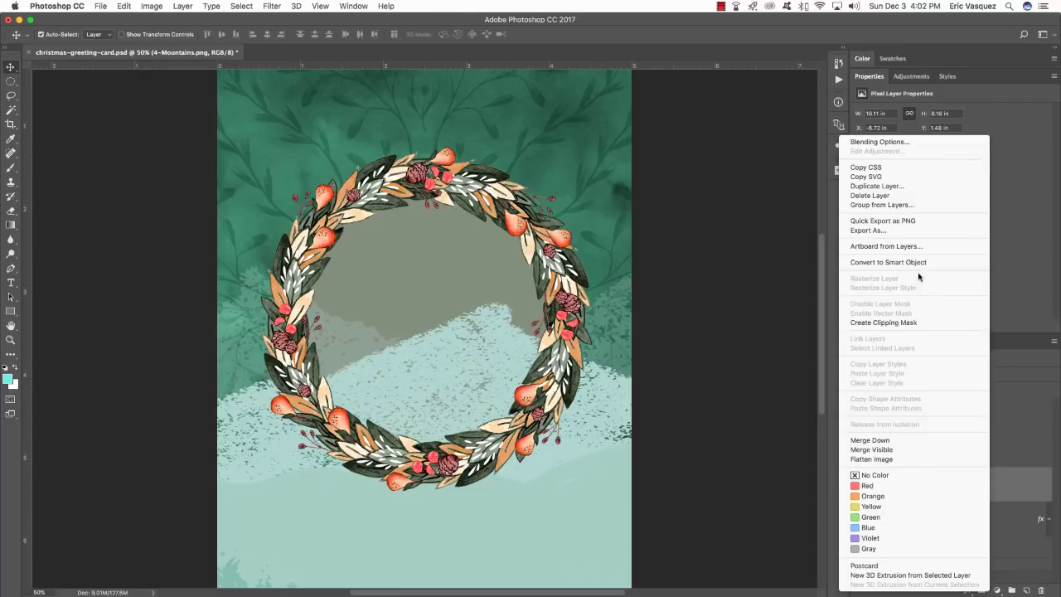
pyautogui.click(888, 262)
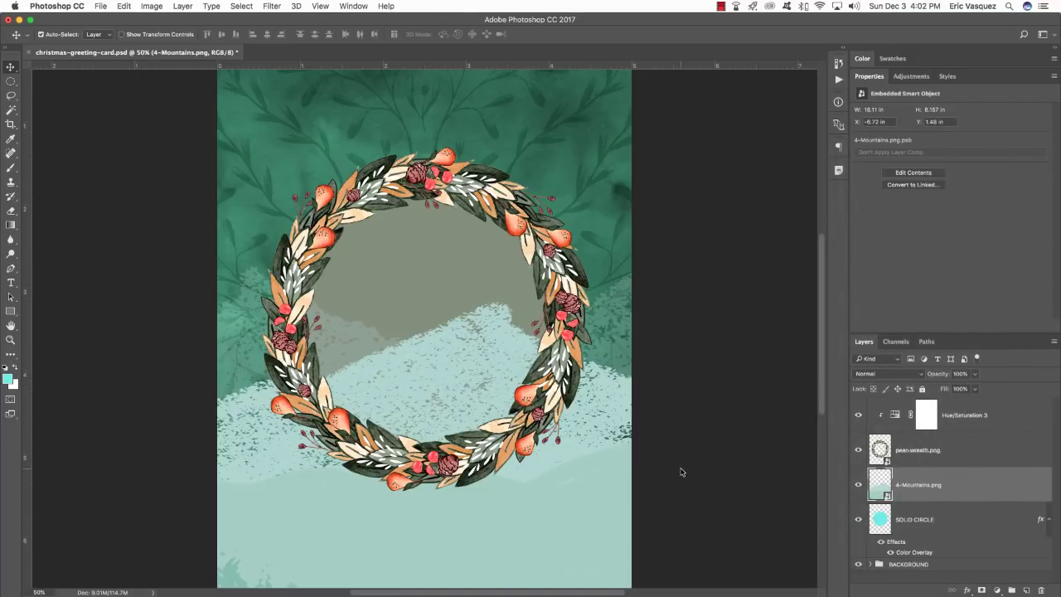
# Scale the 4-Mountains.png layer down to about 3.47 in wide and place it across the opening of the wreath
pyautogui.hotkey('ctrl', 't')
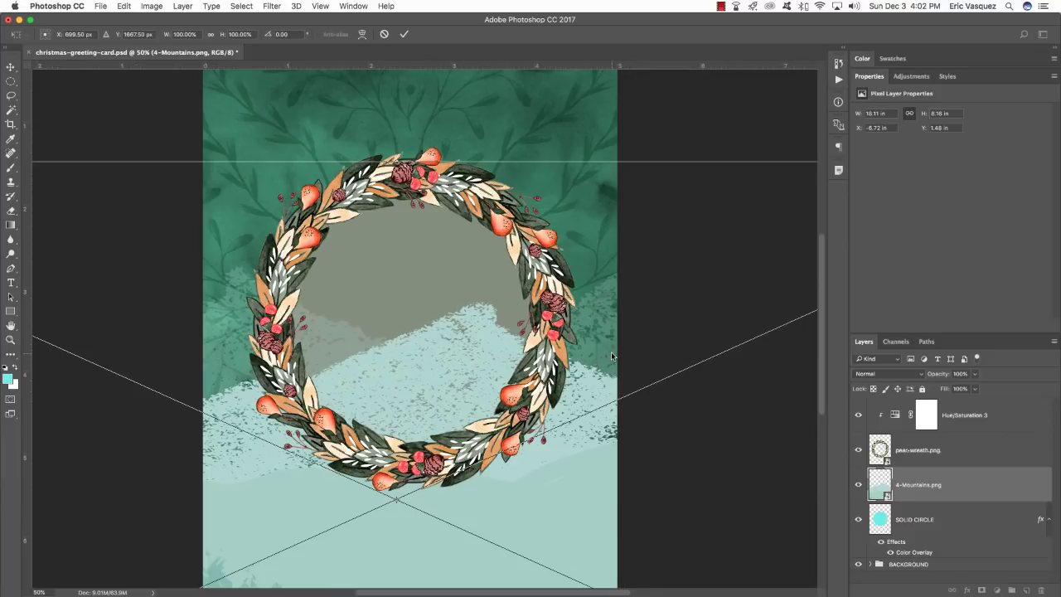
pyautogui.press('super+minus')
pyautogui.press('super+minus')
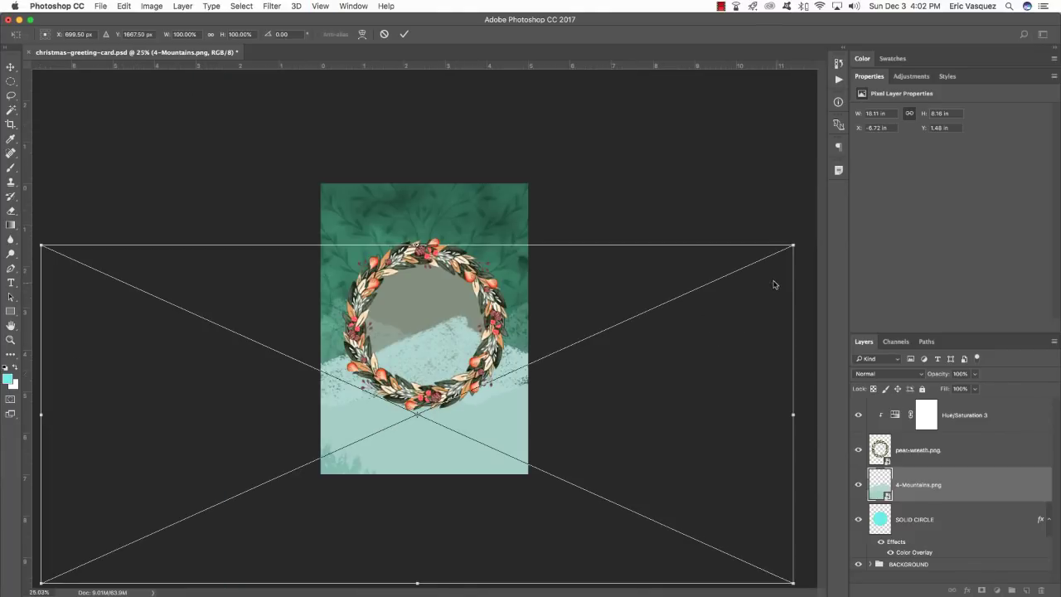
pyautogui.moveTo(795, 246); pyautogui.dragTo(499, 378)
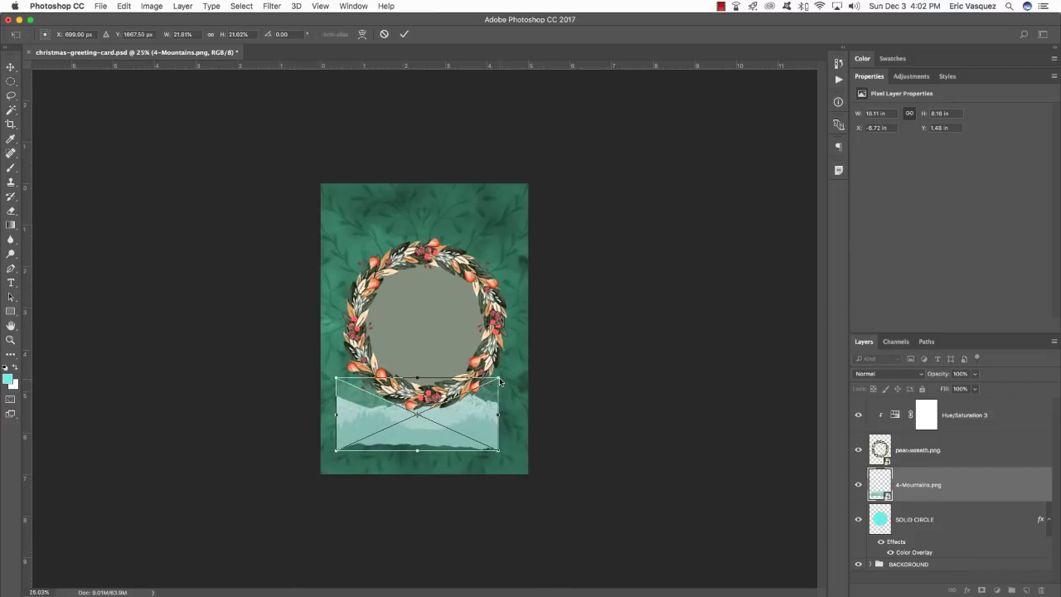
pyautogui.moveTo(477, 411); pyautogui.dragTo(494, 306)
pyautogui.press('Return')
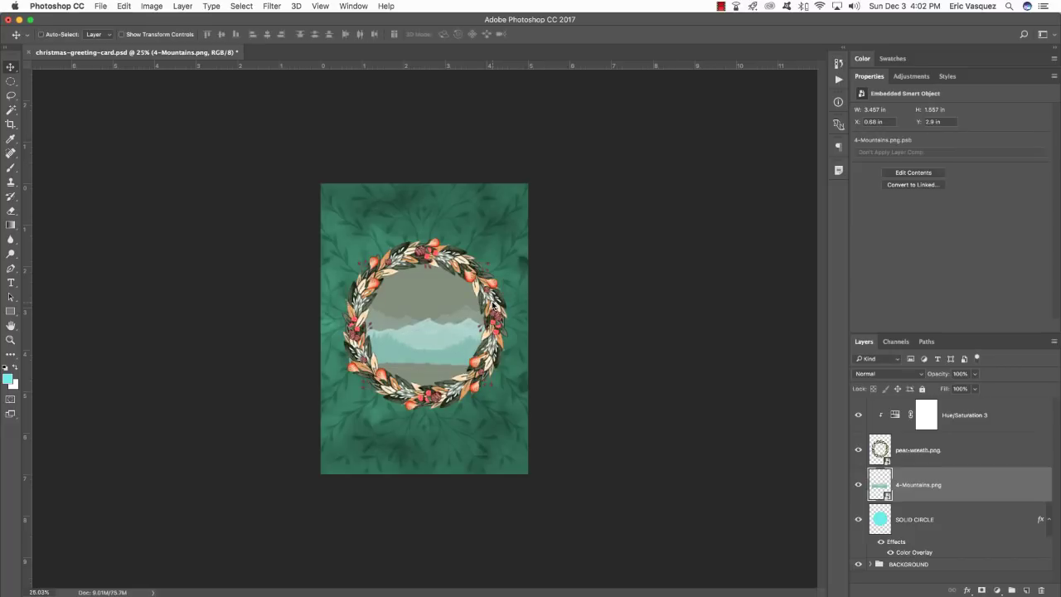
# Nudge the mountains up to Y 2.73 in and scale them slightly smaller, to about 18.1% of their original size
pyautogui.press('super+equal')
pyautogui.hotkey('shift', 'Up')
pyautogui.hotkey('shift', 'Up')
pyautogui.hotkey('shift', 'Up')
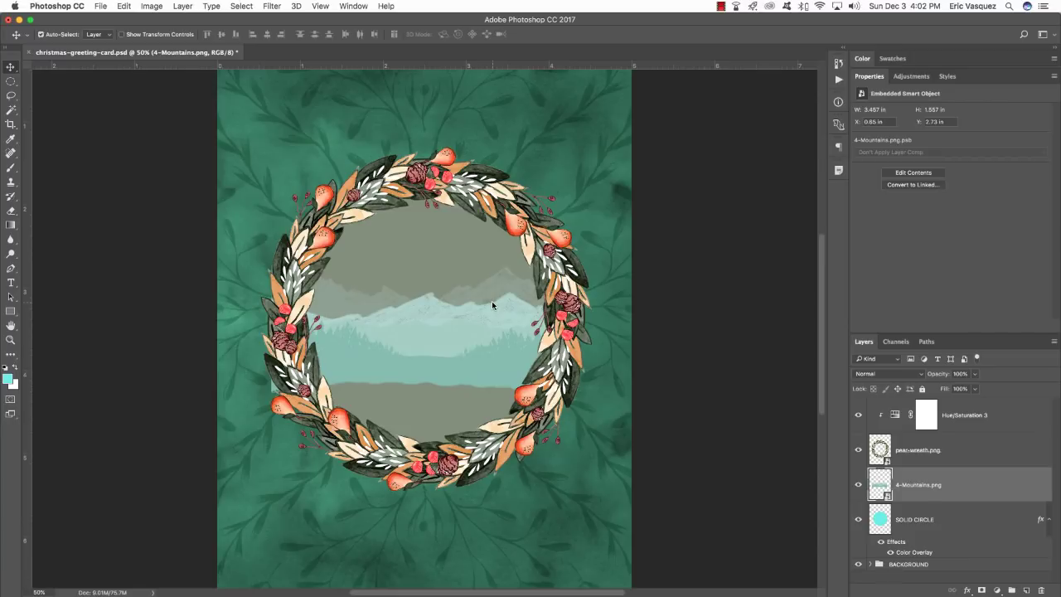
pyautogui.press('super+t')
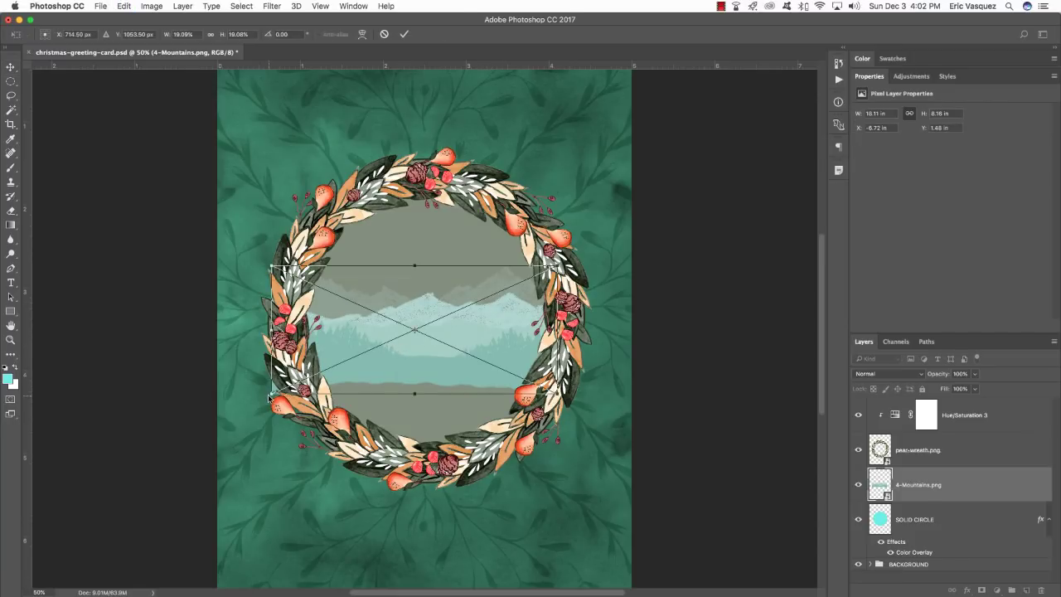
pyautogui.moveTo(271, 397)
pyautogui.mouseDown()
pyautogui.moveTo(275, 386)
pyautogui.moveTo(251, 391)
pyautogui.moveTo(283, 384)
pyautogui.mouseUp()
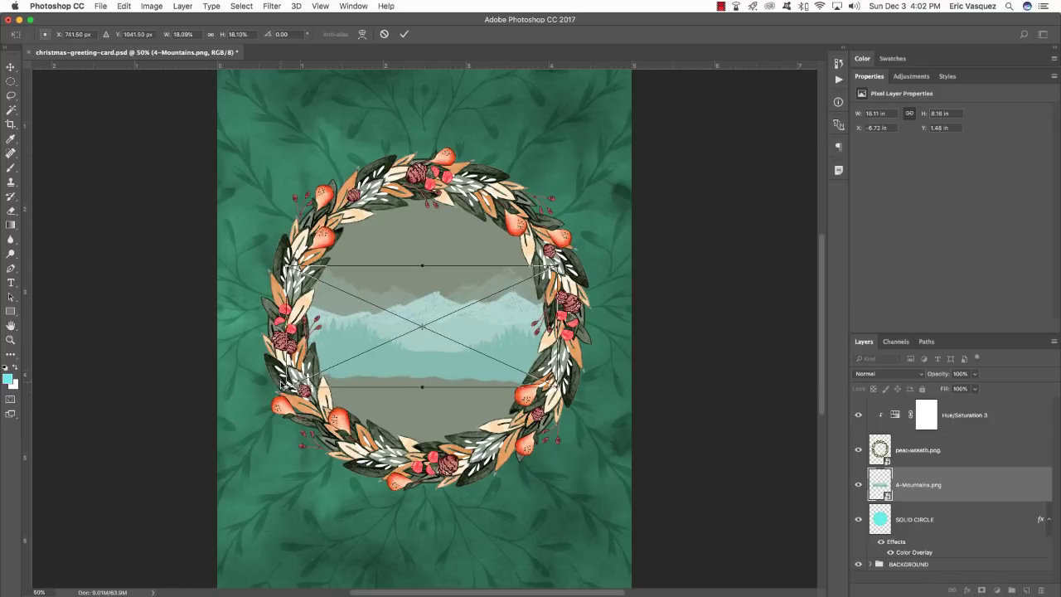
pyautogui.press('Return')
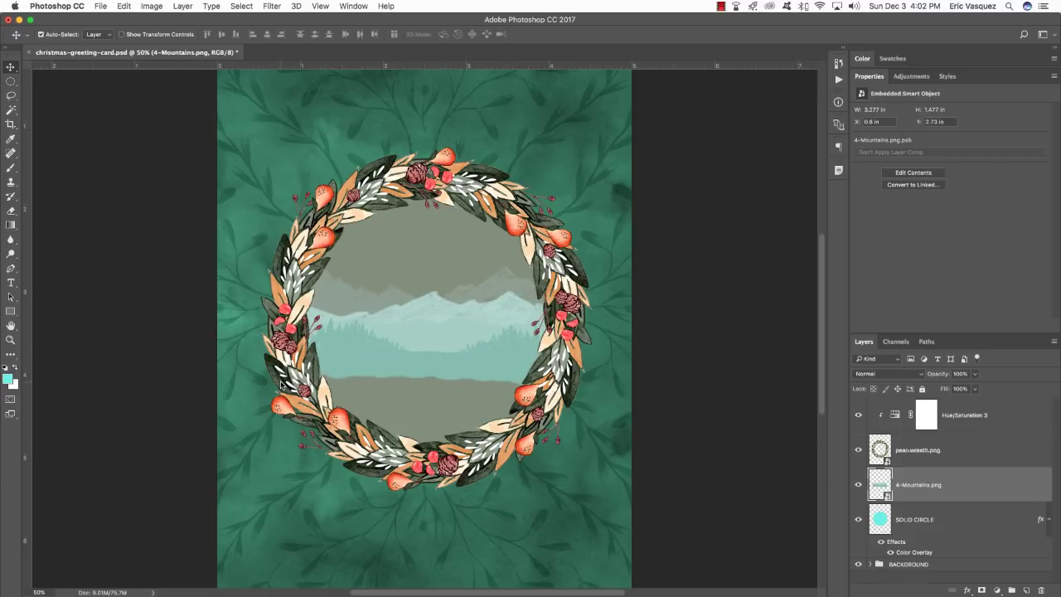
# Nudge the 4-Mountains.png layer down to Y 2.83 in within the wreath
pyautogui.press('Down')
pyautogui.press('Down')
pyautogui.press('Down')
pyautogui.press('Down')
pyautogui.press('Down')
pyautogui.press('Down')
pyautogui.press('Down')
pyautogui.press('Down')
pyautogui.press('Down')
pyautogui.press('Down')
pyautogui.press('Down')
pyautogui.press('Down')
pyautogui.press('Down')
pyautogui.press('Down')
pyautogui.press('Down')
pyautogui.press('Down')
pyautogui.press('Down')
pyautogui.press('Down')
pyautogui.press('Down')
pyautogui.press('Down')
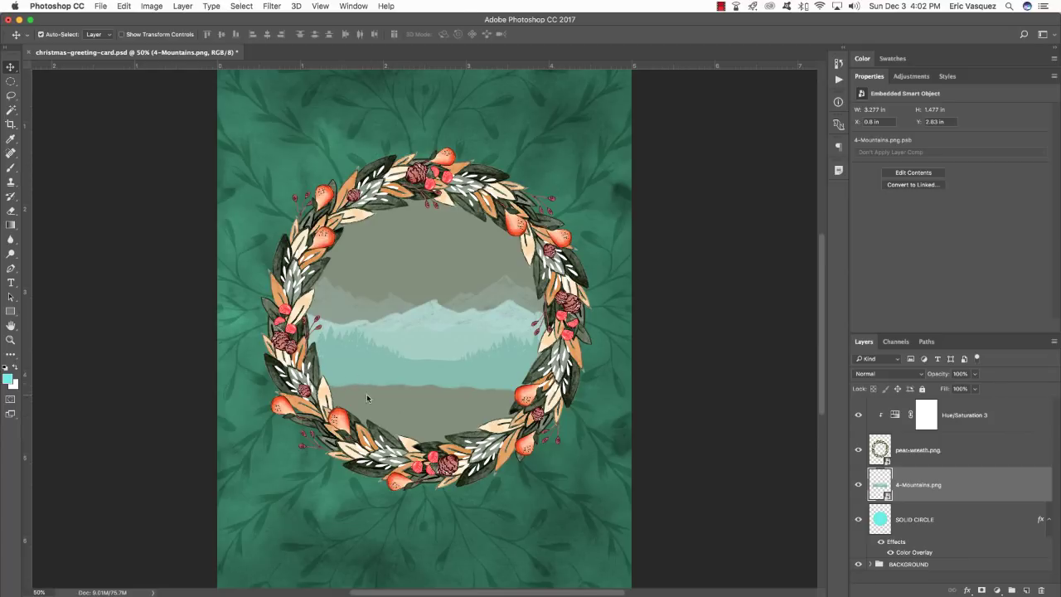
# Collapse the SOLID CIRCLE layer's effects, then create a new layer directly above it named MOUNTAIN FILL
pyautogui.click(1045, 522)
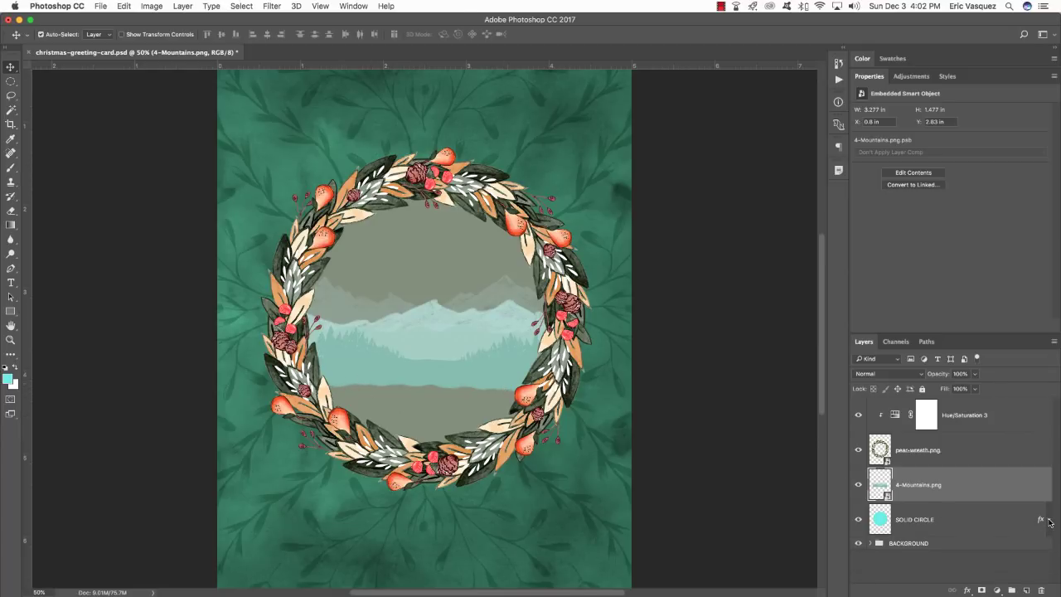
pyautogui.click(964, 525)
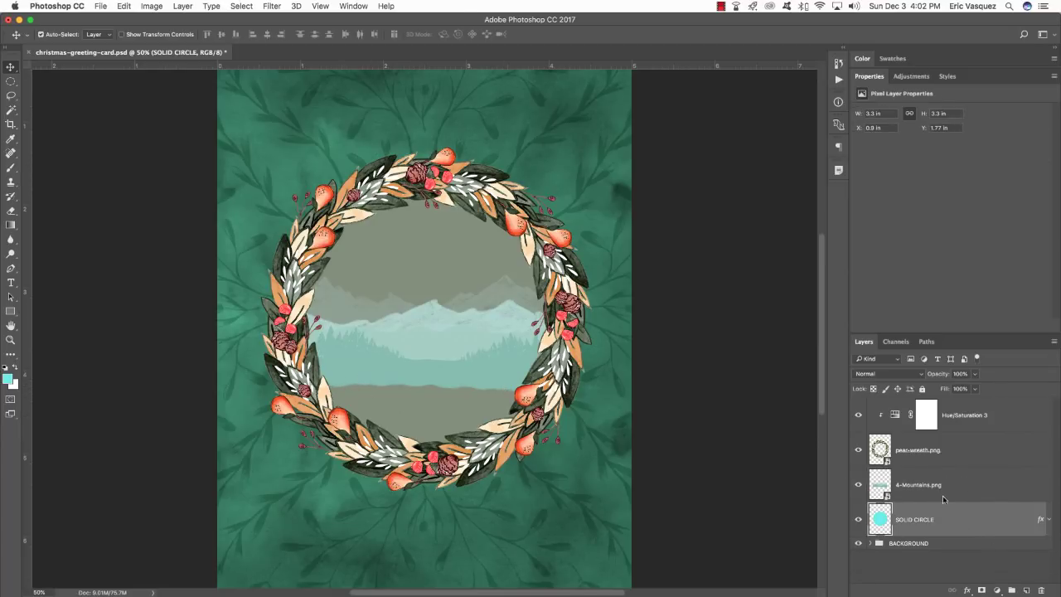
pyautogui.click(1029, 590)
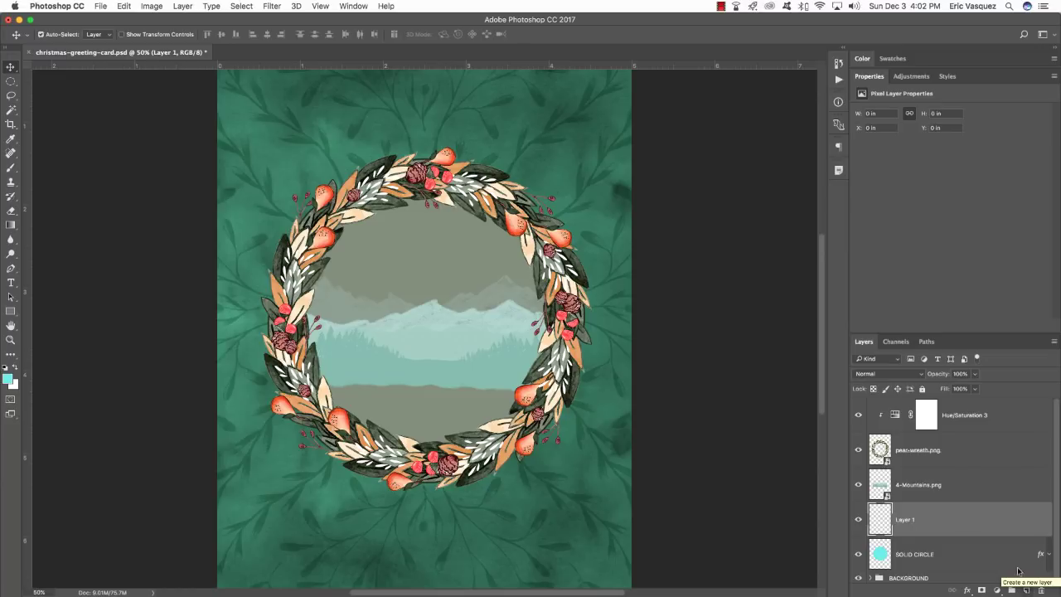
pyautogui.doubleClick(904, 519)
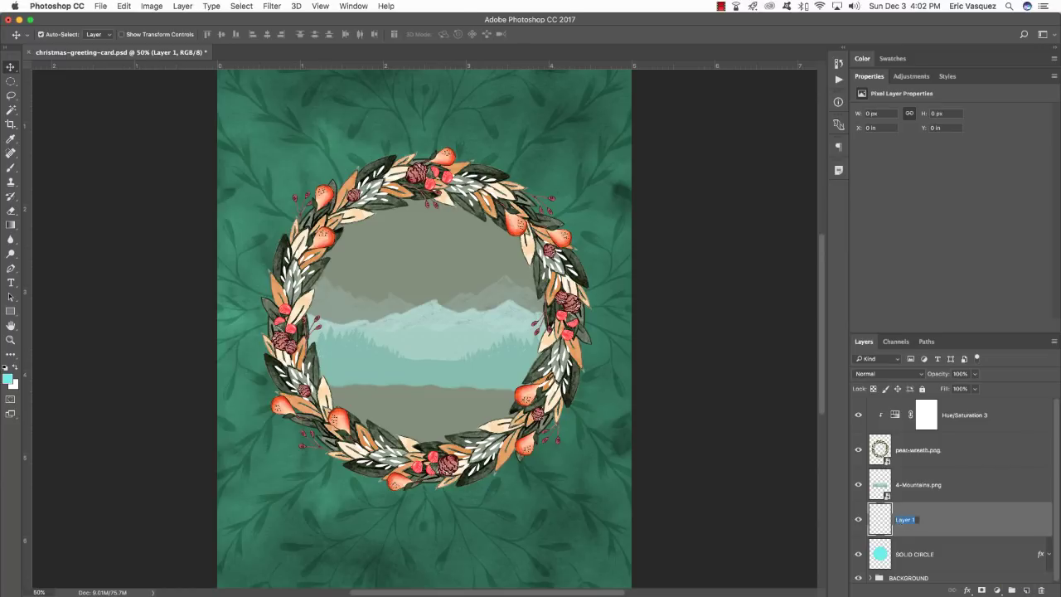
pyautogui.write('MOUNTAIN FILL')
pyautogui.press('Return')
# Sample the mountains' lowest teal color and, with a 70 px brush, paint the gap beneath them inside the wreath
pyautogui.press('b')
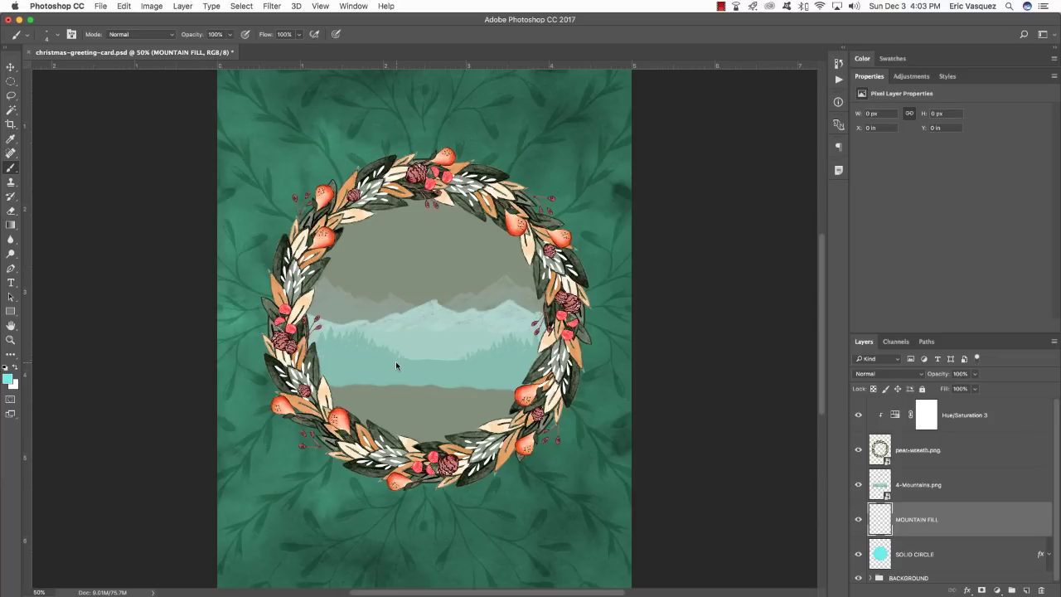
pyautogui.press(']')
pyautogui.press(']')
pyautogui.press(']')
pyautogui.press(']')
pyautogui.press(']')
pyautogui.press(']')
pyautogui.press(']')
pyautogui.press(']')
pyautogui.scroll(-1, 299, 256)
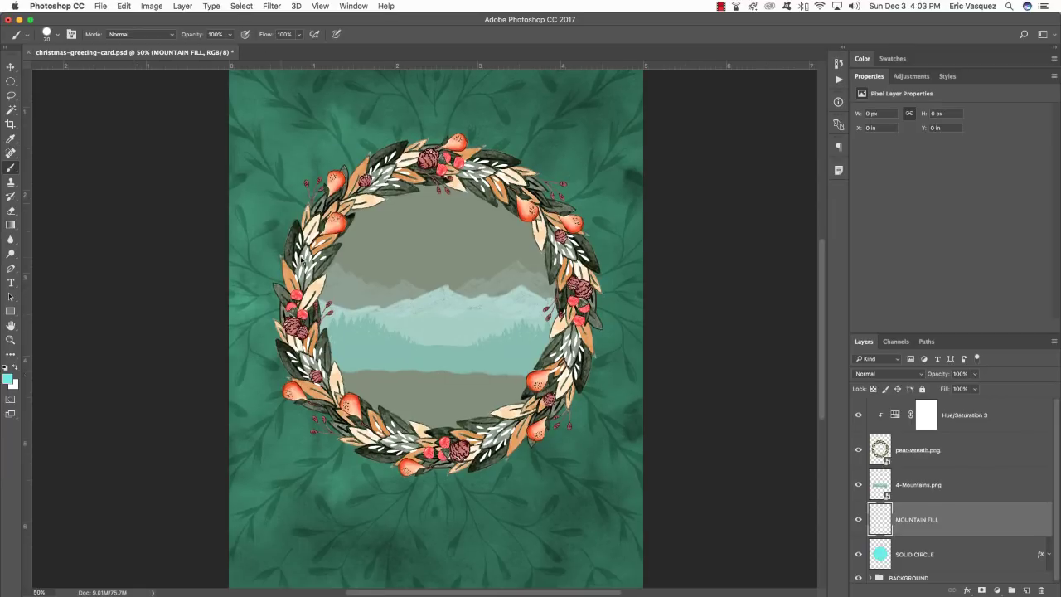
pyautogui.keyDown('alt'); pyautogui.click(369, 352); pyautogui.keyUp('alt')
pyautogui.moveTo(466, 373)
pyautogui.mouseDown()
pyautogui.moveTo(345, 380)
pyautogui.moveTo(358, 400)
pyautogui.moveTo(379, 407)
pyautogui.moveTo(387, 389)
pyautogui.moveTo(387, 404)
pyautogui.moveTo(464, 419)
pyautogui.moveTo(437, 404)
pyautogui.moveTo(475, 378)
pyautogui.moveTo(498, 394)
pyautogui.moveTo(460, 407)
pyautogui.moveTo(522, 371)
pyautogui.moveTo(498, 400)
pyautogui.mouseUp()
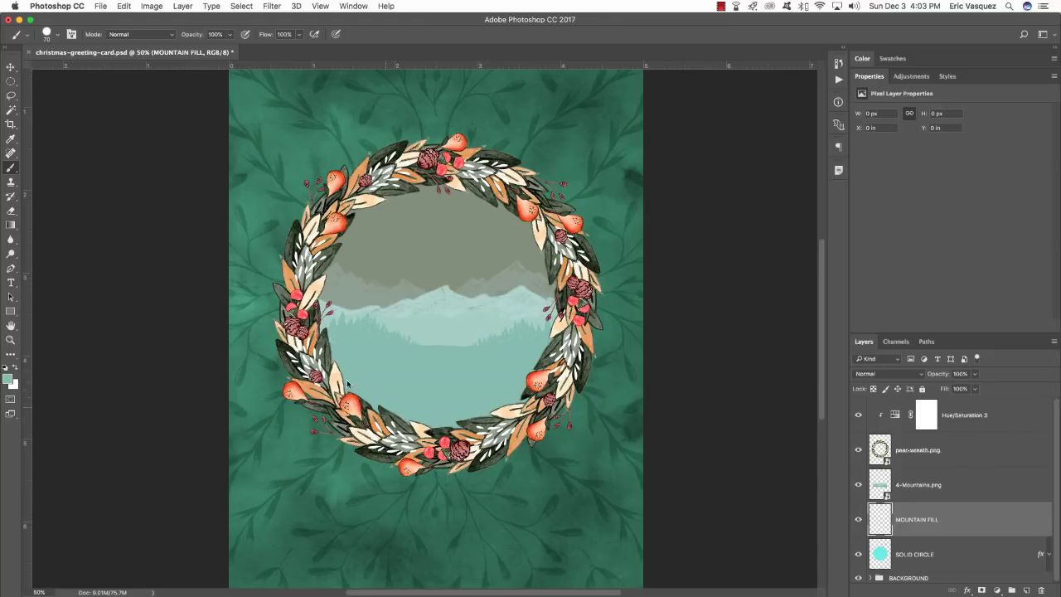
pyautogui.press('v')
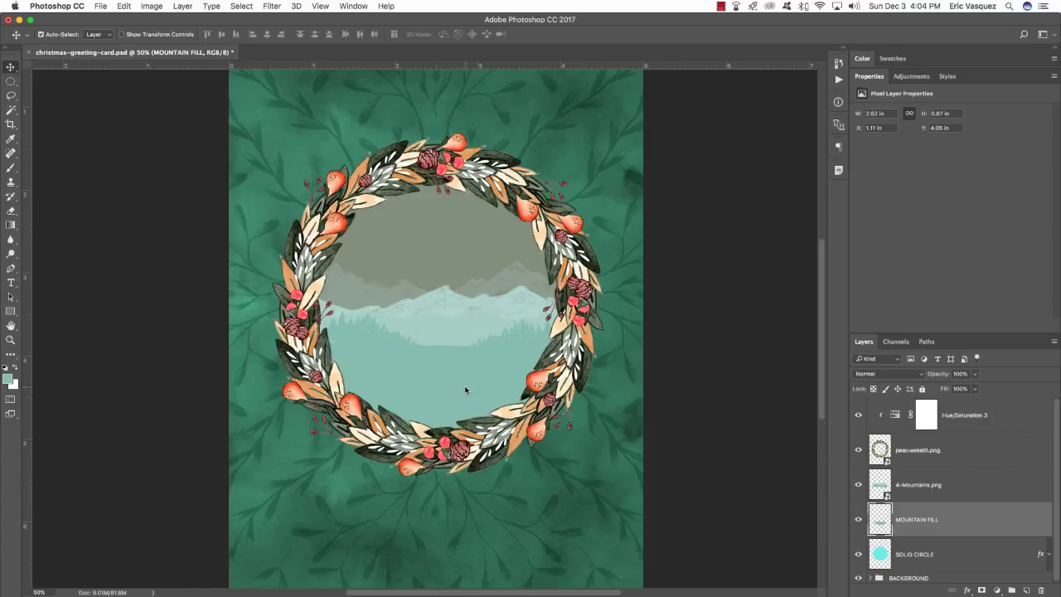
# Group the 4-Mountains.png and MOUNTAIN FILL layers as MOUNTAINS and set the group's blend mode to Multiply
pyautogui.hscroll(-1, 467, 390)
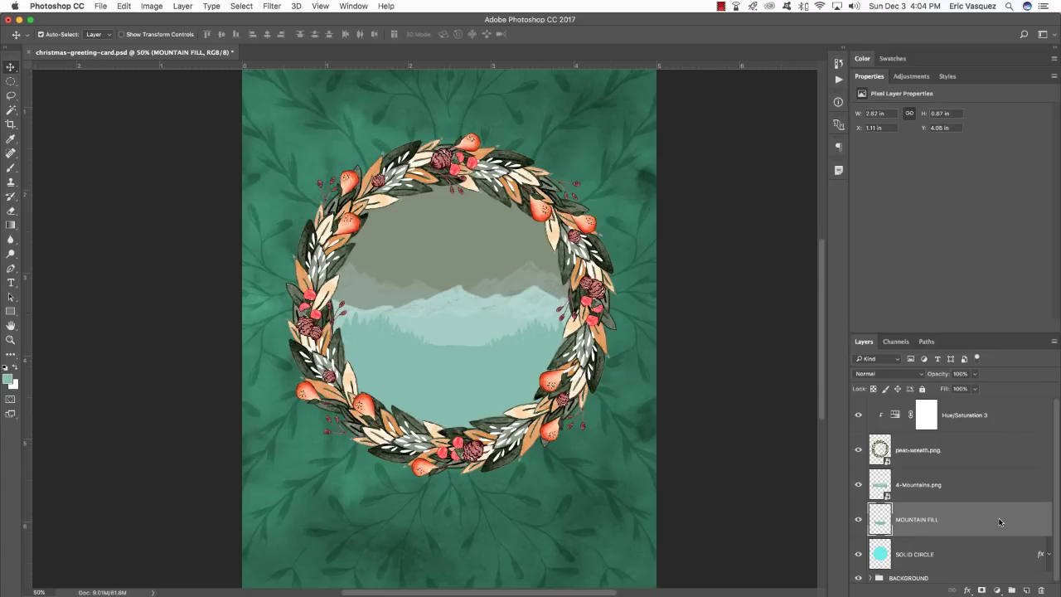
pyautogui.keyDown('shift'); pyautogui.click(996, 482); pyautogui.keyUp('shift')
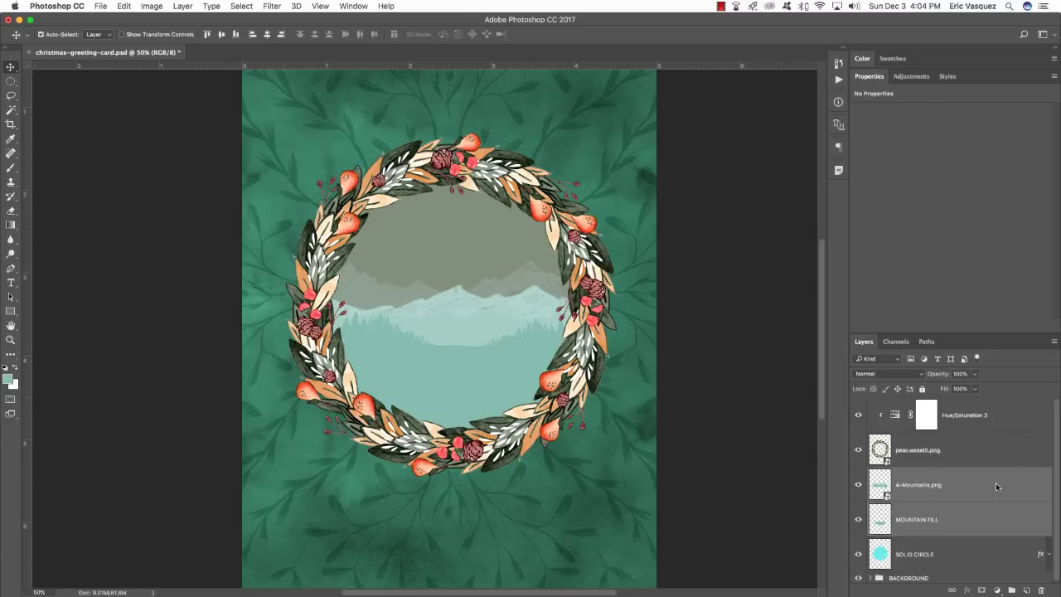
pyautogui.press('super+g')
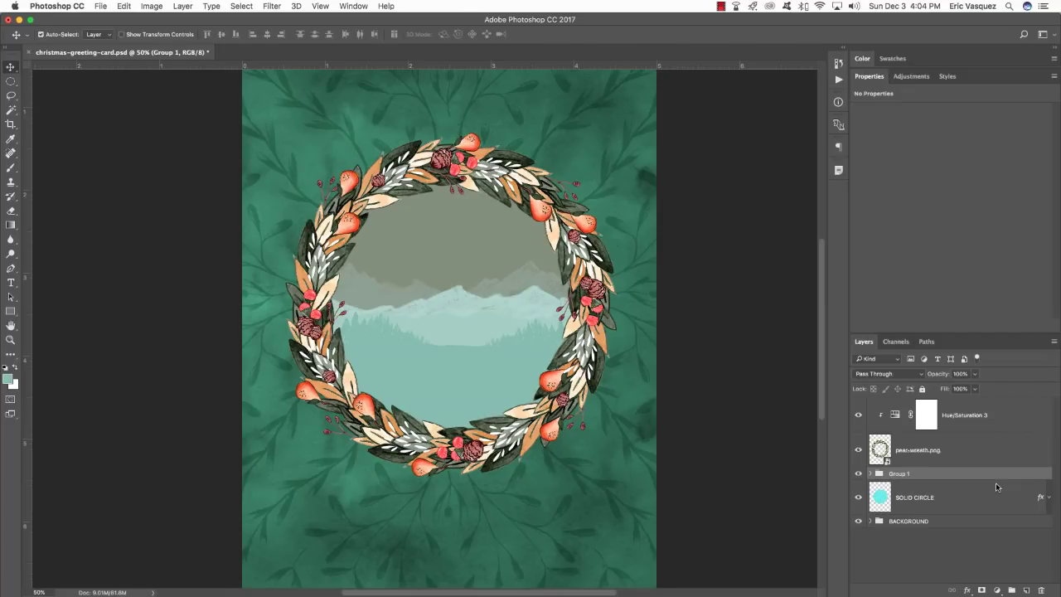
pyautogui.doubleClick(982, 479)
pyautogui.write('MOUNTAINS')
pyautogui.press('Return')
pyautogui.click(874, 373)
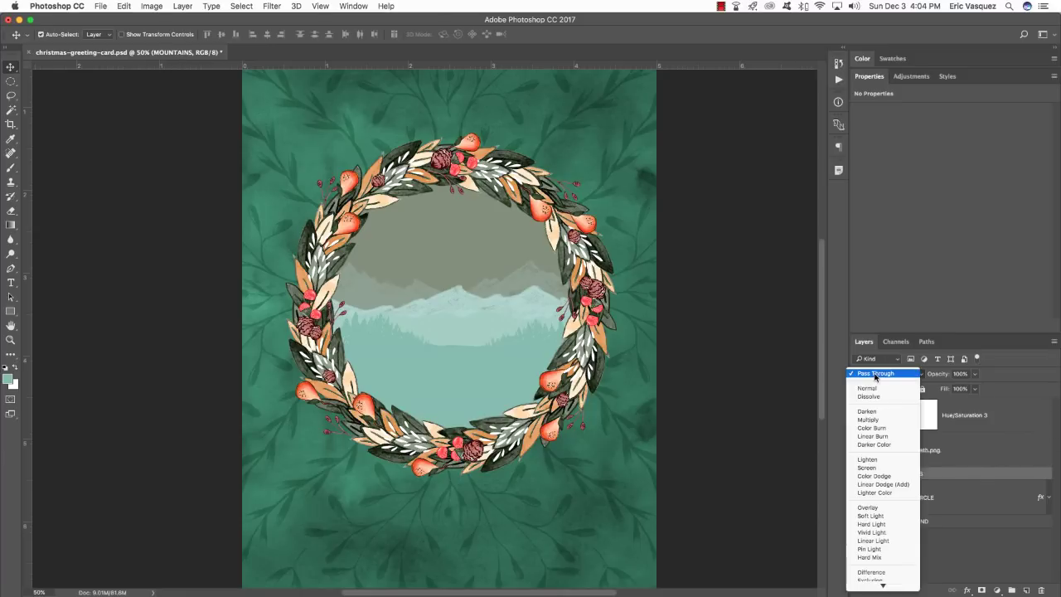
pyautogui.click(869, 420)
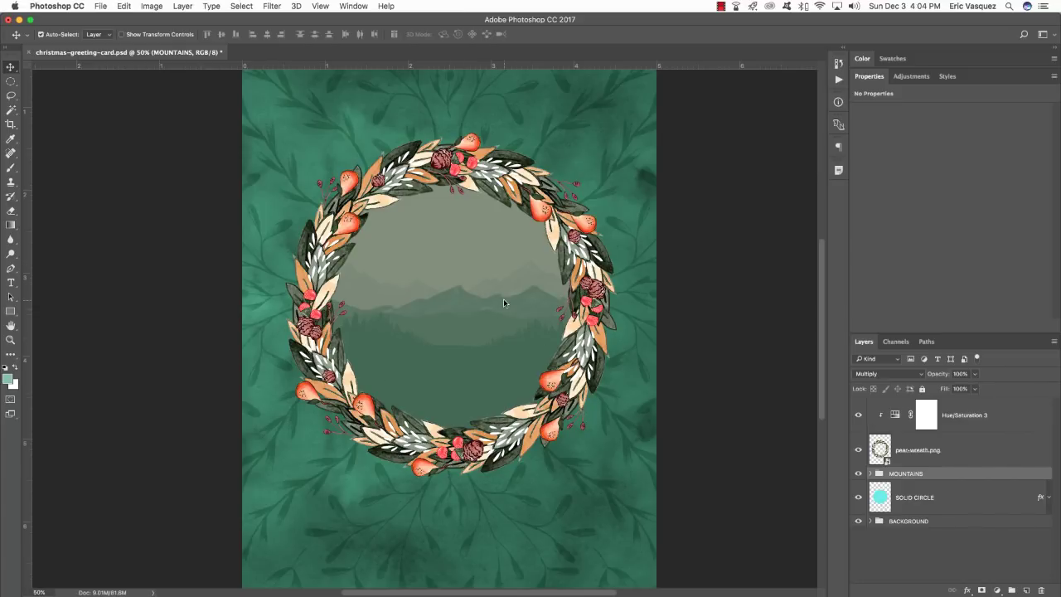
# Group the MOUNTAINS group and the SOLID CIRCLE layer together and name the new group MOUNTAINSCAPE
pyautogui.hscroll(-2, 504, 302)
pyautogui.scroll(-1, 503, 303)
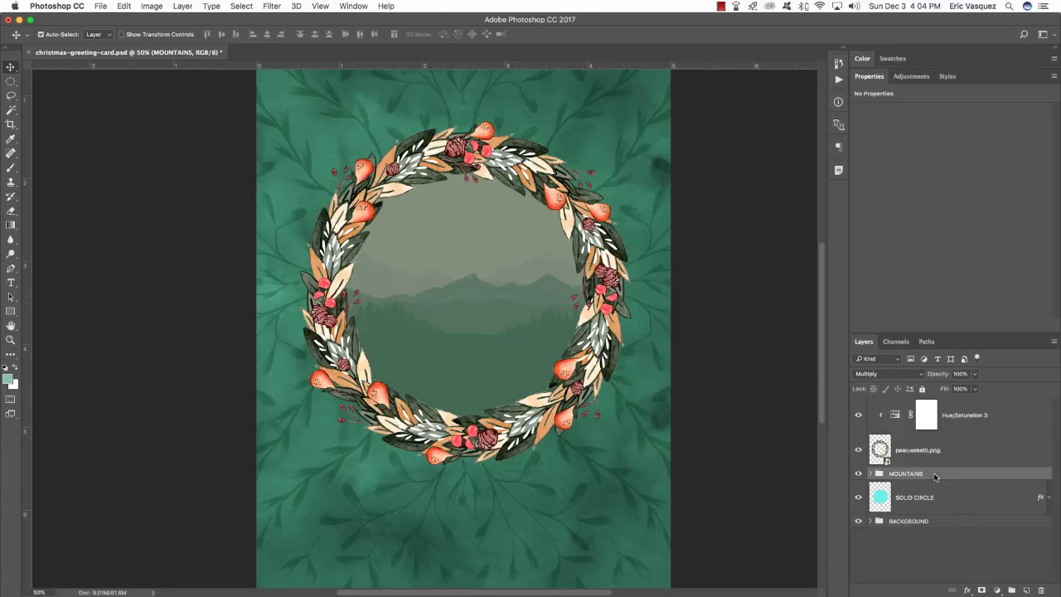
pyautogui.keyDown('shift'); pyautogui.click(961, 501); pyautogui.keyUp('shift')
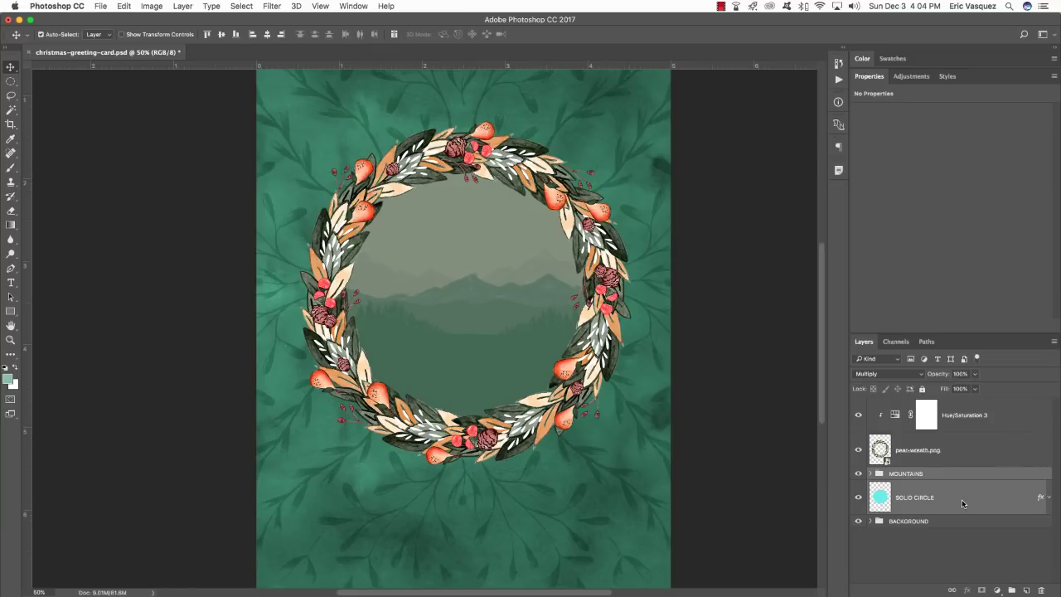
pyautogui.press('super+g')
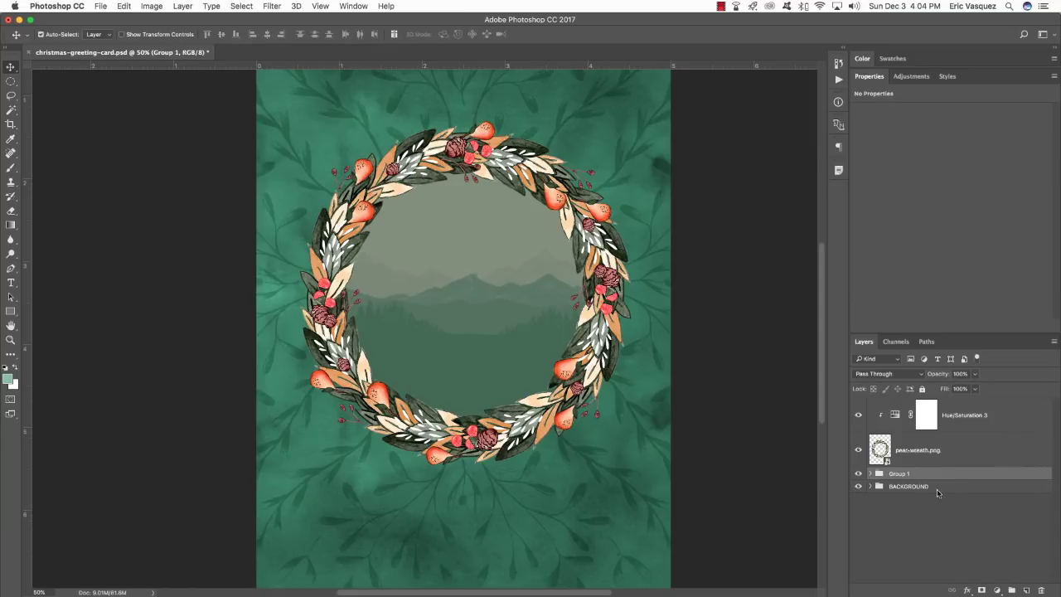
pyautogui.doubleClick(902, 474)
pyautogui.write('MOUNTAINSCAPE')
pyautogui.press('Return')
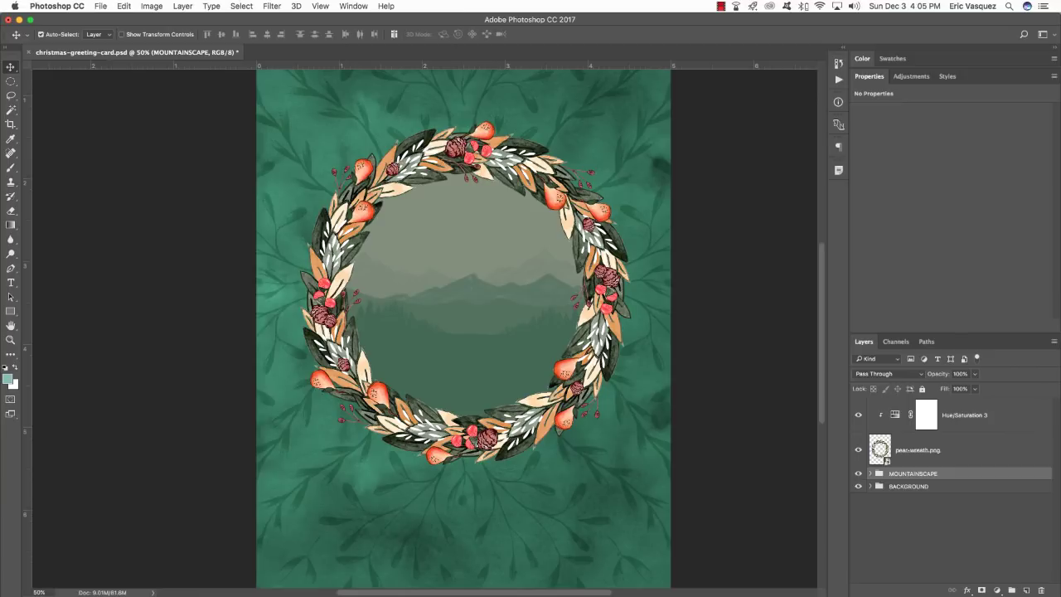
# Add a Curves adjustment layer above the MOUNTAINSCAPE group and clip it to the group
pyautogui.click(998, 590)
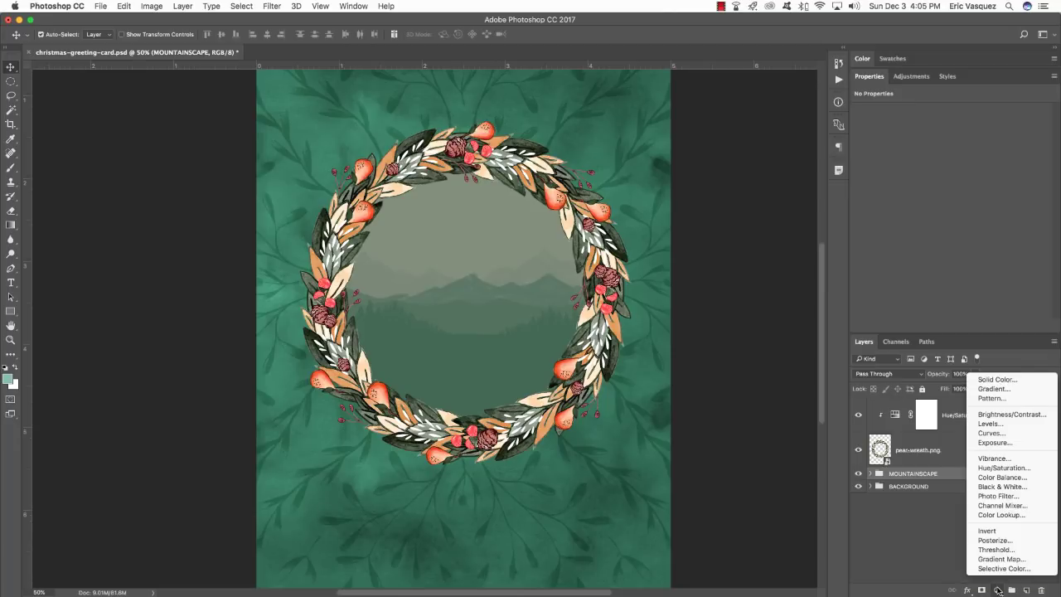
pyautogui.keyDown('alt'); pyautogui.click(1007, 434); pyautogui.keyUp('alt')
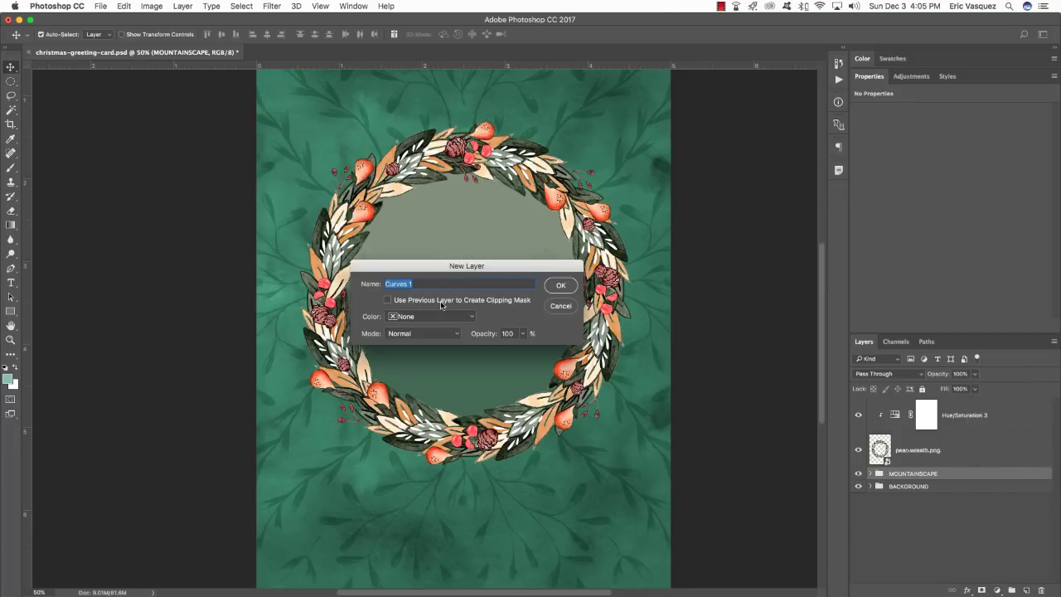
pyautogui.click(432, 304)
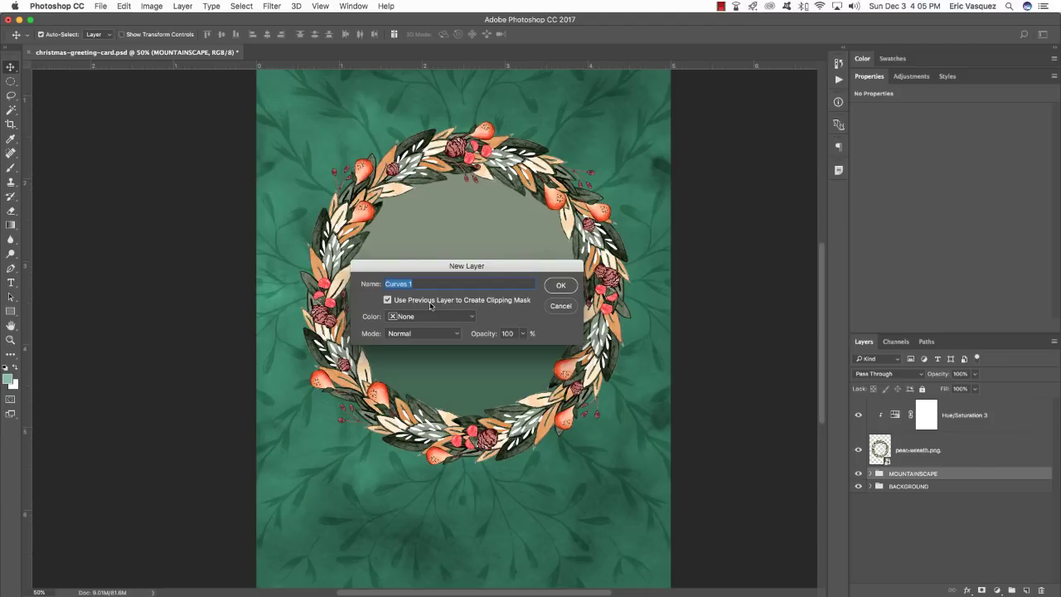
pyautogui.click(562, 285)
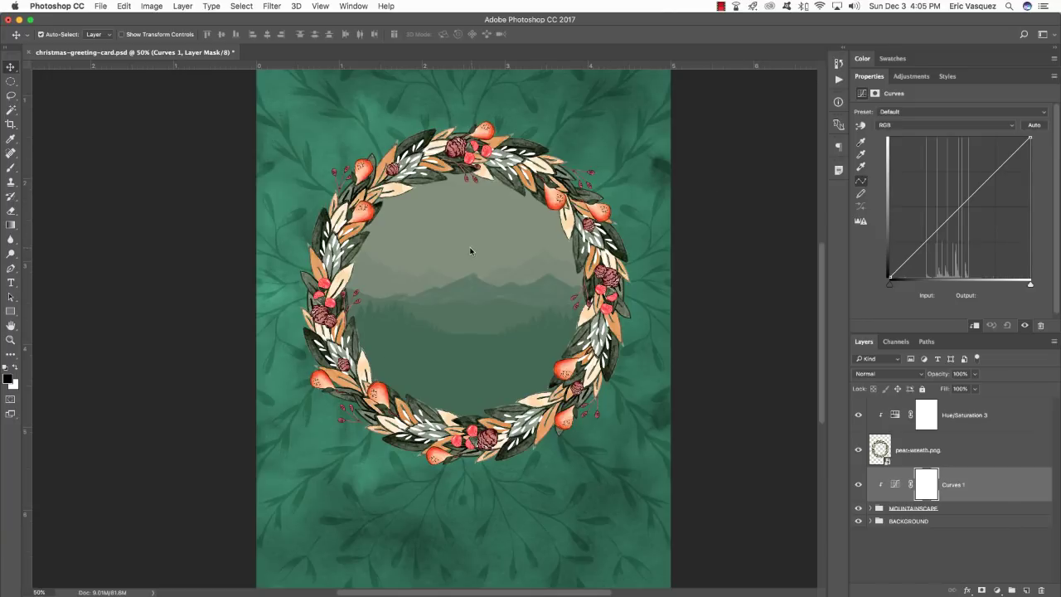
# Add a shadow point to the RGB curve and set its input to 68 and output to 58
pyautogui.click(923, 247)
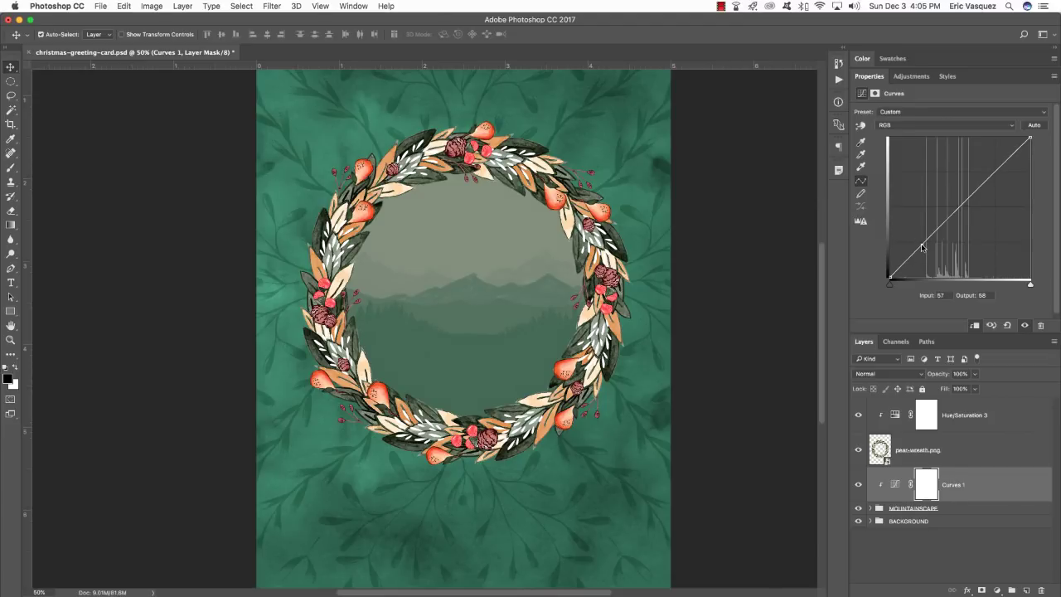
pyautogui.moveTo(922, 247)
pyautogui.mouseDown()
pyautogui.moveTo(924, 257)
pyautogui.moveTo(925, 247)
pyautogui.mouseUp()
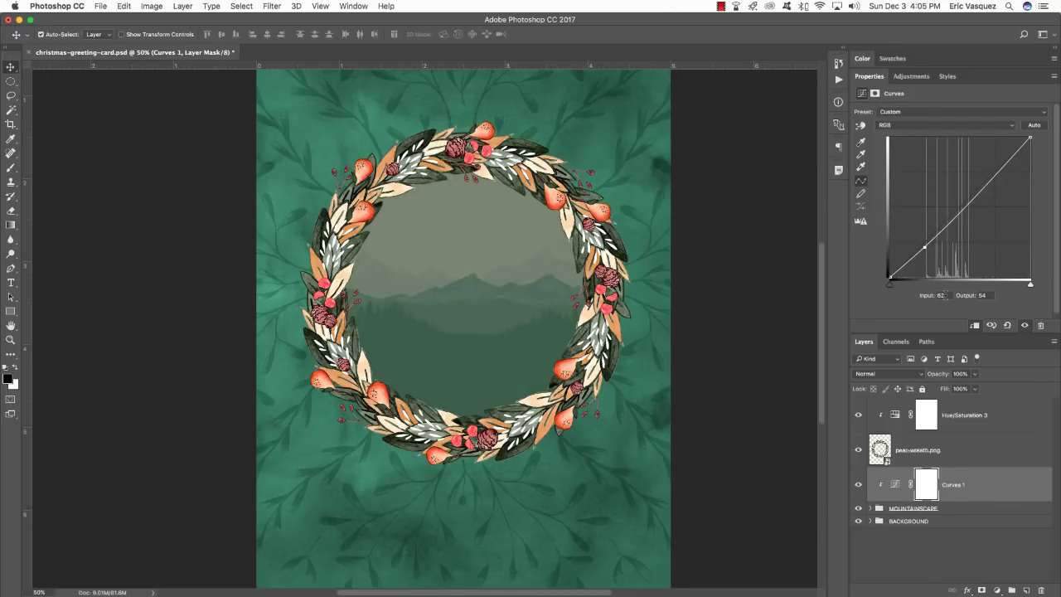
pyautogui.click(942, 295)
pyautogui.write('68')
pyautogui.press('Tab')
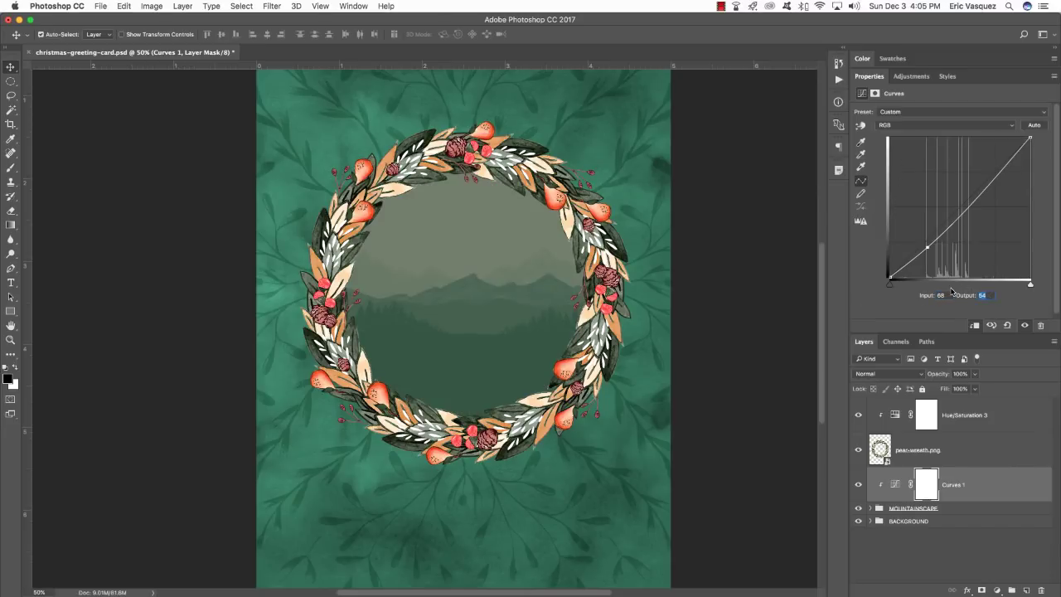
pyautogui.write('58')
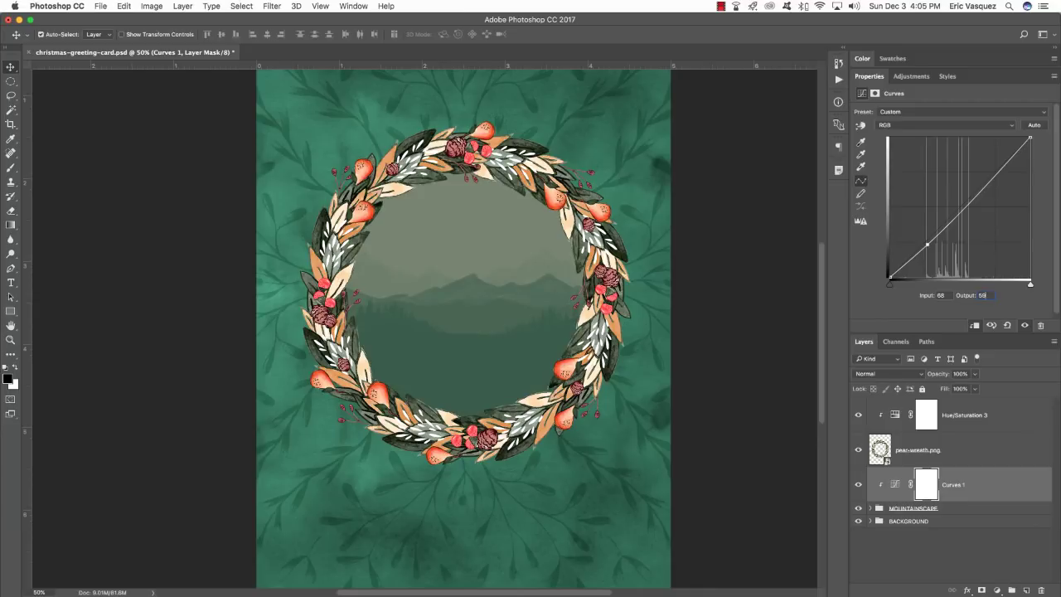
pyautogui.click(1003, 301)
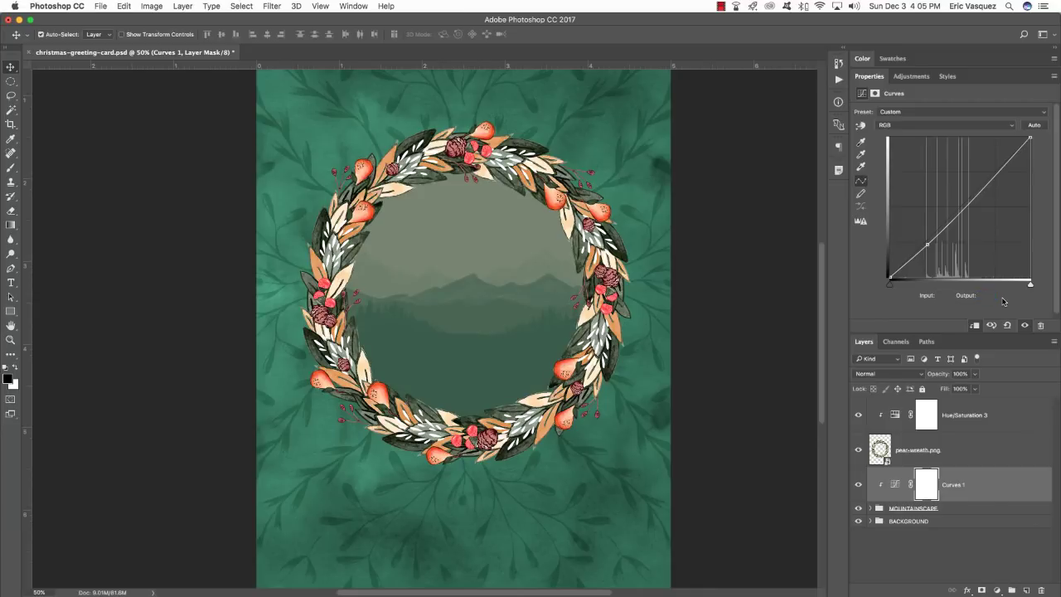
# Add a midtone point to the RGB curve and set its input to 120 and output to 138
pyautogui.click(961, 211)
pyautogui.moveTo(962, 211); pyautogui.dragTo(959, 205)
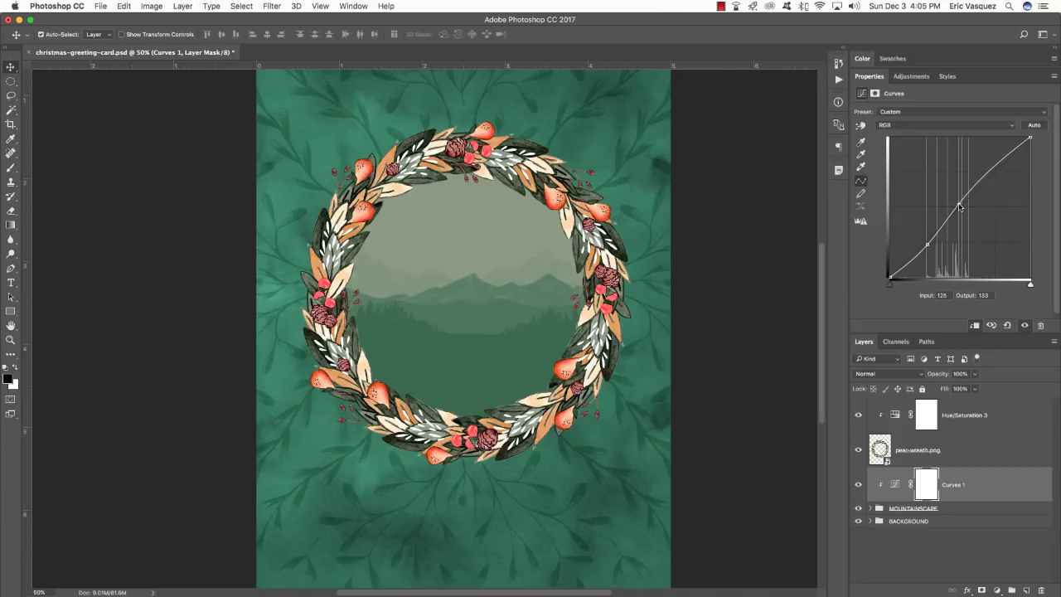
pyautogui.click(943, 295)
pyautogui.write('120')
pyautogui.press('Tab')
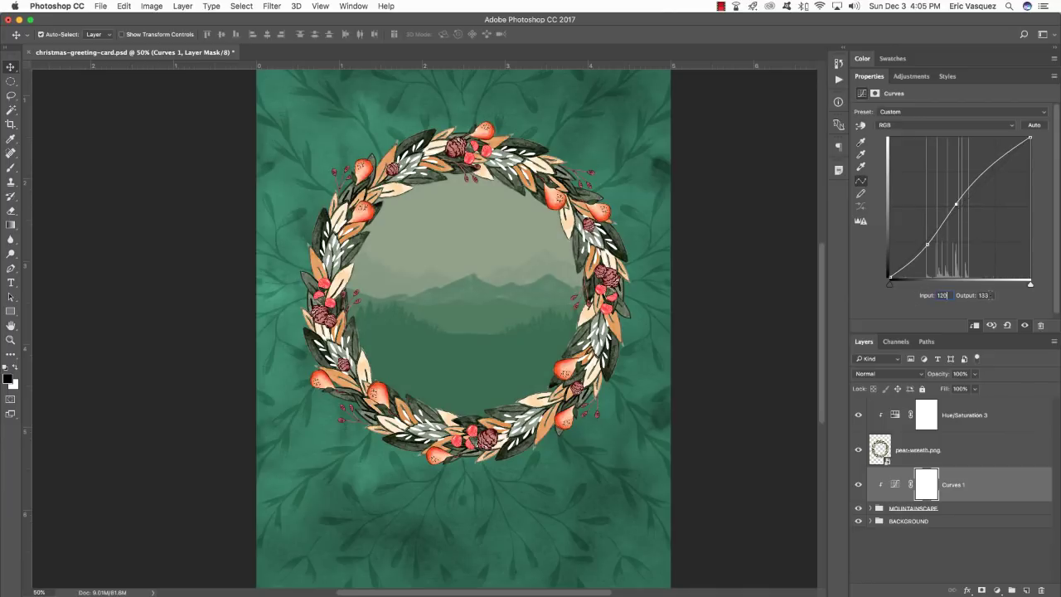
pyautogui.write('138')
# Add a highlight point to the RGB curve and set its input to 178 and output to 159
pyautogui.click(992, 170)
pyautogui.moveTo(992, 170); pyautogui.dragTo(991, 169)
pyautogui.click(943, 295)
pyautogui.write('178')
pyautogui.press('Tab')
pyautogui.write('159')
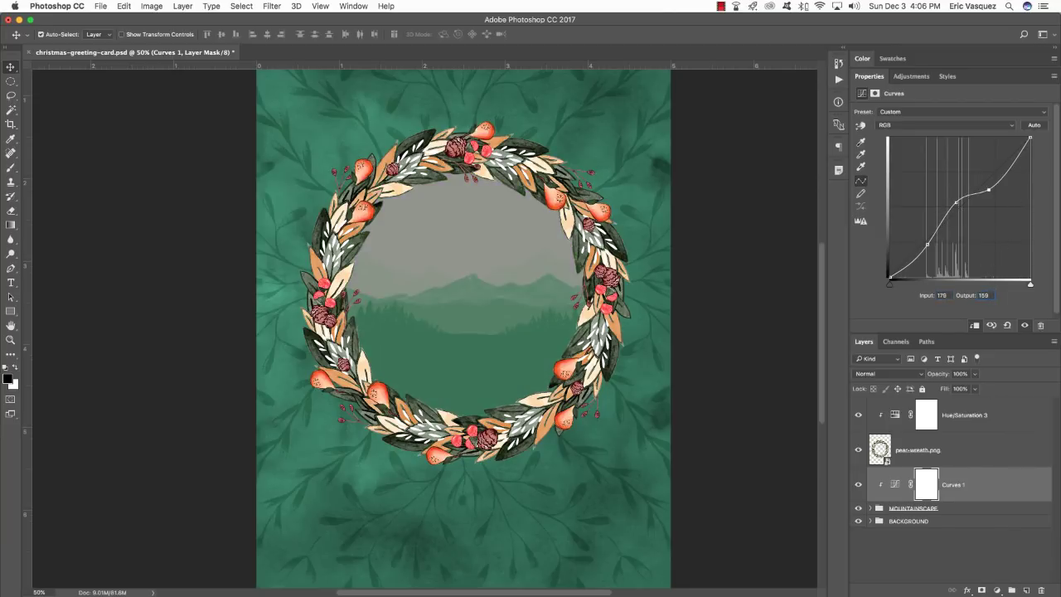
pyautogui.click(1049, 256)
# Compare the mountain scene with and without the Curves 1 adjustment by toggling the layer's visibility, leaving it on
pyautogui.click(859, 485)
pyautogui.click(859, 486)
pyautogui.click(859, 486)
pyautogui.click(859, 486)
pyautogui.click(859, 486)
pyautogui.click(859, 486)
pyautogui.click(859, 486)
pyautogui.click(859, 486)
pyautogui.click(859, 486)
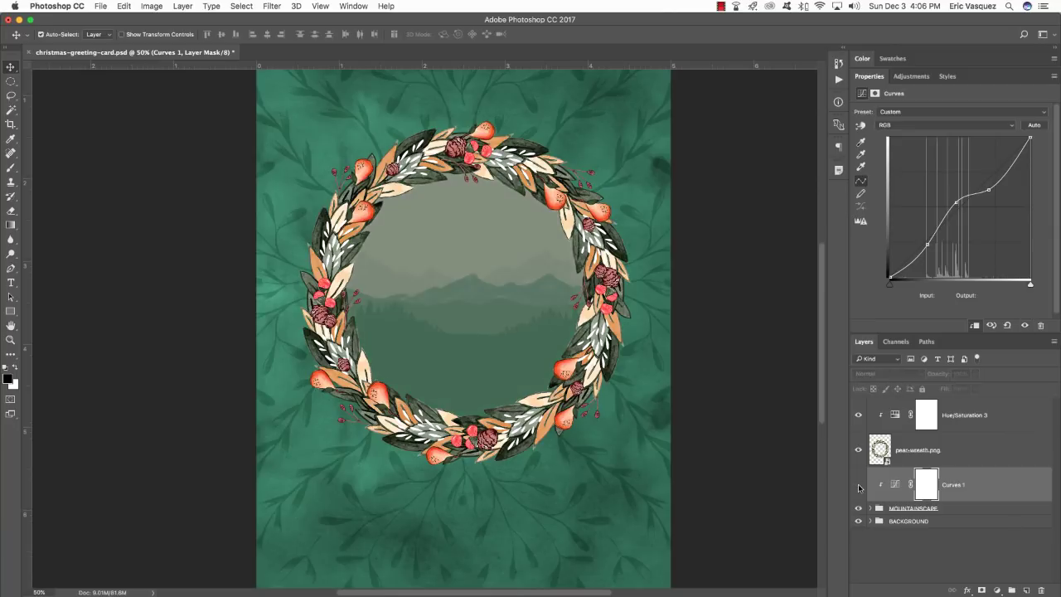
pyautogui.click(859, 485)
pyautogui.click(859, 486)
pyautogui.click(859, 486)
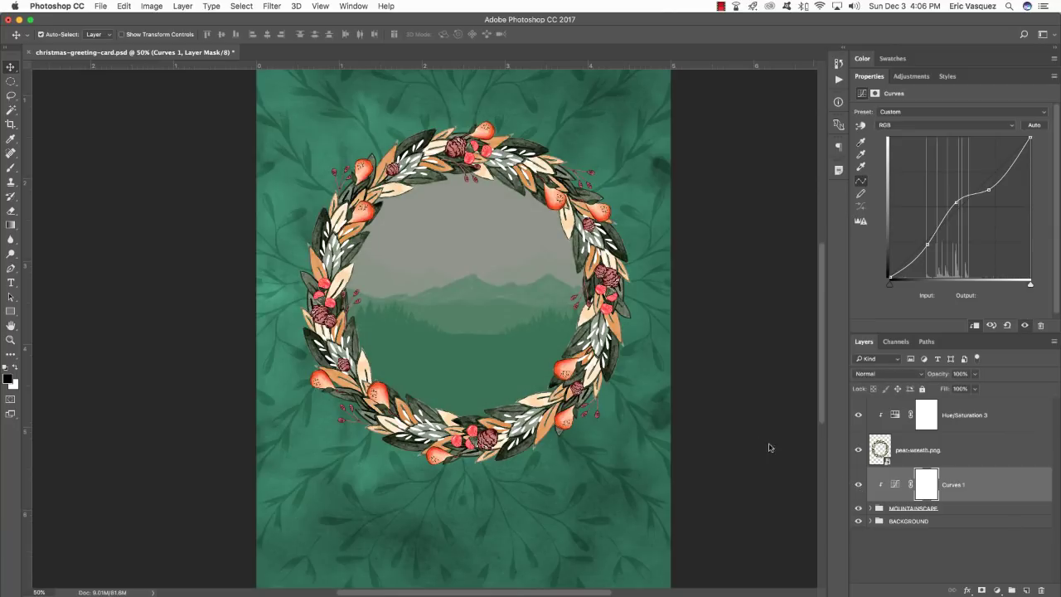
# Open small-fence-piece.png from Finder in Photoshop and copy the fence into the greeting card above the Hue/Saturation 3 layer
pyautogui.click(980, 416)
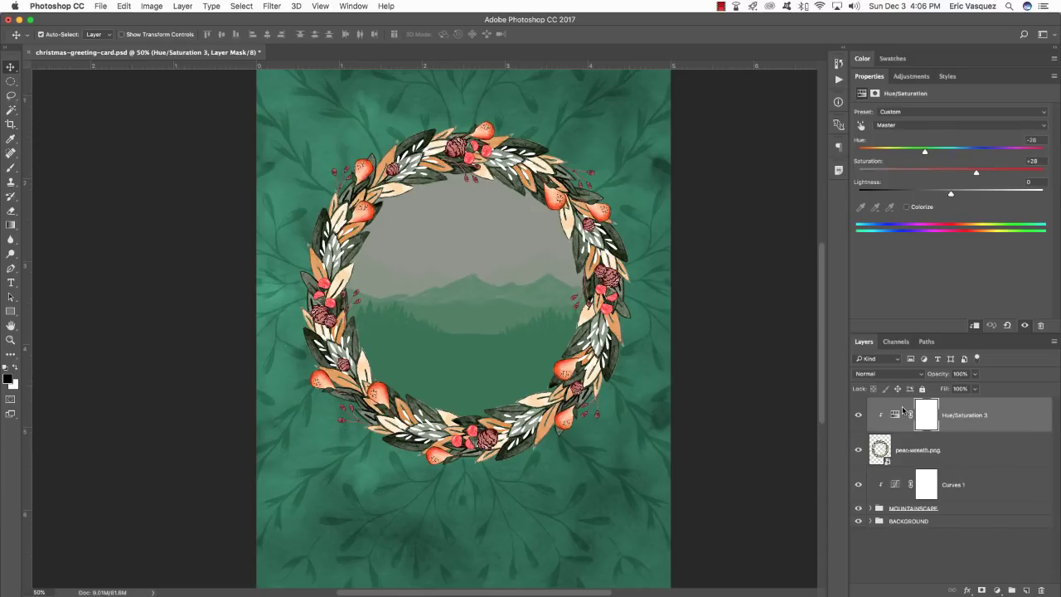
pyautogui.press('super+Tab')
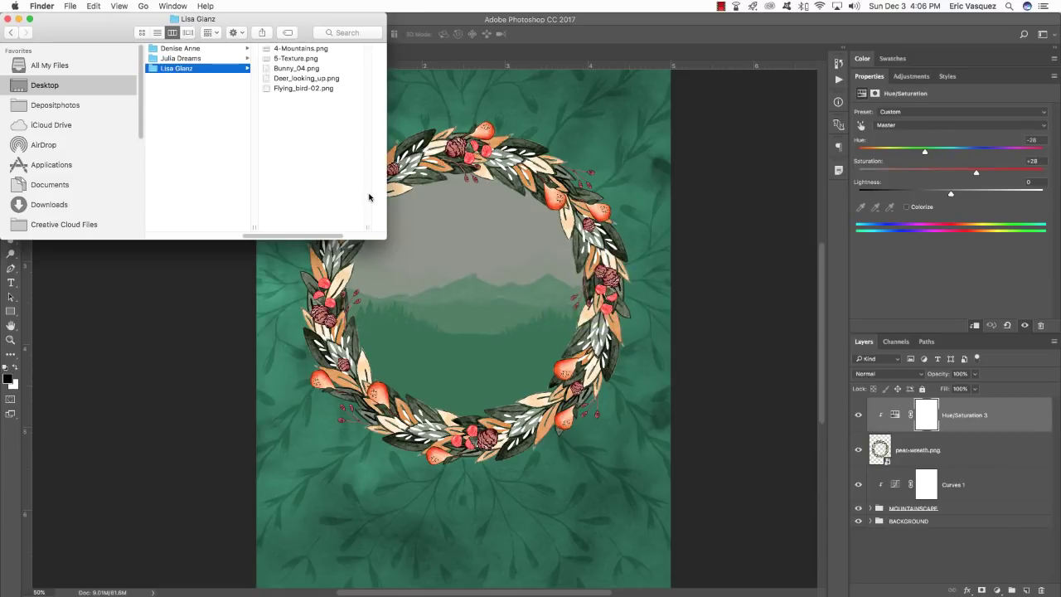
pyautogui.click(187, 60)
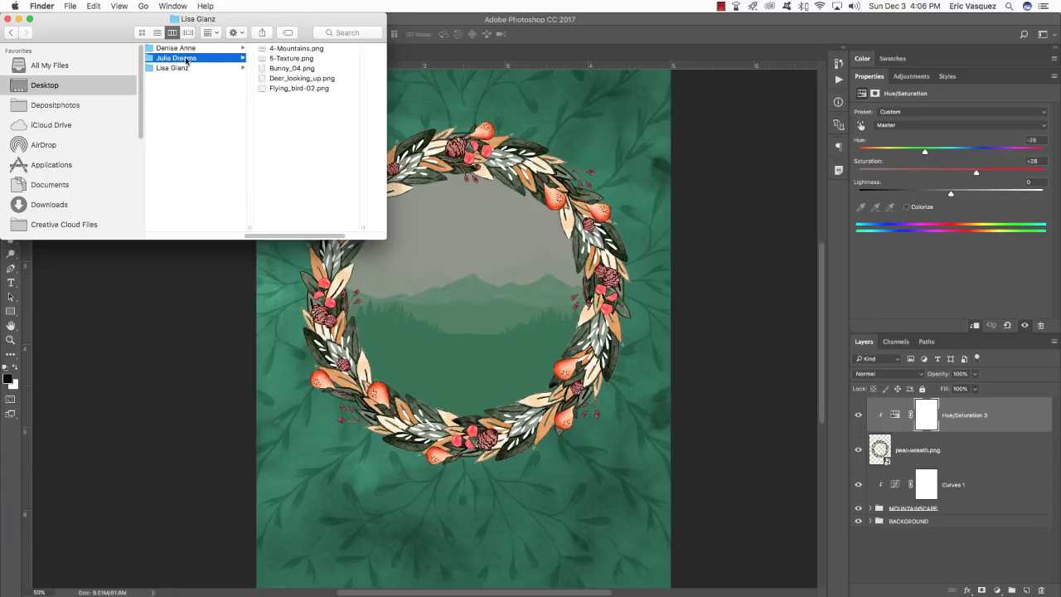
pyautogui.click(176, 48)
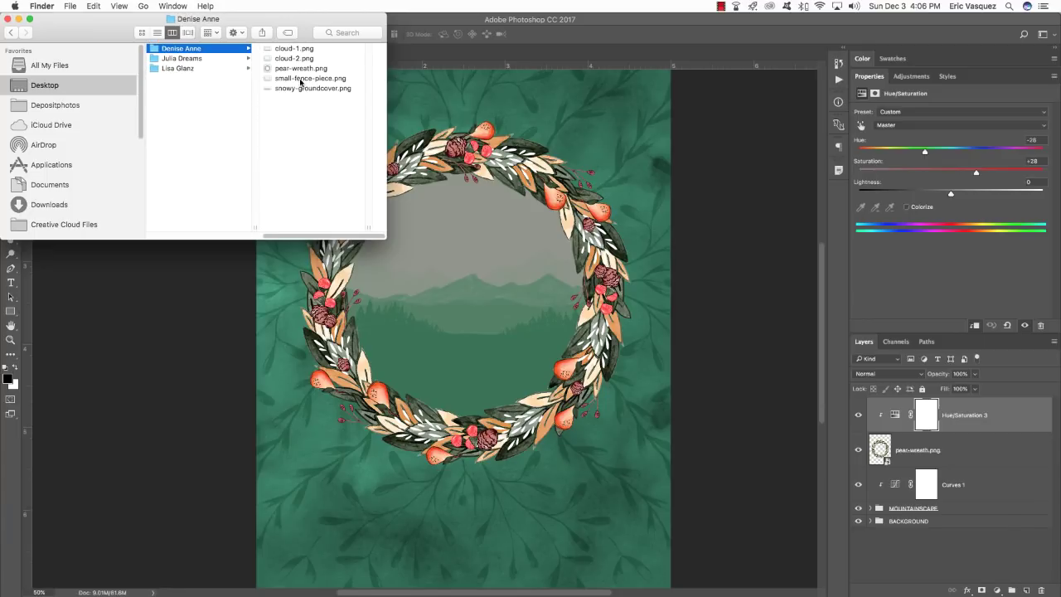
pyautogui.moveTo(301, 81); pyautogui.dragTo(751, 569)
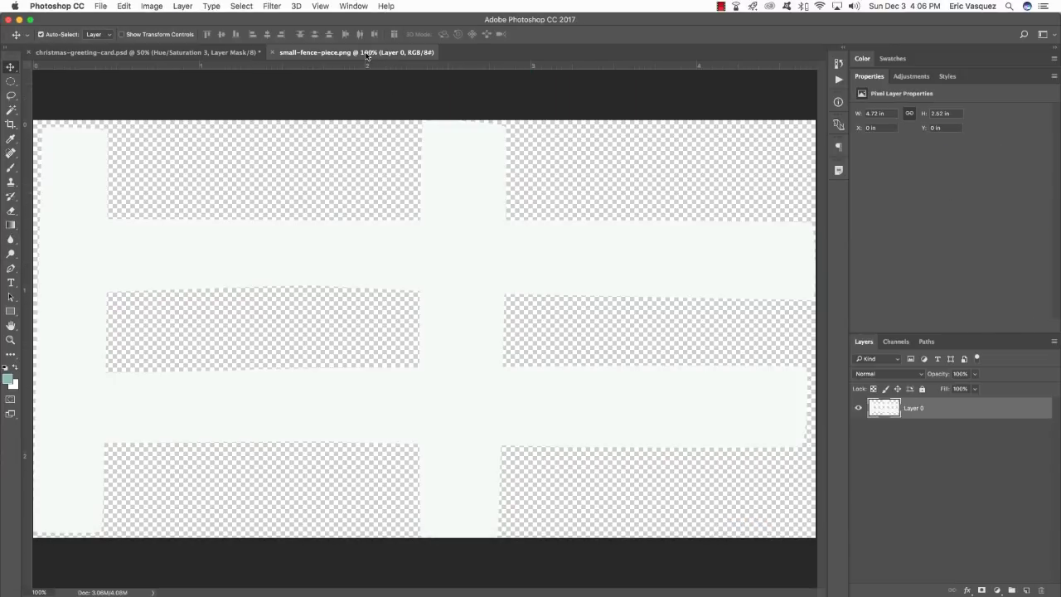
pyautogui.moveTo(368, 55); pyautogui.dragTo(874, 420)
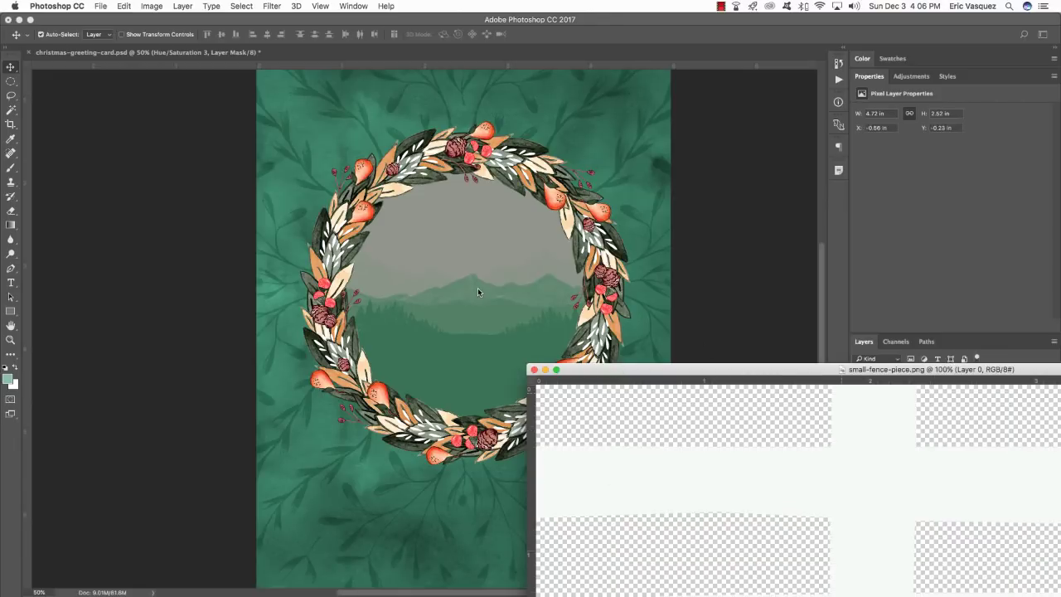
pyautogui.moveTo(478, 292); pyautogui.dragTo(478, 292)
# Rename the fence layer small-fence-piece.png and convert it to a smart object
pyautogui.doubleClick(908, 416)
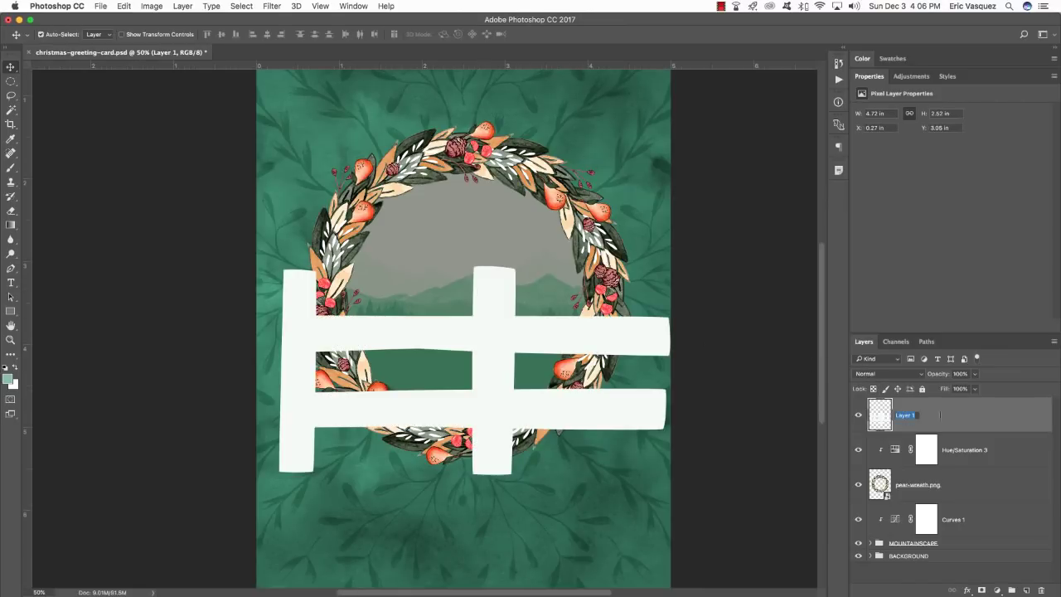
pyautogui.write('small-fence-piece.png')
pyautogui.press('Return')
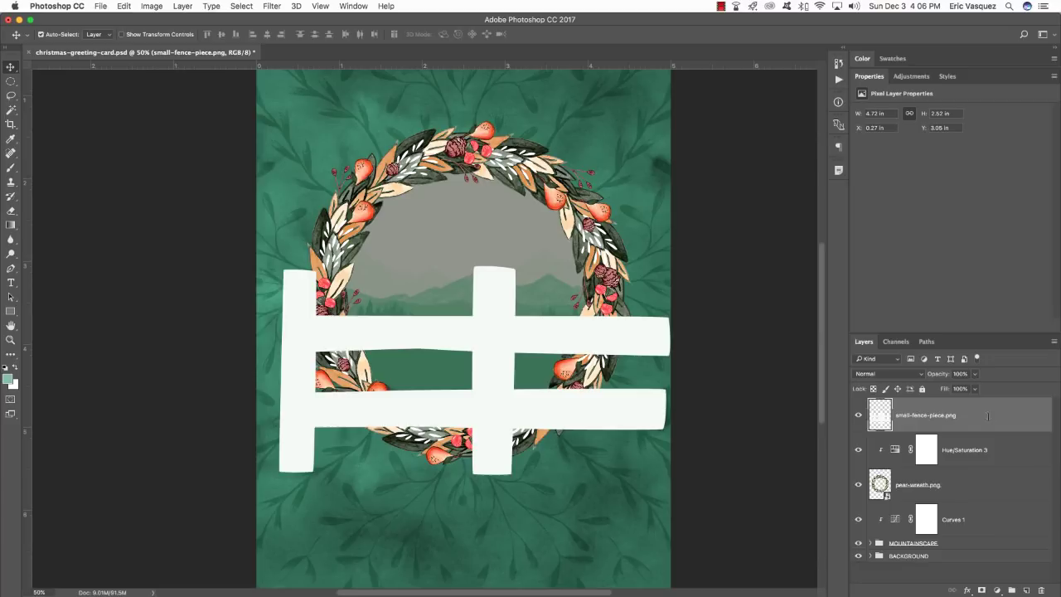
pyautogui.rightClick(991, 417)
pyautogui.click(900, 261)
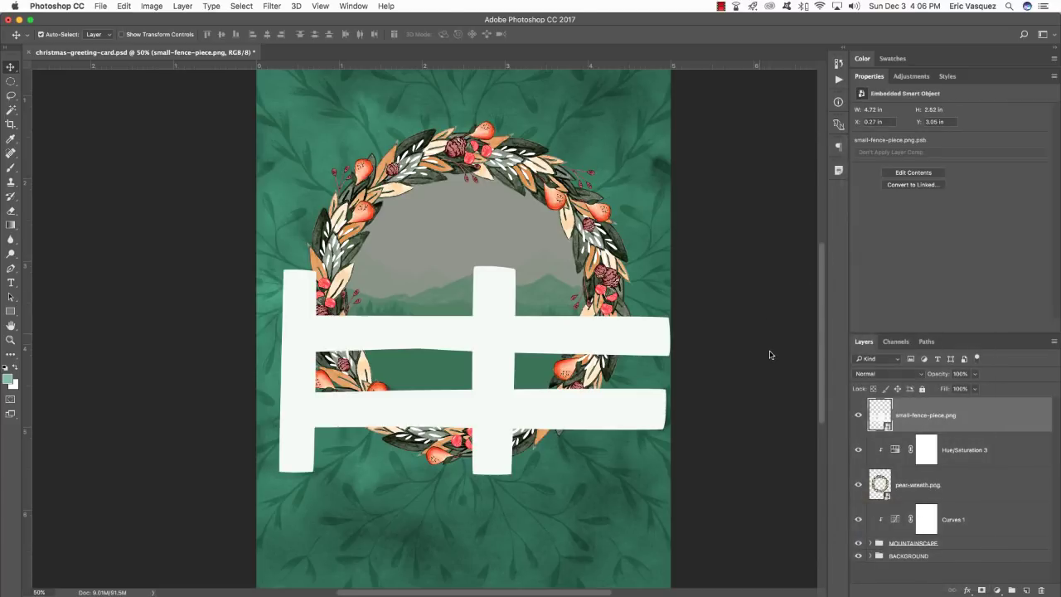
# Scale the fence down to about 0.56 x 0.3 in and position it just inside the wreath's lower left
pyautogui.hscroll(-1, 770, 355)
pyautogui.press('super+t')
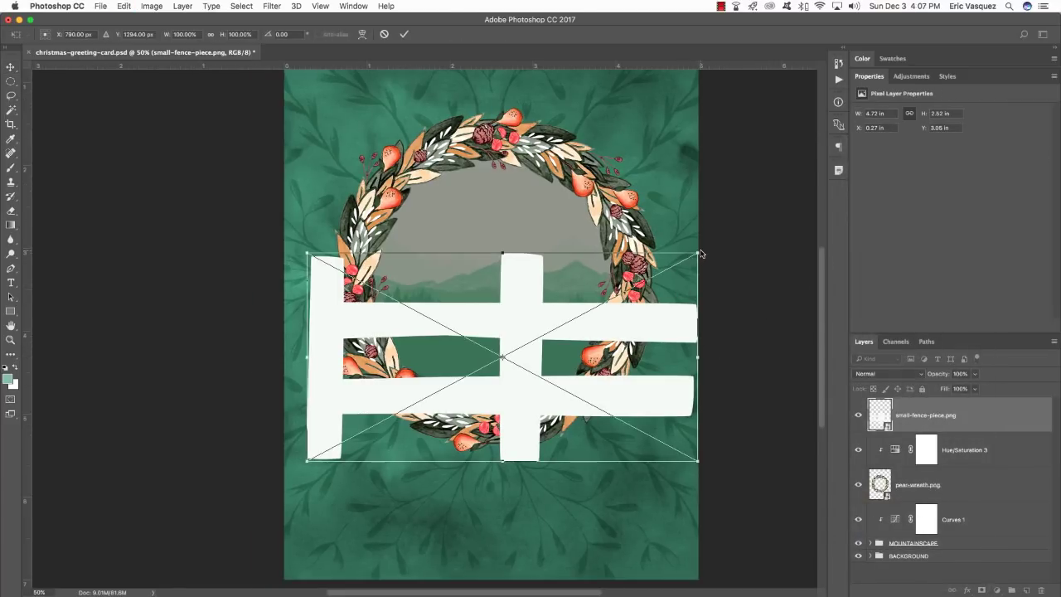
pyautogui.moveTo(695, 258); pyautogui.dragTo(361, 432)
pyautogui.scroll(2, 364, 431)
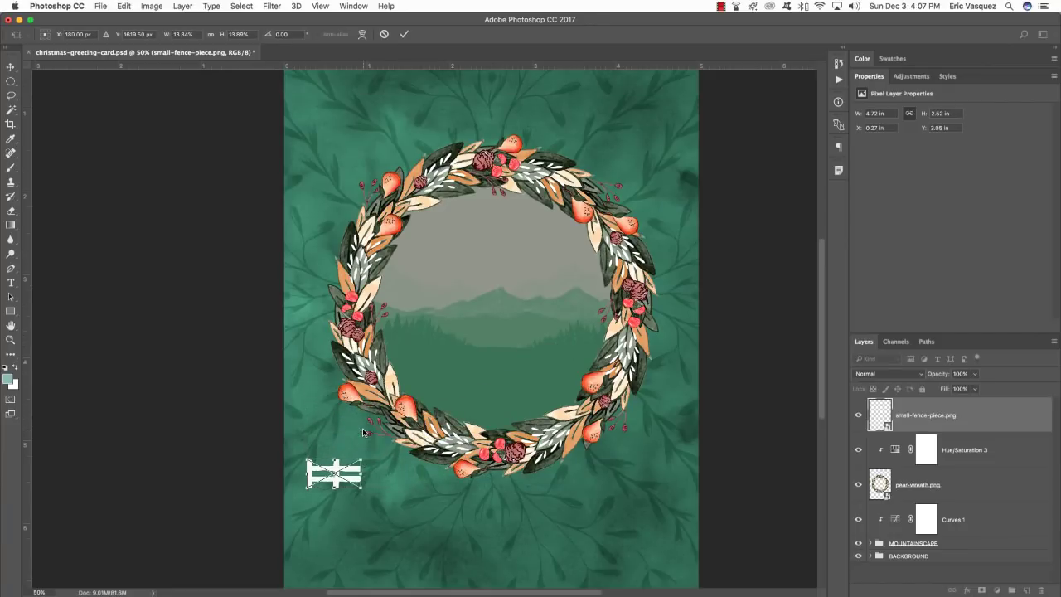
pyautogui.moveTo(350, 476); pyautogui.dragTo(442, 386)
pyautogui.press('Return')
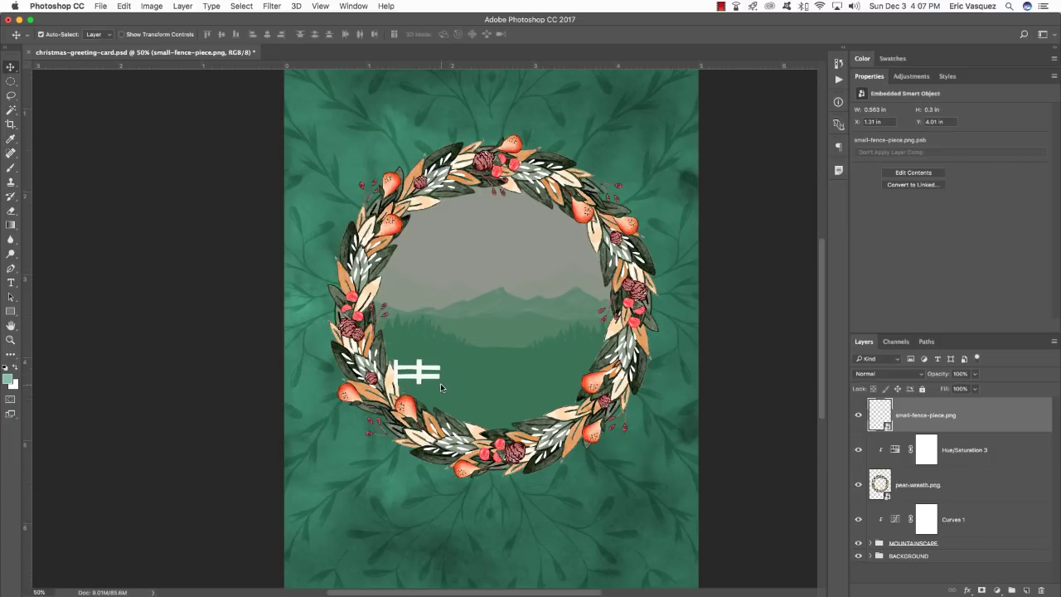
pyautogui.hotkey('shift', 'Up')
pyautogui.hotkey('shift', 'Up')
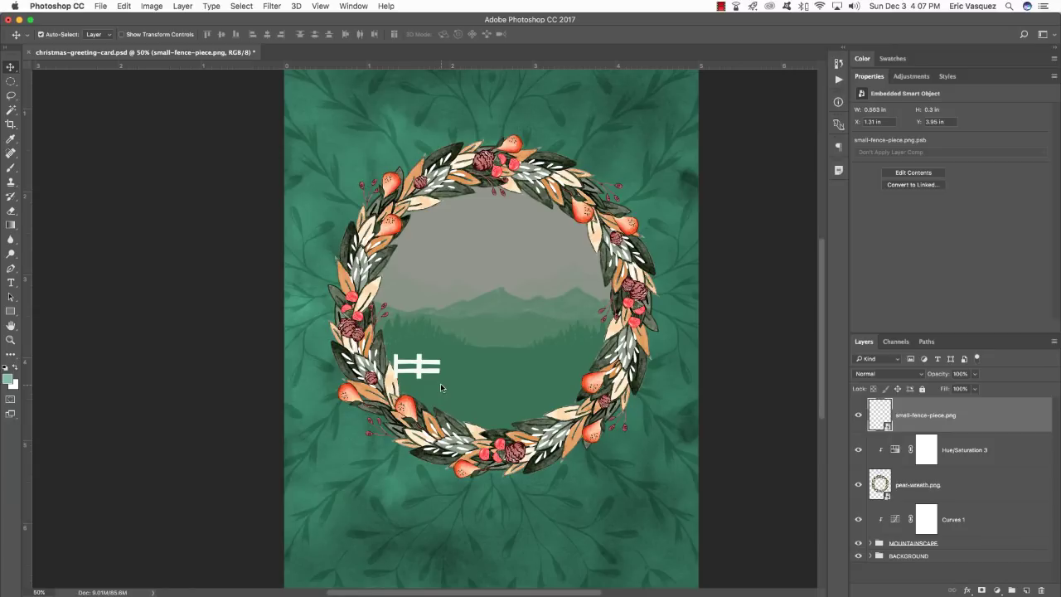
pyautogui.hotkey('shift', 'Up')
# Duplicate the fence piece, move the copy beneath the original in the layer stack and shift it right to extend the fence
pyautogui.press('super+j')
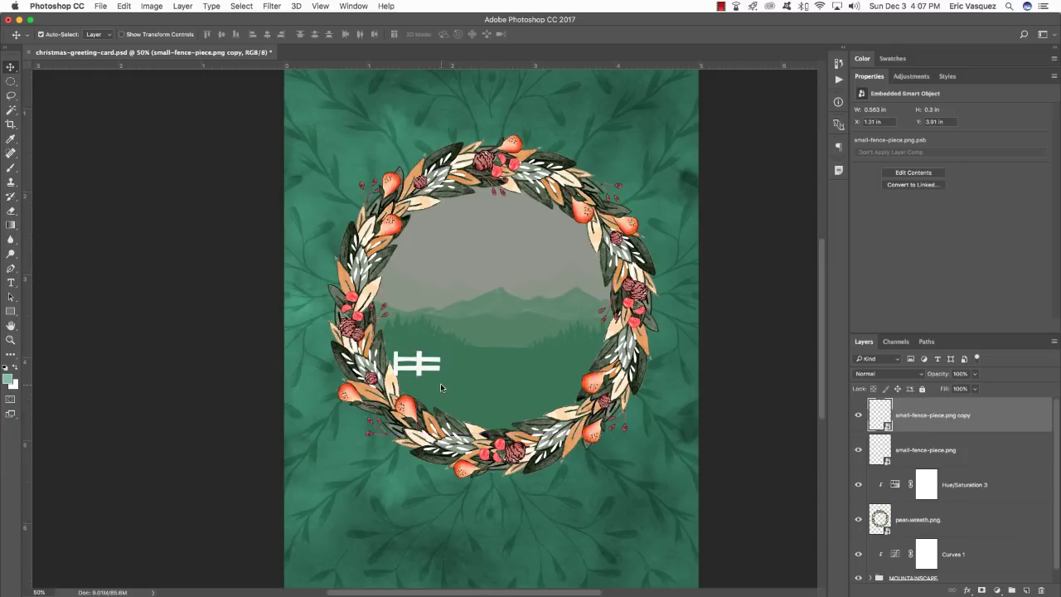
pyautogui.press('super+bracketleft')
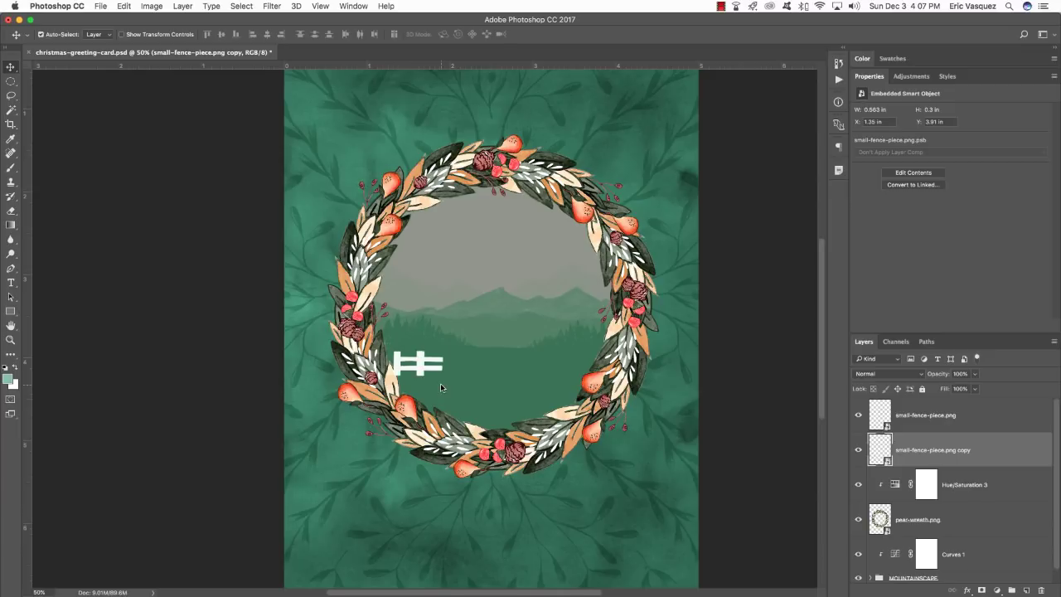
pyautogui.hotkey('shift', 'Right')
pyautogui.hotkey('shift', 'Right')
pyautogui.hotkey('shift', 'Right')
pyautogui.hotkey('shift', 'Right')
pyautogui.hotkey('shift', 'Right')
pyautogui.hotkey('shift', 'Right')
pyautogui.press('Right')
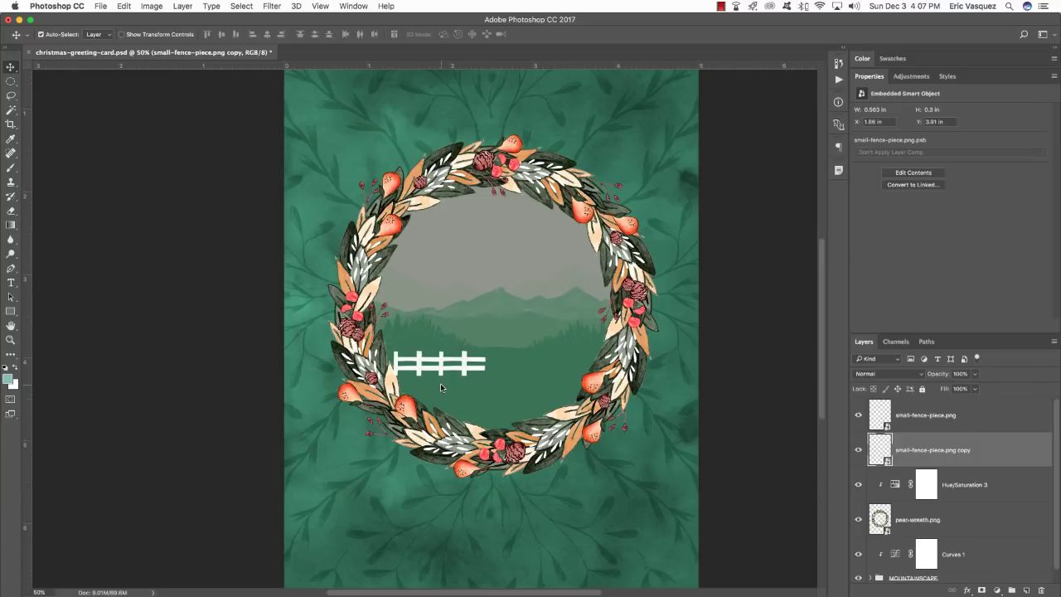
# Make a second fence copy below the first copy's layer and shift it right to line up with the fence's end
pyautogui.press('super+j')
pyautogui.press('super+bracketleft')
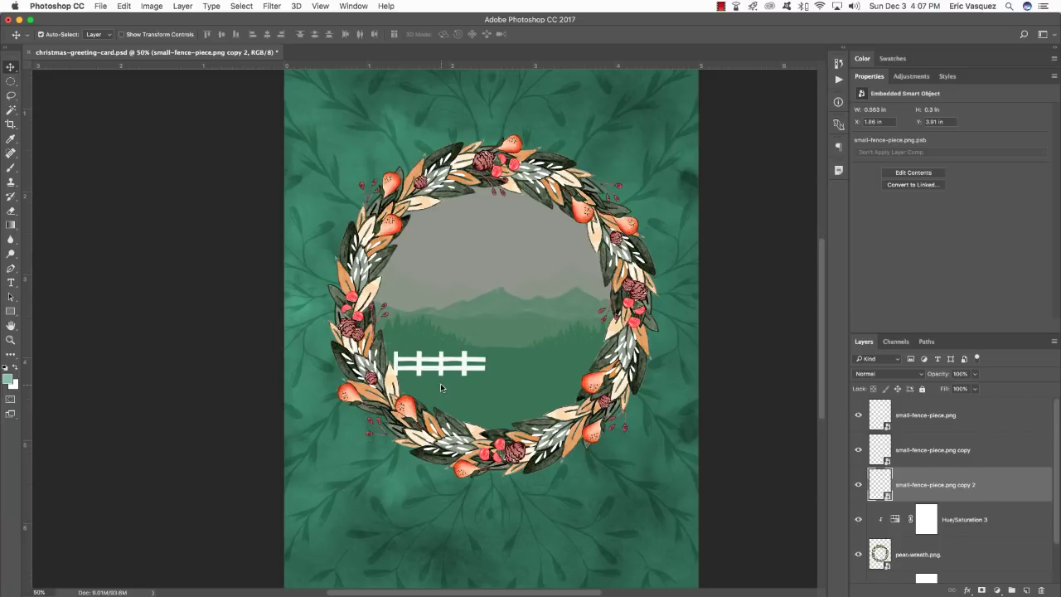
pyautogui.hotkey('shift', 'Right')
pyautogui.hotkey('shift', 'Right')
pyautogui.hotkey('shift', 'Right')
pyautogui.hotkey('shift', 'Right')
pyautogui.hotkey('shift', 'Right')
pyautogui.hotkey('shift', 'Right')
pyautogui.hotkey('shift', 'Right')
pyautogui.hotkey('shift', 'Right')
pyautogui.hotkey('shift', 'Right')
pyautogui.hotkey('shift', 'Right')
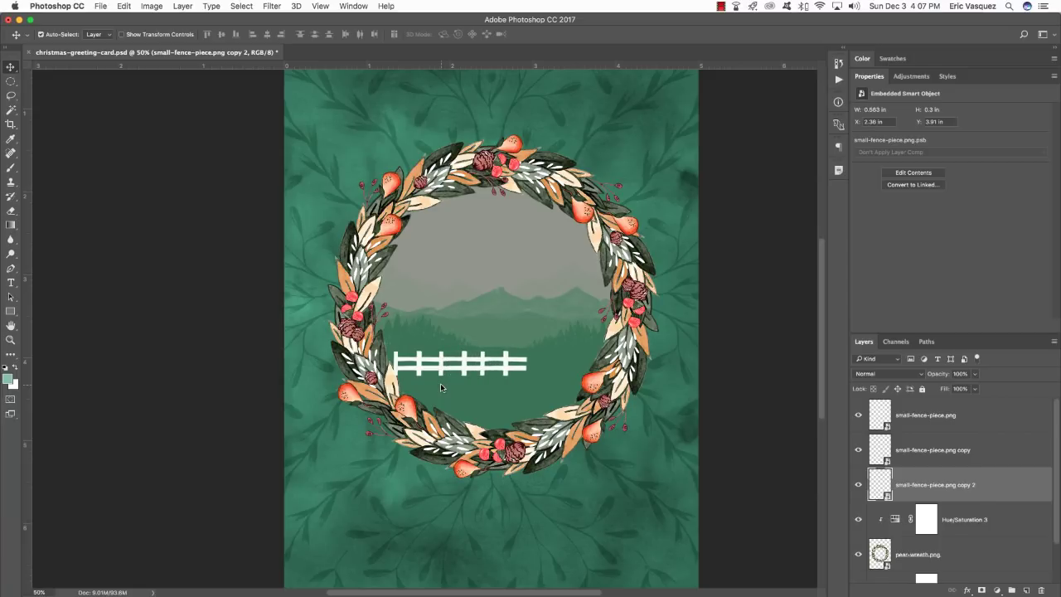
pyautogui.press('Right')
pyautogui.press('Right')
pyautogui.press('Right')
pyautogui.press('Right')
pyautogui.press('Right')
pyautogui.press('Right')
pyautogui.press('Right')
# Make a third fence copy and shift it right to about X 2.94 in, continuing the row of fence pieces
pyautogui.hotkey('alt', 'Right')
pyautogui.press('Right')
pyautogui.press('Right')
pyautogui.press('Right')
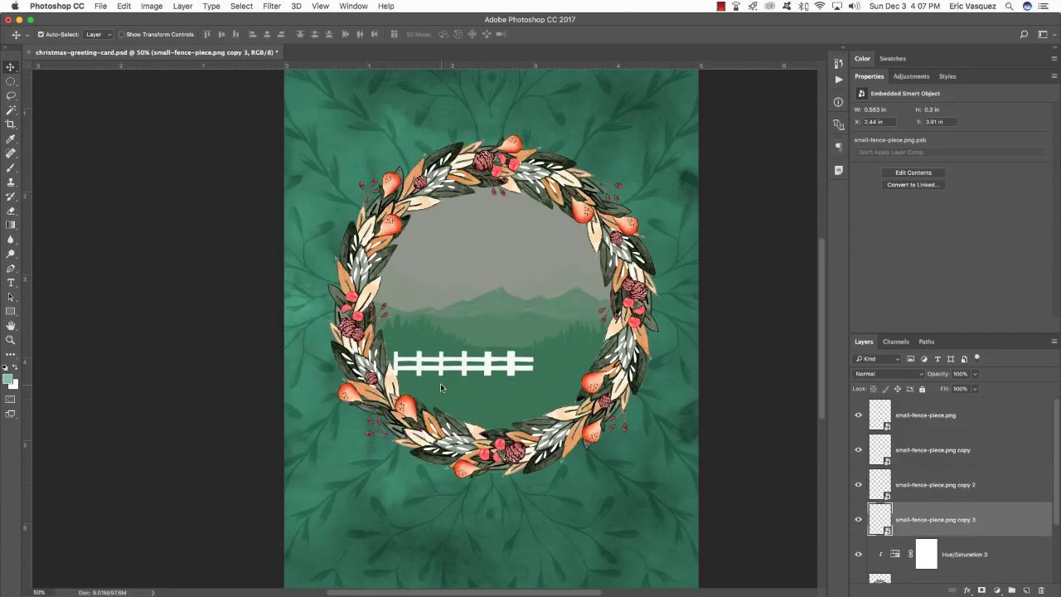
pyautogui.hotkey('shift', 'Right')
pyautogui.hotkey('shift', 'Right')
pyautogui.hotkey('shift', 'Right')
pyautogui.hotkey('shift', 'Right')
pyautogui.hotkey('shift', 'Right')
pyautogui.hotkey('shift', 'Right')
pyautogui.hotkey('shift', 'Right')
pyautogui.hotkey('shift', 'Right')
pyautogui.hotkey('shift', 'Right')
pyautogui.hotkey('shift', 'Right')
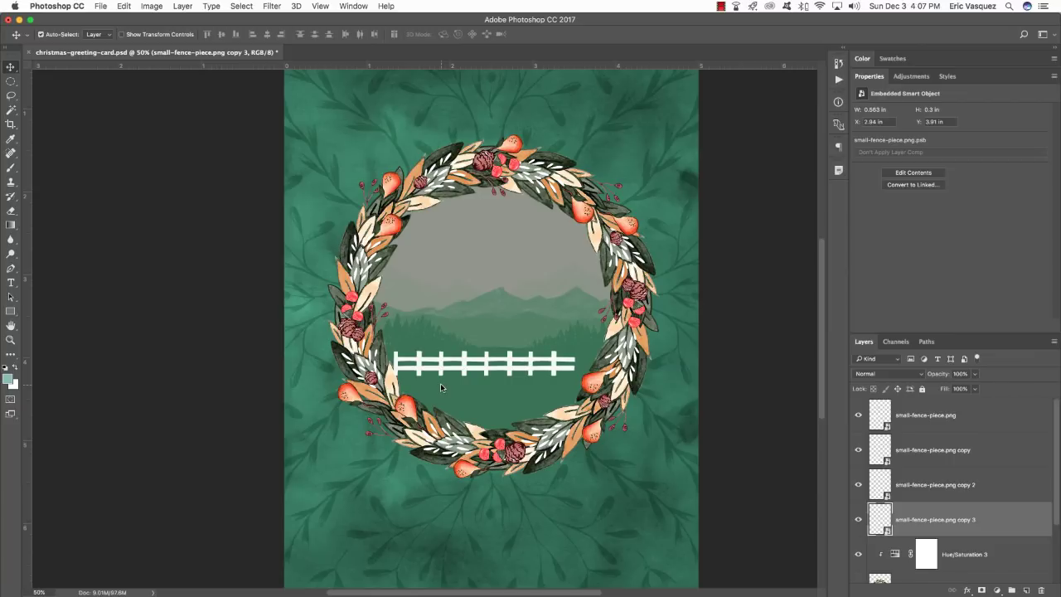
# Make a fourth fence copy and shift it right to about X 3.47 in, continuing the row of fence pieces
pyautogui.hotkey('alt', 'Right')
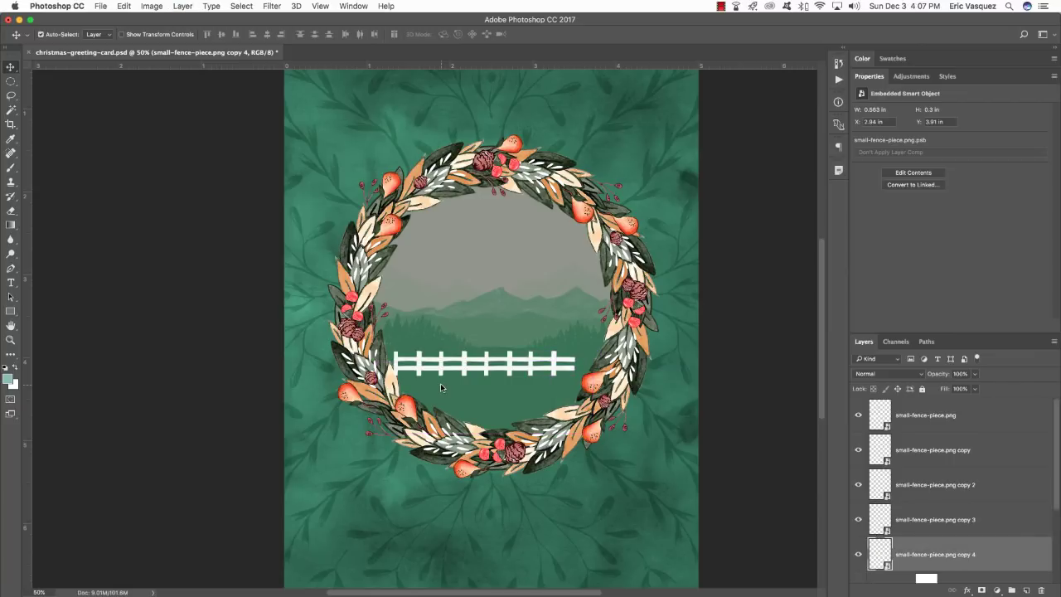
pyautogui.press('Right')
pyautogui.press('Right')
pyautogui.hotkey('shift', 'Right')
pyautogui.hotkey('shift', 'Right')
pyautogui.hotkey('shift', 'Right')
pyautogui.hotkey('shift', 'Right')
pyautogui.hotkey('shift', 'Right')
pyautogui.hotkey('shift', 'Right')
pyautogui.hotkey('shift', 'Right')
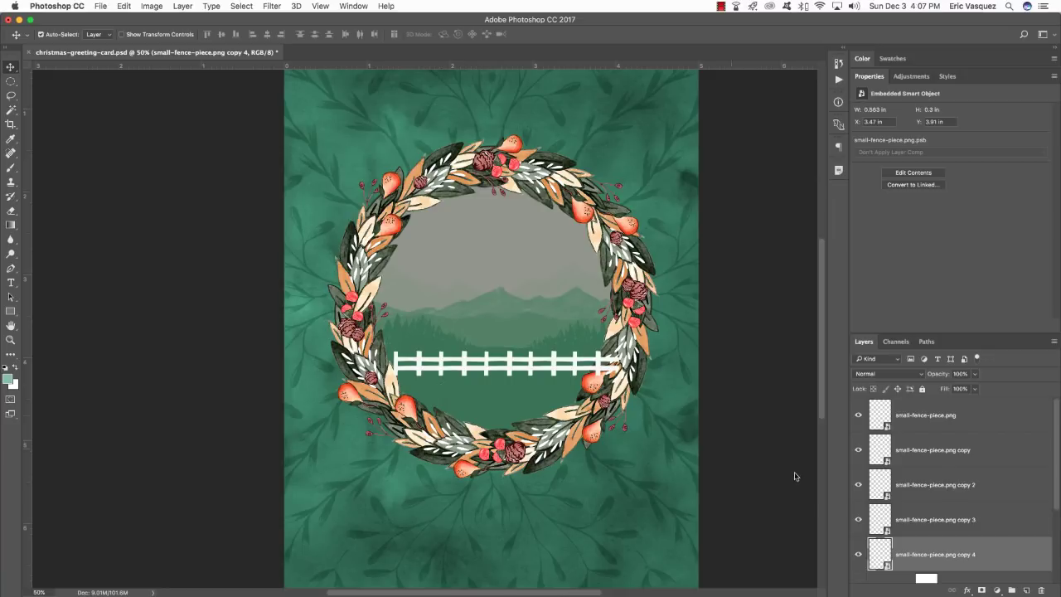
# Make a fifth fence copy and shift it right to about X 4.01 in, extending the fence past the wreath
pyautogui.press('super+j')
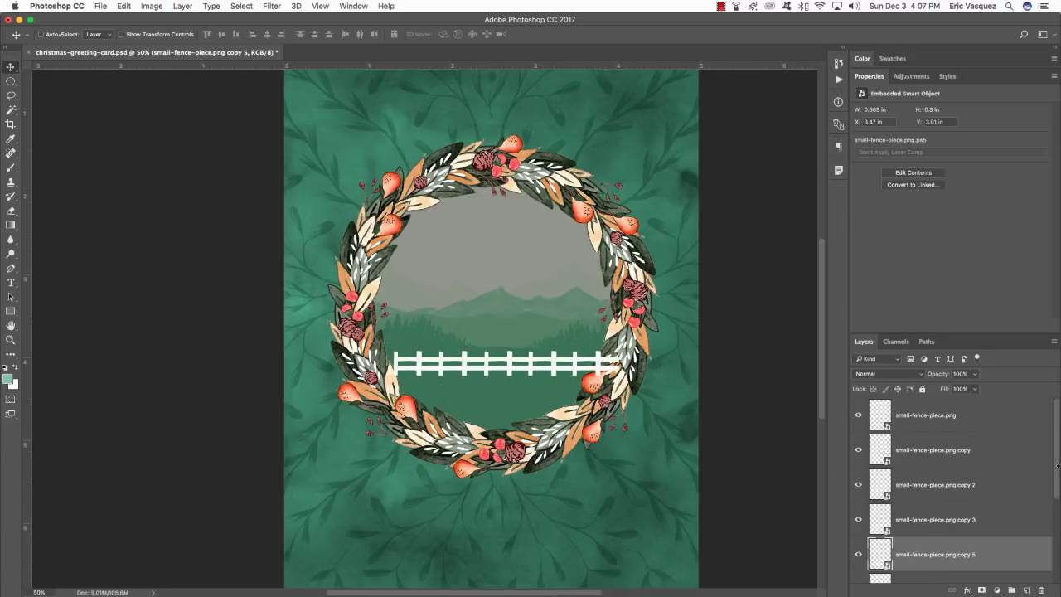
pyautogui.hotkey('shift', 'Right')
pyautogui.hotkey('shift', 'Right')
pyautogui.hotkey('shift', 'Right')
pyautogui.hotkey('shift', 'Right')
pyautogui.hotkey('shift', 'Right')
pyautogui.hotkey('shift', 'Right')
pyautogui.hotkey('shift', 'Right')
pyautogui.hotkey('shift', 'Right')
pyautogui.hotkey('shift', 'Right')
pyautogui.hotkey('shift', 'Right')
pyautogui.hotkey('shift', 'Right')
pyautogui.hotkey('shift', 'Right')
pyautogui.hotkey('shift', 'Right')
pyautogui.hotkey('shift', 'Right')
pyautogui.hotkey('shift', 'Right')
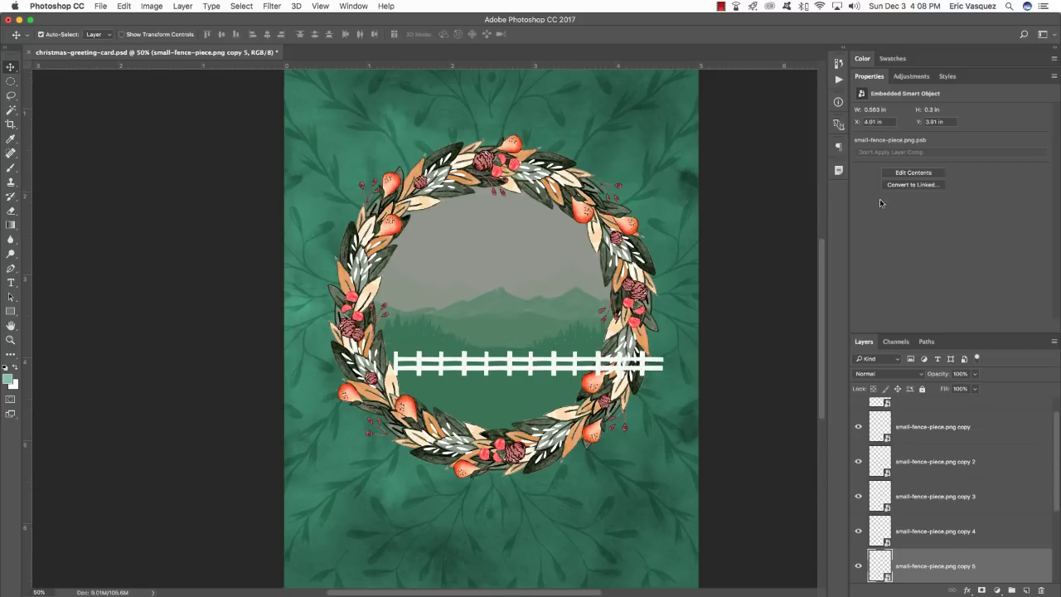
# Select all six fence piece layers and shift the whole row left and slightly down so it spans the wreath
pyautogui.doubleClick(869, 75)
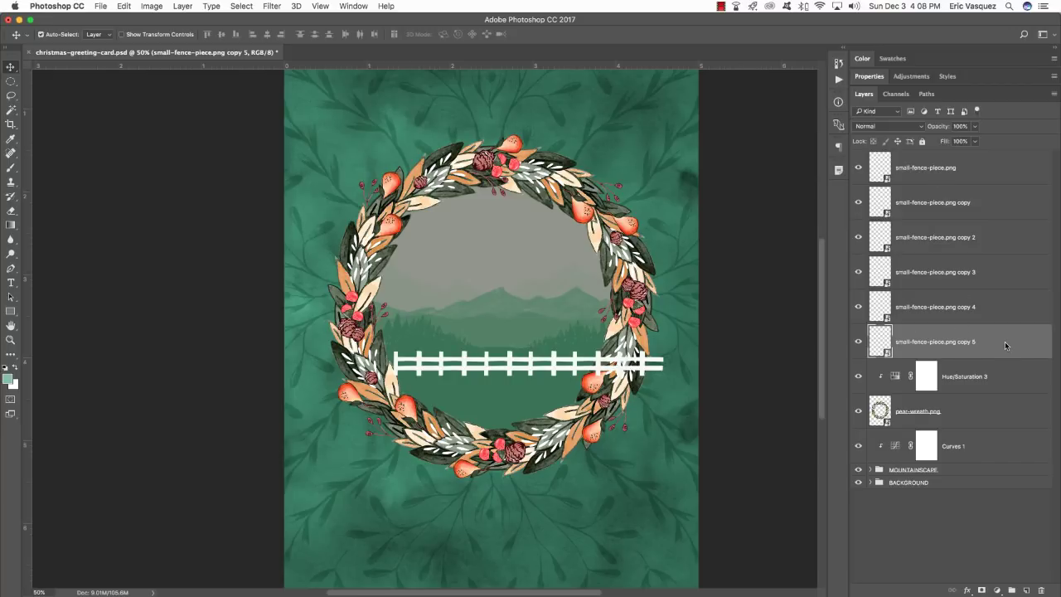
pyautogui.keyDown('shift'); pyautogui.click(951, 170); pyautogui.keyUp('shift')
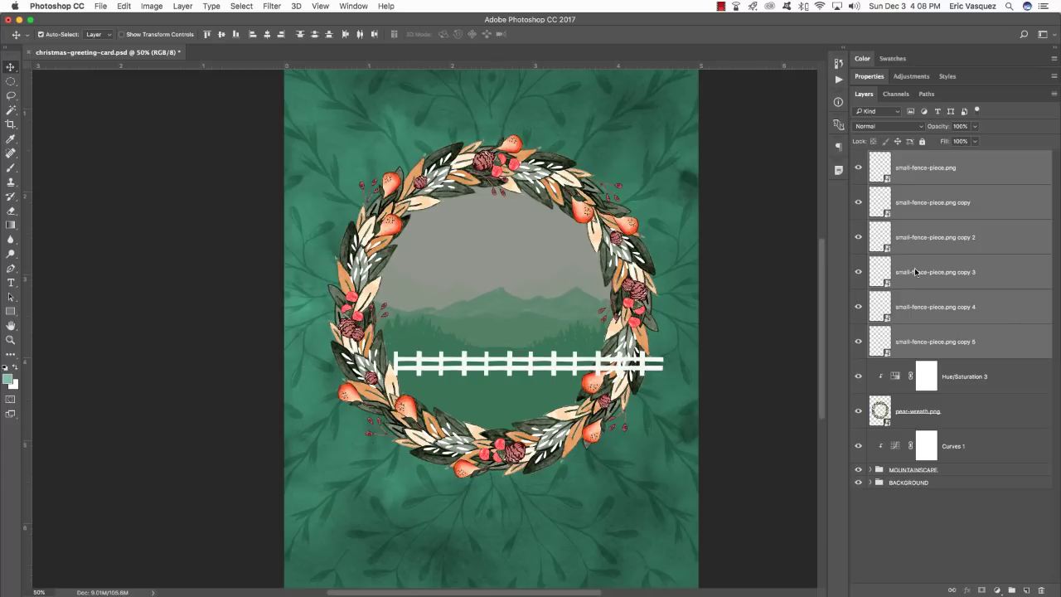
pyautogui.hotkey('shift', 'Left')
pyautogui.hotkey('shift', 'Left')
pyautogui.hotkey('shift', 'Left')
pyautogui.hotkey('shift', 'Left')
pyautogui.hotkey('shift', 'Left')
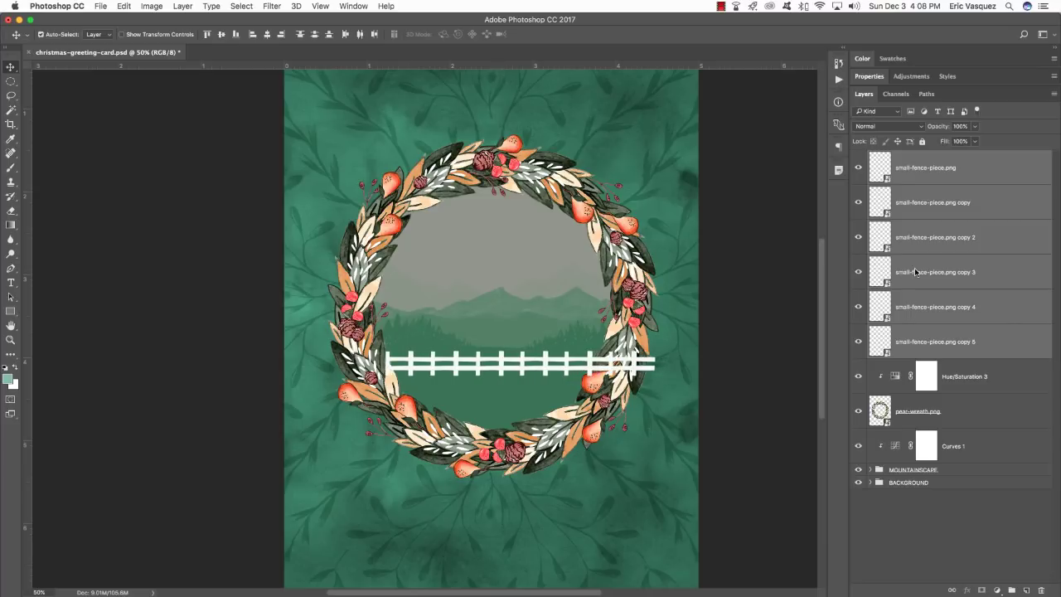
pyautogui.hotkey('shift', 'Left')
pyautogui.hotkey('shift', 'Left')
pyautogui.hotkey('shift', 'Down')
pyautogui.hotkey('shift', 'Down')
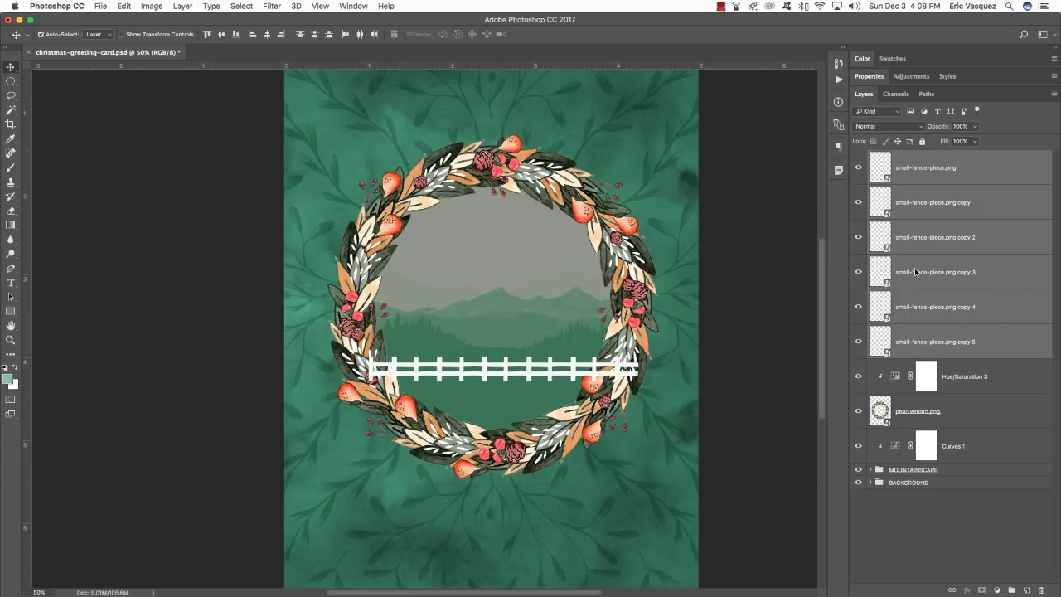
pyautogui.hotkey('shift', 'Left')
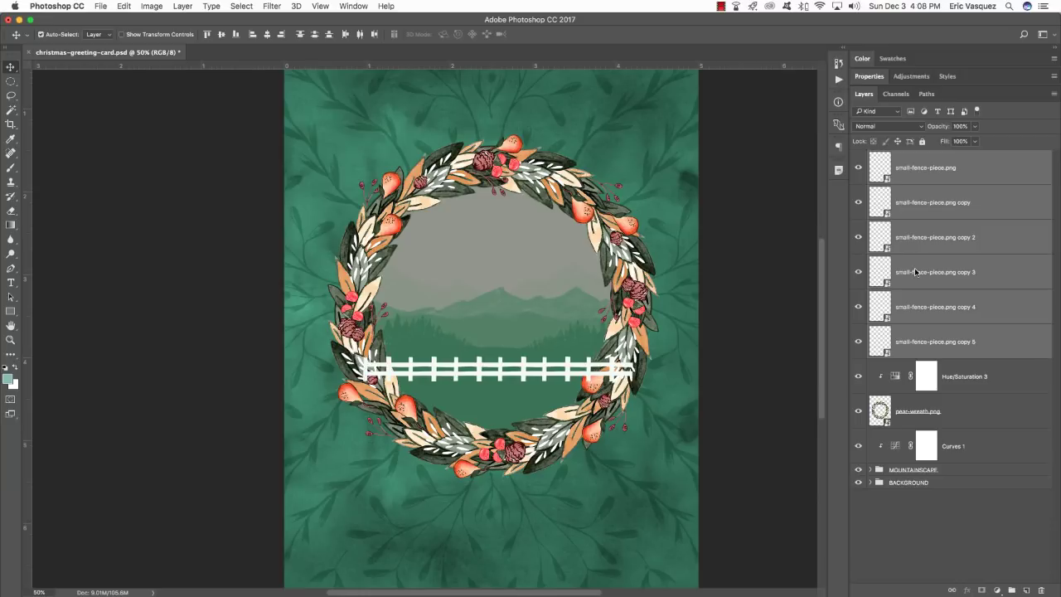
# Scale the whole fence row up to about 123% so both ends extend beyond the wreath
pyautogui.hotkey('ctrl', 't')
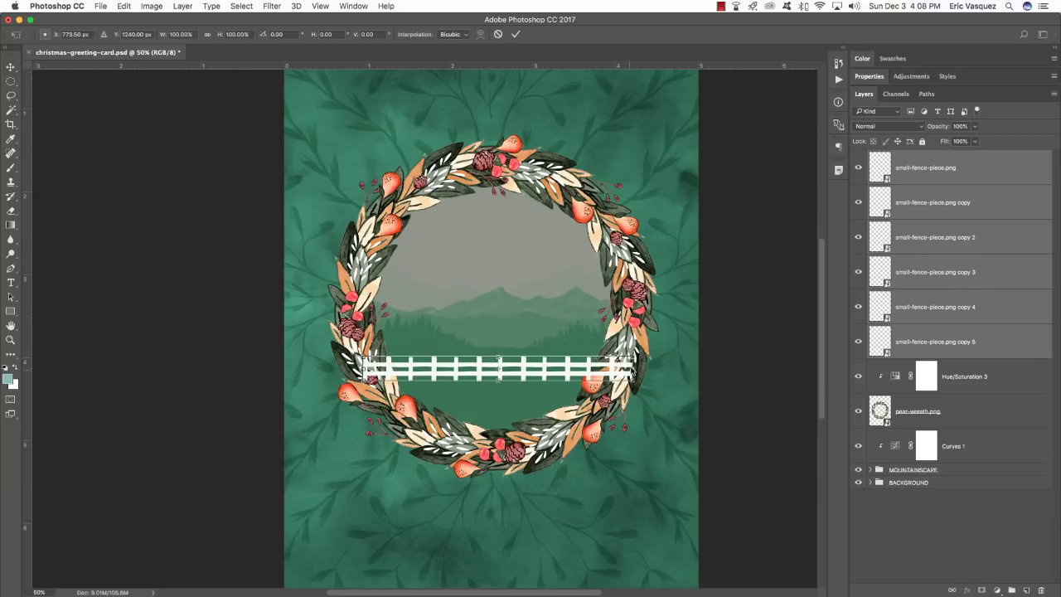
pyautogui.hscroll(1, 631, 373)
pyautogui.moveTo(620, 358); pyautogui.dragTo(651, 349)
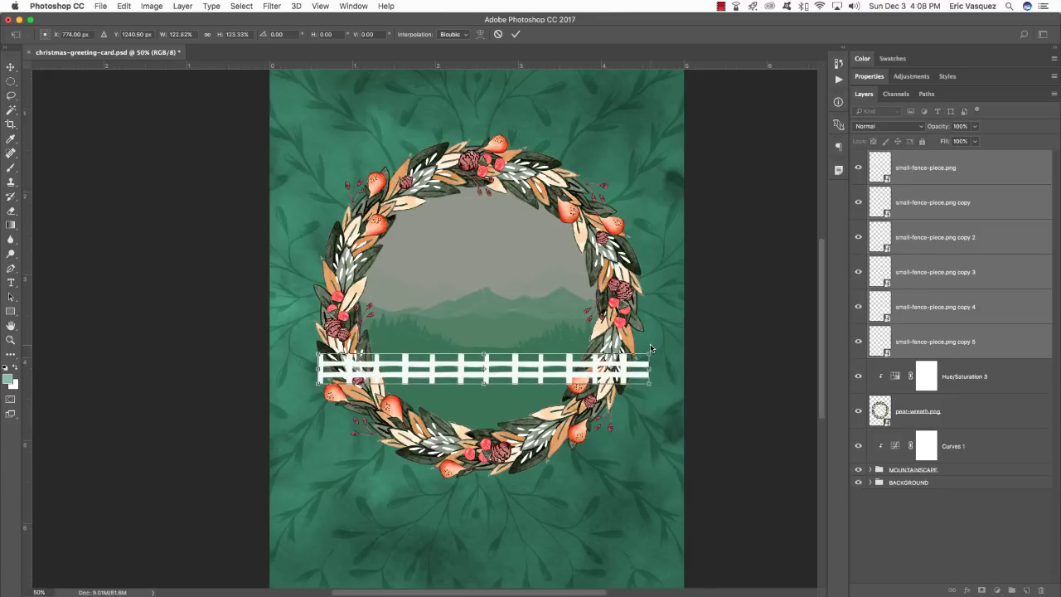
pyautogui.press('Return')
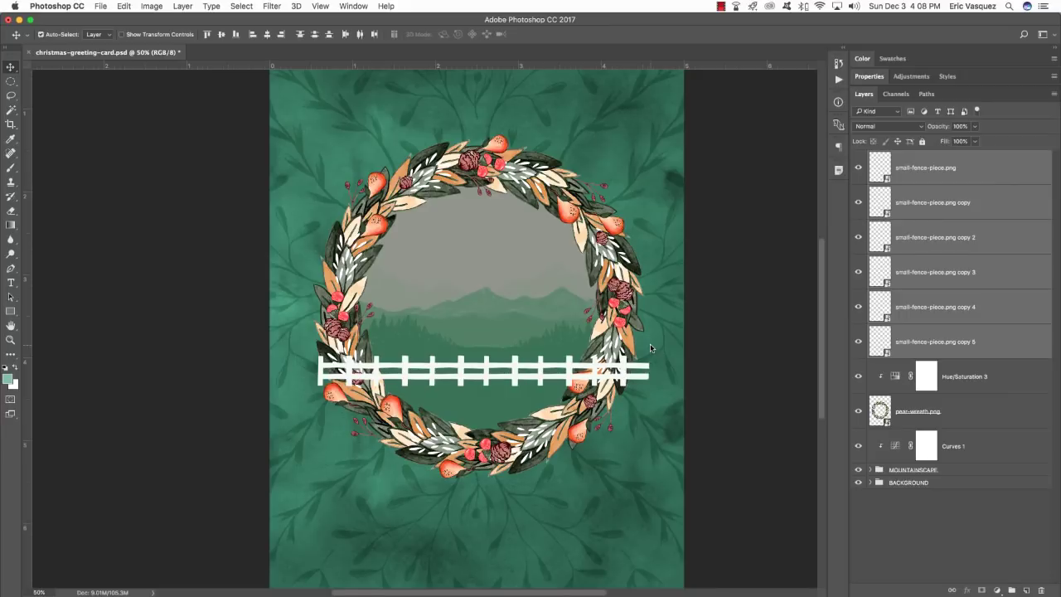
# Group the six fence layers as FENCE and place the group between the pear wreath and Curves 1 layers
pyautogui.hscroll(2, 651, 348)
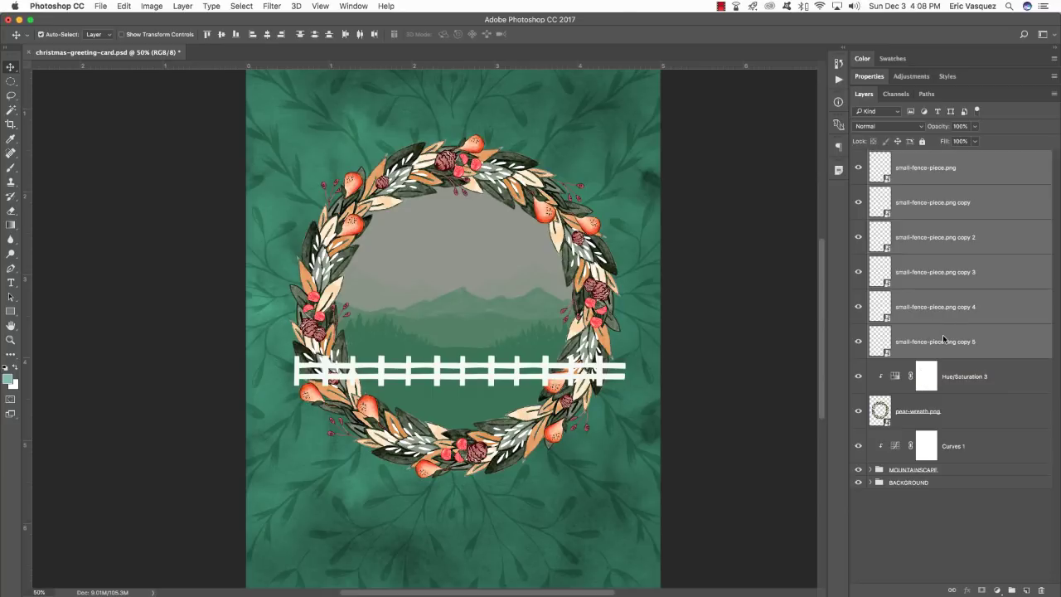
pyautogui.press('super+g')
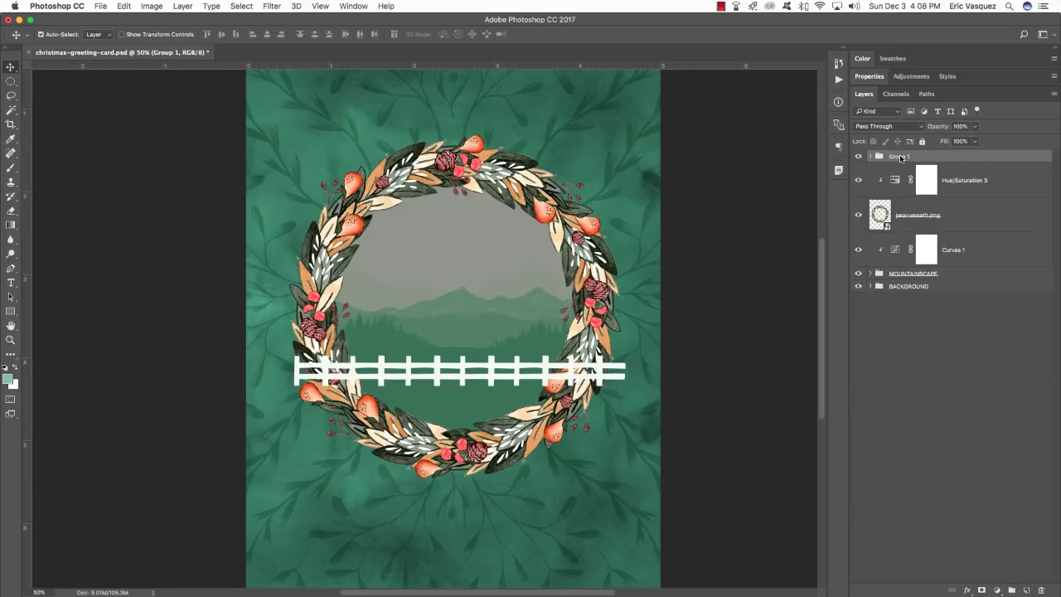
pyautogui.doubleClick(902, 157)
pyautogui.write('FENCE')
pyautogui.press('Return')
pyautogui.moveTo(996, 155); pyautogui.dragTo(993, 221)
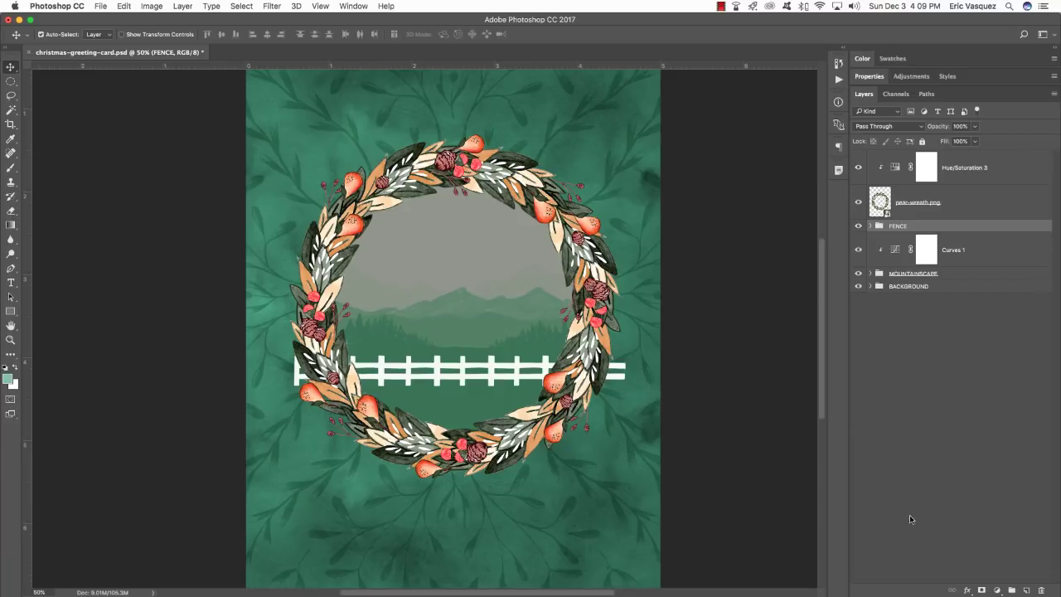
# Add a layer mask to the FENCE group and paint black over the fence ends sticking out beyond the wreath
pyautogui.click(982, 590)
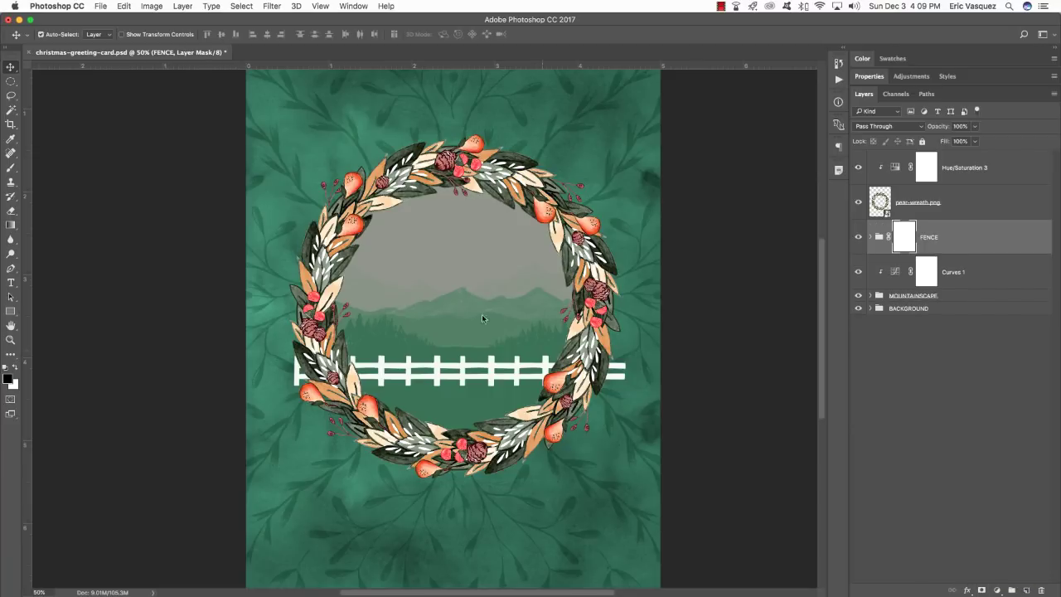
pyautogui.scroll(3, 284, 340)
pyautogui.press('b')
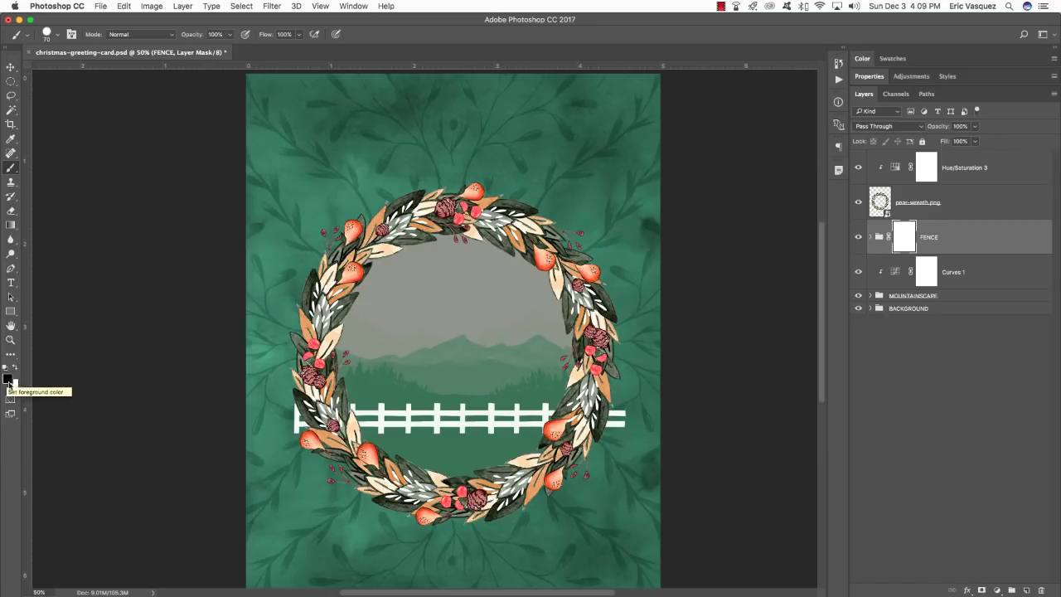
pyautogui.moveTo(289, 425)
pyautogui.mouseDown()
pyautogui.moveTo(300, 414)
pyautogui.moveTo(304, 430)
pyautogui.moveTo(299, 412)
pyautogui.moveTo(303, 433)
pyautogui.mouseUp()
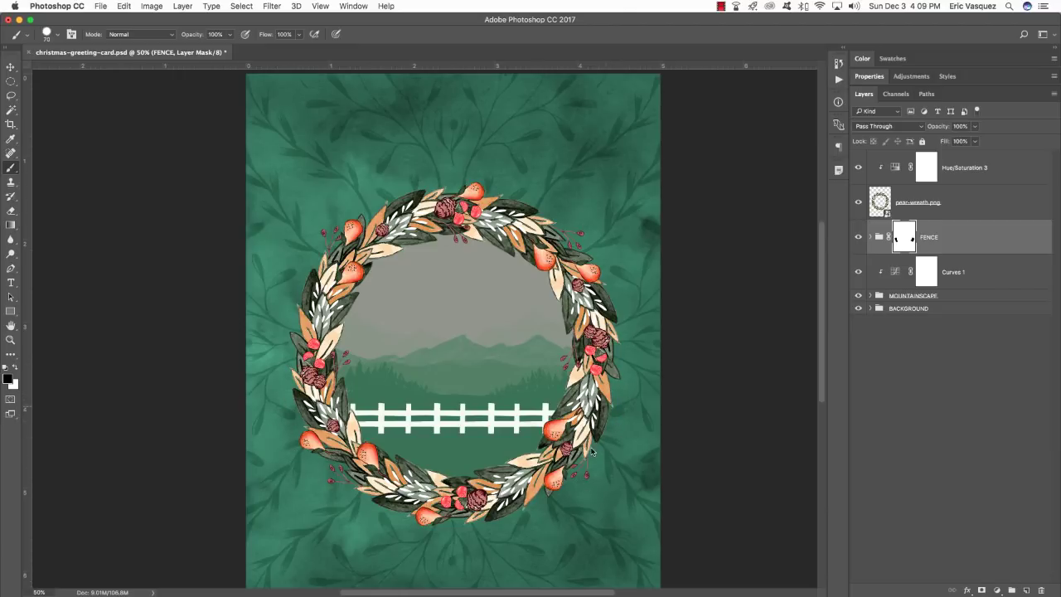
pyautogui.press('v')
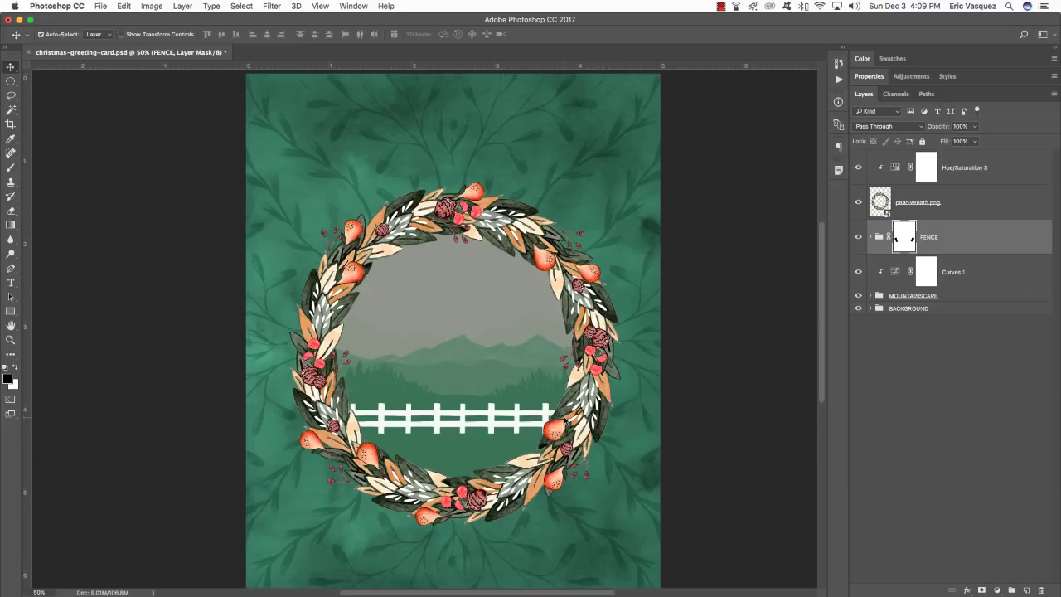
# Apply a Color Overlay in F6CE9B at Normal blend mode and 100% opacity to the FENCE group
pyautogui.doubleClick(1042, 234)
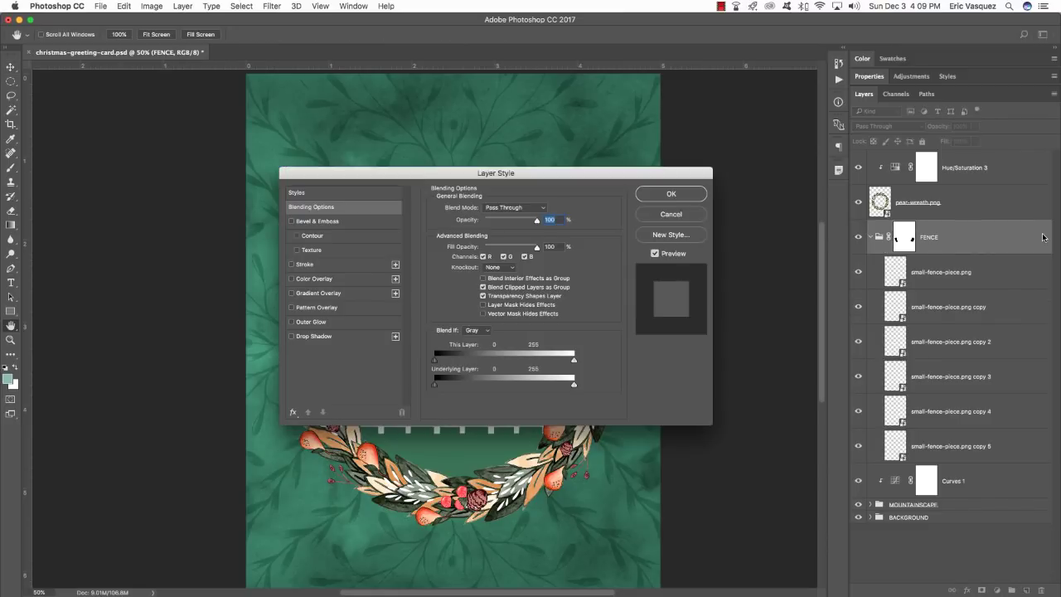
pyautogui.click(317, 280)
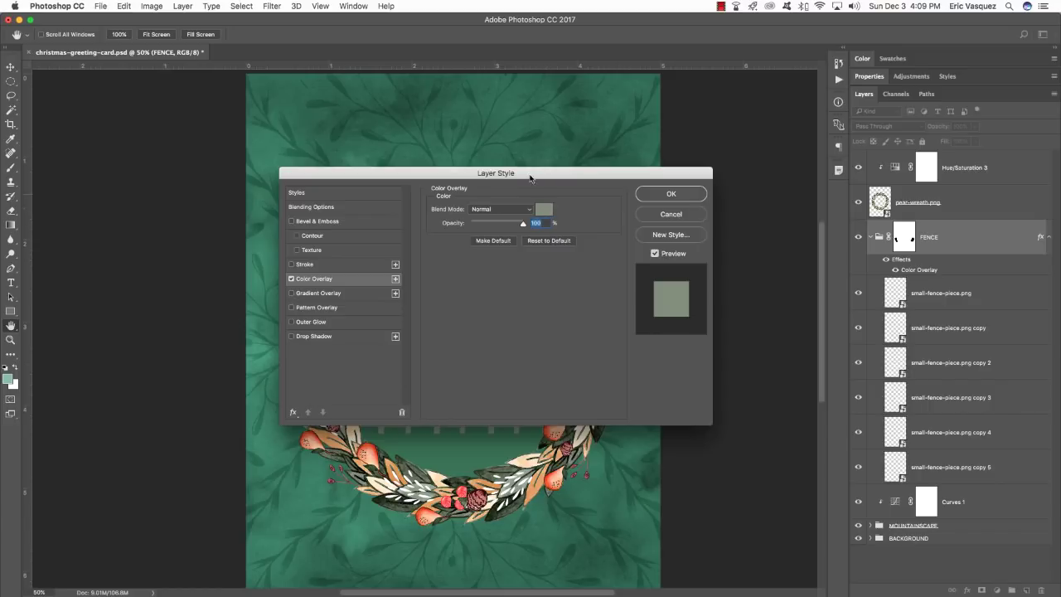
pyautogui.moveTo(529, 176); pyautogui.dragTo(726, 182)
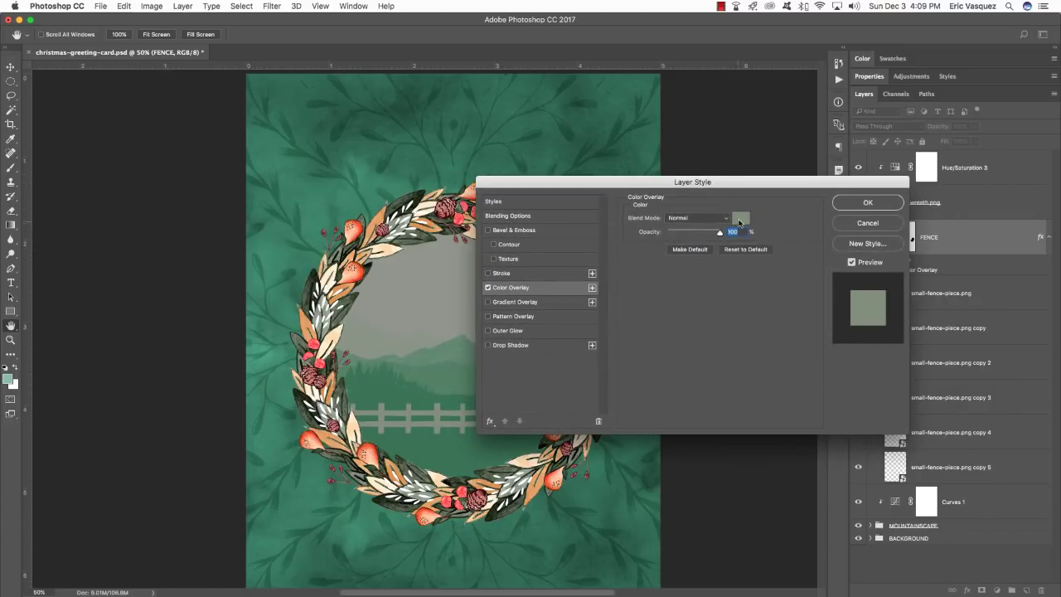
pyautogui.click(740, 218)
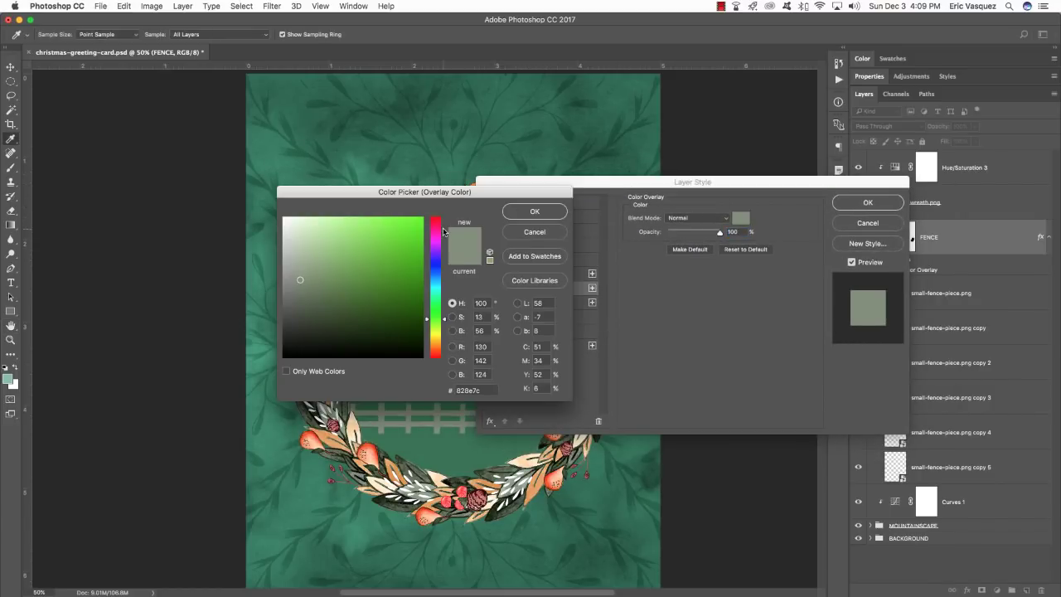
pyautogui.moveTo(488, 390); pyautogui.dragTo(418, 381)
pyautogui.write('F')
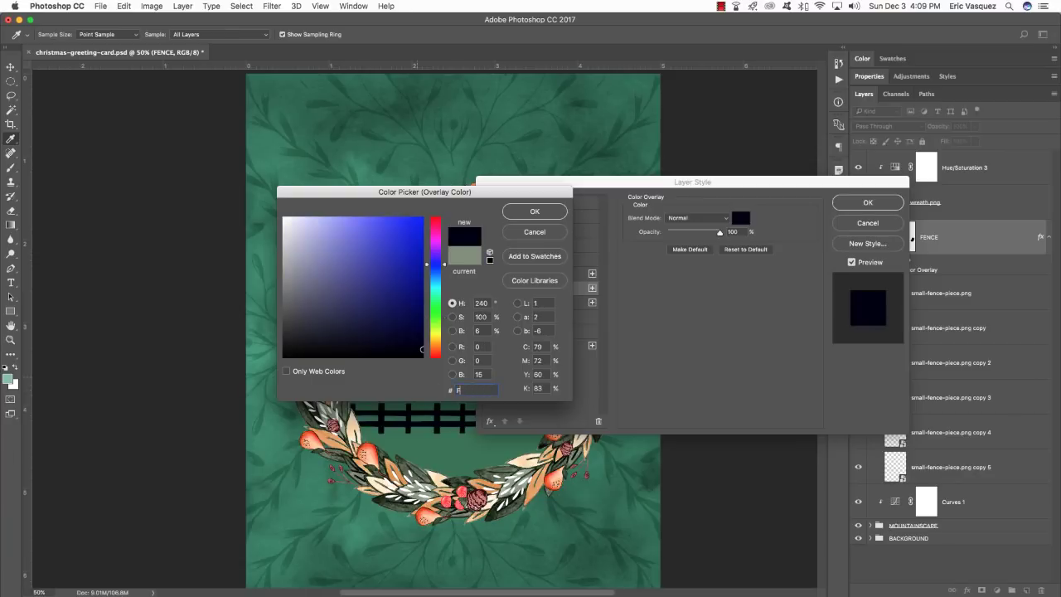
pyautogui.write('6CE9B')
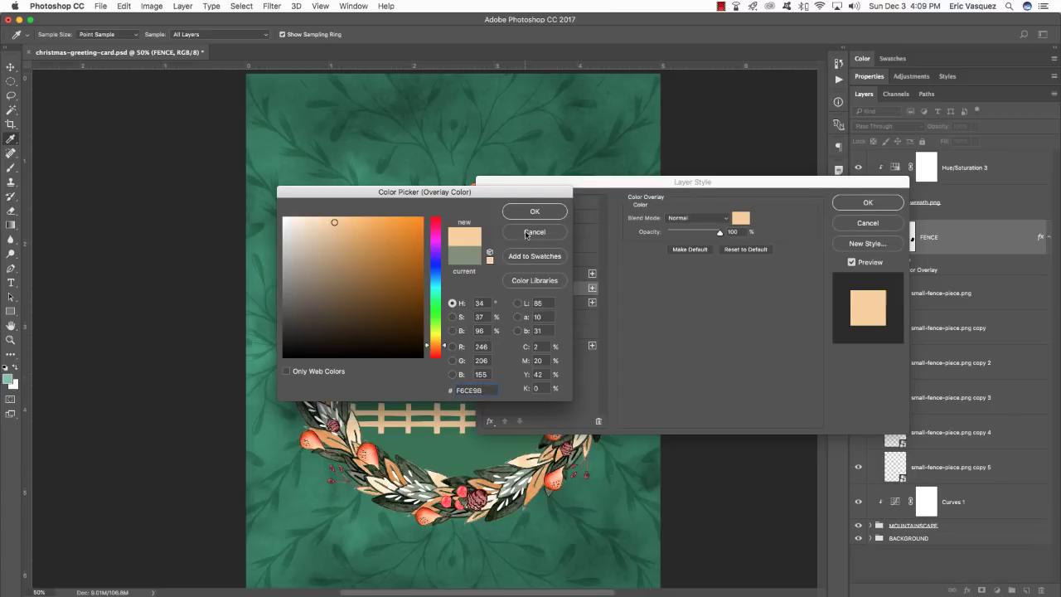
pyautogui.click(535, 213)
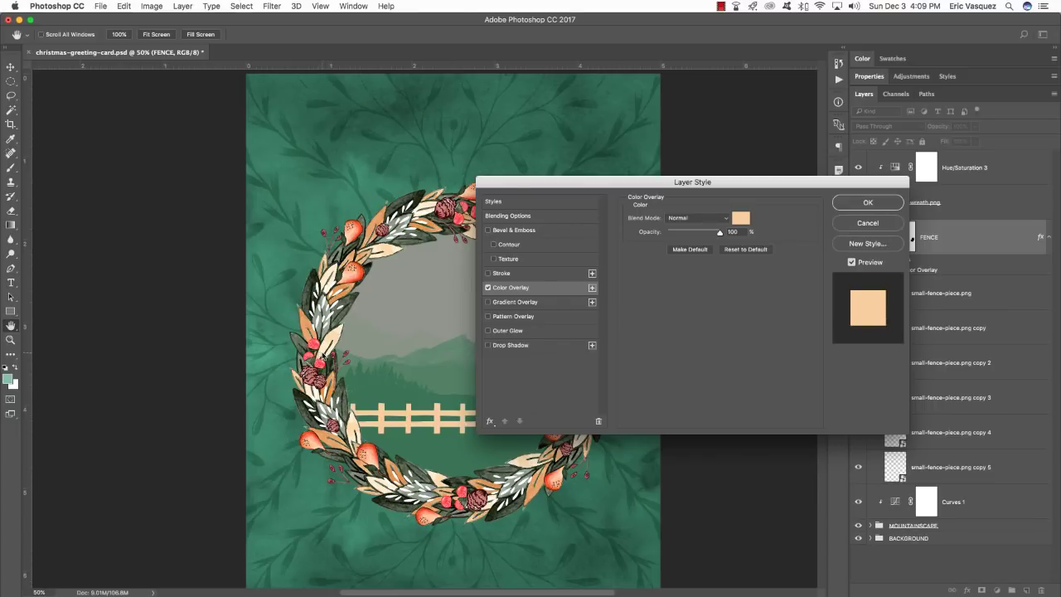
pyautogui.click(879, 206)
# Collapse the FENCE group and its effects list in the layer stack
pyautogui.click(873, 238)
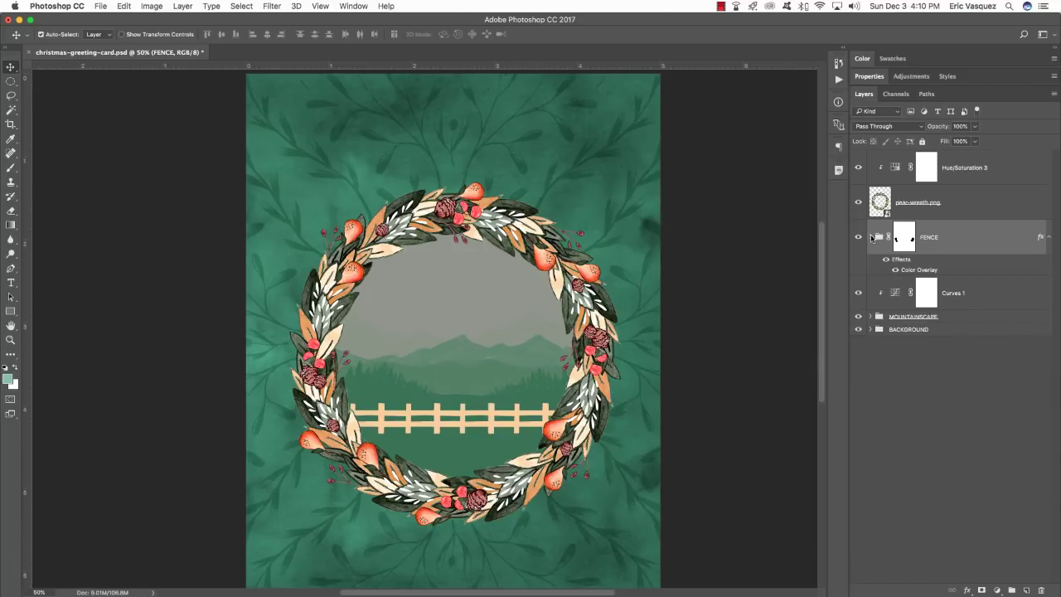
pyautogui.click(1048, 238)
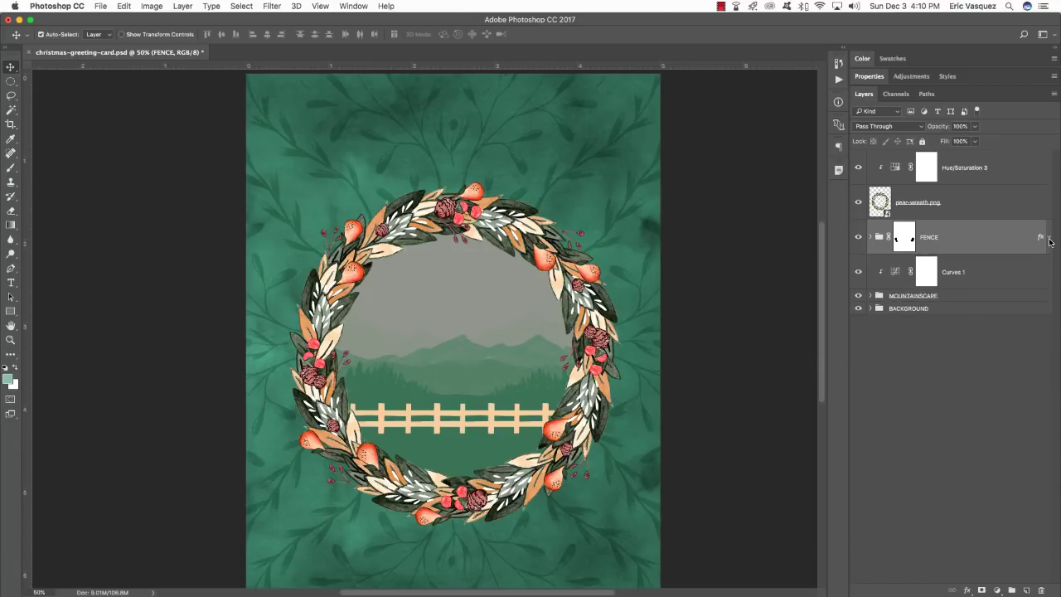
pyautogui.press('super+minus')
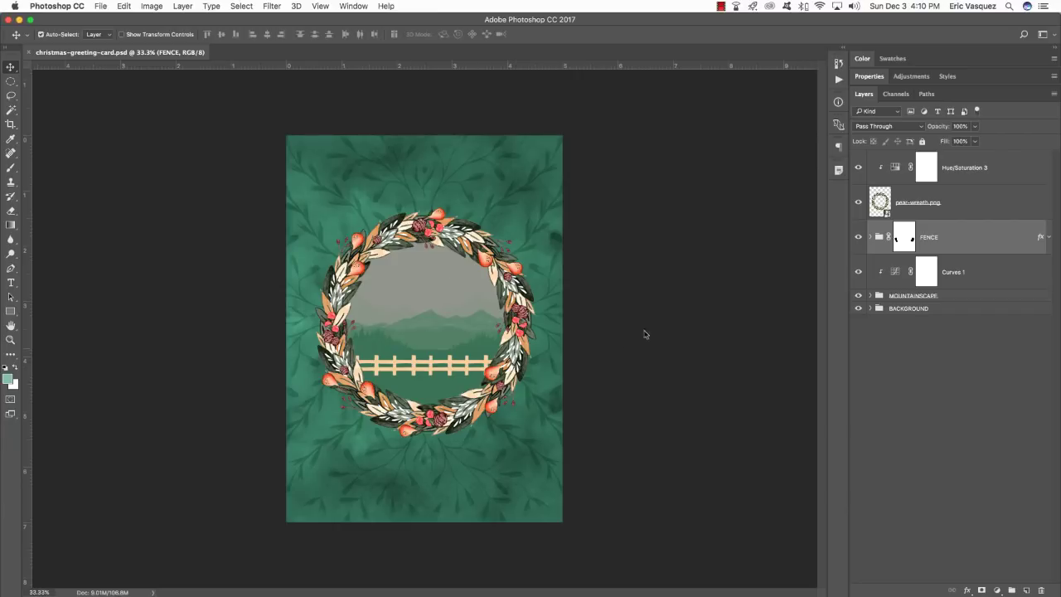
# Open snowy-groundcover.png from Finder in Photoshop and detach it into a floating window beside the card
pyautogui.press('super+Tab')
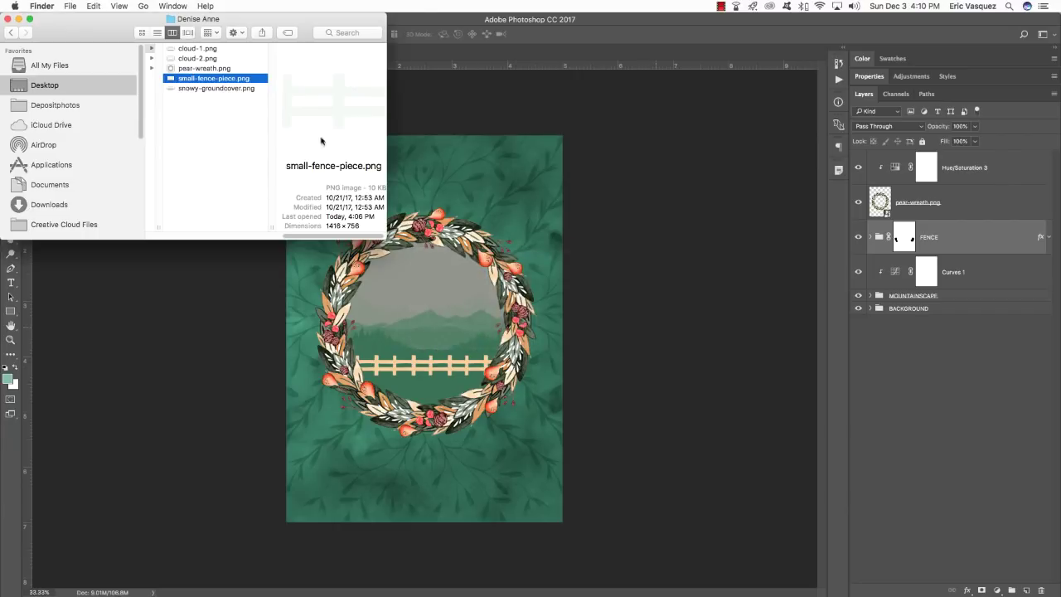
pyautogui.click(207, 88)
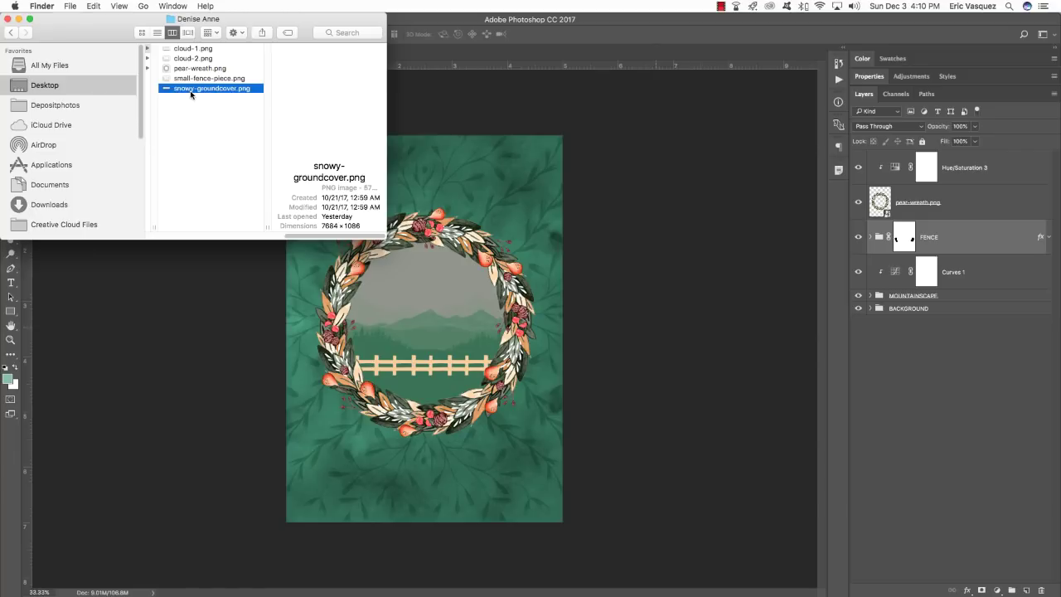
pyautogui.press('Return')
pyautogui.click(202, 129)
pyautogui.moveTo(288, 87); pyautogui.dragTo(758, 572)
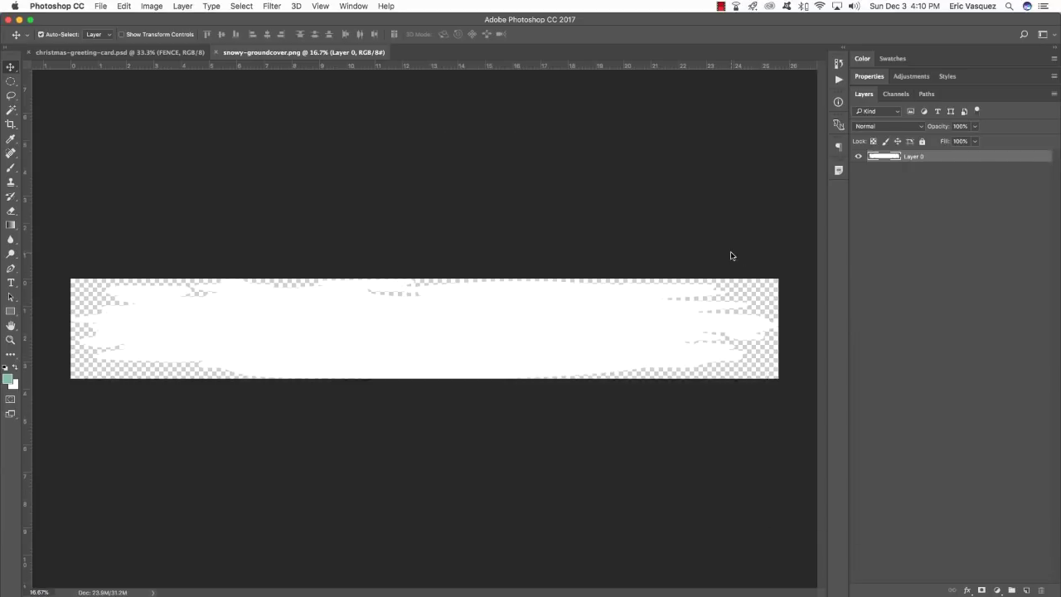
pyautogui.moveTo(313, 51); pyautogui.dragTo(360, 150)
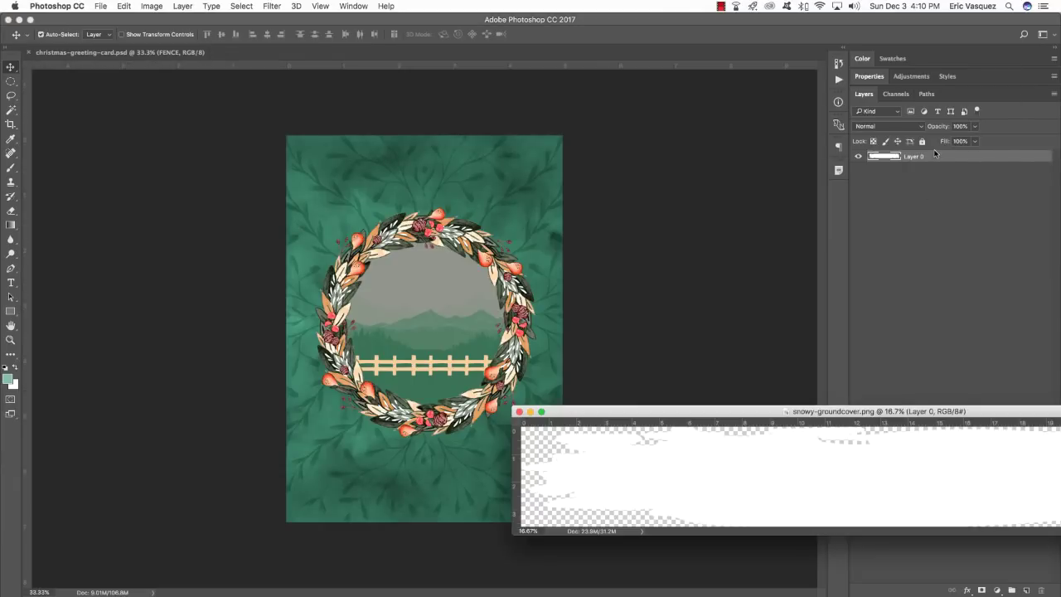
# Copy the snowy groundcover artwork into the greeting card document and name its layer snowy-groundcover.png
pyautogui.moveTo(935, 154); pyautogui.dragTo(556, 240)
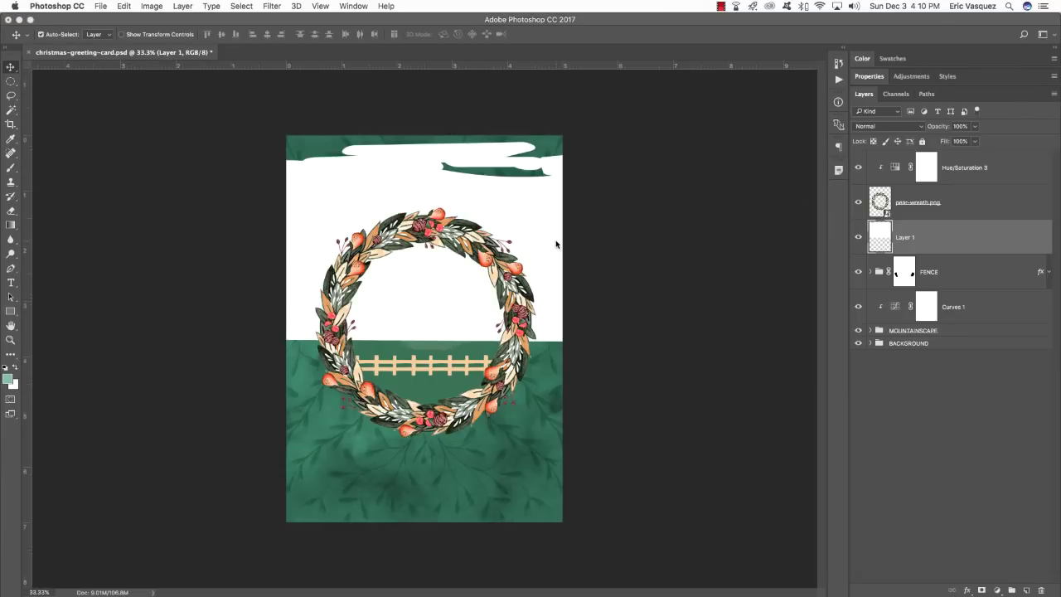
pyautogui.doubleClick(905, 238)
pyautogui.write('snowy-groundcover.png')
pyautogui.press('Return')
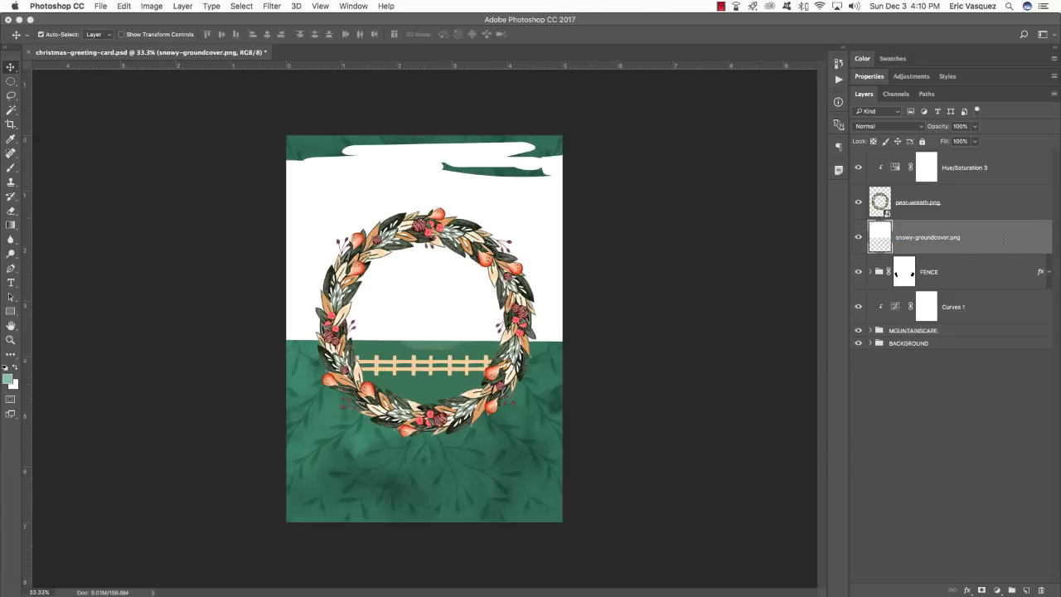
# Convert the snowy-groundcover.png layer to a Smart Object
pyautogui.rightClick(997, 233)
pyautogui.click(1000, 234)
pyautogui.rightClick(1009, 236)
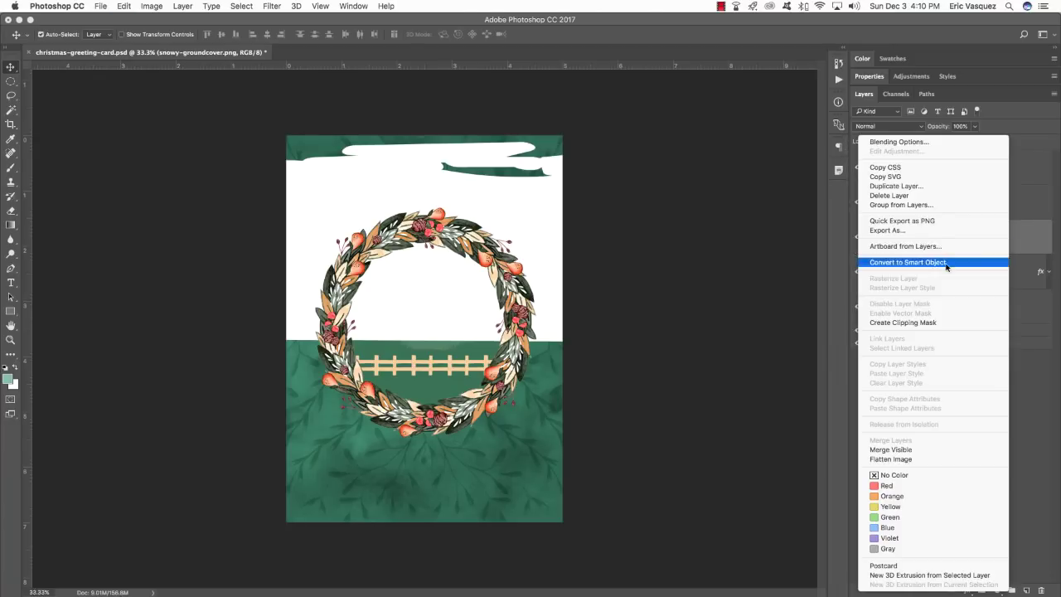
pyautogui.click(942, 263)
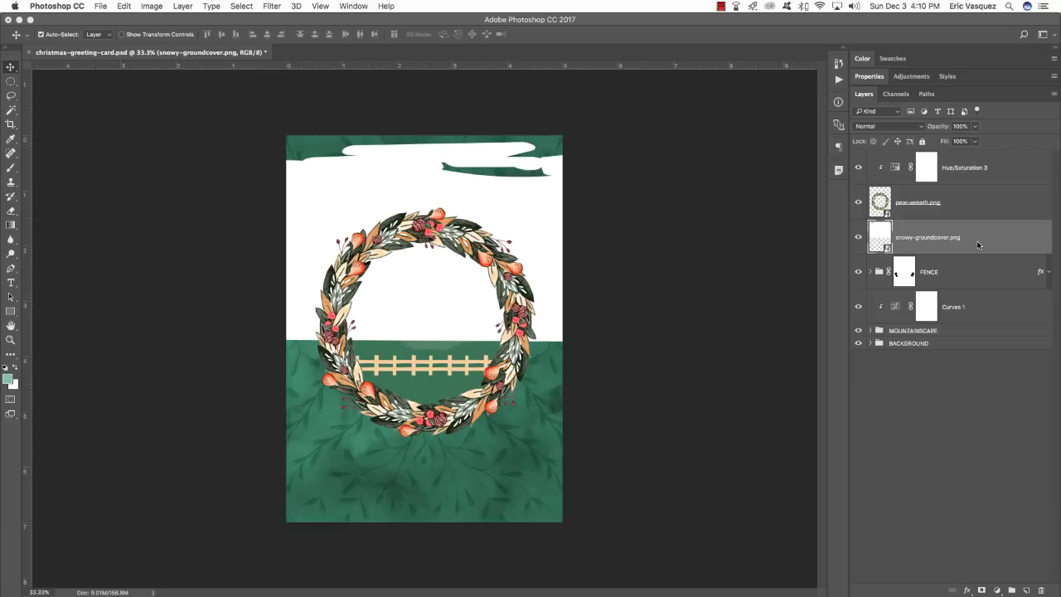
# Scale the snowy groundcover down to about 11.7% and place it centered below the wreath
pyautogui.press('super+t')
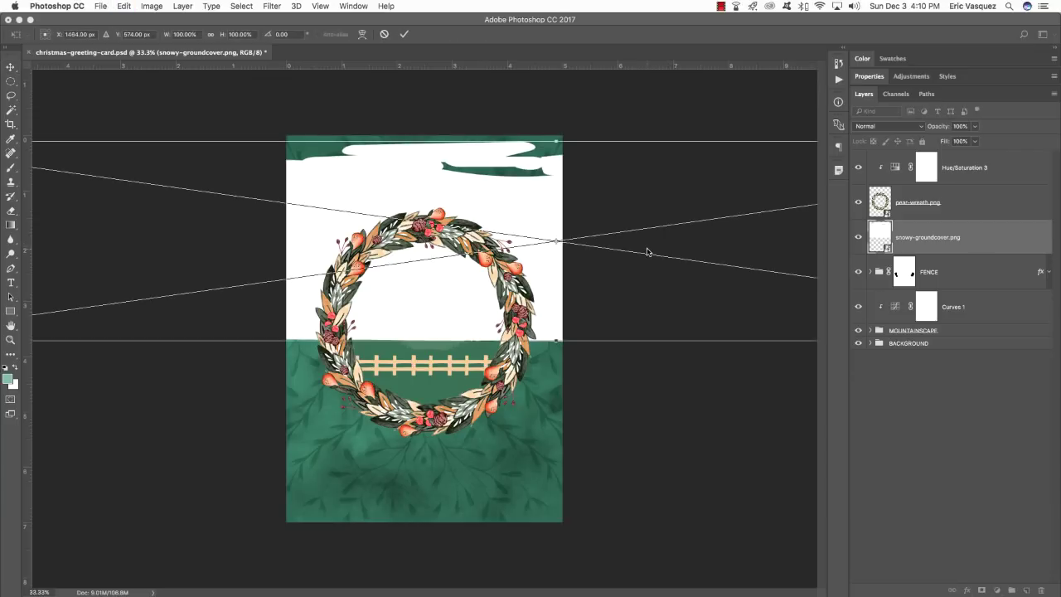
pyautogui.press('super+0')
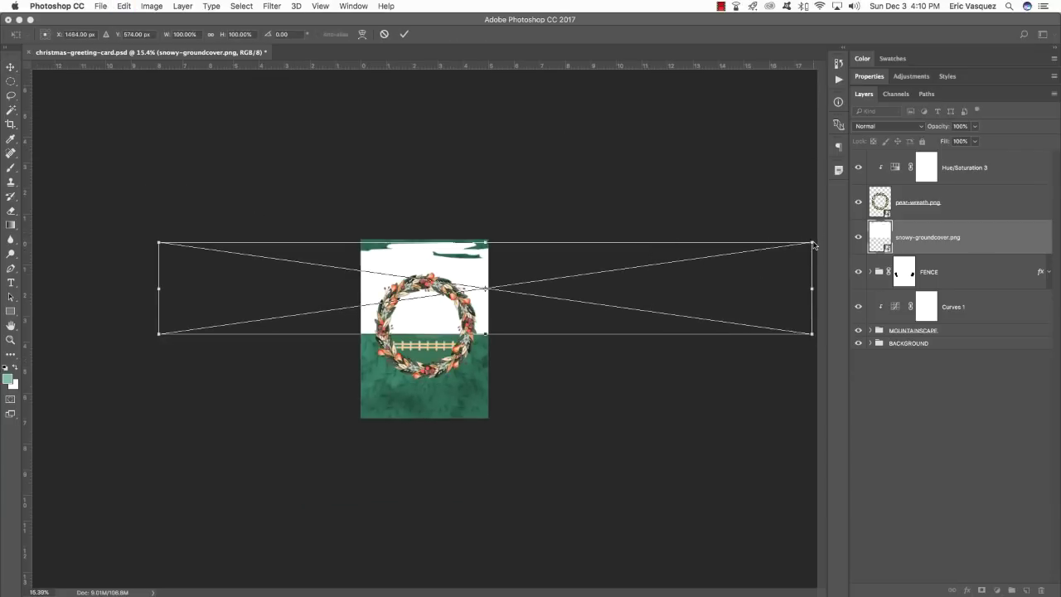
pyautogui.moveTo(814, 244); pyautogui.dragTo(446, 395)
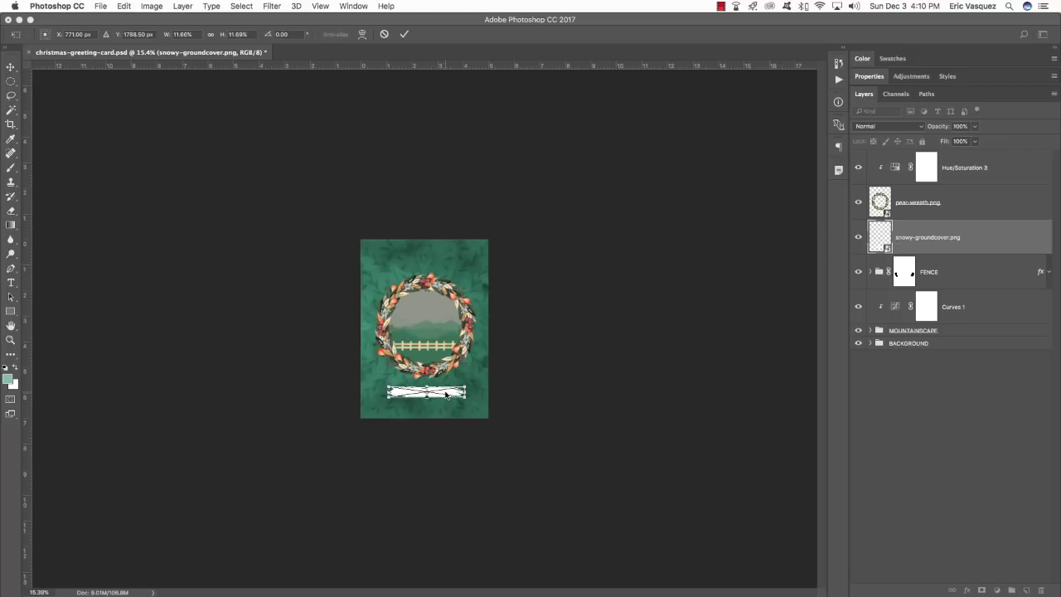
pyautogui.press('Return')
pyautogui.press('super+0')
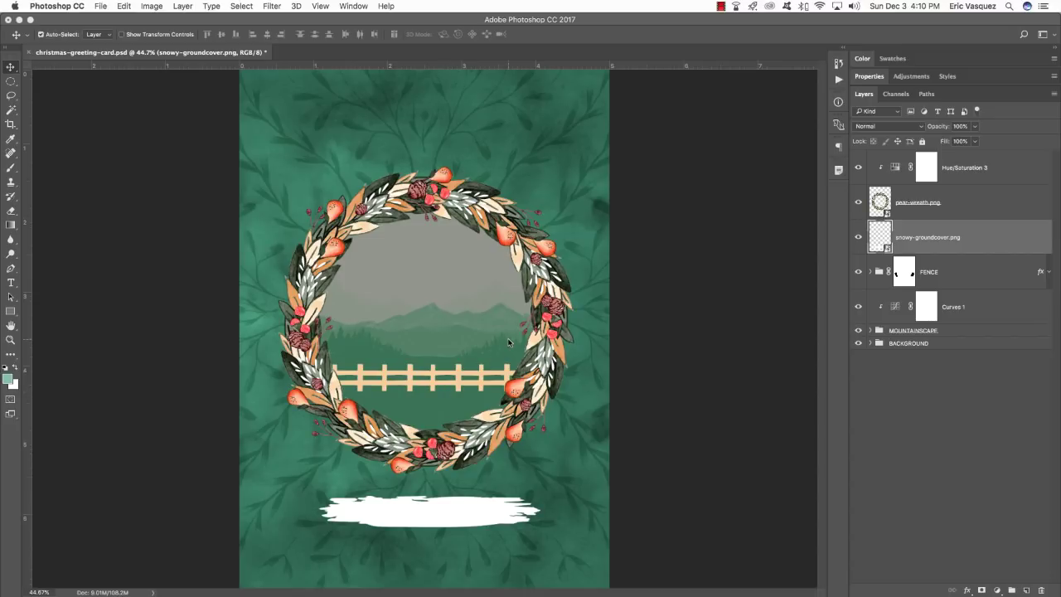
pyautogui.hotkey('shift', 'Left')
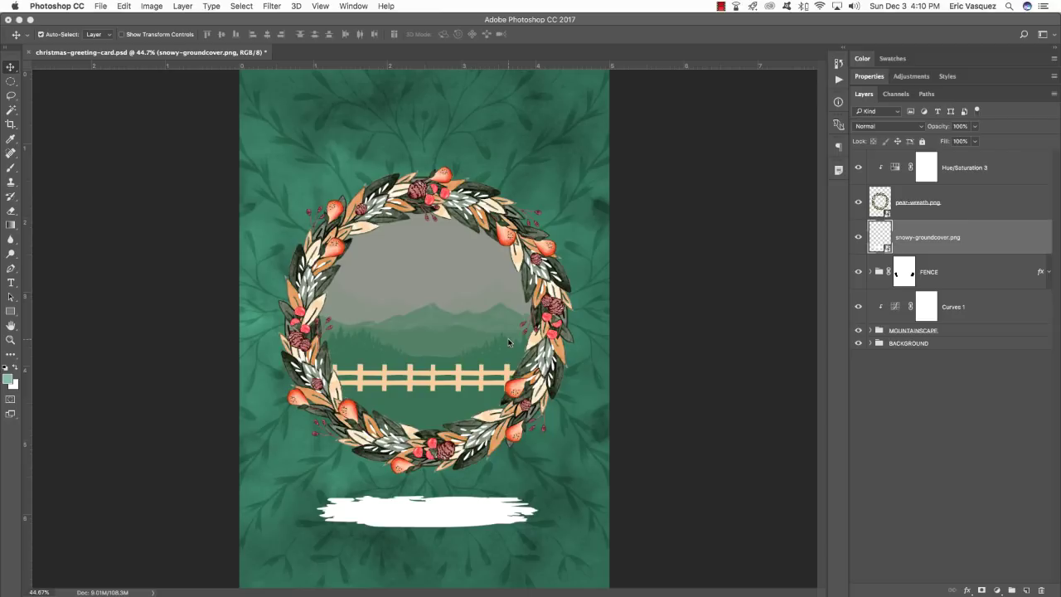
# Add a Color Overlay in #B7C0B4 to the snowy-groundcover.png layer and collapse its effects list
pyautogui.doubleClick(1039, 233)
pyautogui.click(506, 290)
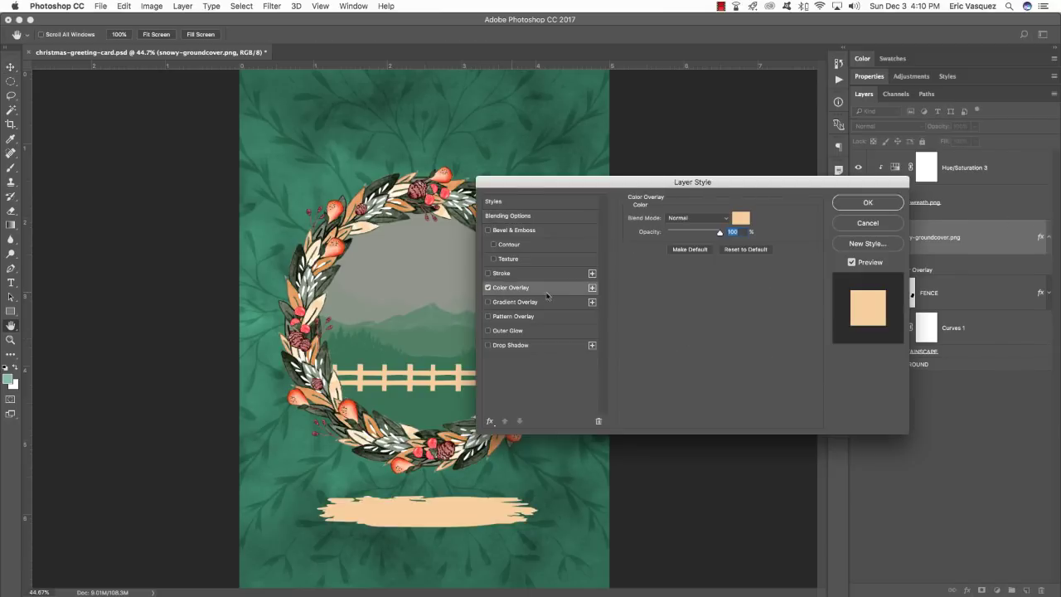
pyautogui.click(740, 219)
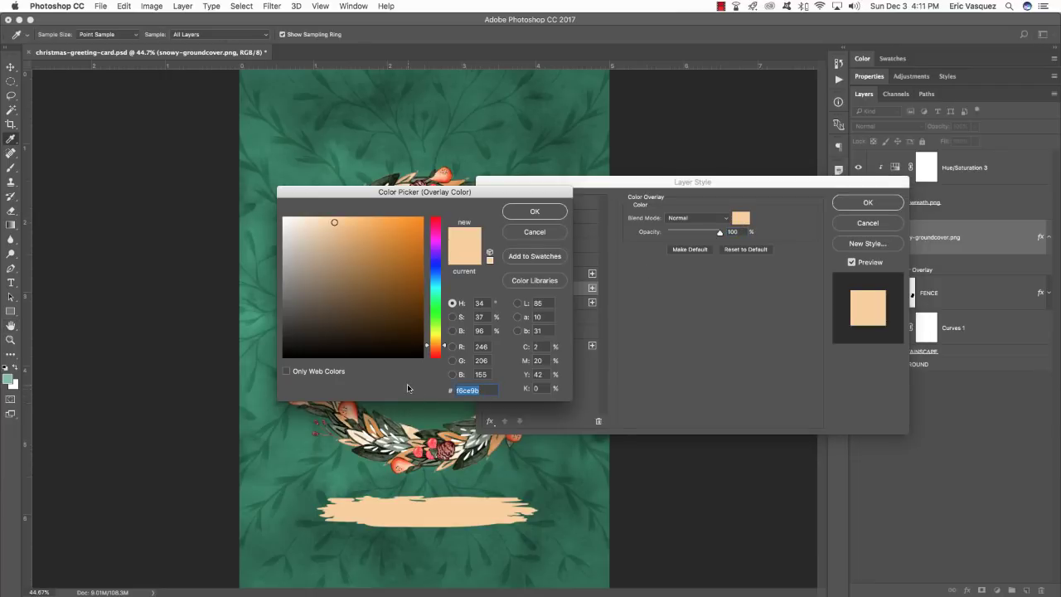
pyautogui.write('B7C')
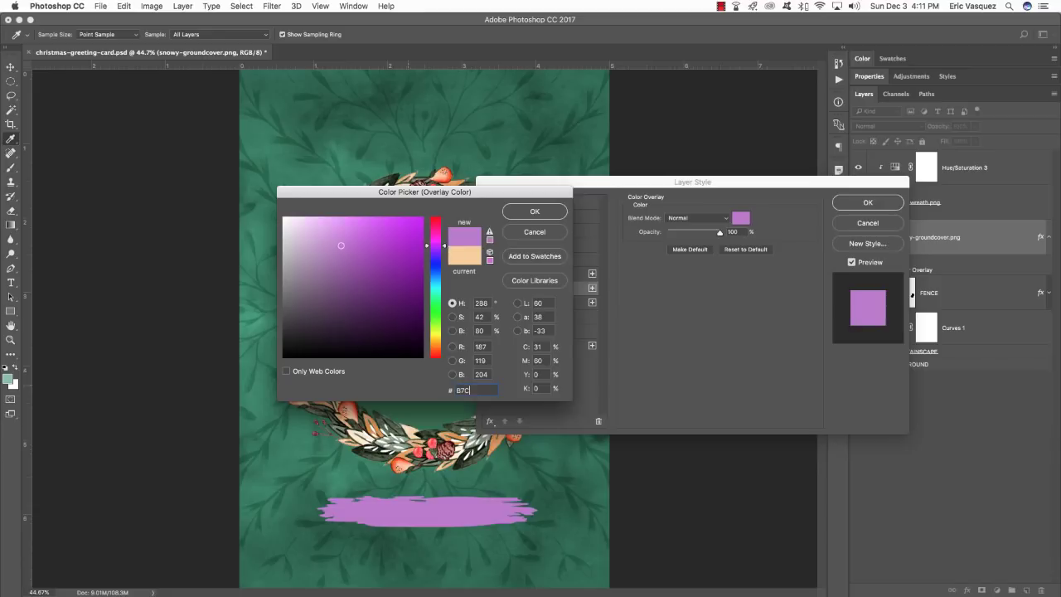
pyautogui.write('0B4')
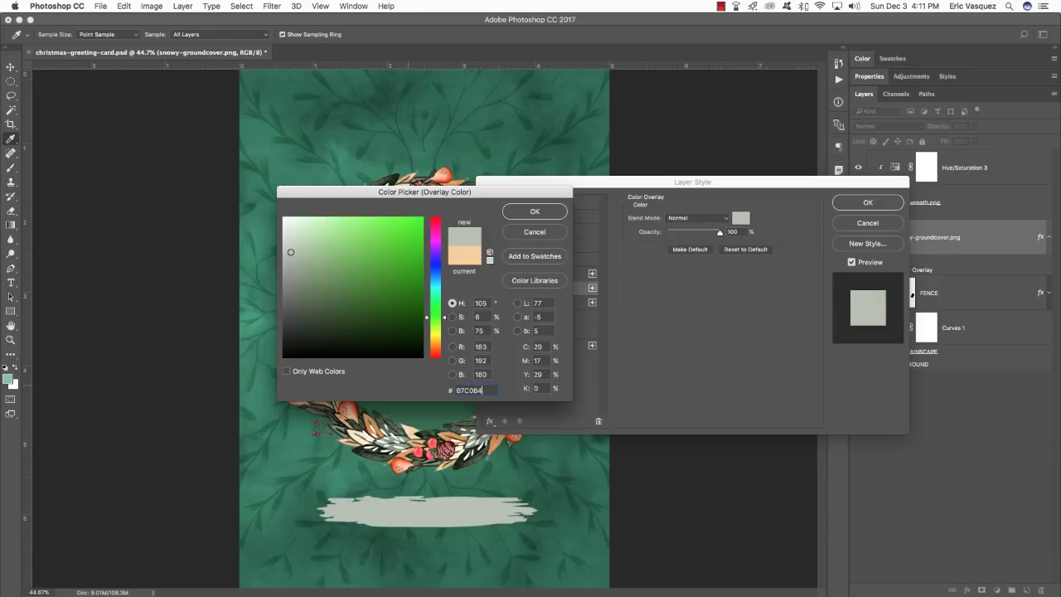
pyautogui.click(544, 214)
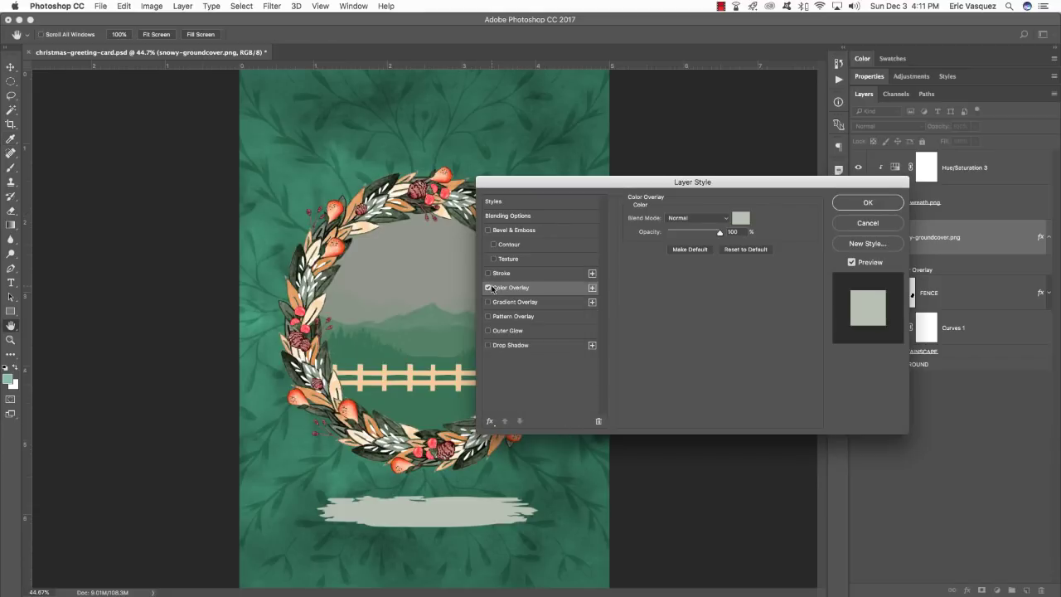
pyautogui.click(867, 203)
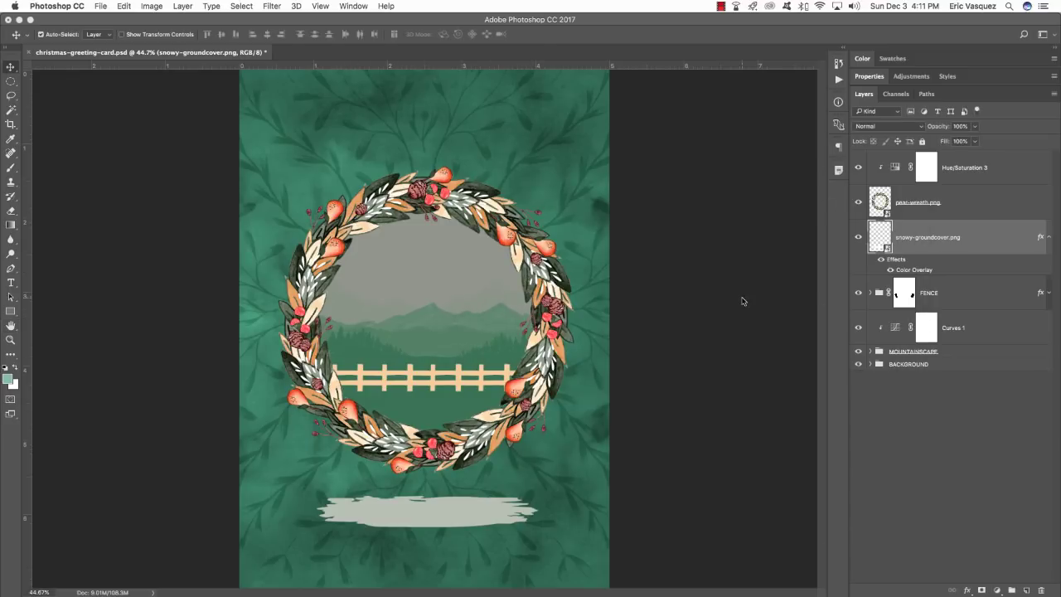
pyautogui.click(1050, 237)
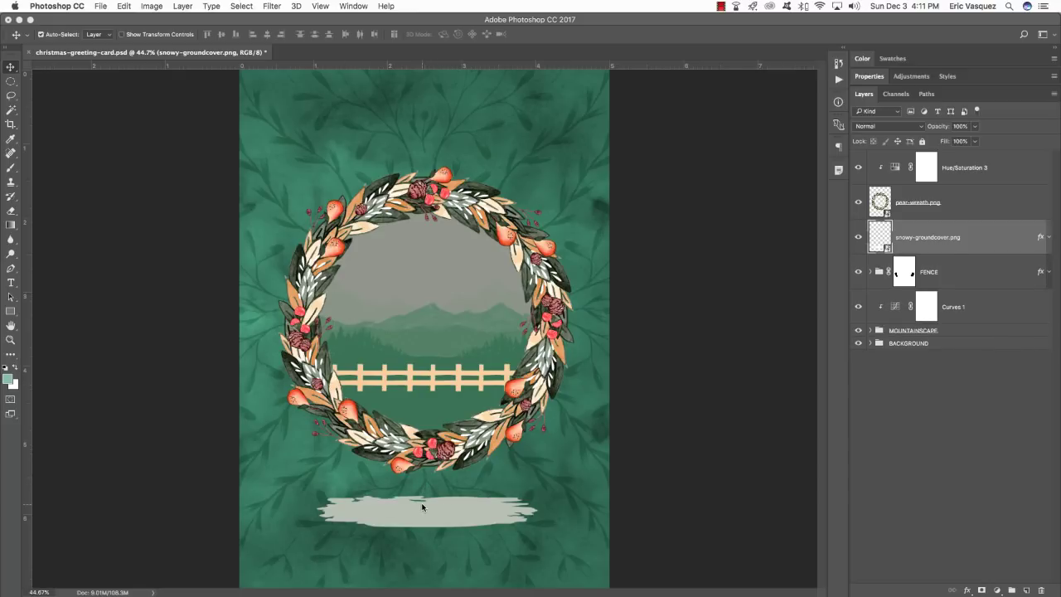
# Switch to Finder and bring cloud-1.png into the greeting card document as a new layer
pyautogui.press('super+Tab')
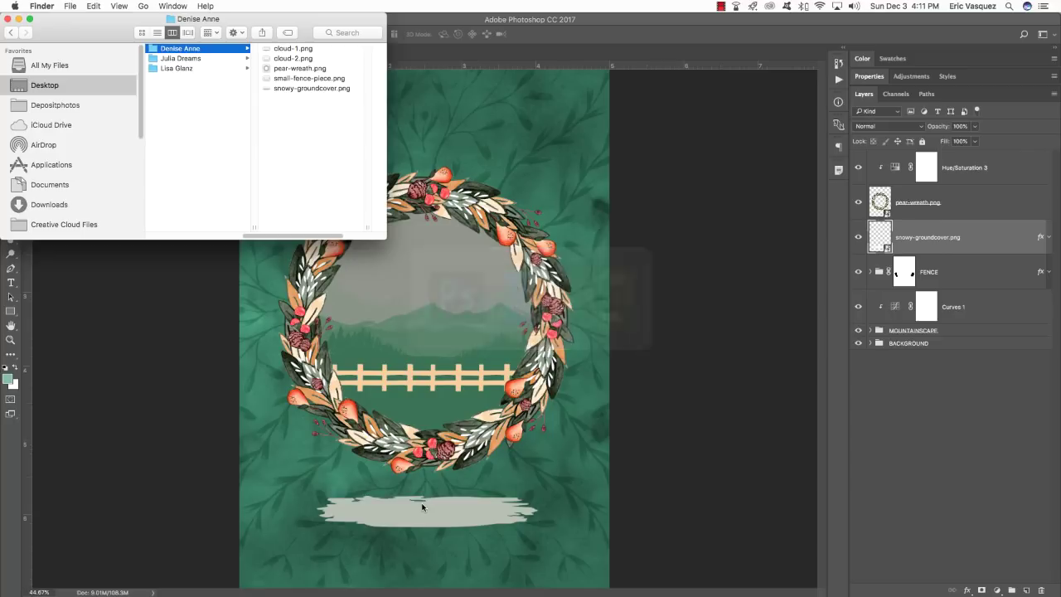
pyautogui.click(295, 50)
pyautogui.press('Return')
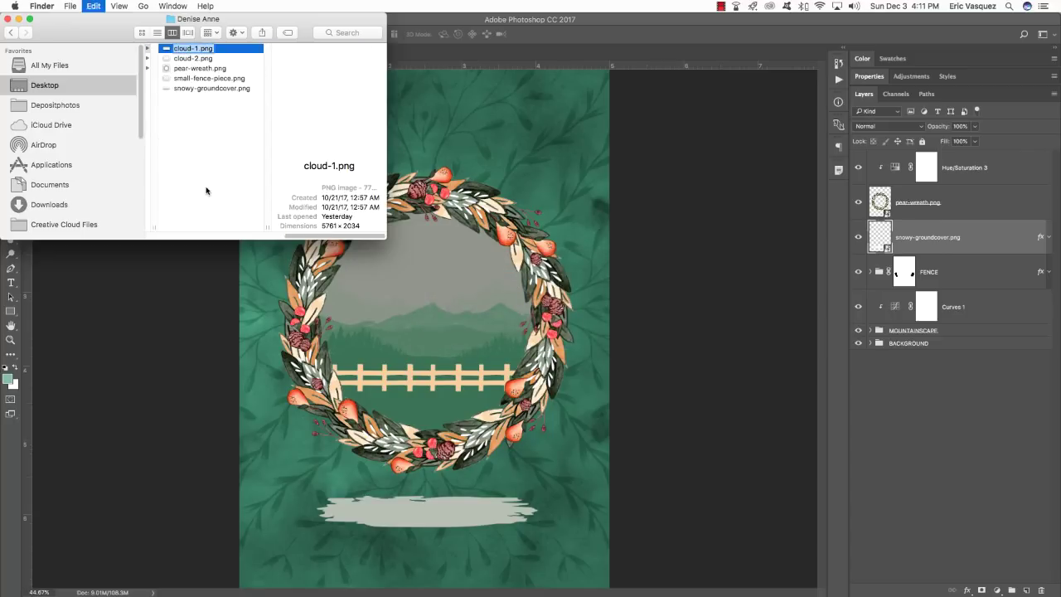
pyautogui.click(206, 191)
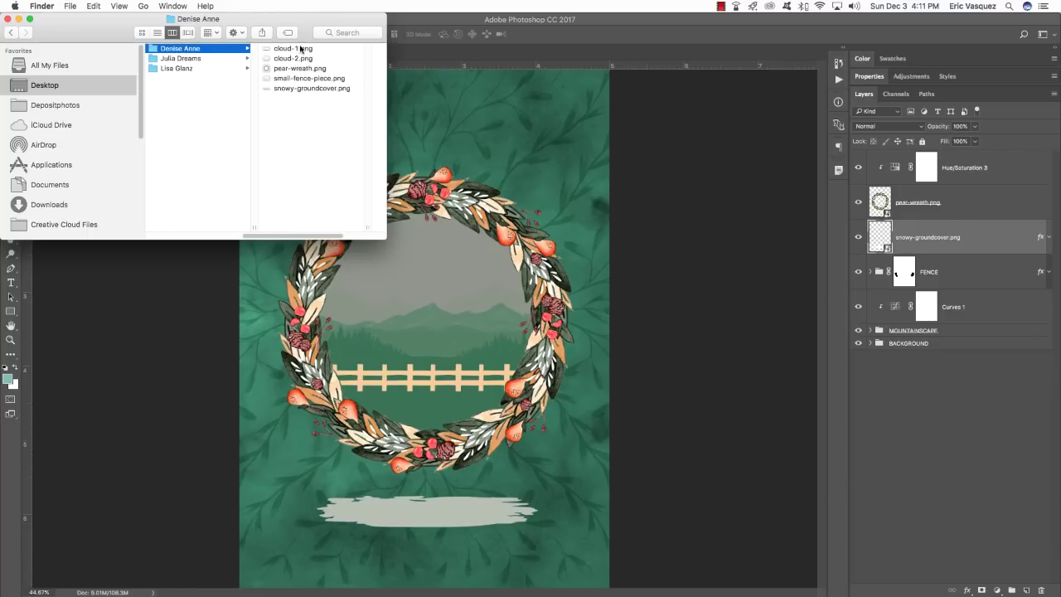
pyautogui.moveTo(294, 49); pyautogui.dragTo(760, 568)
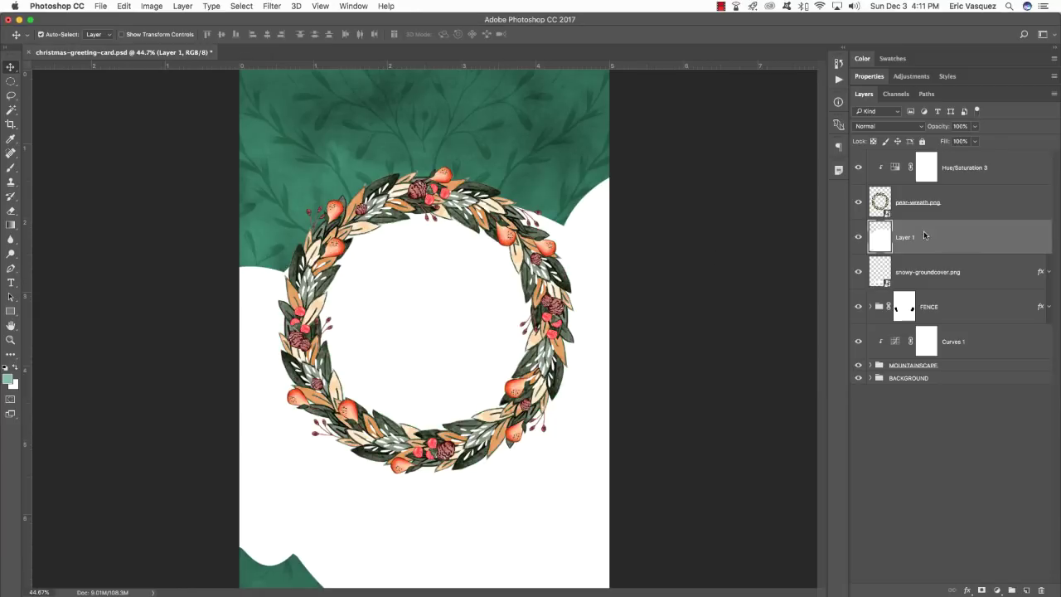
# Name the new cloud layer cloud-1.png and convert it to a Smart Object
pyautogui.doubleClick(906, 238)
pyautogui.write('cloud-1.png')
pyautogui.press('Return')
pyautogui.rightClick(969, 239)
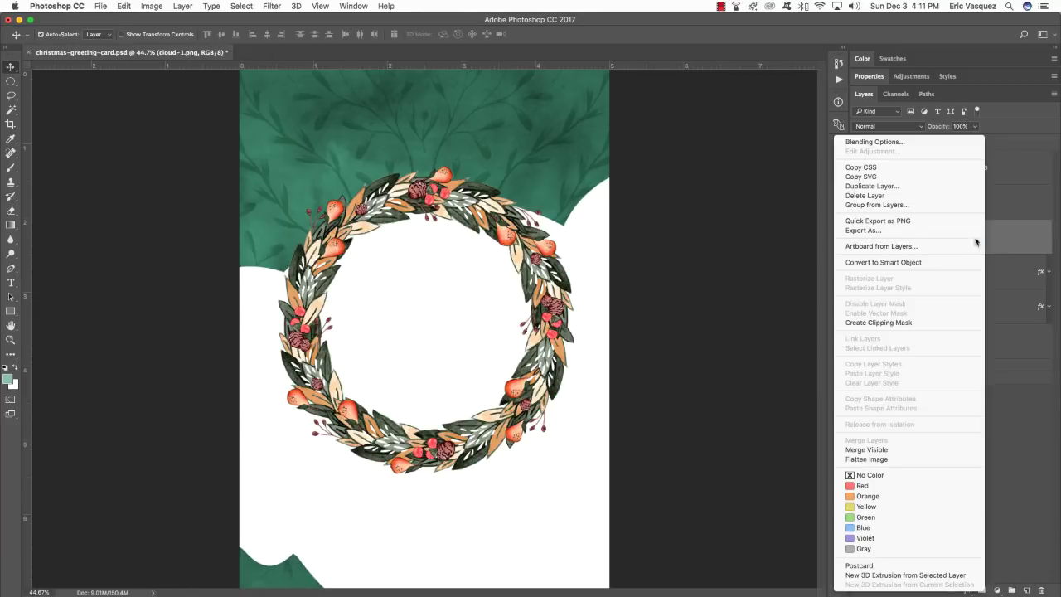
pyautogui.click(906, 260)
# Scale the oversized cloud down to a small size and place it over the wreath's upper right
pyautogui.press('super+t')
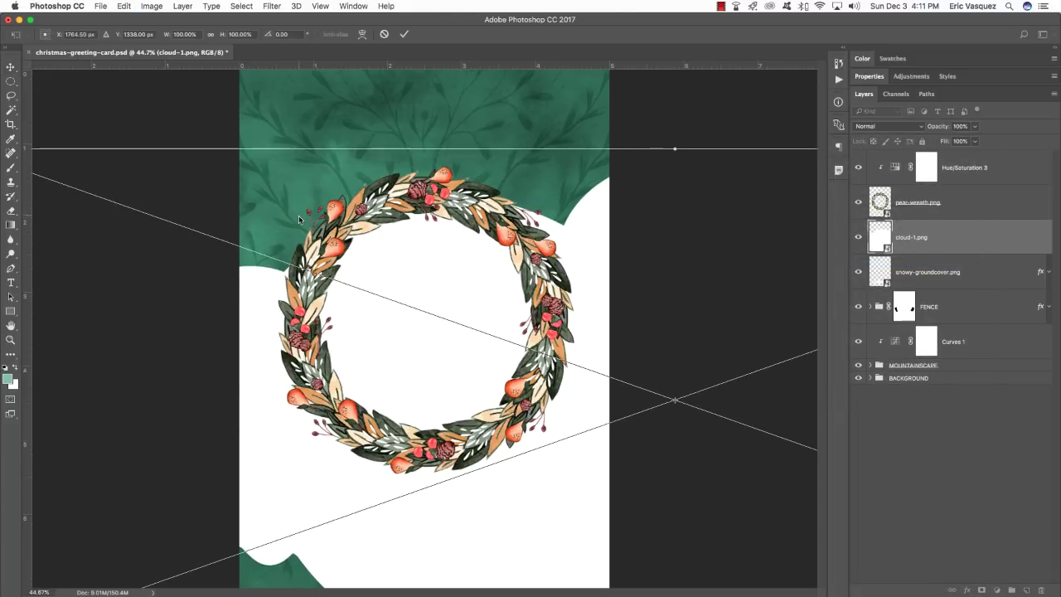
pyautogui.scroll(-5, 298, 215)
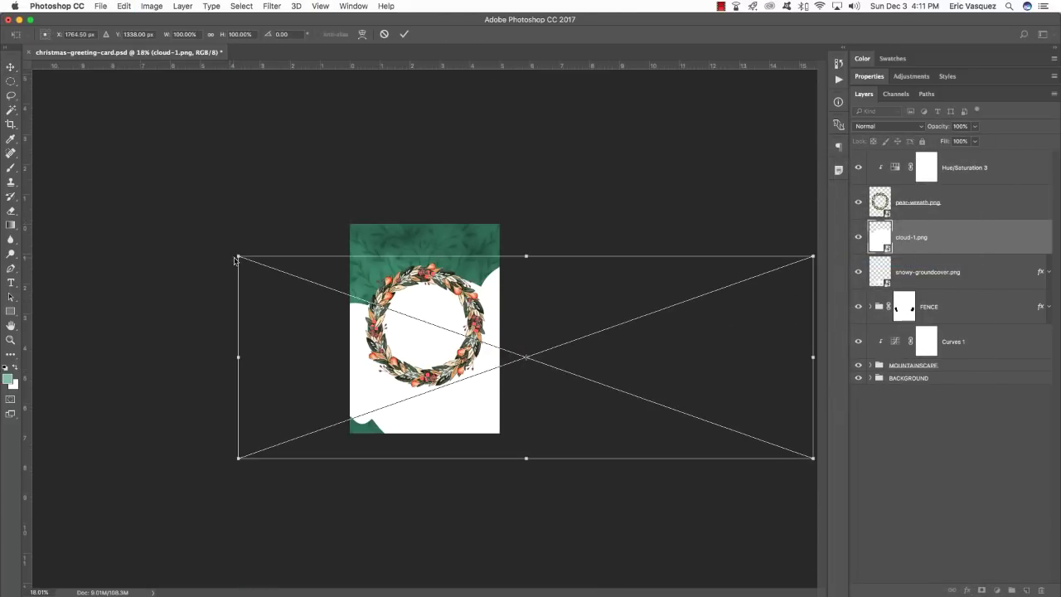
pyautogui.moveTo(236, 255); pyautogui.dragTo(485, 289)
pyautogui.press('Return')
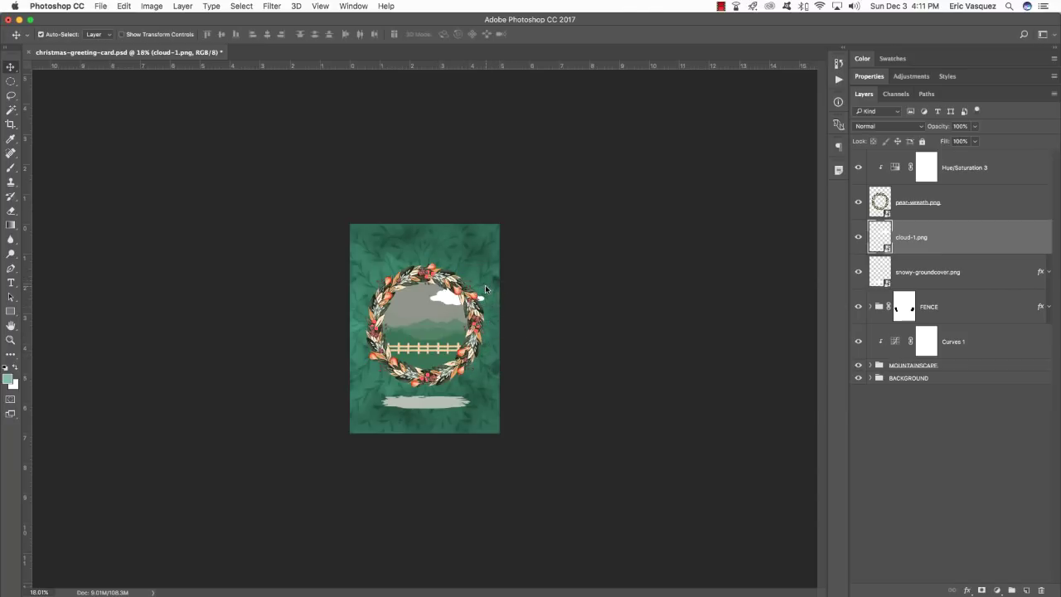
pyautogui.press('super+plus')
pyautogui.press('super+plus')
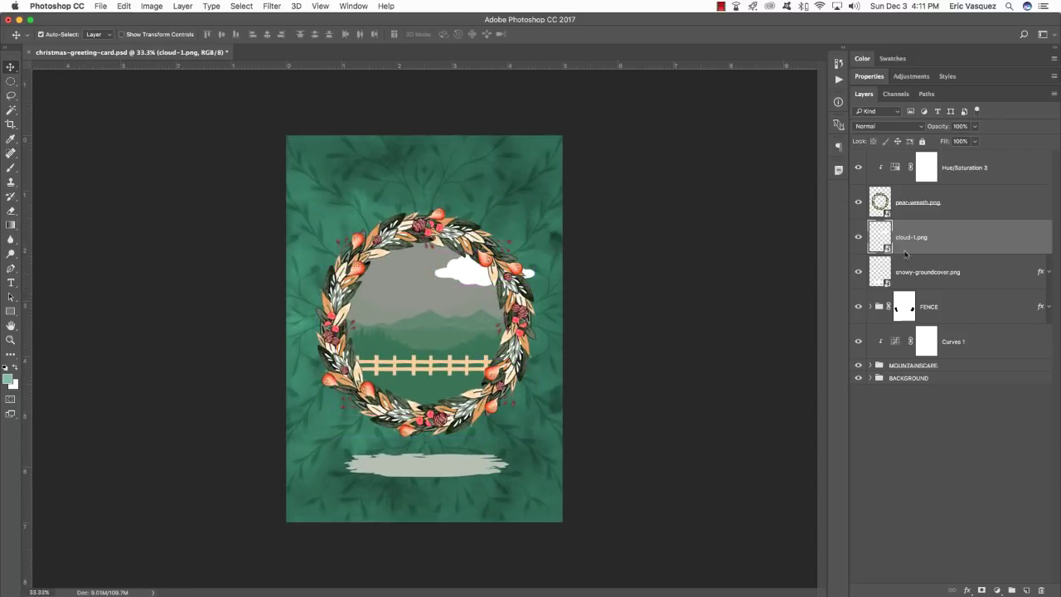
# Move the cloud-1.png and snowy-groundcover.png layers above the Hue/Saturation 3 layer, with the cloud on top
pyautogui.moveTo(945, 240); pyautogui.dragTo(956, 158)
pyautogui.click(958, 275)
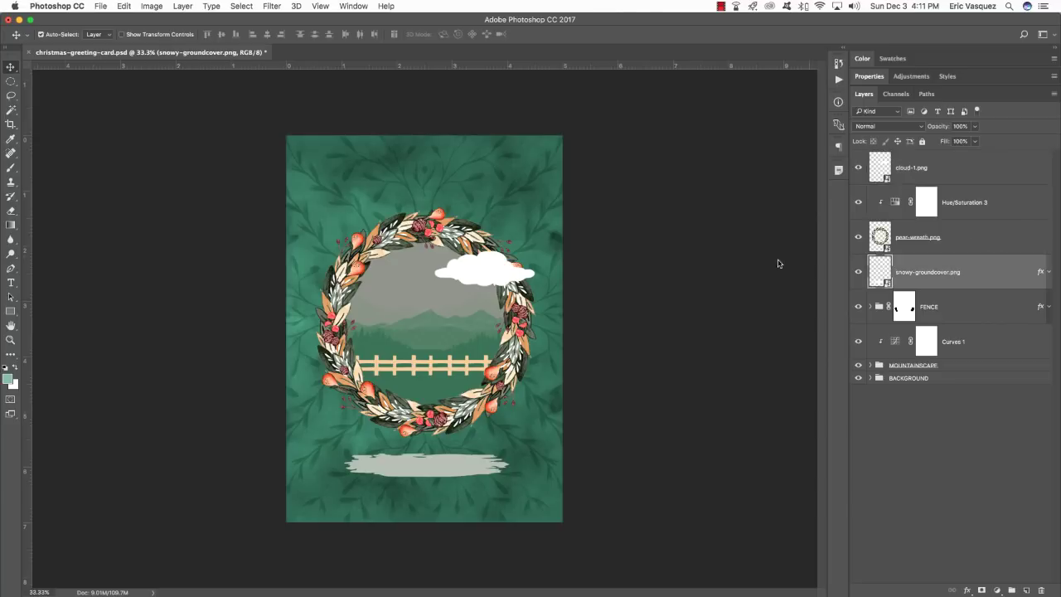
pyautogui.moveTo(970, 271); pyautogui.dragTo(960, 189)
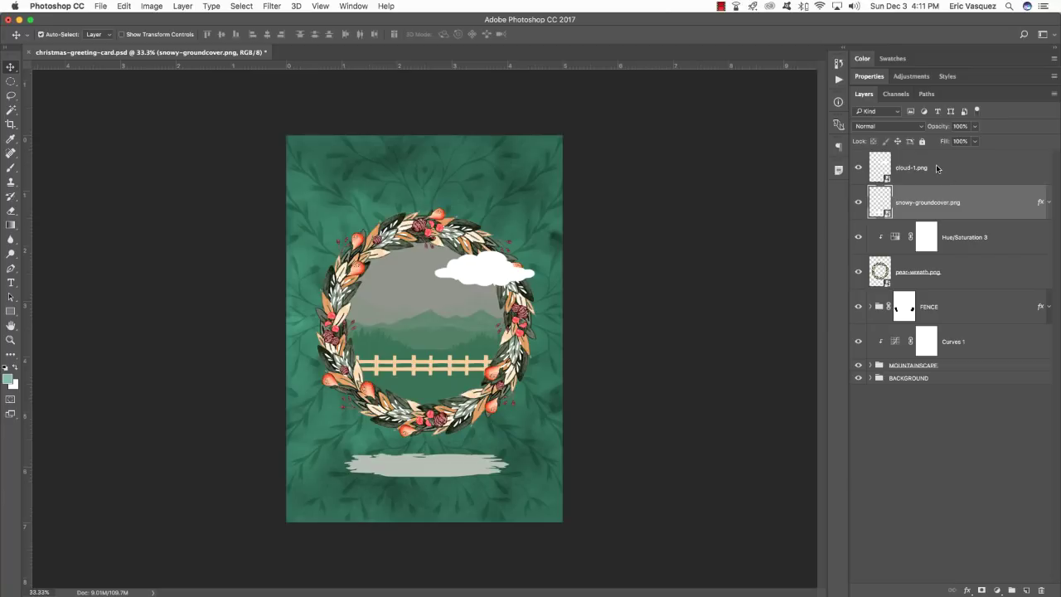
# Scale the cloud down to about 8.7% and shift it slightly up and right on the wreath's upper-right edge
pyautogui.click(941, 168)
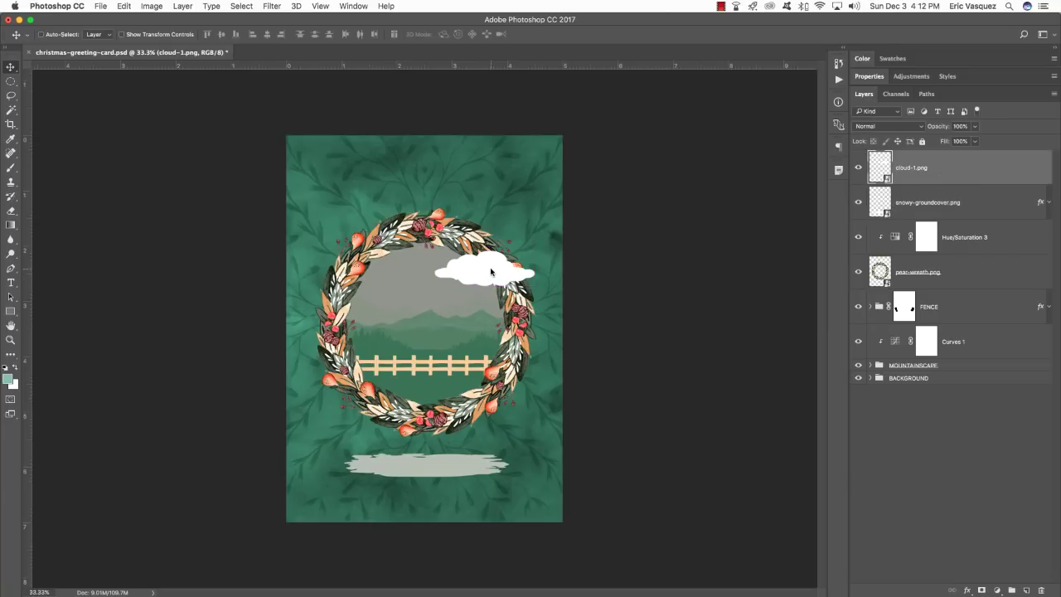
pyautogui.hotkey('ctrl', 't')
pyautogui.moveTo(493, 271); pyautogui.dragTo(533, 246)
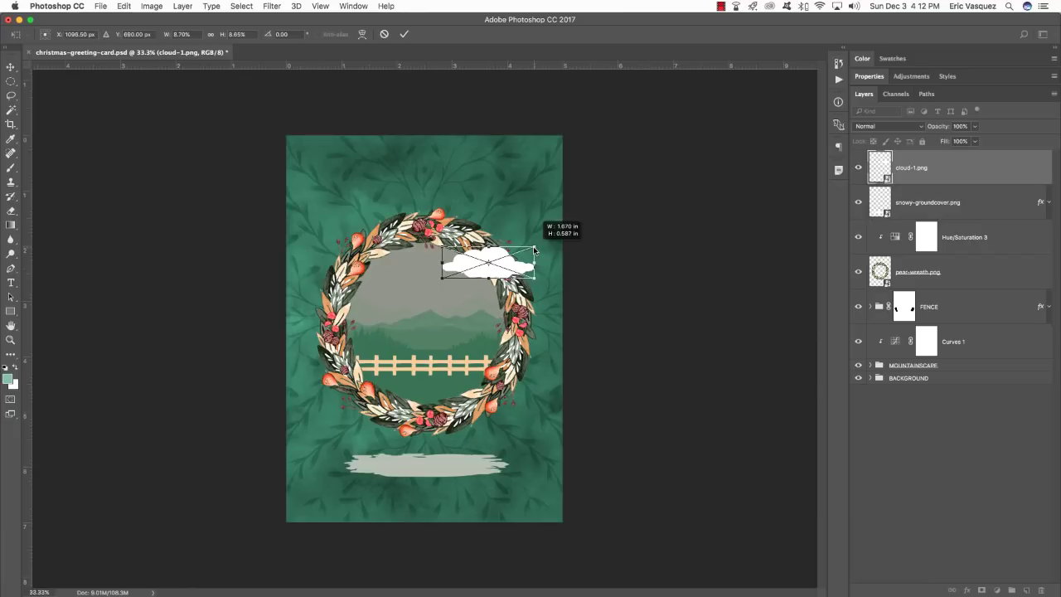
pyautogui.press('Return')
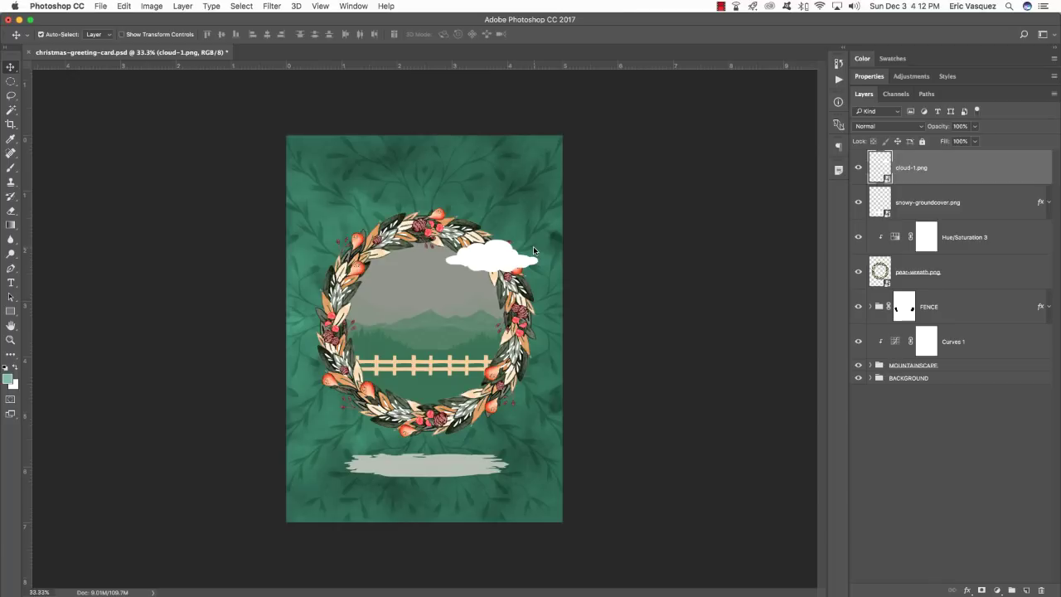
# Duplicate the cloud beneath the original layer, scale the copy to about 6.3% and place it on the wreath's left edge
pyautogui.press('super+j')
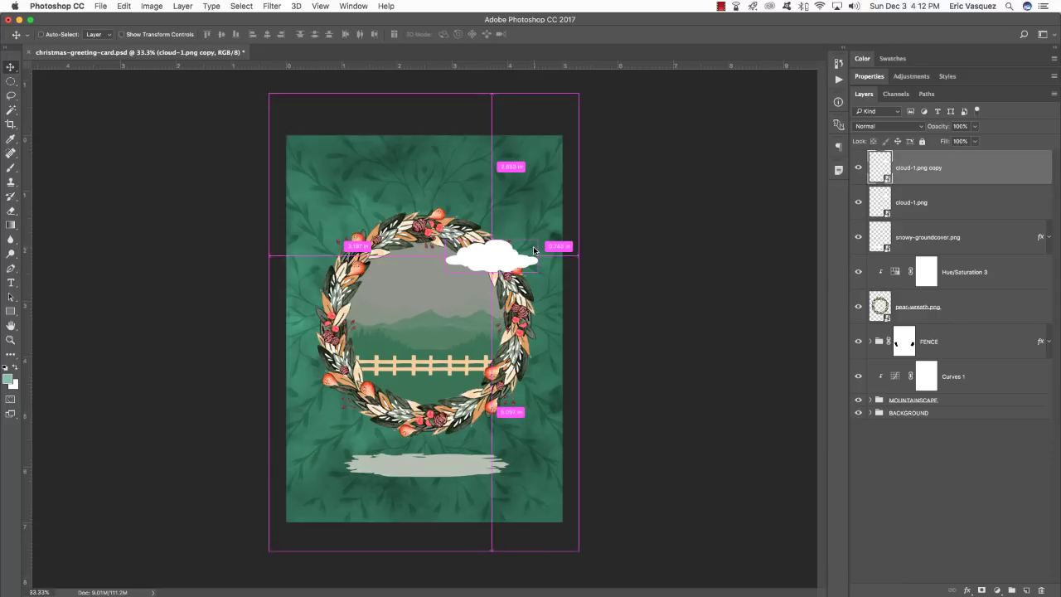
pyautogui.press('super+bracketleft')
pyautogui.press('super+t')
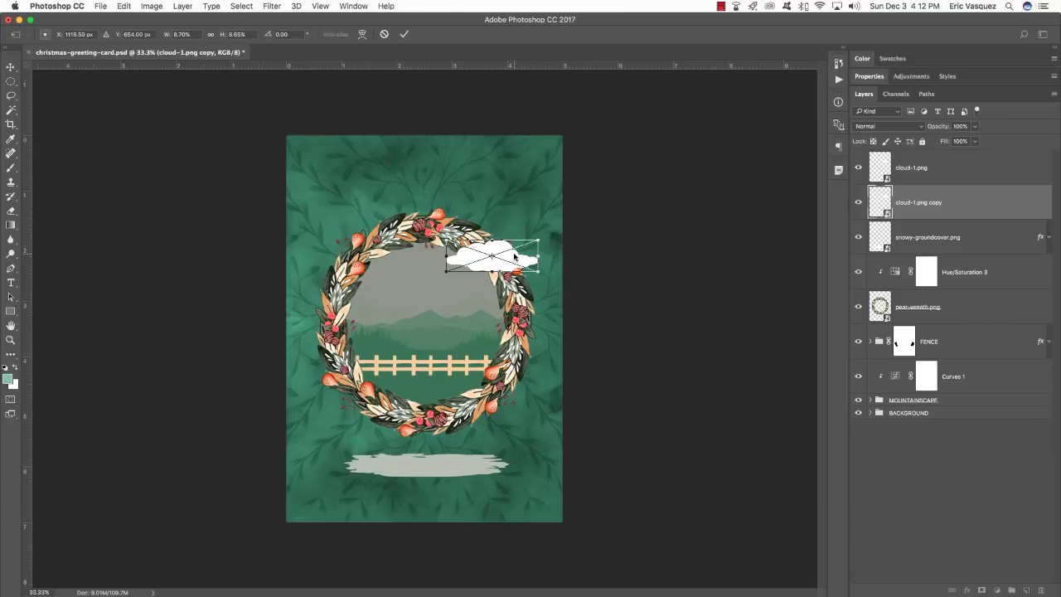
pyautogui.moveTo(514, 257); pyautogui.dragTo(373, 301)
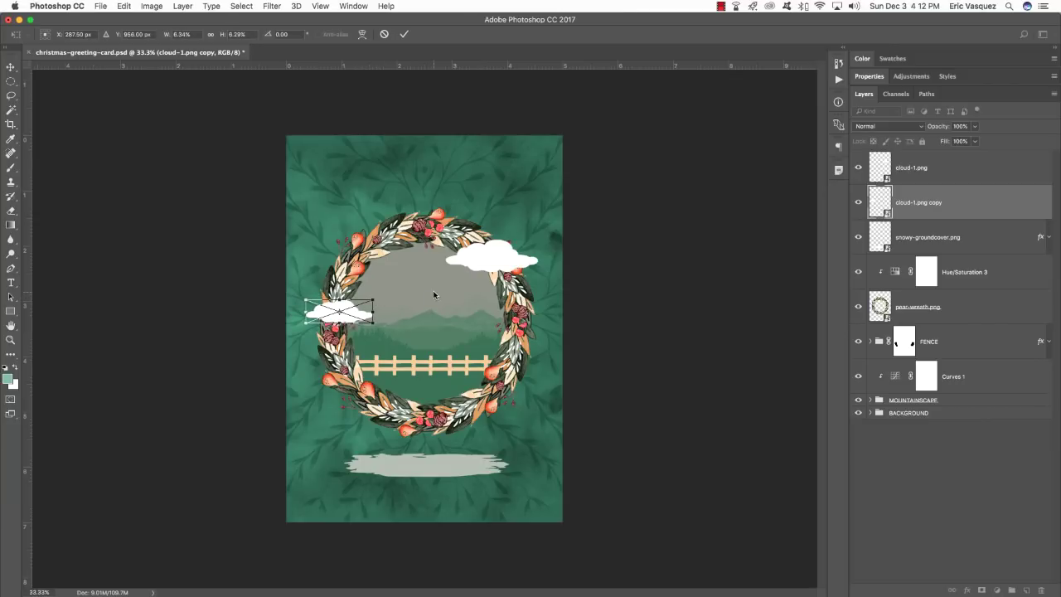
pyautogui.press('Return')
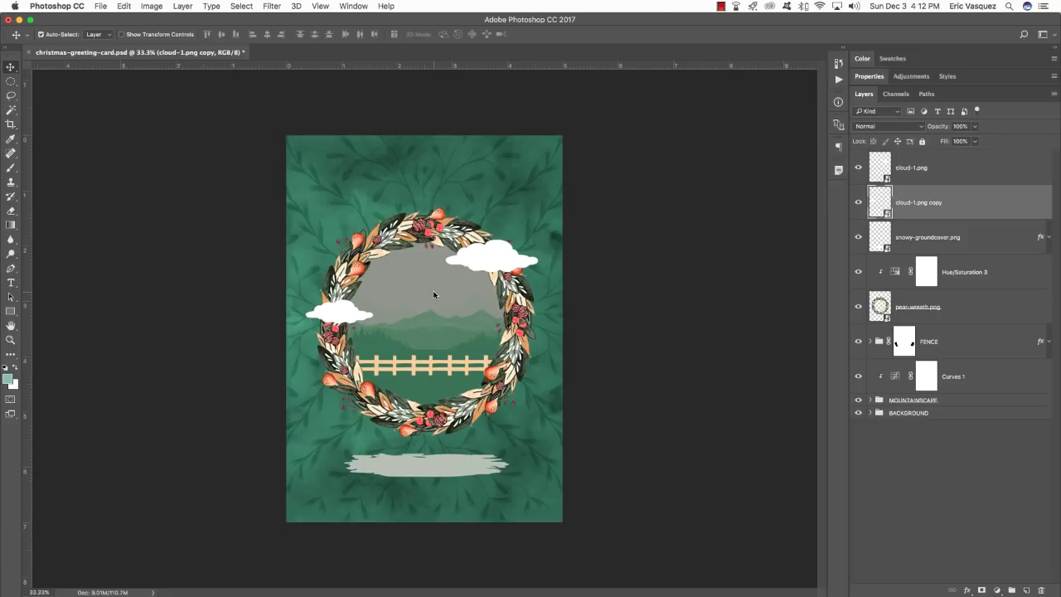
# Switch to Finder, open cloud-2.png from the designer's folder in Photoshop, and bring its cloud into the christmas-greeting-card.psd document
pyautogui.press('super+Tab')
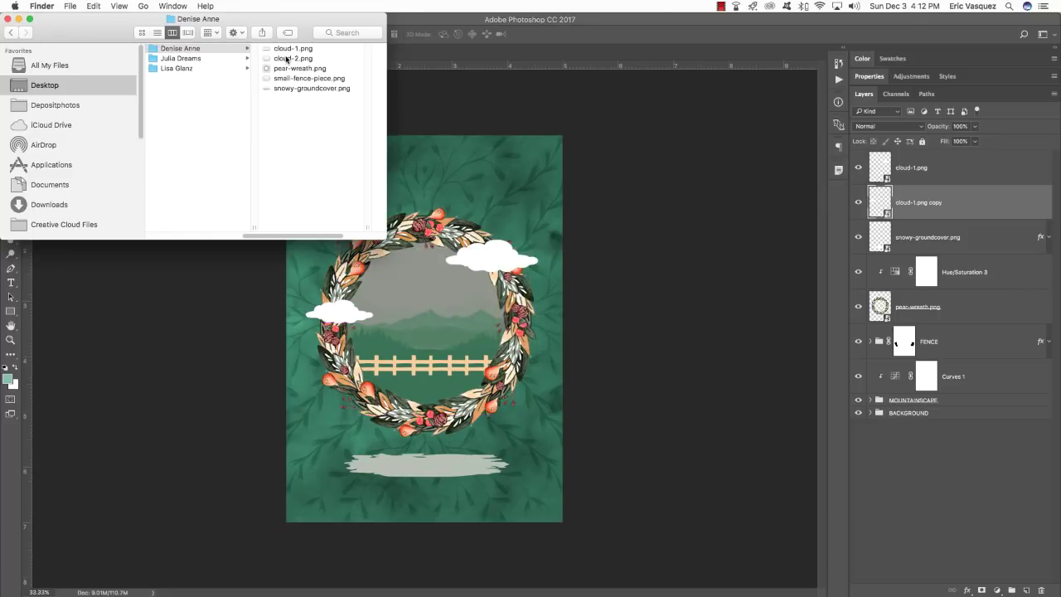
pyautogui.click(286, 58)
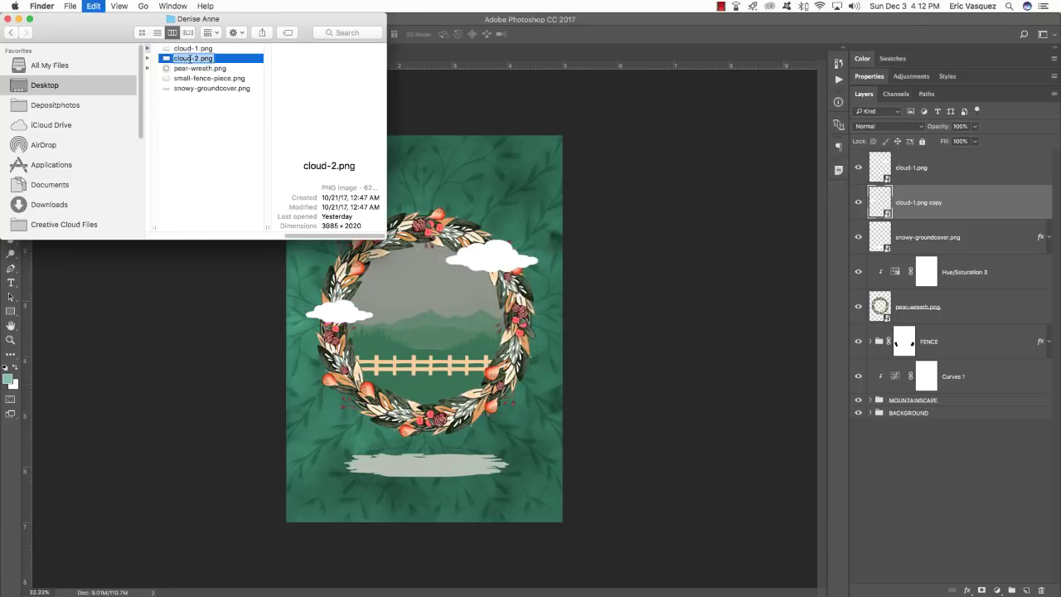
pyautogui.press('Left')
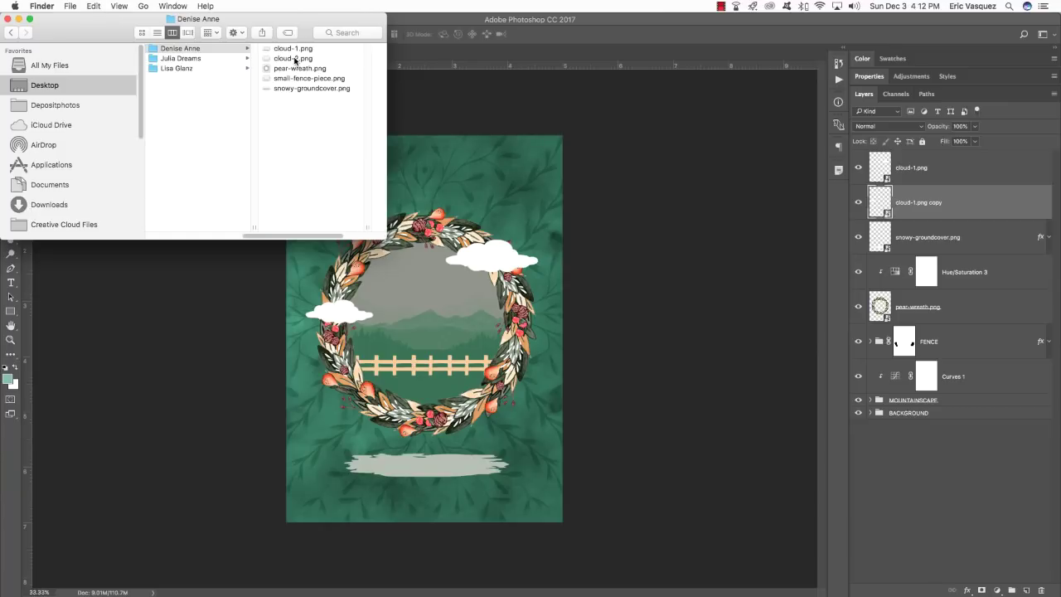
pyautogui.click(761, 570)
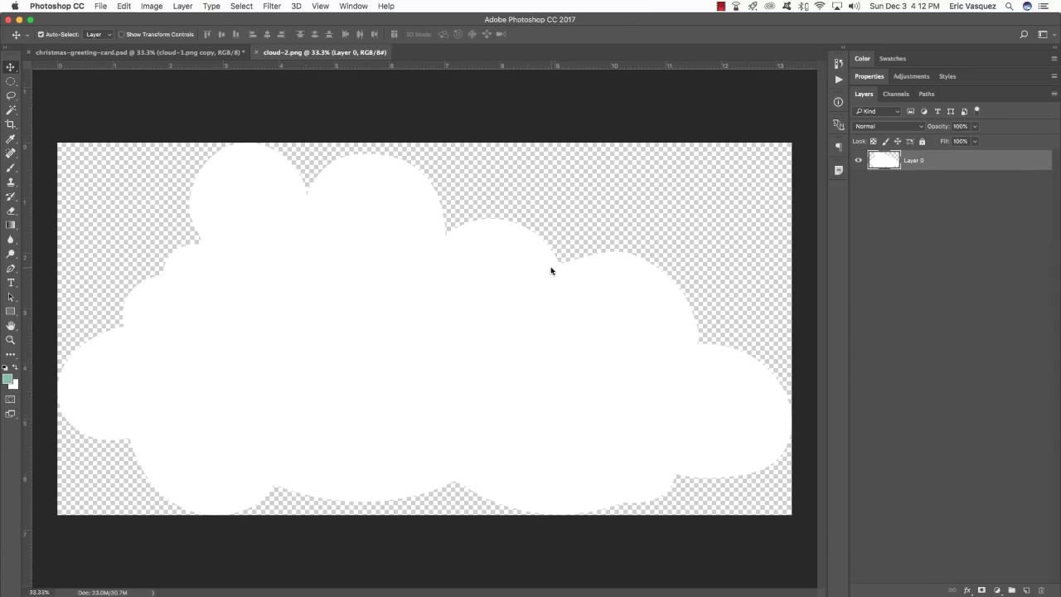
pyautogui.moveTo(283, 52); pyautogui.dragTo(673, 464)
pyautogui.moveTo(730, 498); pyautogui.dragTo(567, 238)
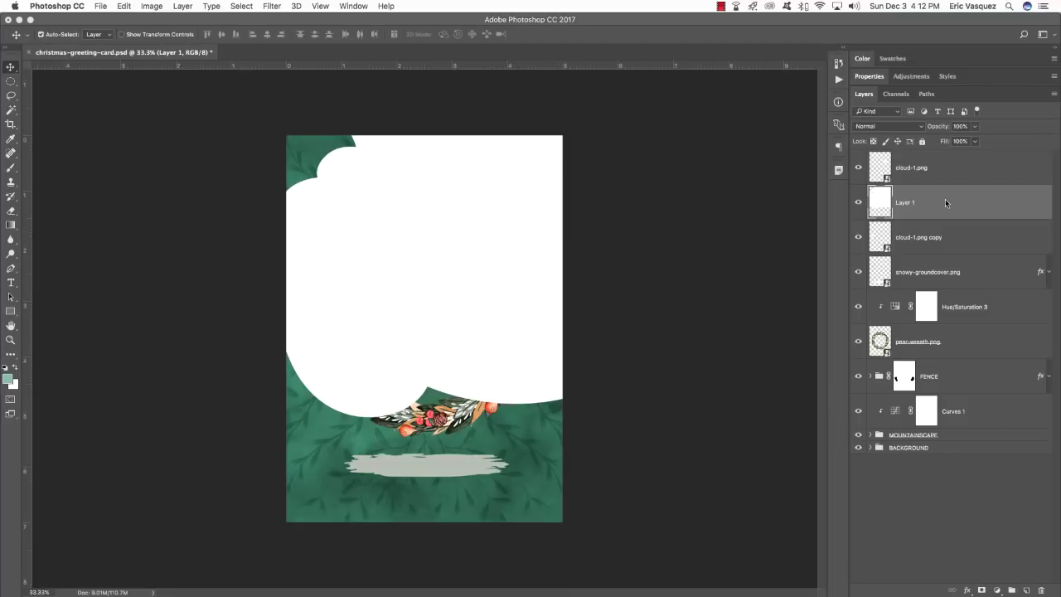
# Rename the imported cloud layer as cloud-2.png and convert it to a Smart Object
pyautogui.doubleClick(905, 203)
pyautogui.write('cloud-2.png')
pyautogui.press('Return')
pyautogui.rightClick(883, 202)
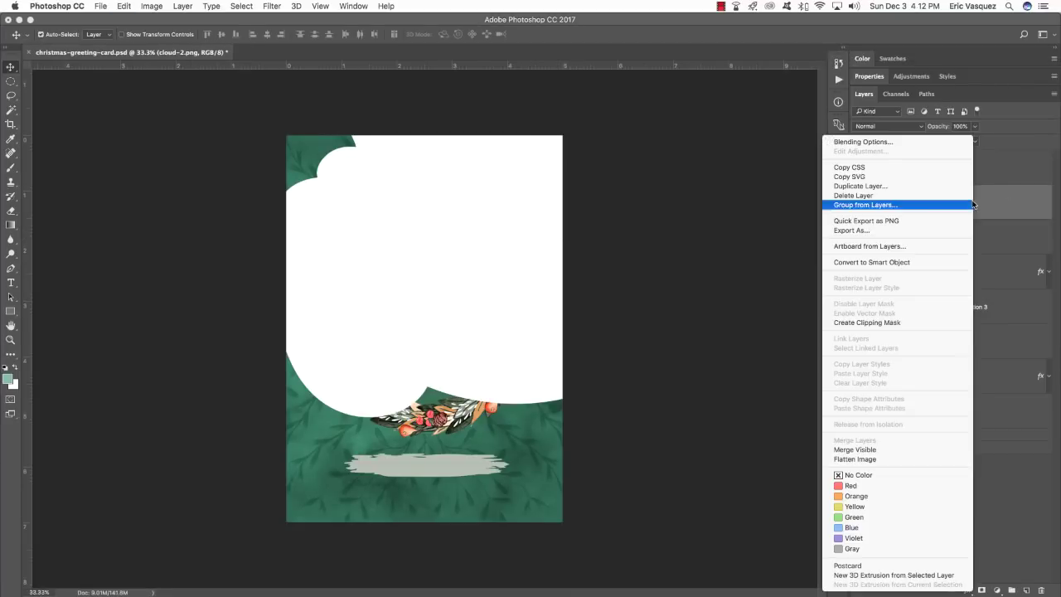
pyautogui.click(885, 263)
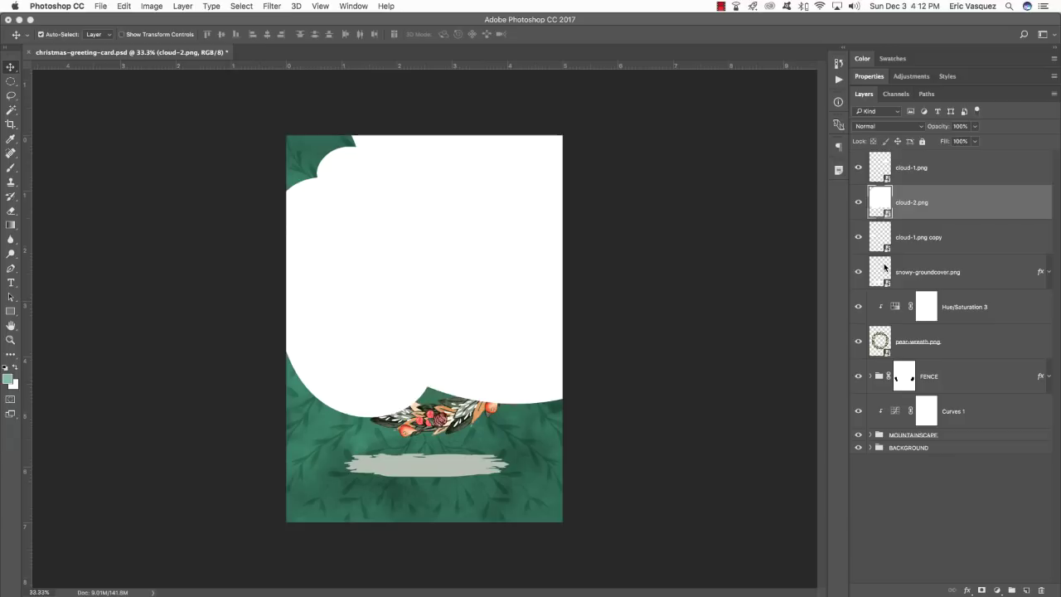
# Bring the cloud-2.png layer above cloud-1.png and scale it down to about 9.7% over the wreath's upper left
pyautogui.press('super+bracketright')
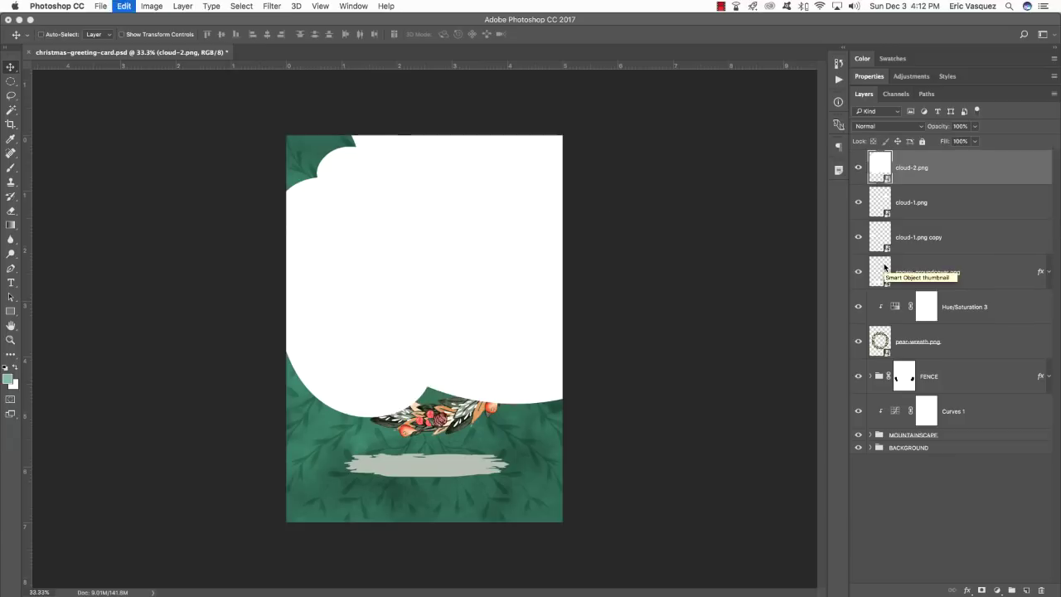
pyautogui.press('super+t')
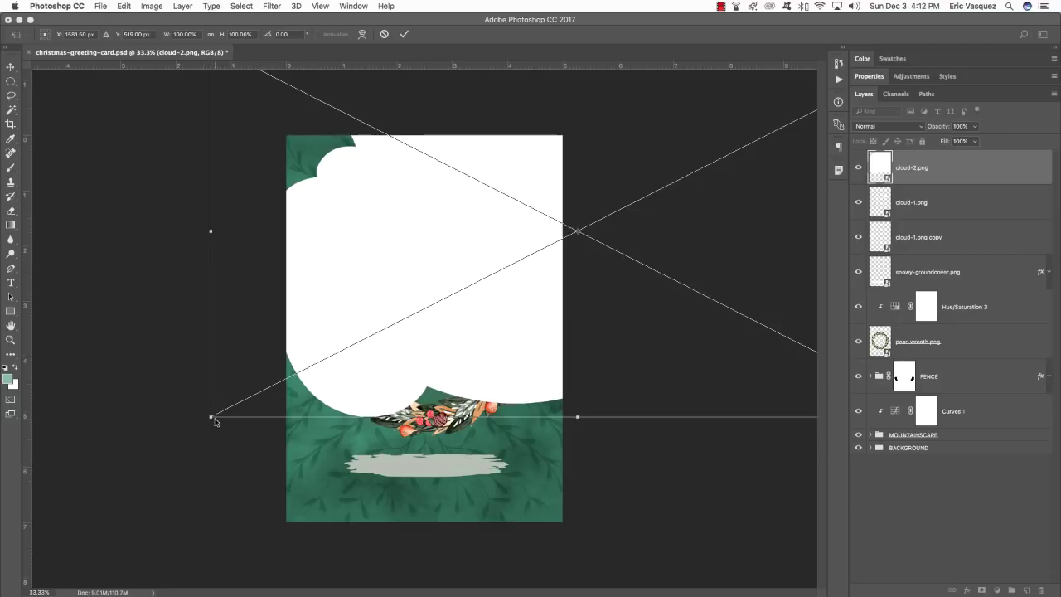
pyautogui.moveTo(214, 418); pyautogui.dragTo(330, 242)
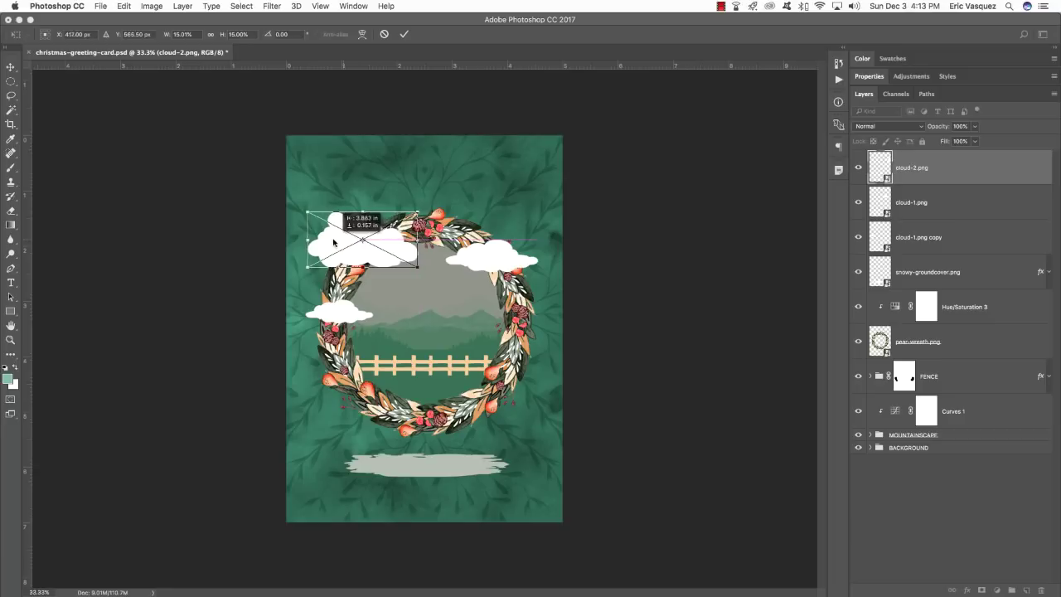
pyautogui.moveTo(419, 267); pyautogui.dragTo(371, 241)
pyautogui.press('Return')
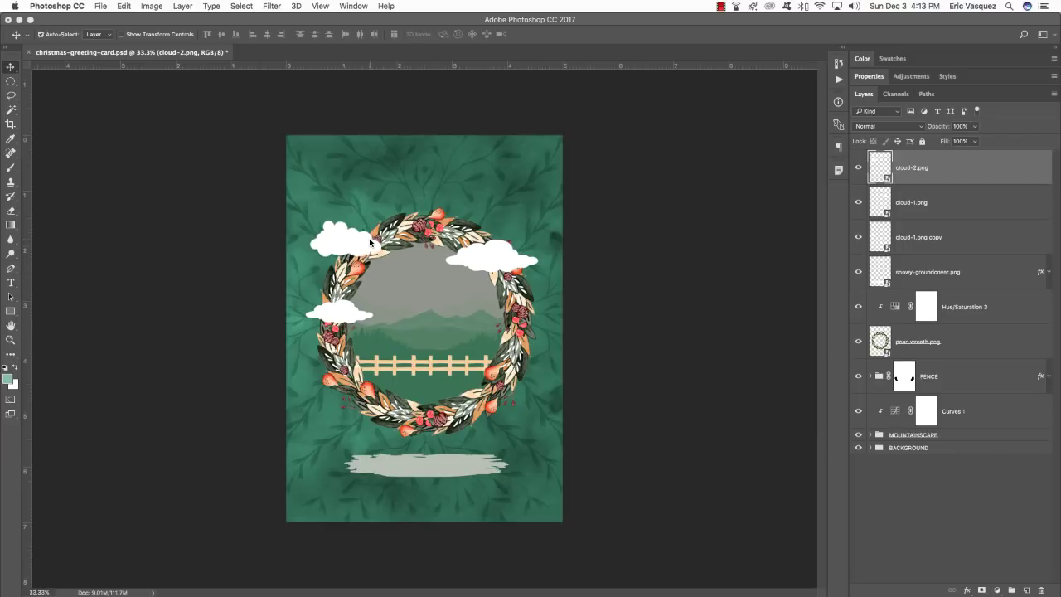
# Scale the cloud-2.png cloud down to about 6.2% and nudge it right onto the wreath's upper-left edge
pyautogui.hotkey('shift', 'Down')
pyautogui.hotkey('ctrl', 't')
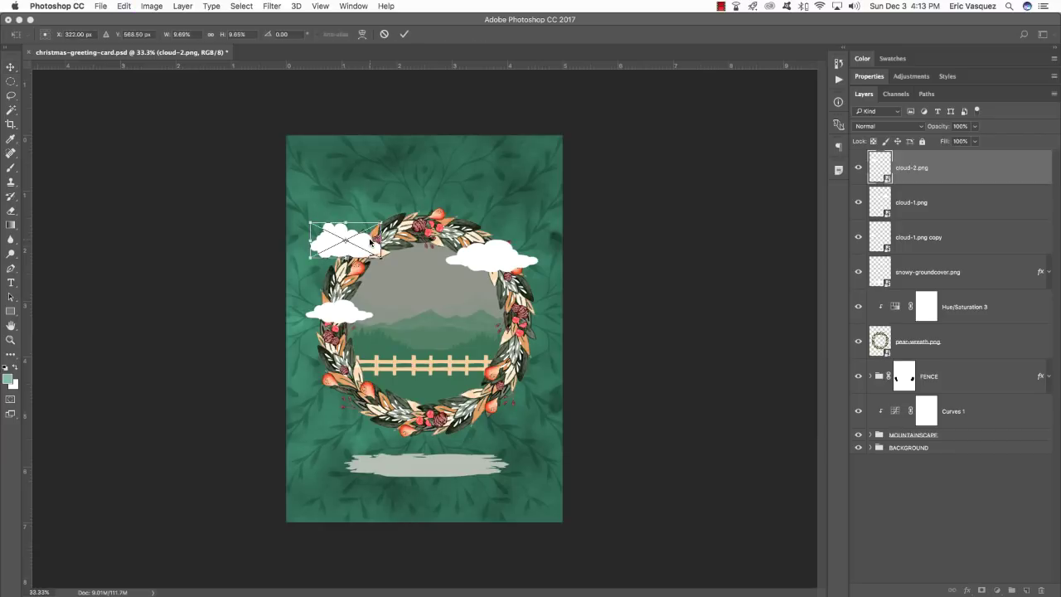
pyautogui.moveTo(383, 261); pyautogui.dragTo(373, 250)
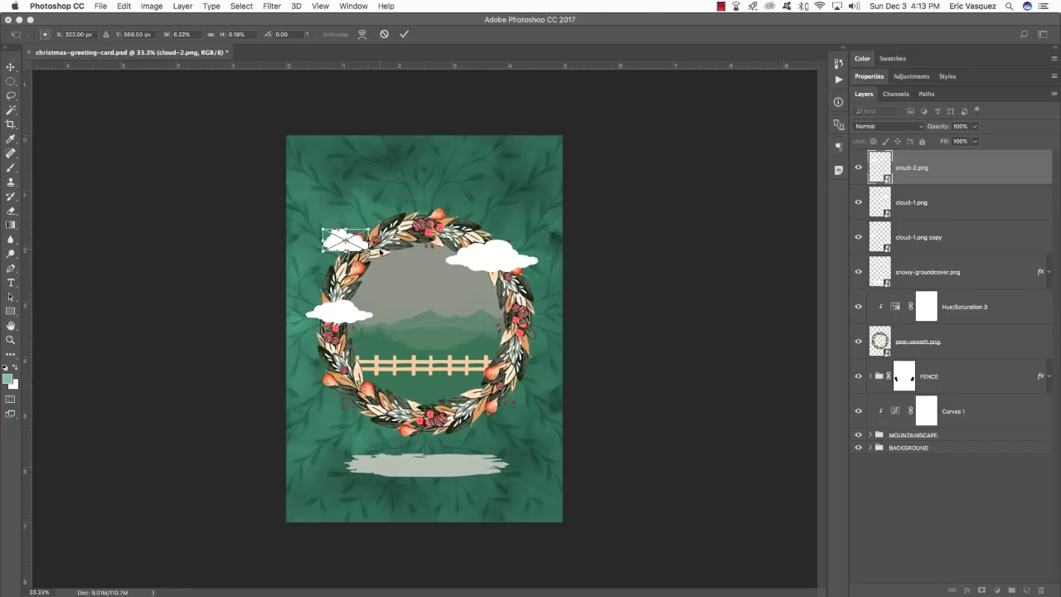
pyautogui.press('Return')
pyautogui.hotkey('shift', 'Right')
pyautogui.hotkey('shift', 'Right')
pyautogui.hotkey('shift', 'Right')
pyautogui.hotkey('shift', 'Right')
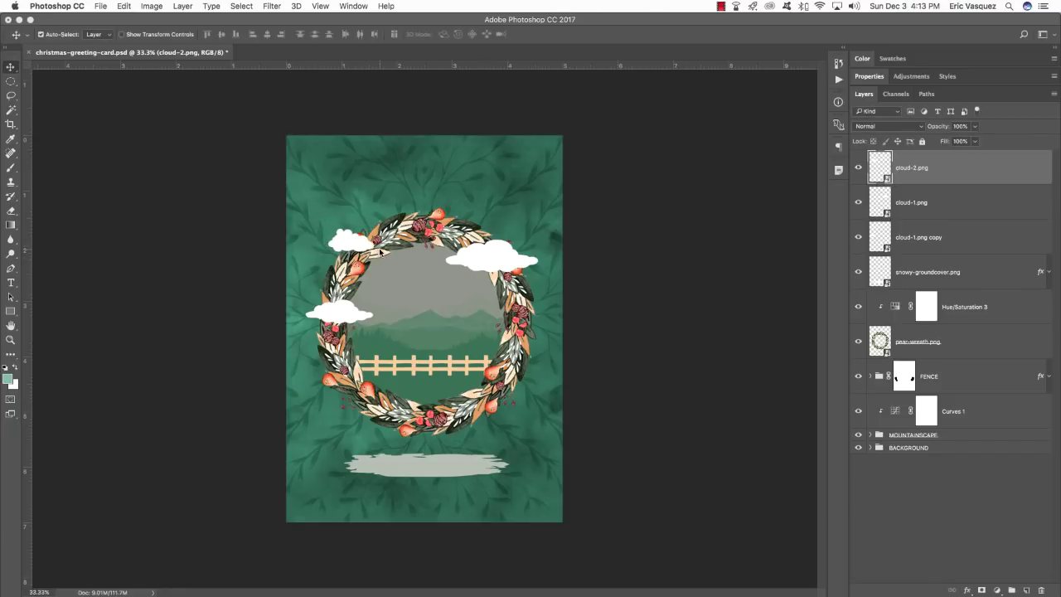
pyautogui.hotkey('shift', 'Right')
pyautogui.hotkey('shift', 'Right')
# Nudge the cloud-1.png copy on the wreath's left edge slightly right and up
pyautogui.rightClick(351, 314)
pyautogui.click(357, 315)
pyautogui.hotkey('shift', 'Right')
pyautogui.hotkey('shift', 'Right')
pyautogui.hotkey('shift', 'Right')
pyautogui.hotkey('shift', 'Right')
pyautogui.hotkey('shift', 'Right')
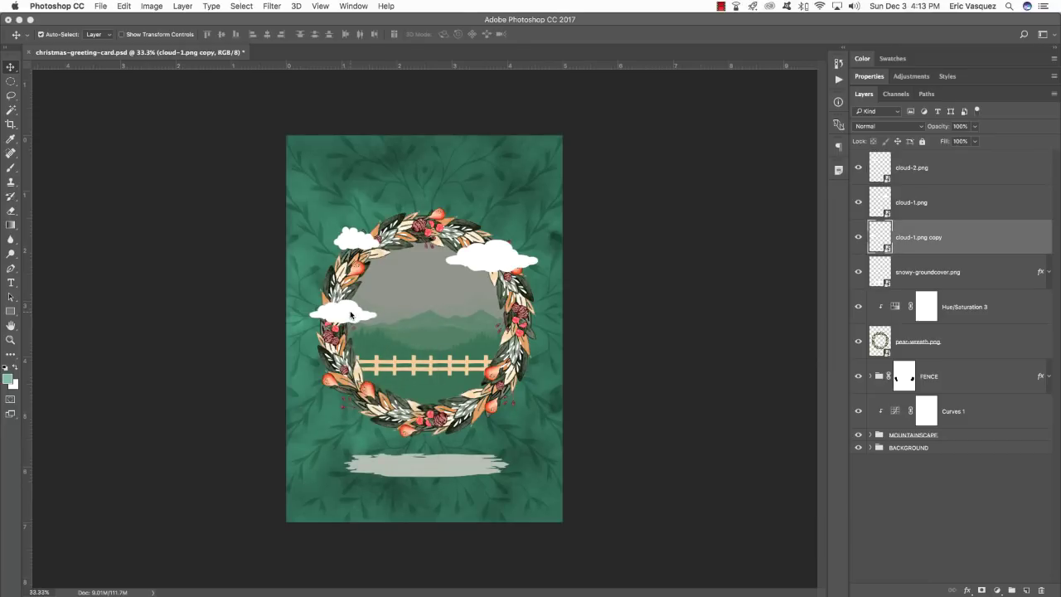
pyautogui.hotkey('shift', 'Right')
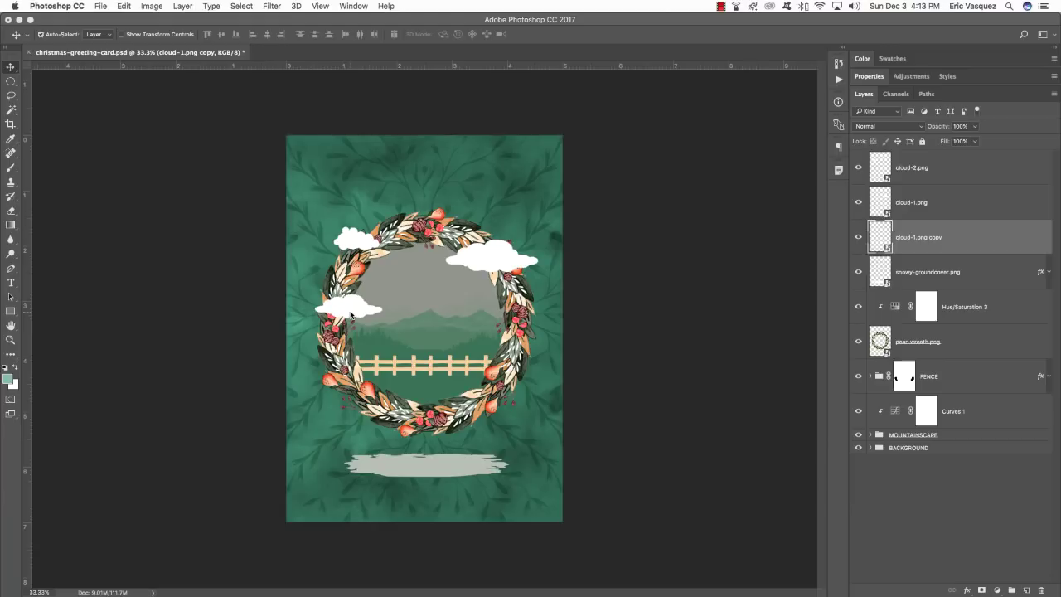
pyautogui.hotkey('shift', 'Left')
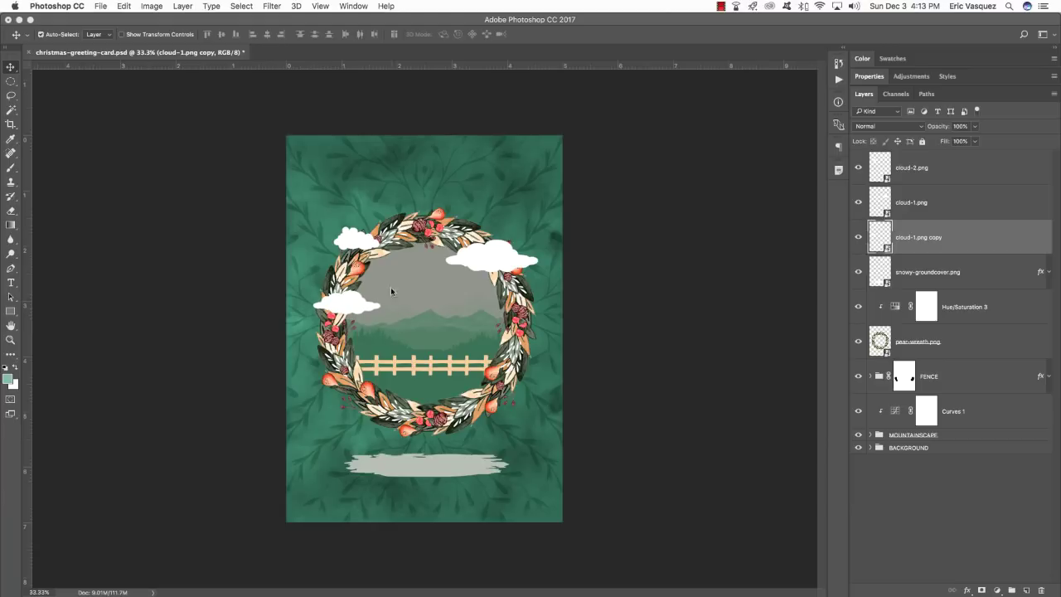
# Duplicate the cloud-2.png layer, move the copy beneath the original, and place it on the wreath's right edge
pyautogui.rightClick(356, 241)
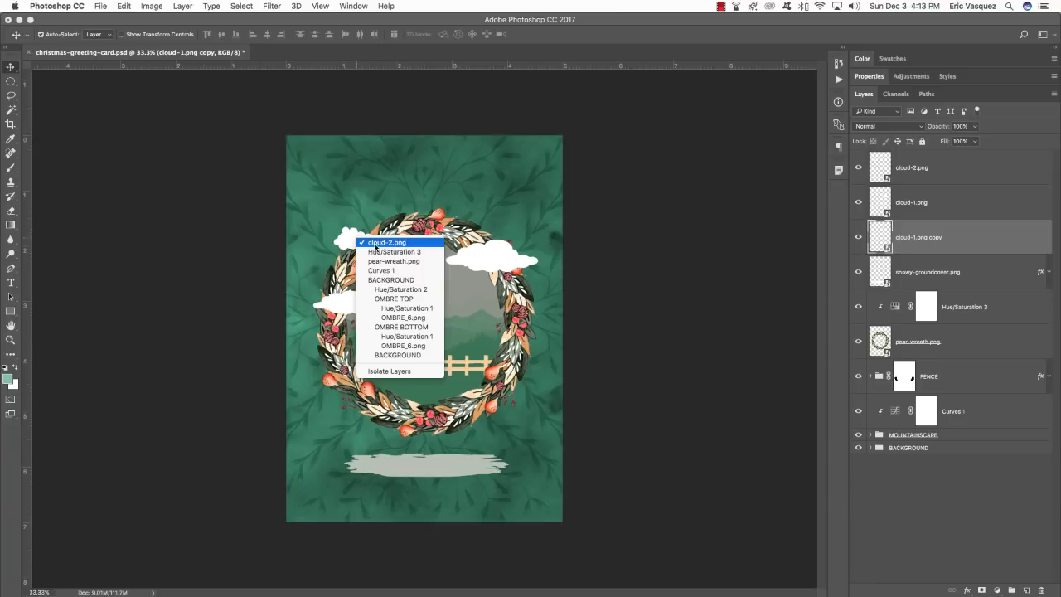
pyautogui.click(398, 243)
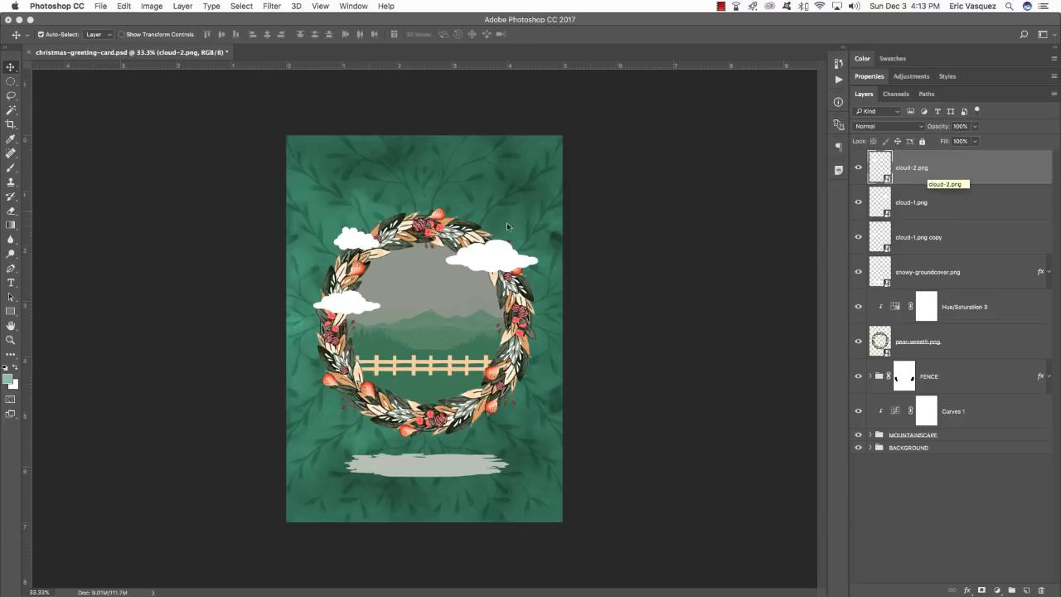
pyautogui.scroll(3, 482, 229)
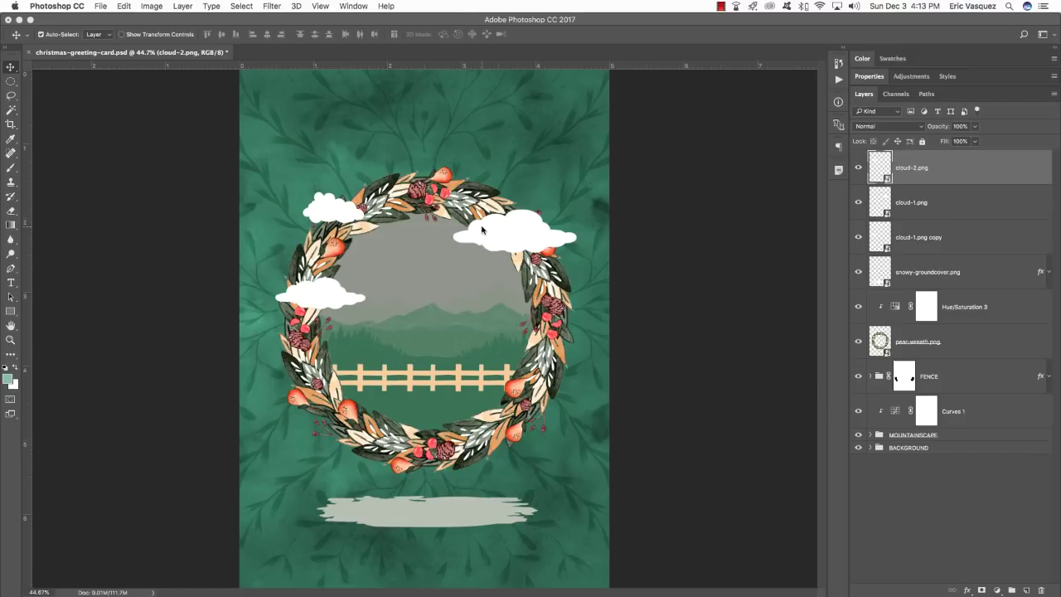
pyautogui.press('super+j')
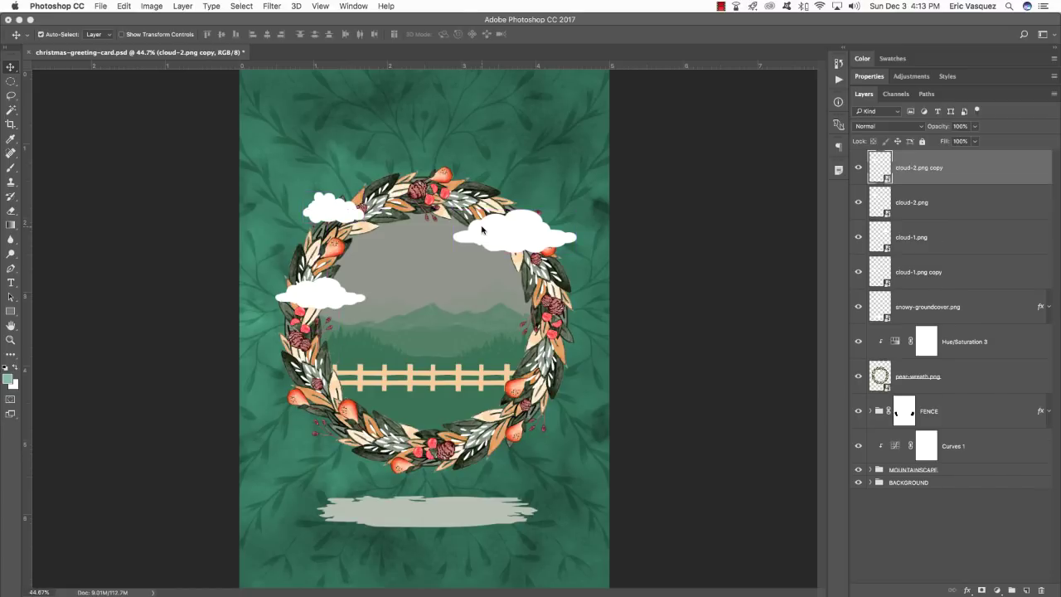
pyautogui.press('super+bracketleft')
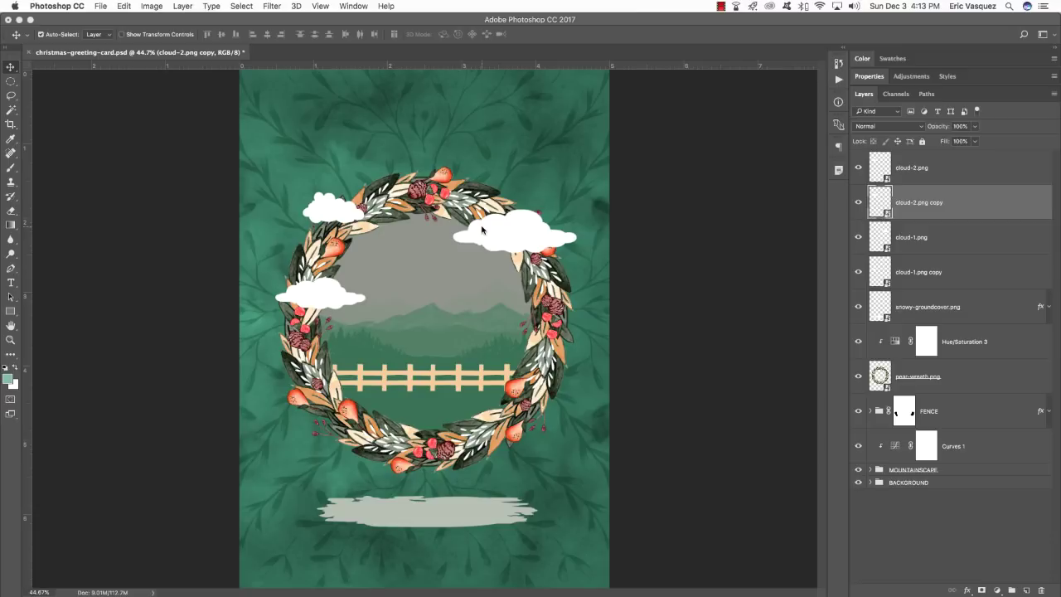
pyautogui.press('super+t')
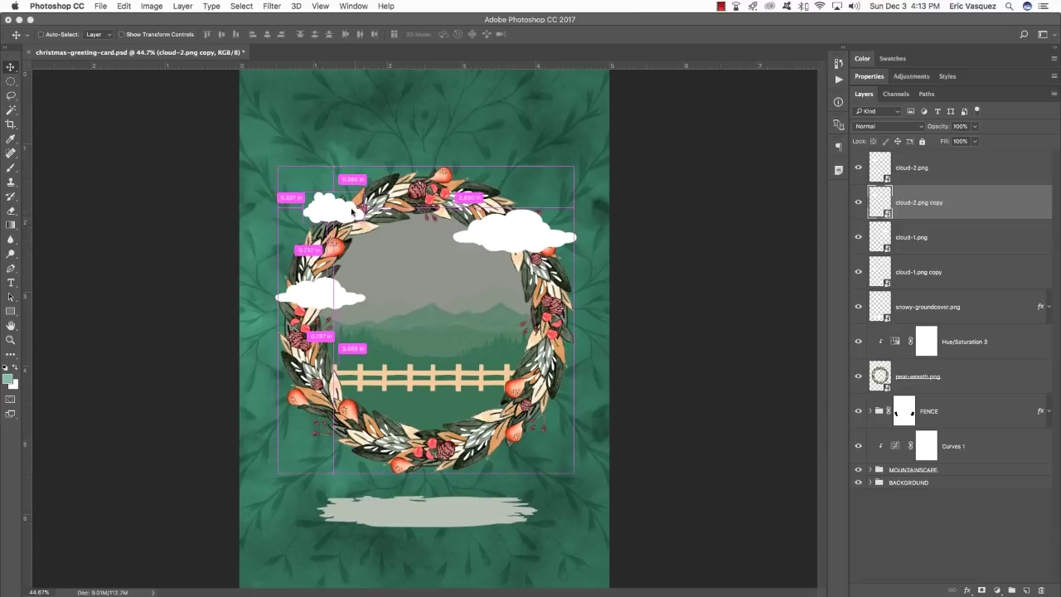
pyautogui.moveTo(350, 212); pyautogui.dragTo(549, 320)
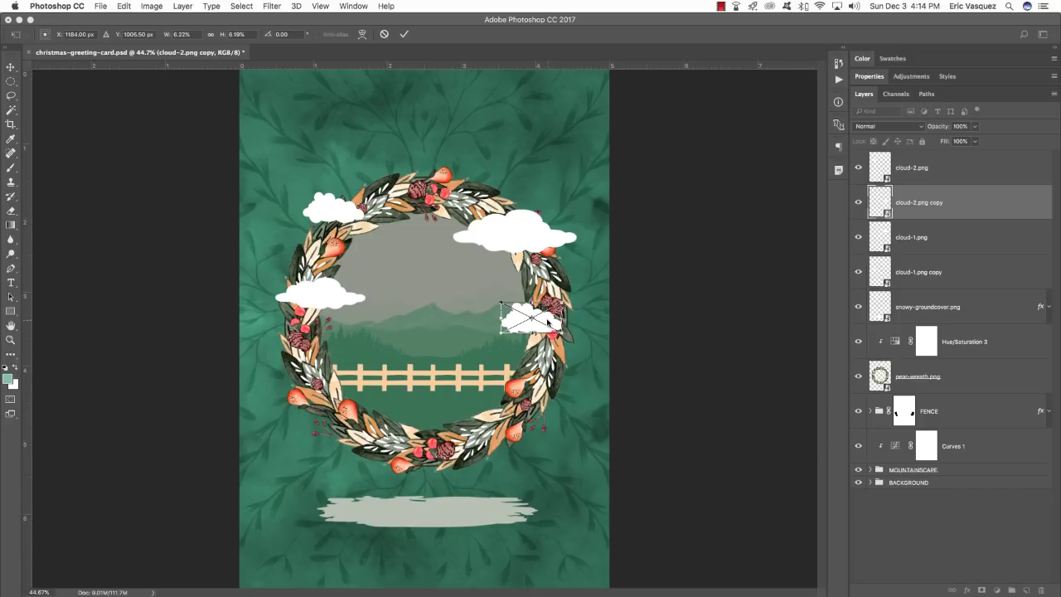
# Flip the cloud-2.png copy horizontally and enlarge it to about 7.3%
pyautogui.rightClick(547, 321)
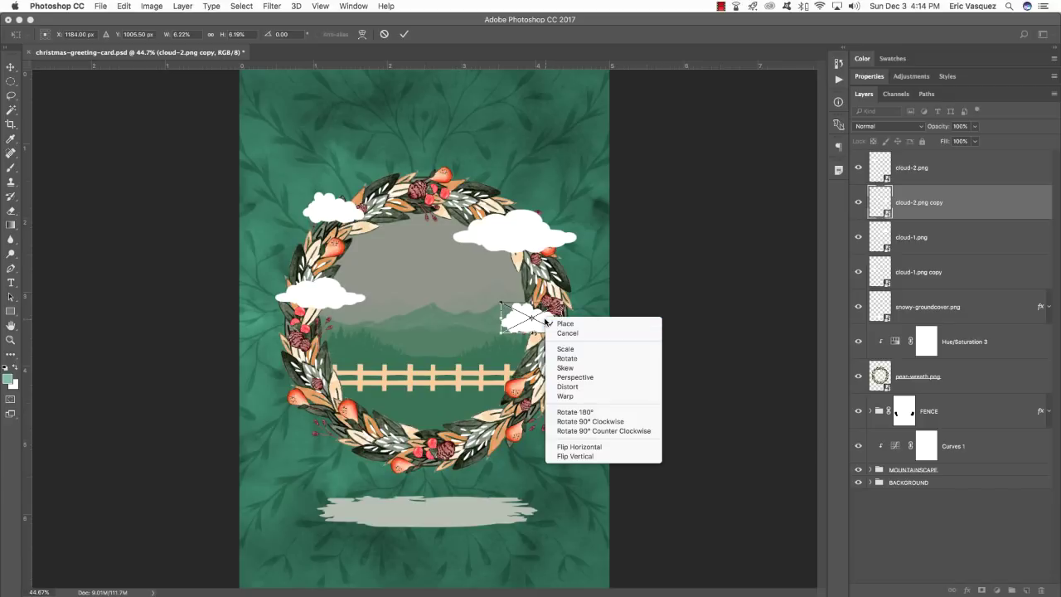
pyautogui.click(581, 447)
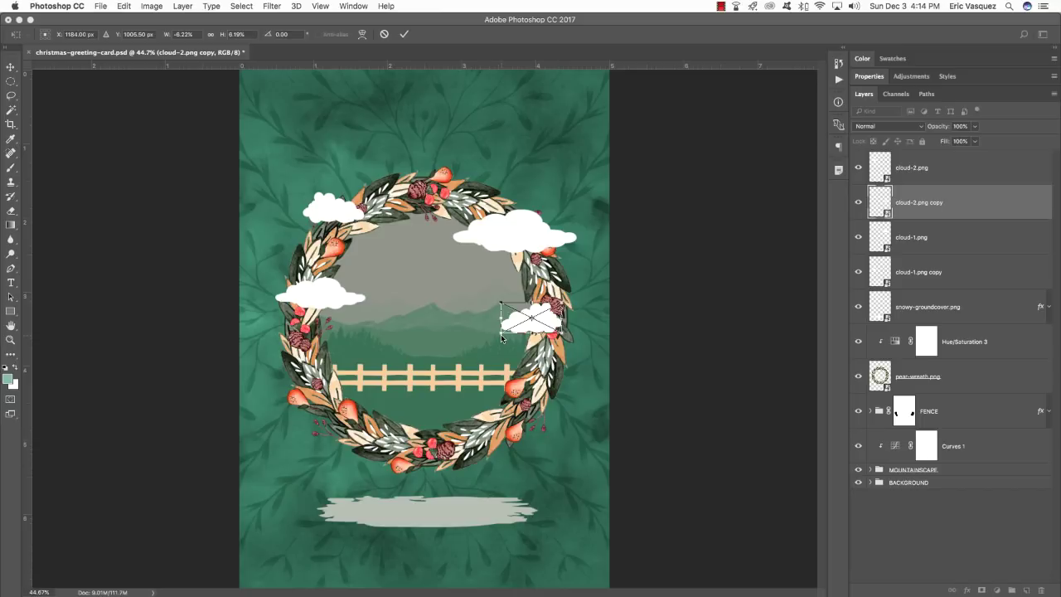
pyautogui.moveTo(501, 338); pyautogui.dragTo(490, 339)
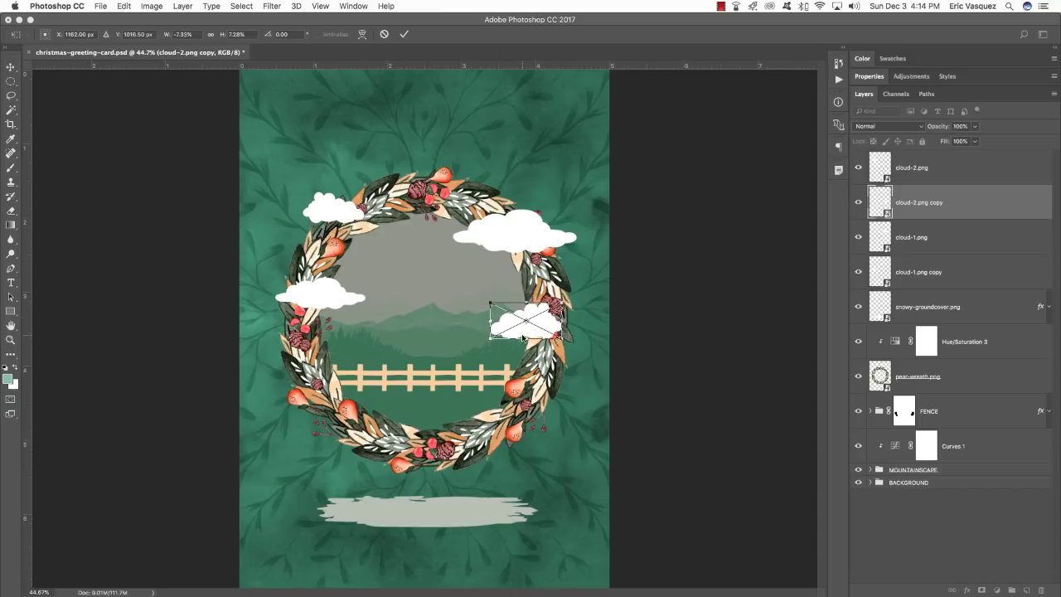
pyautogui.press('Return')
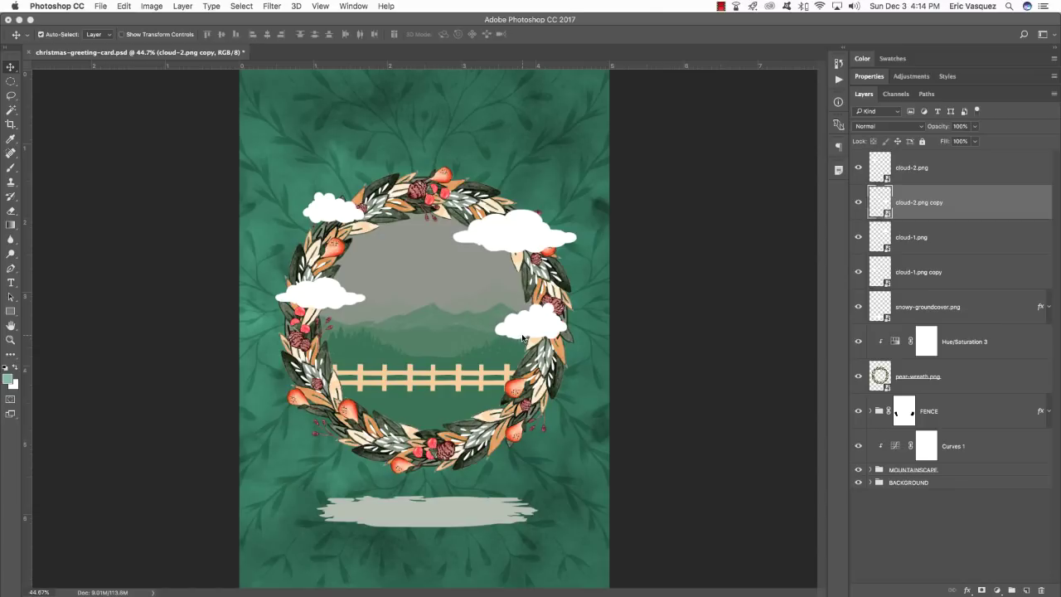
# Nudge the flipped cloud left and slightly down on the wreath's right edge
pyautogui.hotkey('shift', 'Left')
pyautogui.hotkey('shift', 'Left')
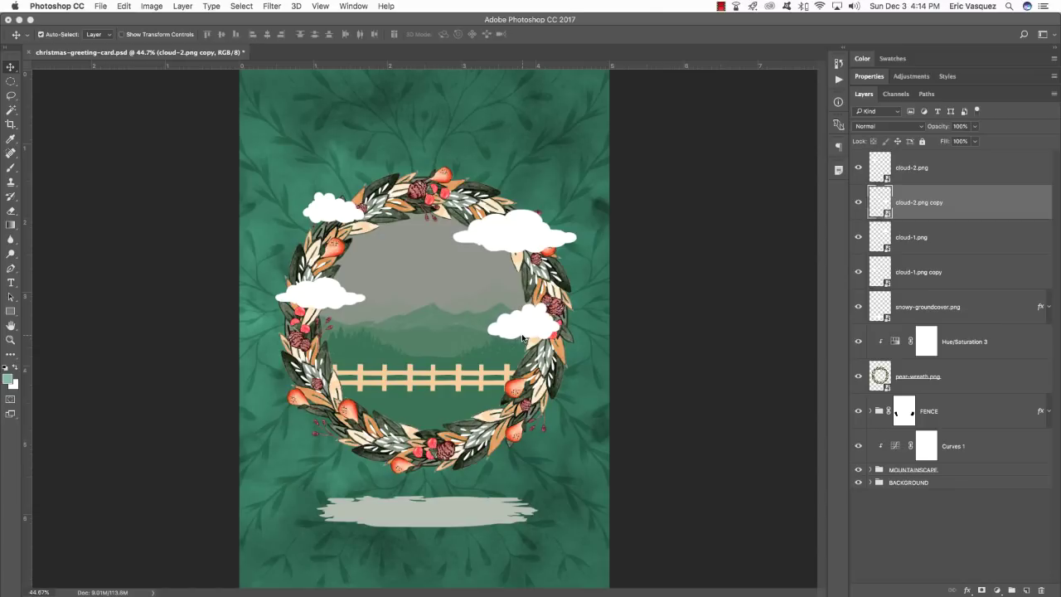
pyautogui.hotkey('shift', 'Down')
pyautogui.hotkey('shift', 'Down')
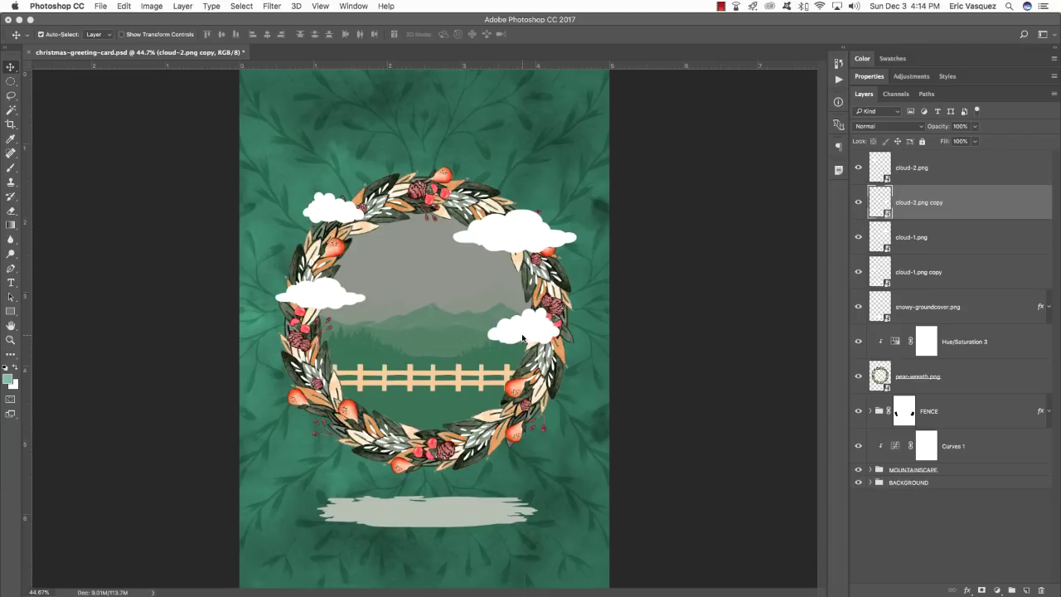
pyautogui.hotkey('shift', 'Up')
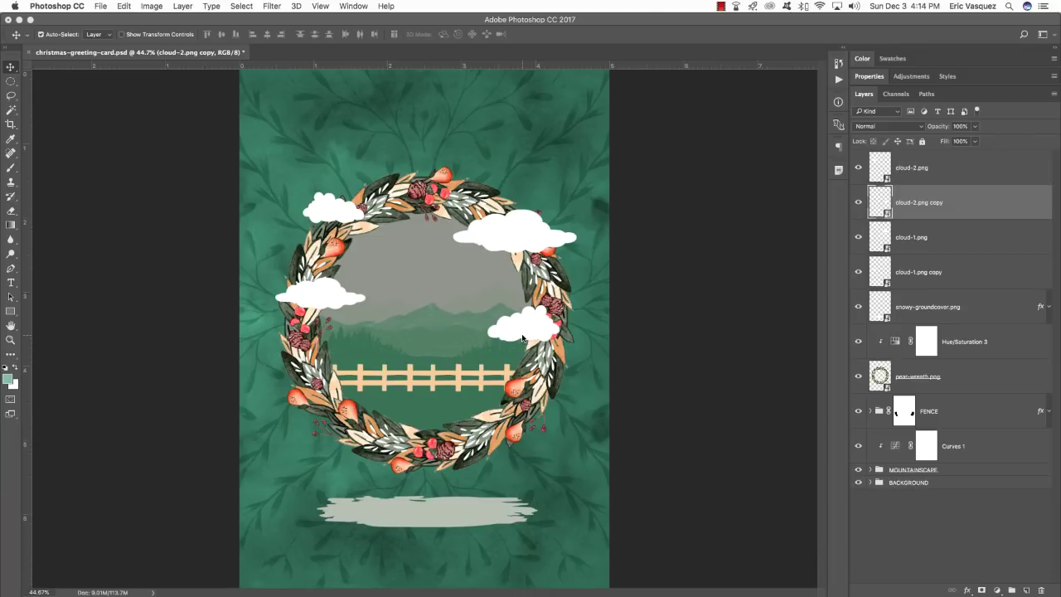
# Group the four cloud layers and name the group CLOUDS
pyautogui.click(879, 170)
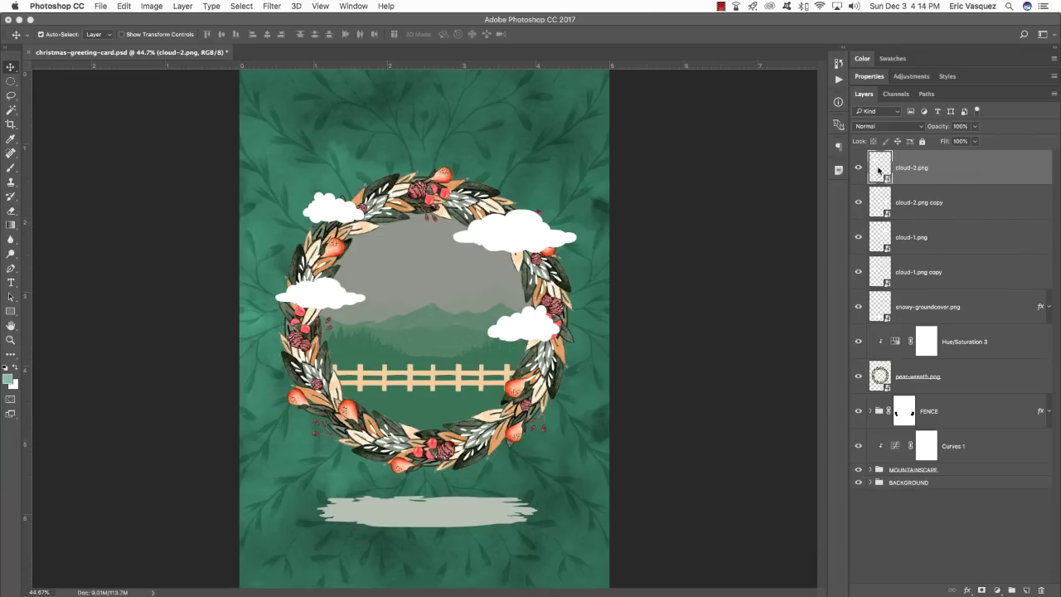
pyautogui.keyDown('shift'); pyautogui.click(978, 279); pyautogui.keyUp('shift')
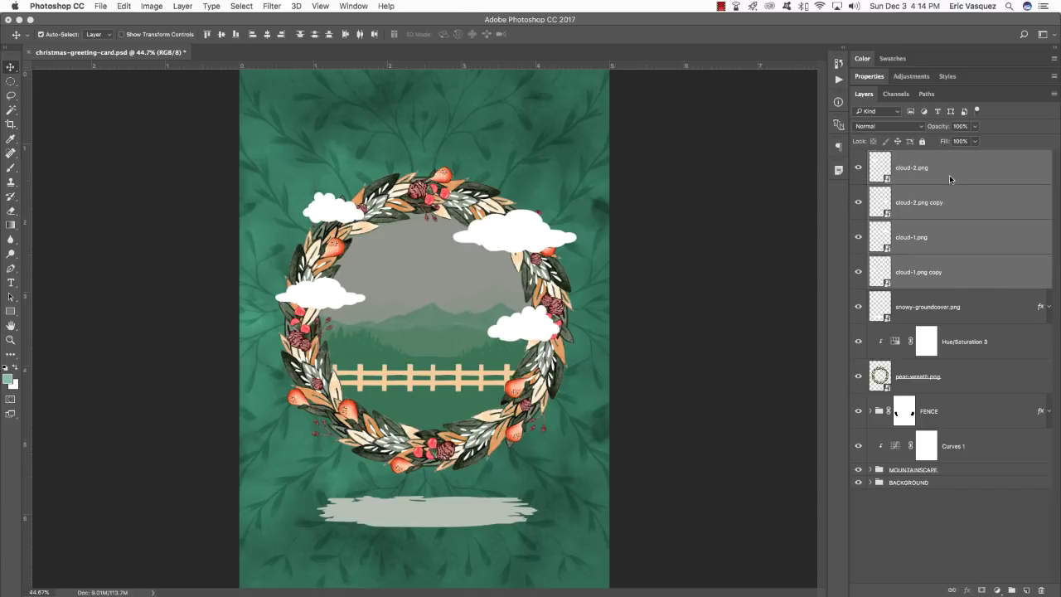
pyautogui.press('super+g')
pyautogui.doubleClick(899, 158)
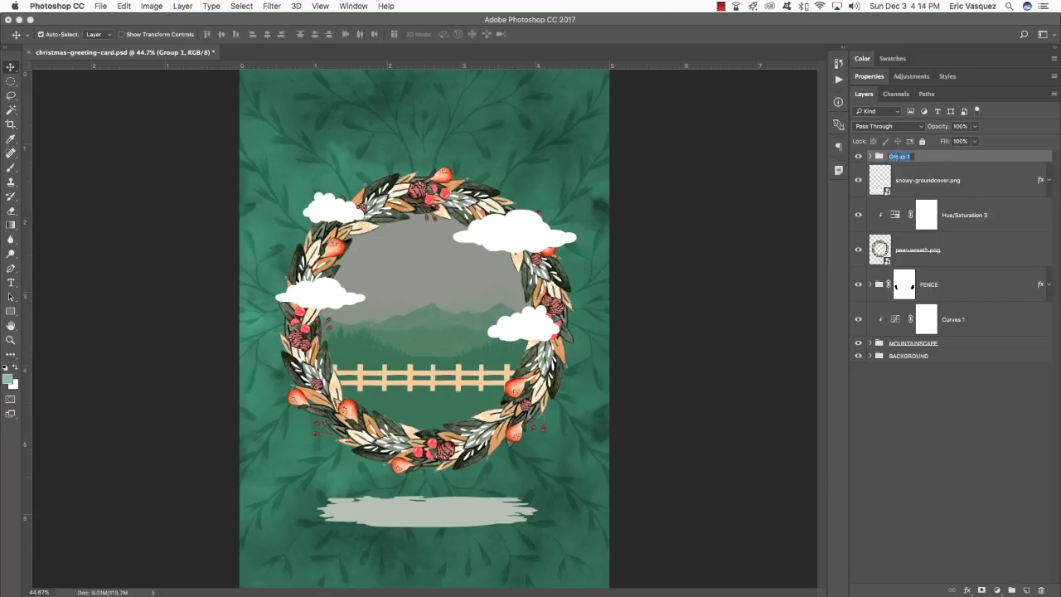
pyautogui.write('CLOUDS')
pyautogui.press('Return')
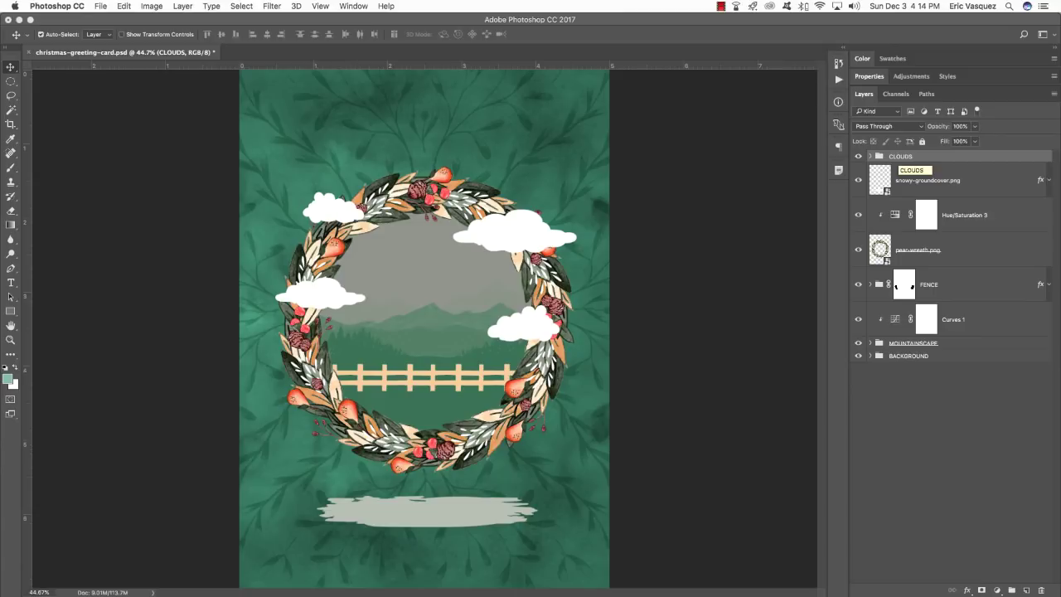
# Copy the Color Overlay effect from the snowy-groundcover.png layer to the CLOUDS group and collapse the group's effects list
pyautogui.click(928, 180)
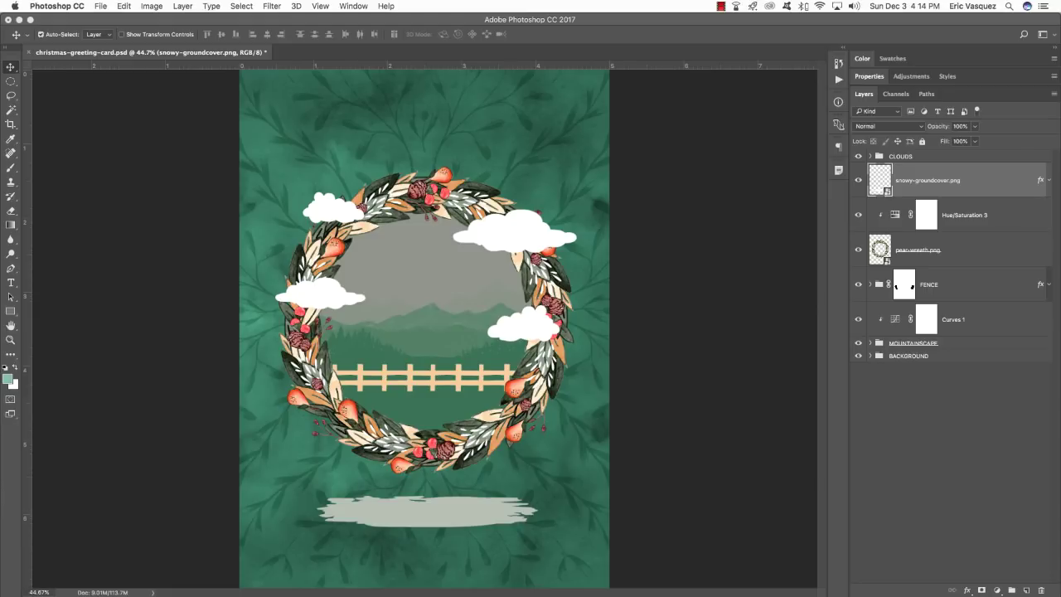
pyautogui.click(1028, 156)
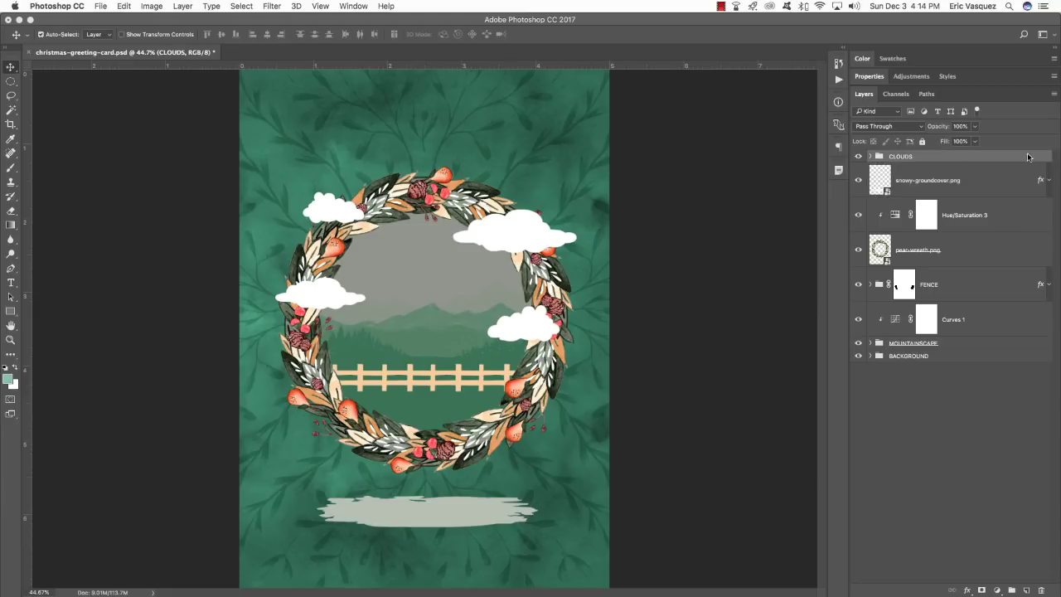
pyautogui.click(1019, 188)
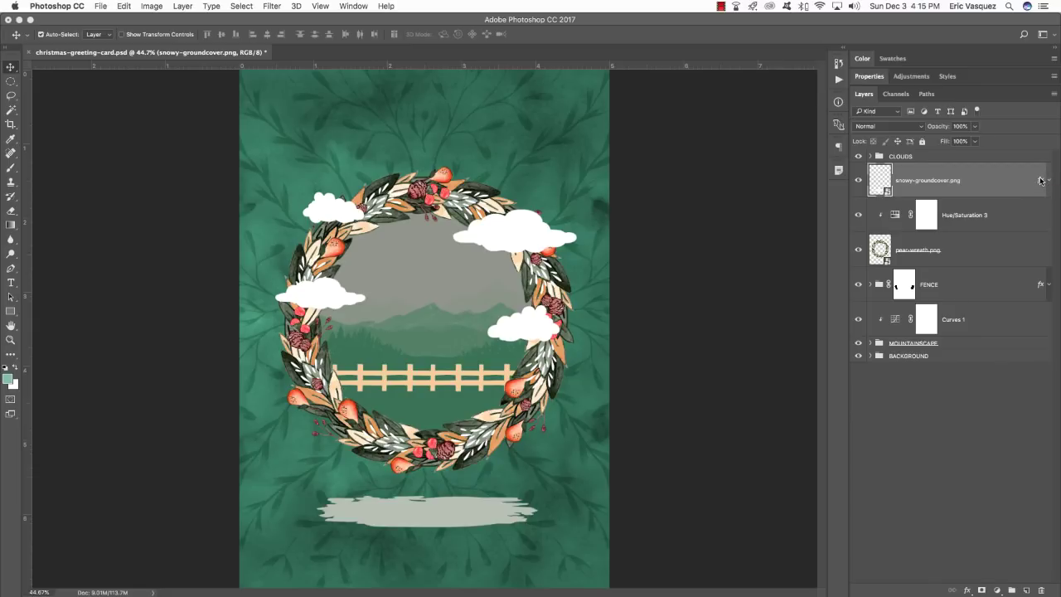
pyautogui.moveTo(1041, 181); pyautogui.dragTo(1050, 159)
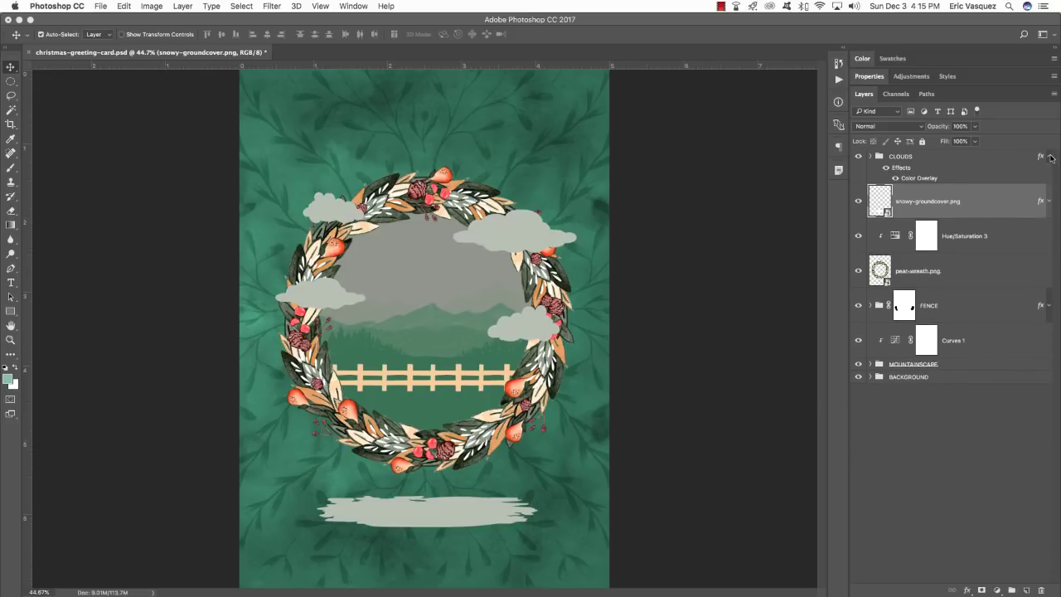
pyautogui.click(1052, 157)
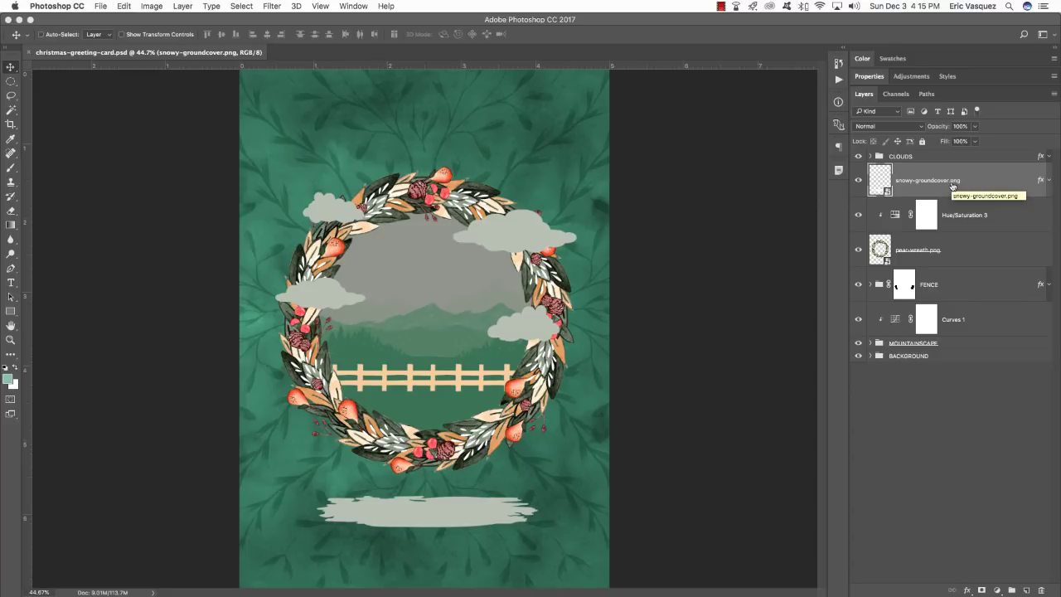
# Switch to Finder, open 5-Texture.png in Photoshop, and copy its artwork into the greeting card above all other layers
pyautogui.press('super+Tab')
pyautogui.click(199, 59)
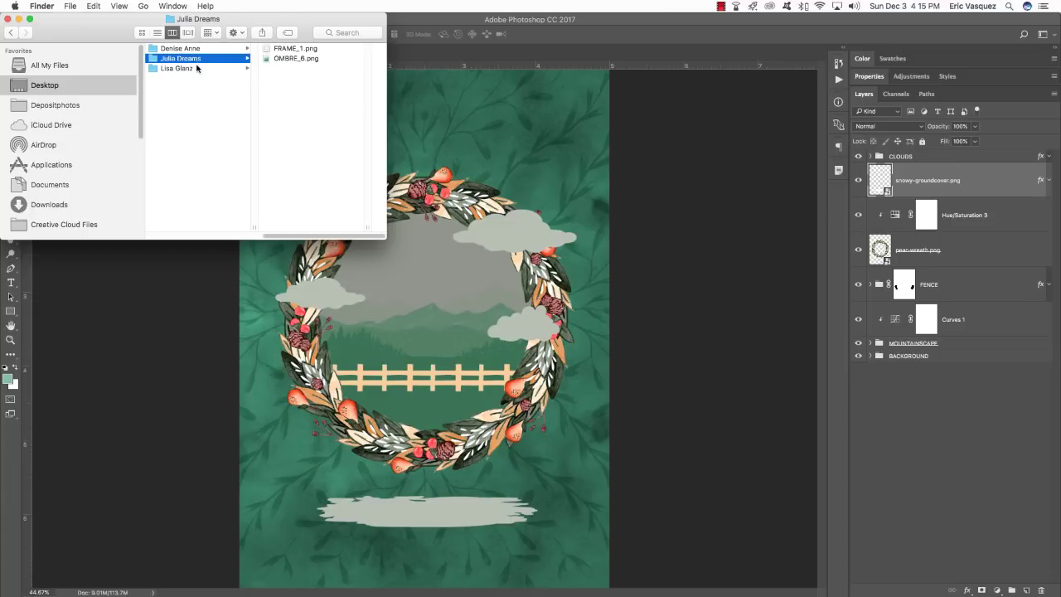
pyautogui.click(197, 69)
pyautogui.click(282, 60)
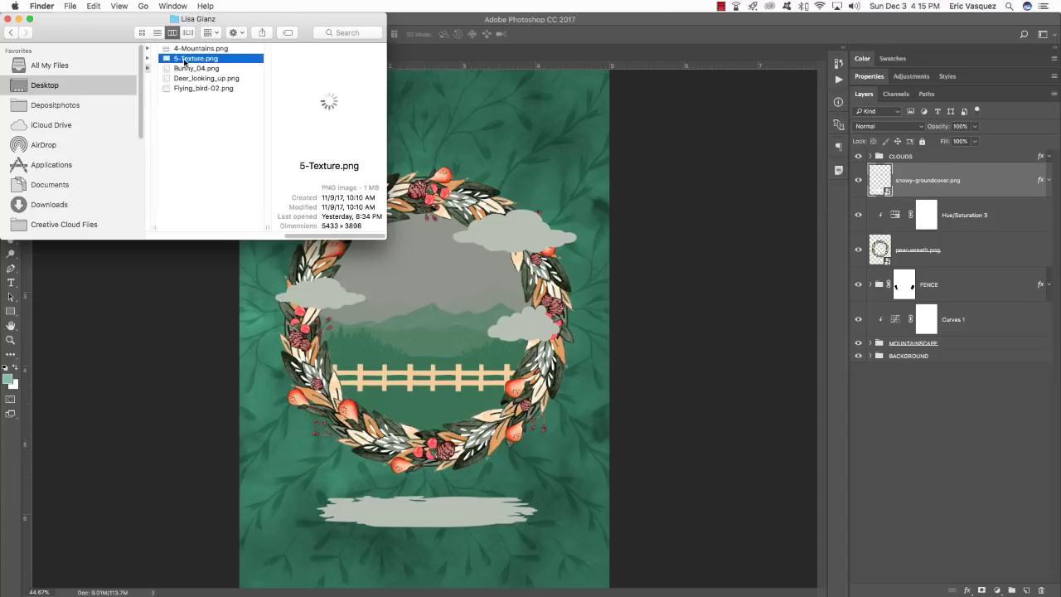
pyautogui.click(241, 121)
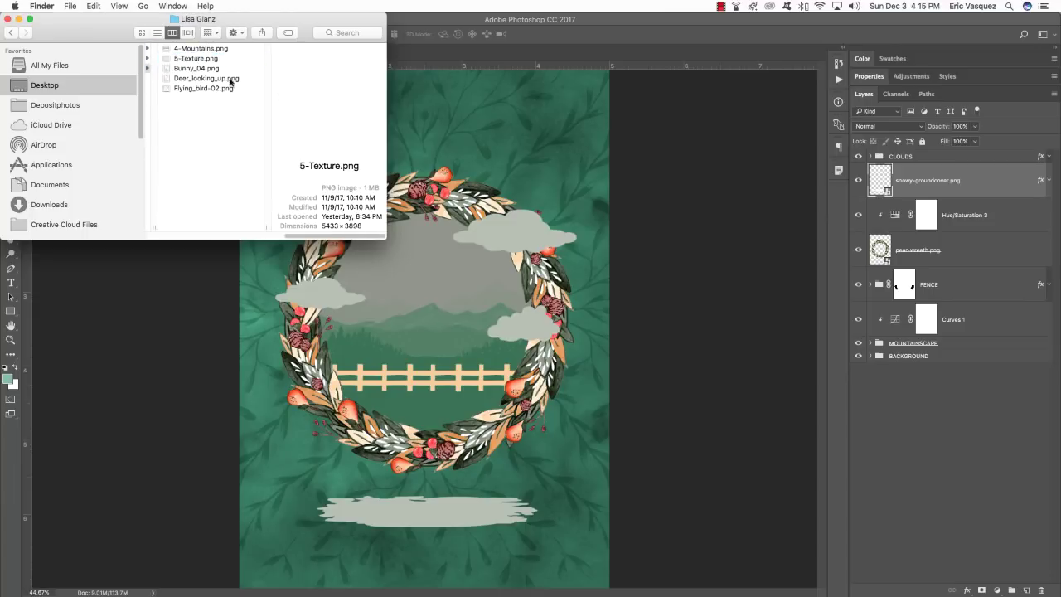
pyautogui.moveTo(288, 64); pyautogui.dragTo(751, 572)
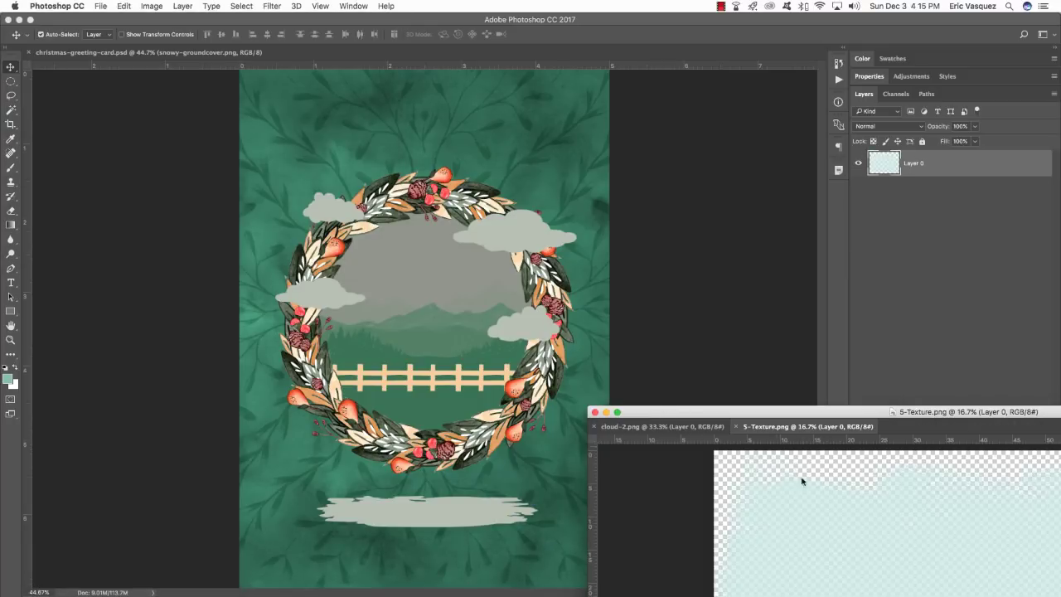
pyautogui.moveTo(802, 481); pyautogui.dragTo(502, 297)
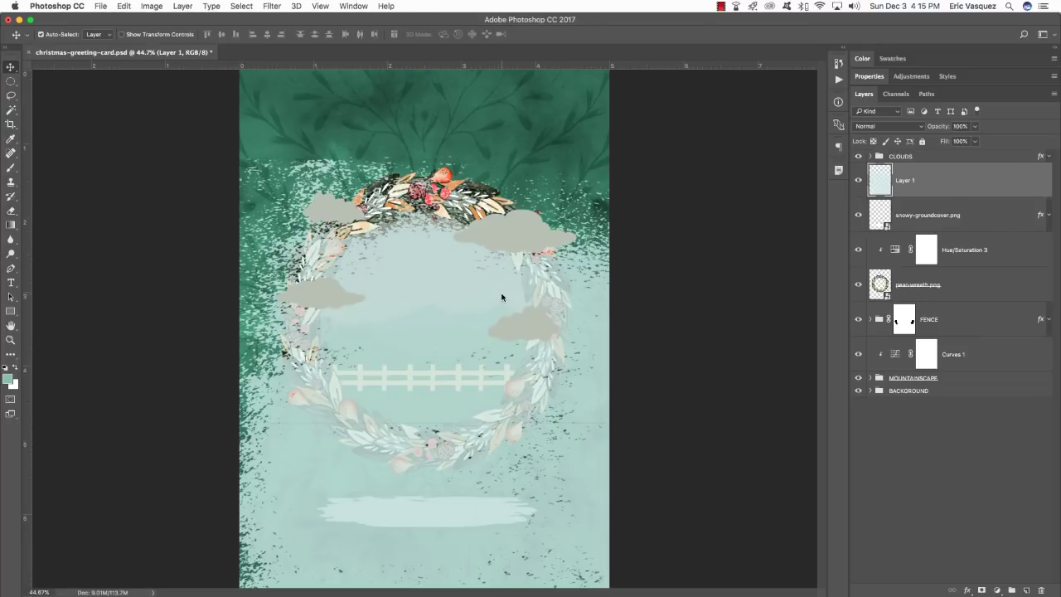
pyautogui.press('super+shift+bracketright')
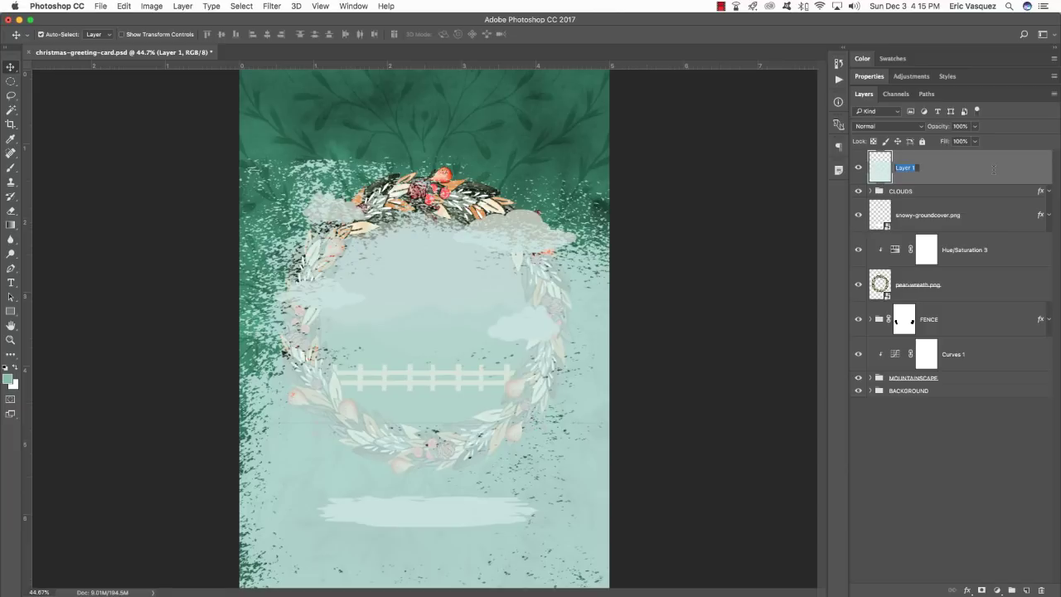
# Rename the texture layer as 5-Texture.png and convert it to a smart object
pyautogui.write('5-Texture.png')
pyautogui.press('Return')
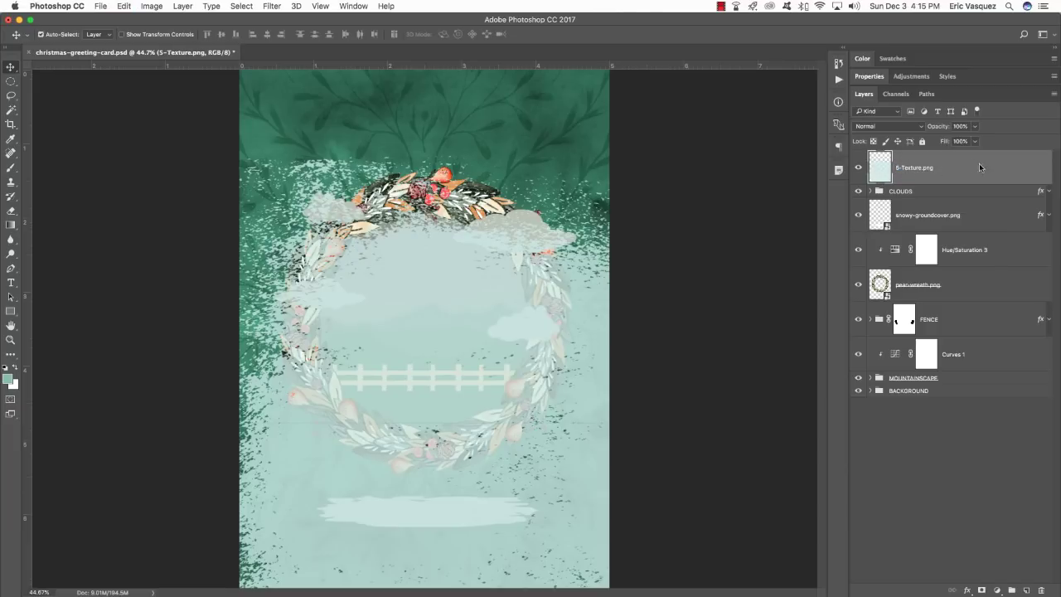
pyautogui.rightClick(981, 164)
pyautogui.click(890, 266)
# Scale the 5-Texture.png layer to about 80.4%, rotate it about 9 degrees, and position it over the clouds and groundcover
pyautogui.press('super+t')
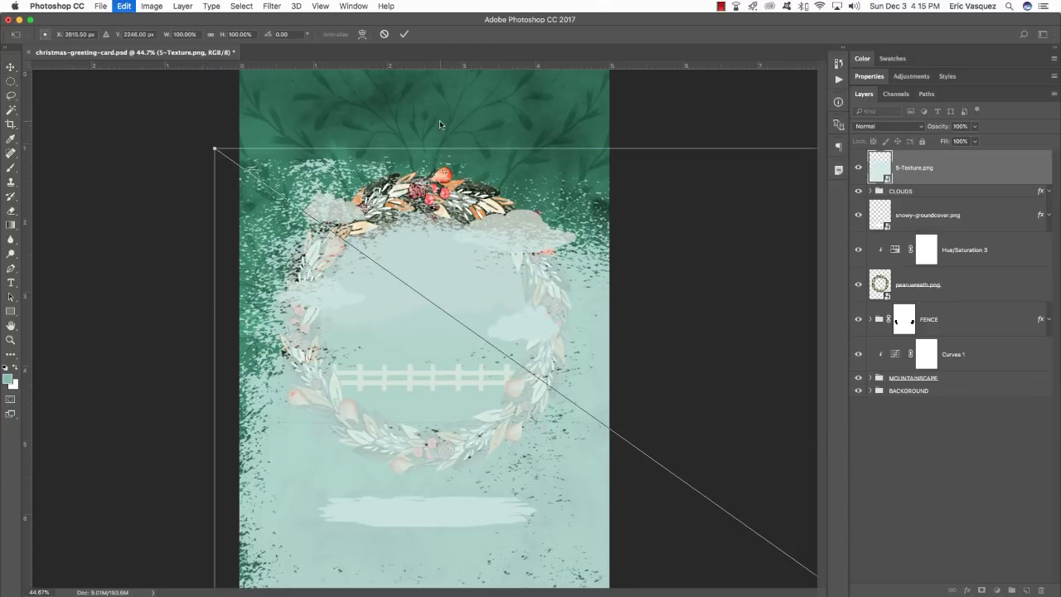
pyautogui.moveTo(470, 249); pyautogui.dragTo(400, 207)
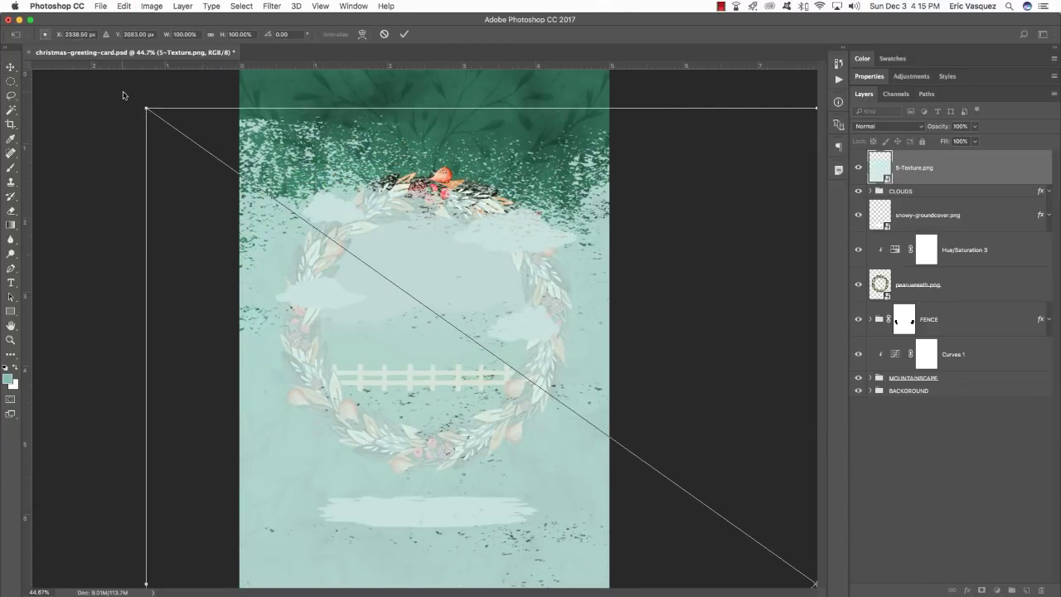
pyautogui.moveTo(152, 111); pyautogui.dragTo(359, 107)
pyautogui.moveTo(436, 185); pyautogui.dragTo(230, 166)
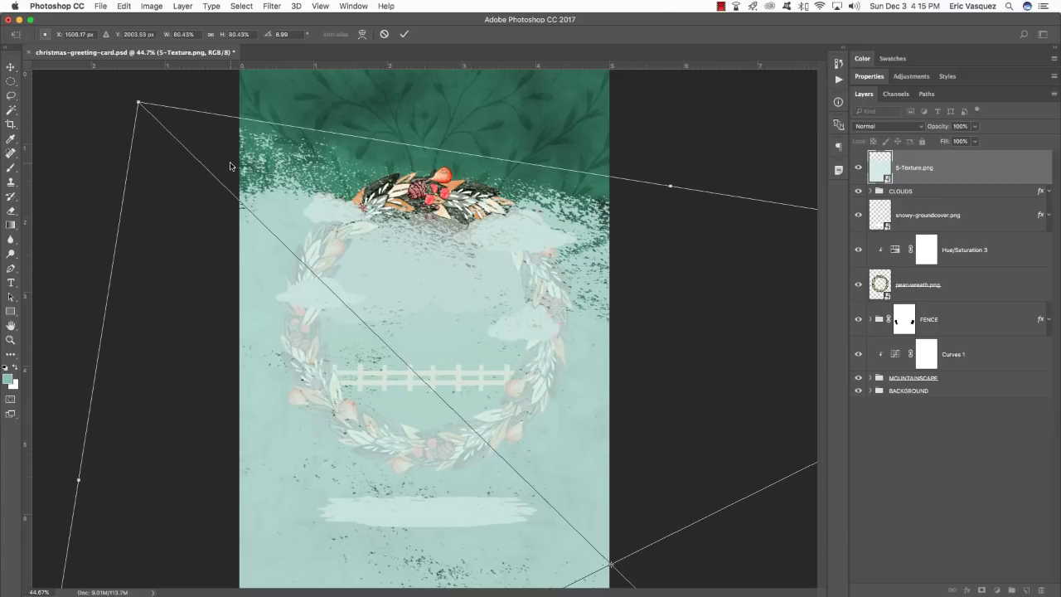
pyautogui.press('Return')
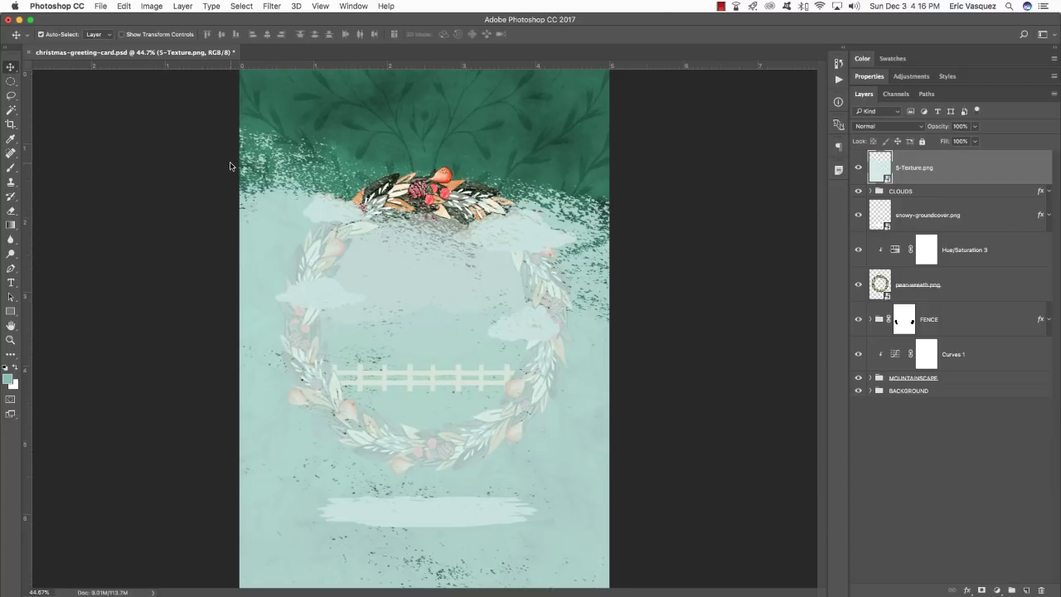
# Add a Normal Color Overlay of #FBECDF at 100% opacity to the 5-Texture.png layer and collapse its effects list
pyautogui.doubleClick(1039, 168)
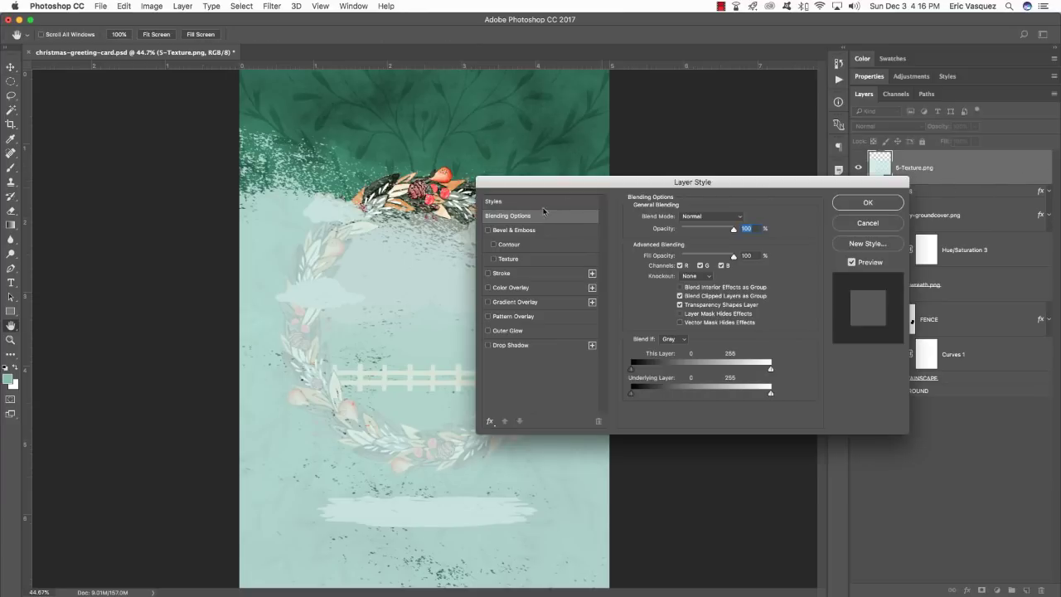
pyautogui.click(506, 289)
pyautogui.click(741, 218)
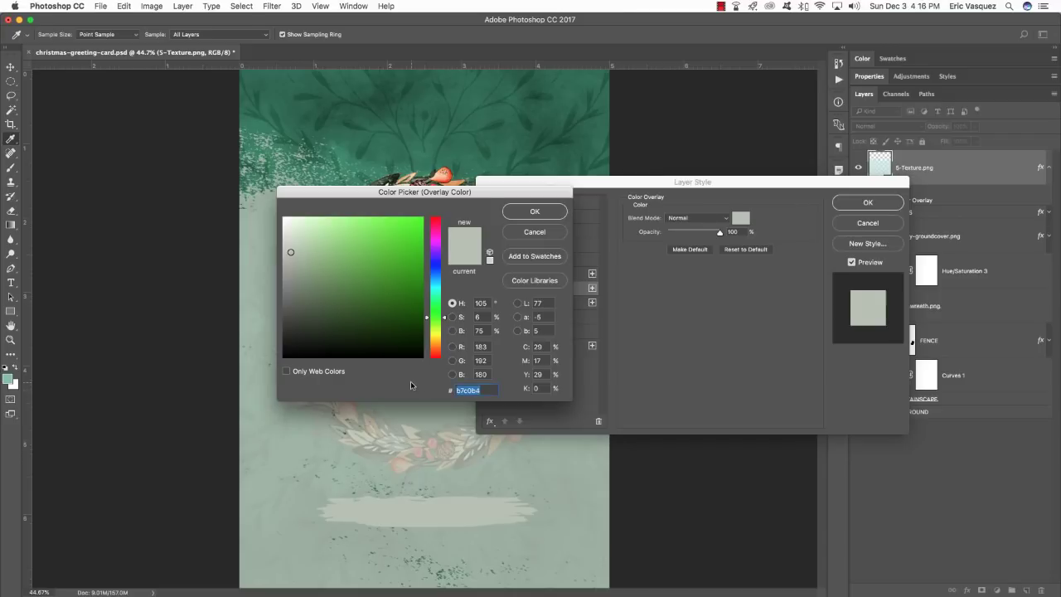
pyautogui.write('FBEC')
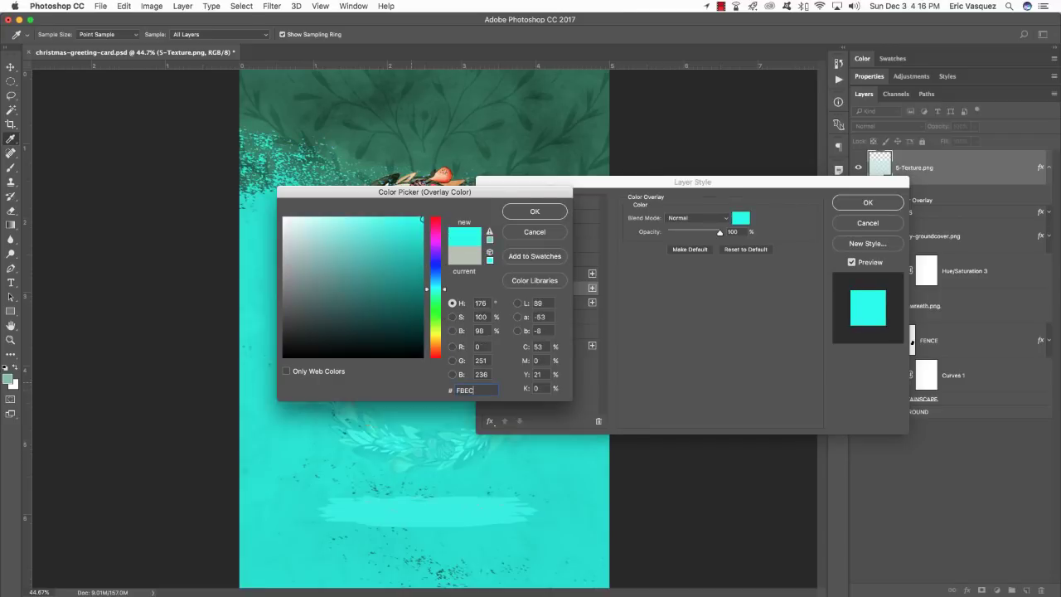
pyautogui.write('DF')
pyautogui.press('Return')
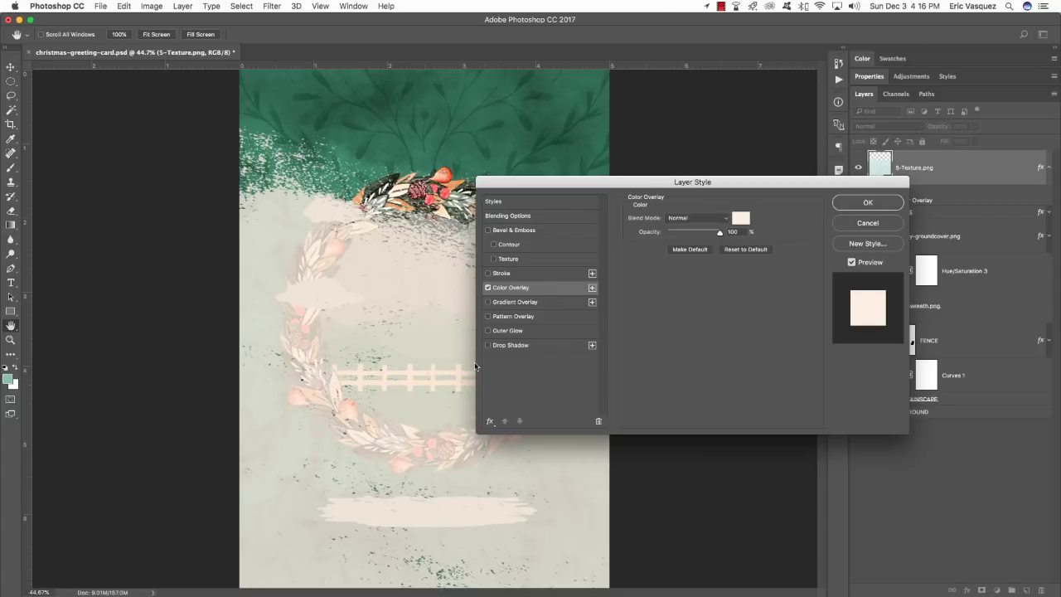
pyautogui.click(867, 204)
pyautogui.click(1050, 167)
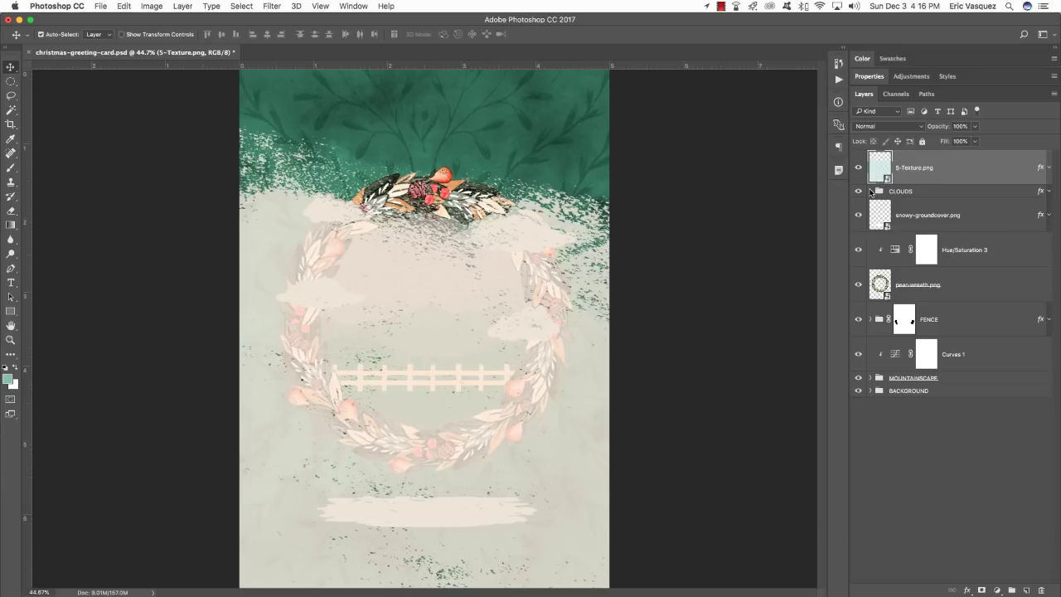
# Load the combined outlines of the four cloud layers and snowy-groundcover.png as a selection, and mask the 5-Texture.png layer with it
pyautogui.click(871, 191)
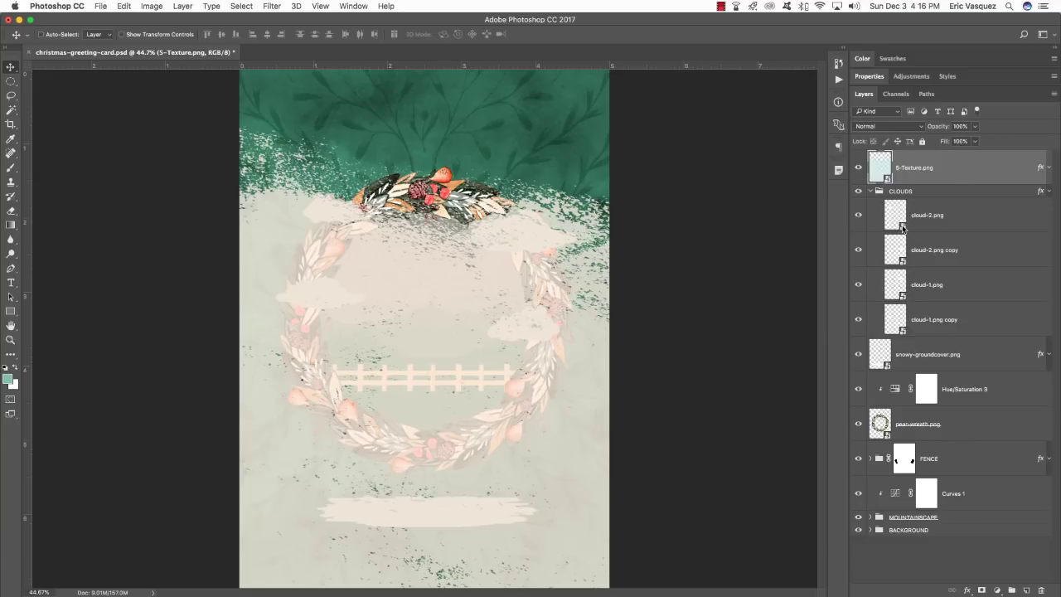
pyautogui.keyDown('super'); pyautogui.click(902, 228); pyautogui.keyUp('super')
pyautogui.keyDown('shift'); pyautogui.keyDown('super'); pyautogui.click(902, 264); pyautogui.keyUp('super'); pyautogui.keyUp('shift')
pyautogui.keyDown('shift'); pyautogui.keyDown('super'); pyautogui.click(902, 296); pyautogui.keyUp('super'); pyautogui.keyUp('shift')
pyautogui.keyDown('shift'); pyautogui.keyDown('super'); pyautogui.click(902, 330); pyautogui.keyUp('super'); pyautogui.keyUp('shift')
pyautogui.keyDown('shift'); pyautogui.keyDown('super'); pyautogui.click(888, 366); pyautogui.keyUp('super'); pyautogui.keyUp('shift')
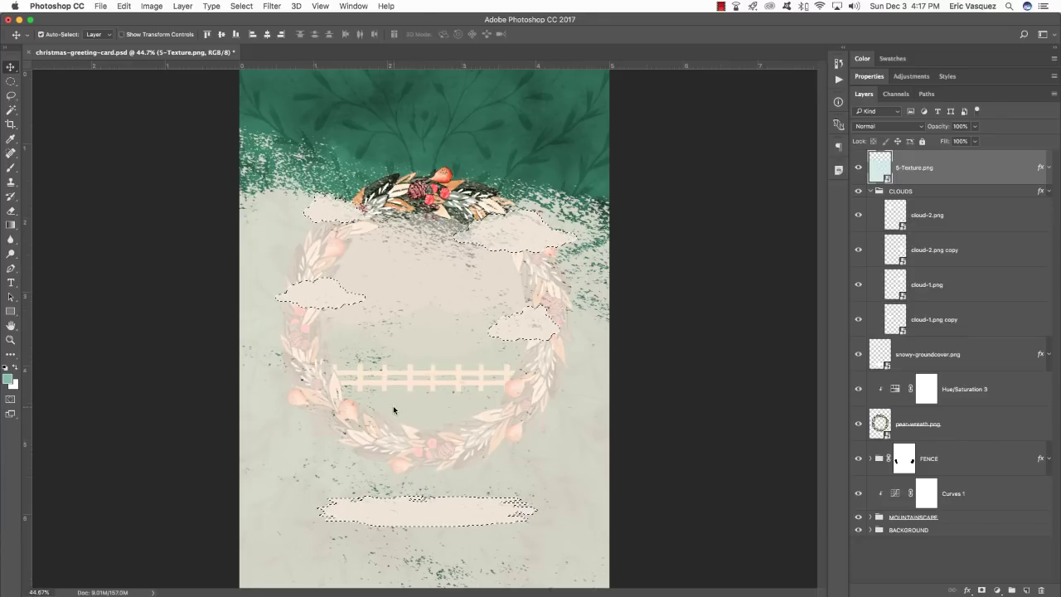
pyautogui.click(981, 590)
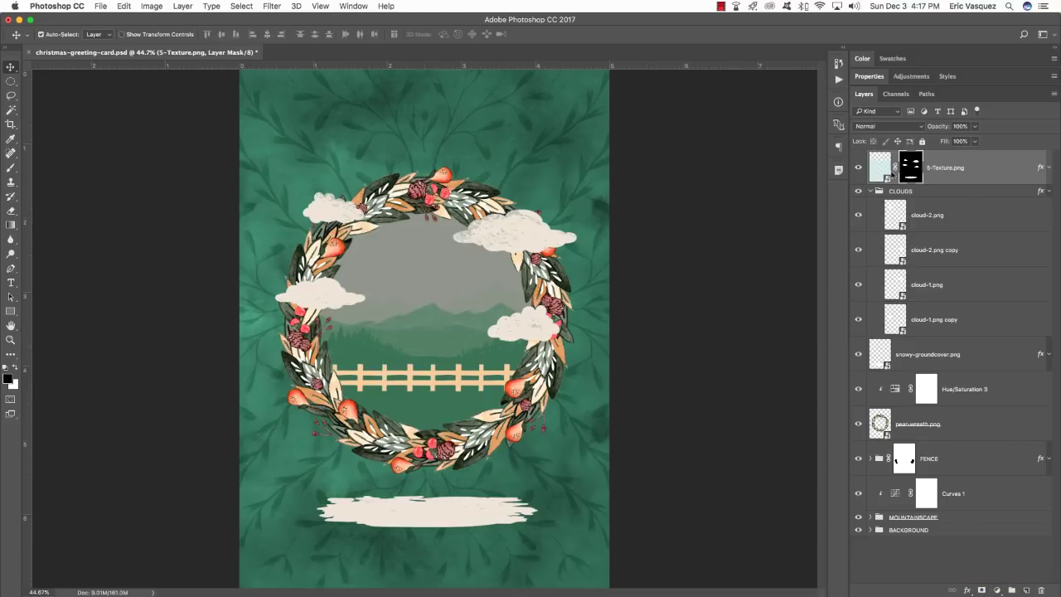
pyautogui.click(871, 192)
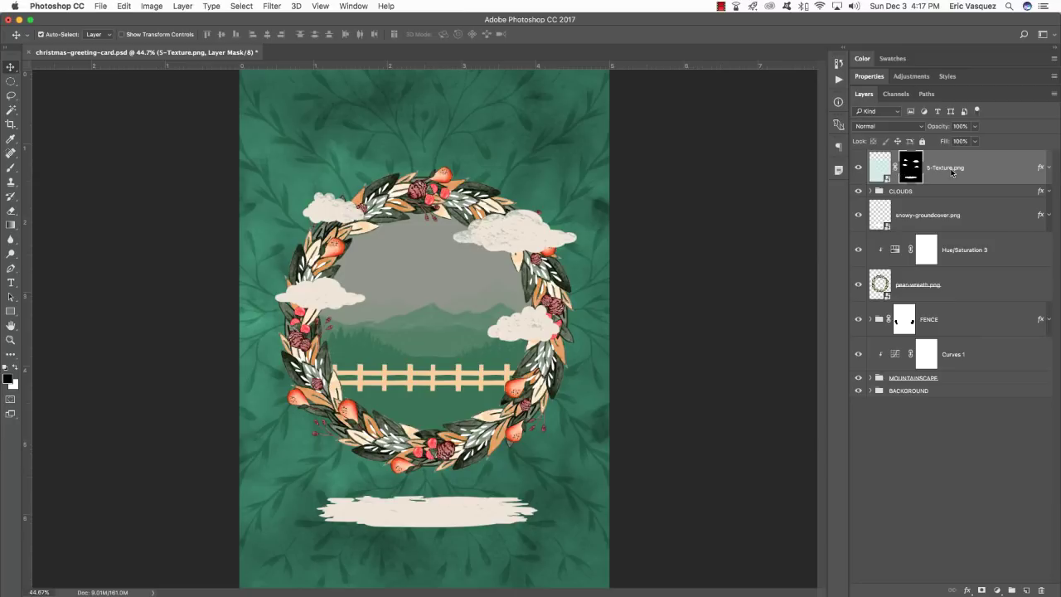
# With its mask unlinked, shift the 5-Texture.png image up and left inside the masked shapes, and relink the mask
pyautogui.click(884, 168)
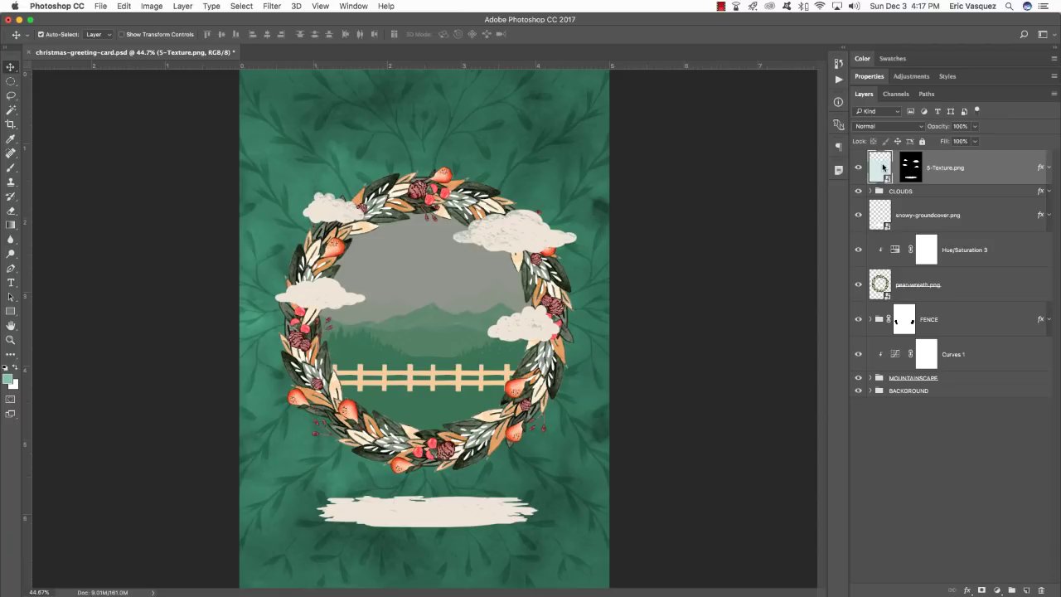
pyautogui.click(914, 167)
pyautogui.click(884, 166)
pyautogui.click(914, 163)
pyautogui.click(886, 163)
pyautogui.hotkey('ctrl', 't')
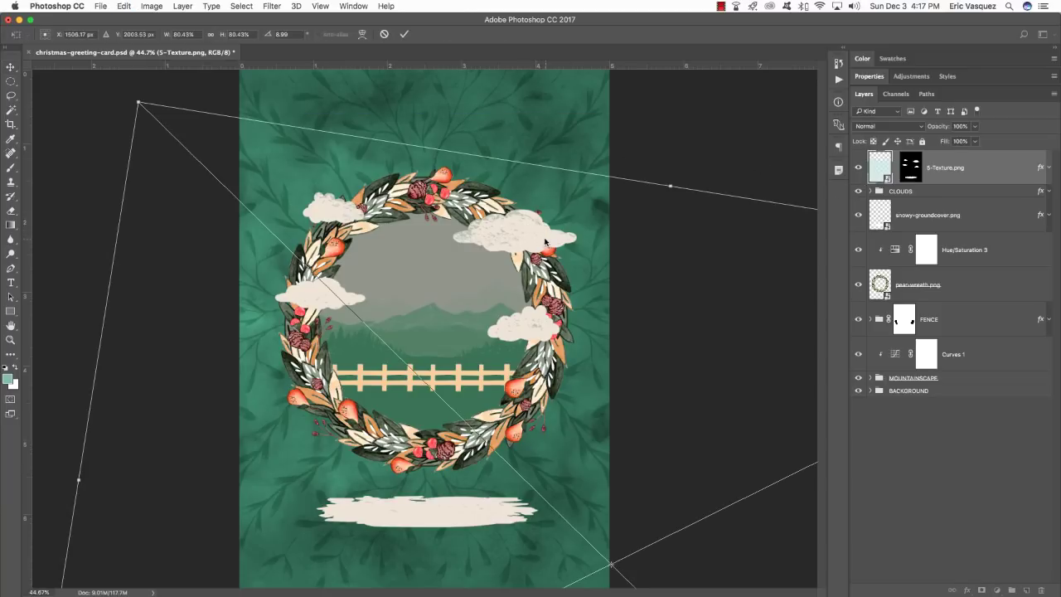
pyautogui.moveTo(548, 241)
pyautogui.mouseDown()
pyautogui.moveTo(508, 222)
pyautogui.moveTo(534, 233)
pyautogui.mouseUp()
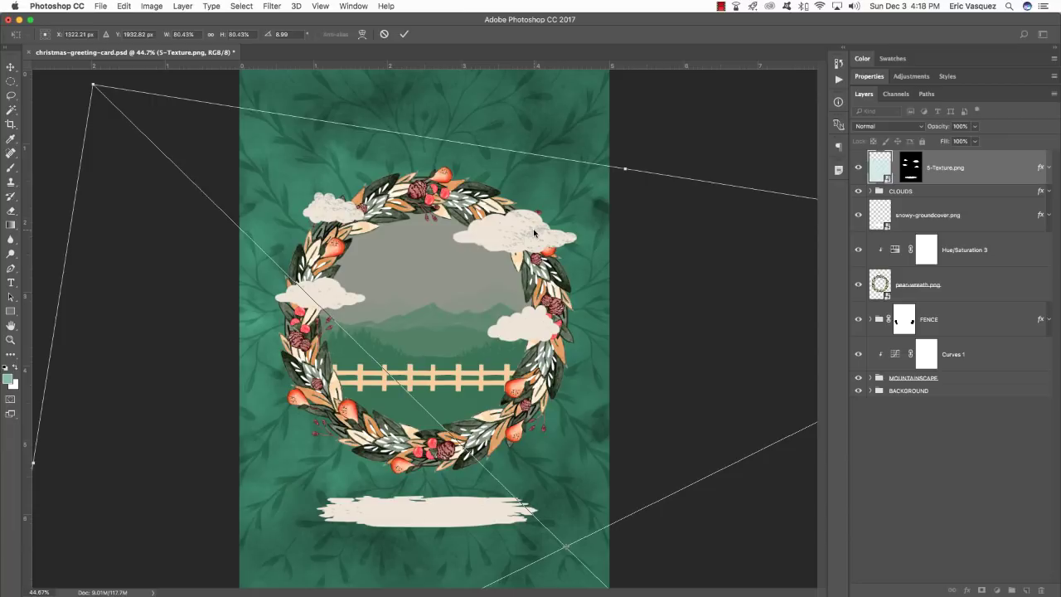
pyautogui.press('Return')
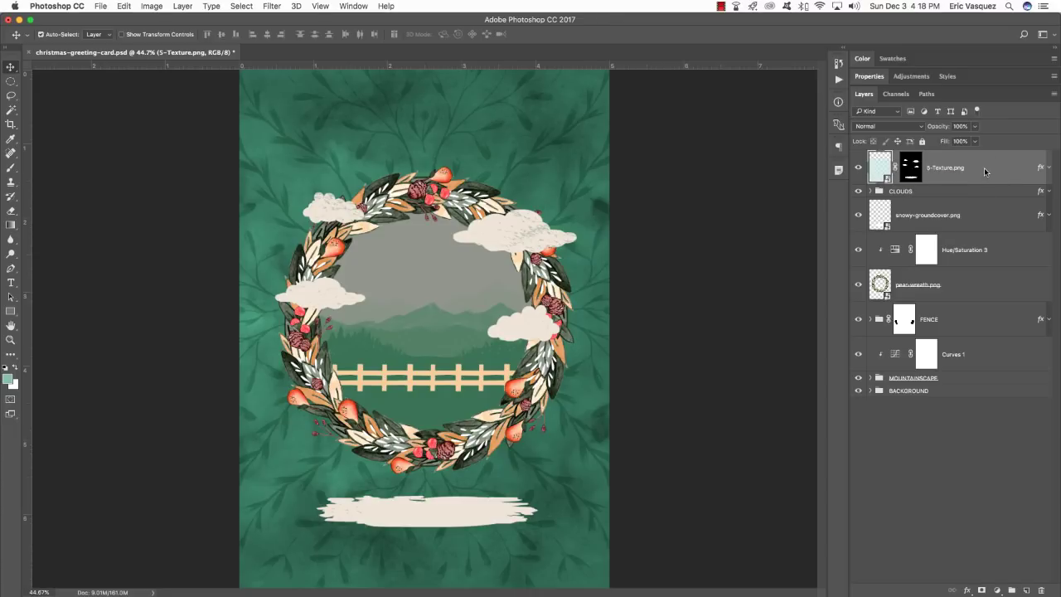
# Group the layers from 5-Texture.png down to MOUNTAINSCAPE as FRAME and save the document
pyautogui.keyDown('shift'); pyautogui.click(968, 379); pyautogui.keyUp('shift')
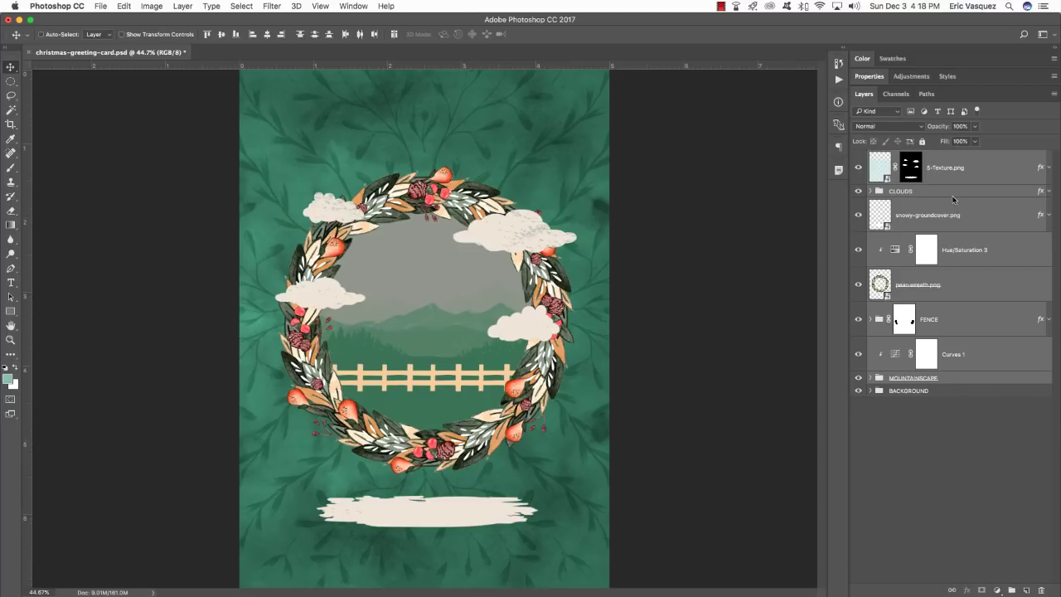
pyautogui.press('super+g')
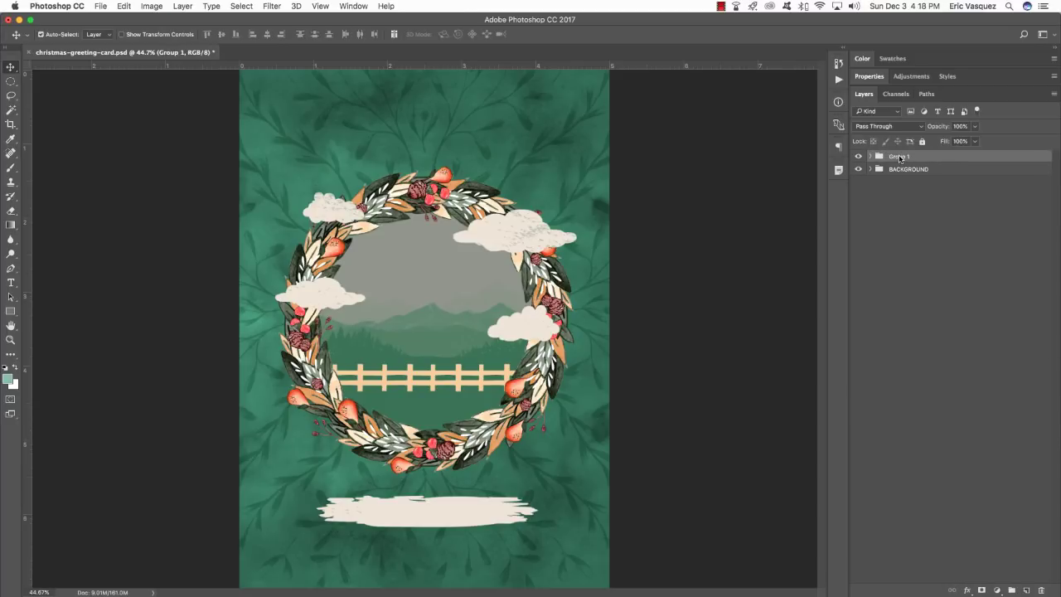
pyautogui.doubleClick(898, 158)
pyautogui.write('I')
pyautogui.press('Return')
pyautogui.press('super+s')
# Switch to Finder, locate Flying_bird-02.png in the asset folders, and open it in Photoshop
pyautogui.press('super+Tab')
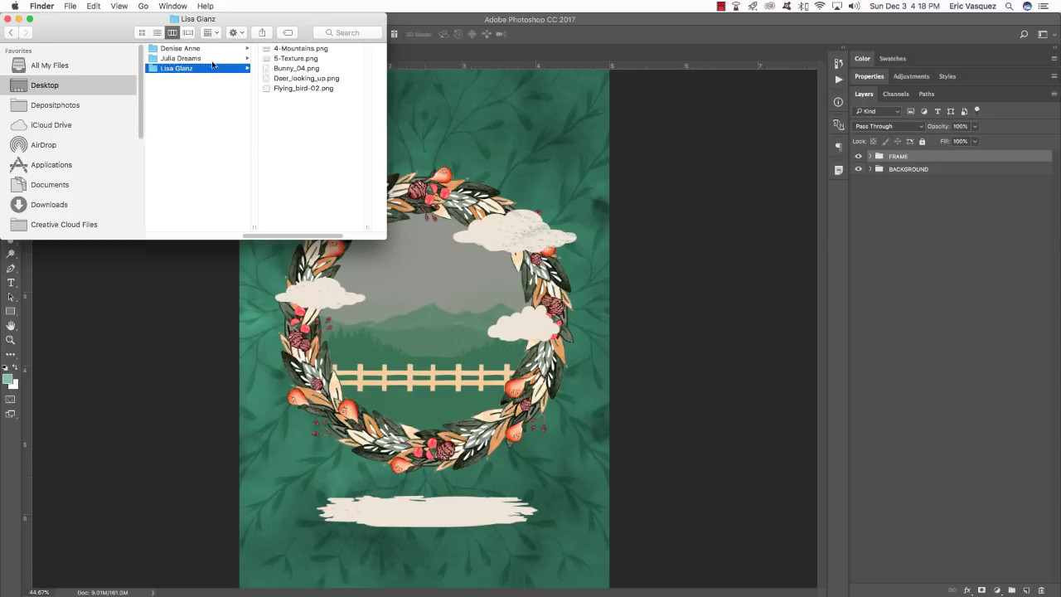
pyautogui.click(187, 59)
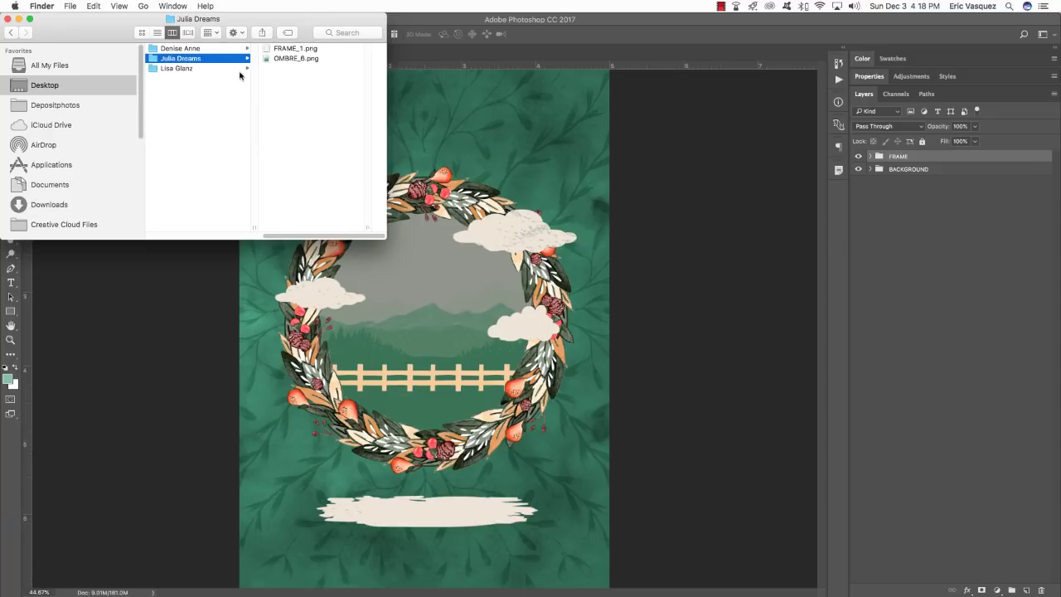
pyautogui.click(203, 49)
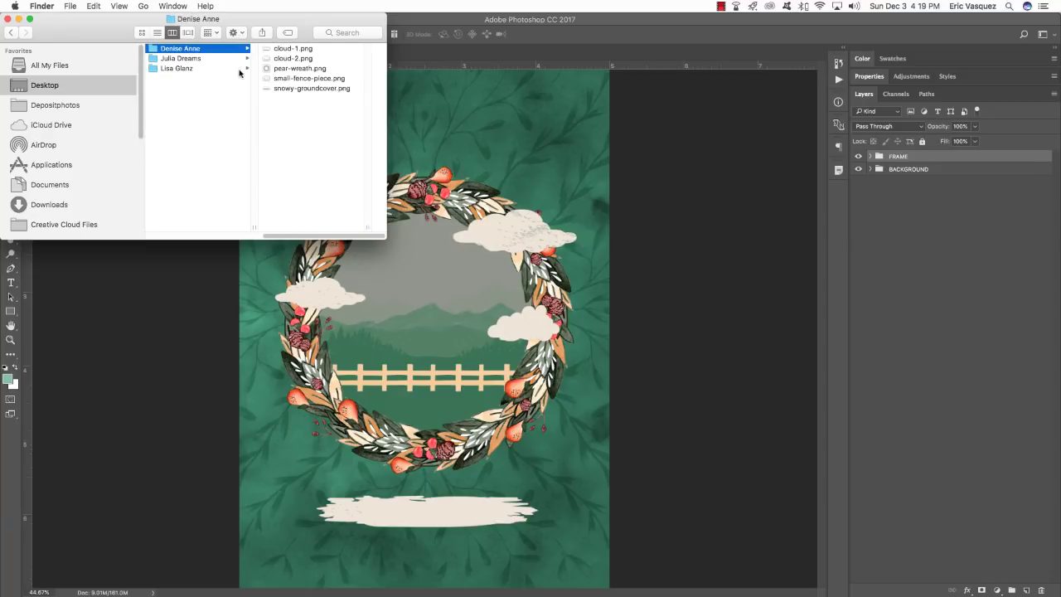
pyautogui.click(210, 59)
pyautogui.click(214, 68)
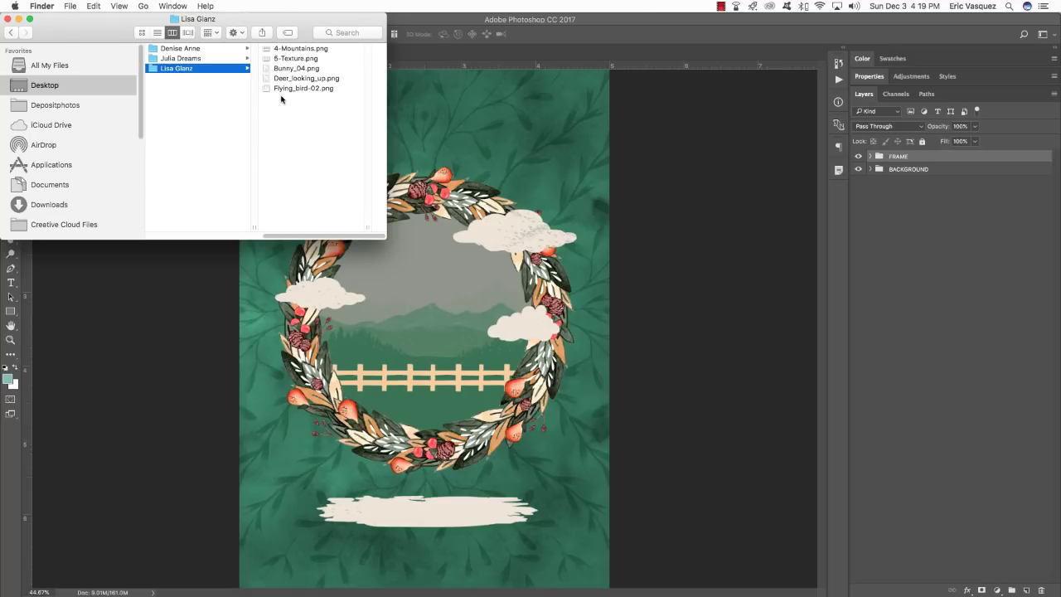
pyautogui.click(282, 89)
pyautogui.click(183, 90)
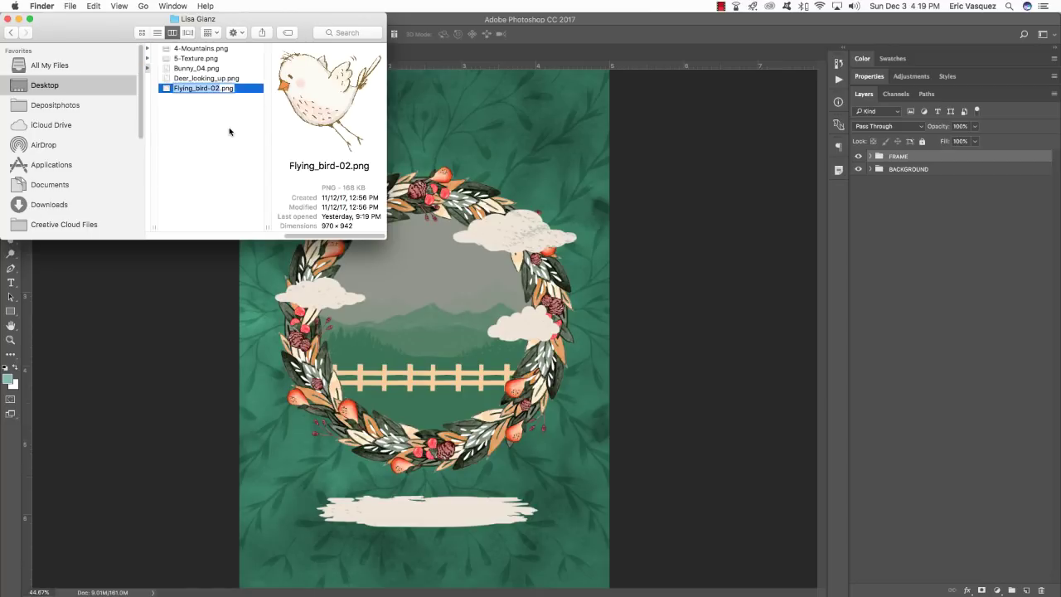
pyautogui.click(230, 131)
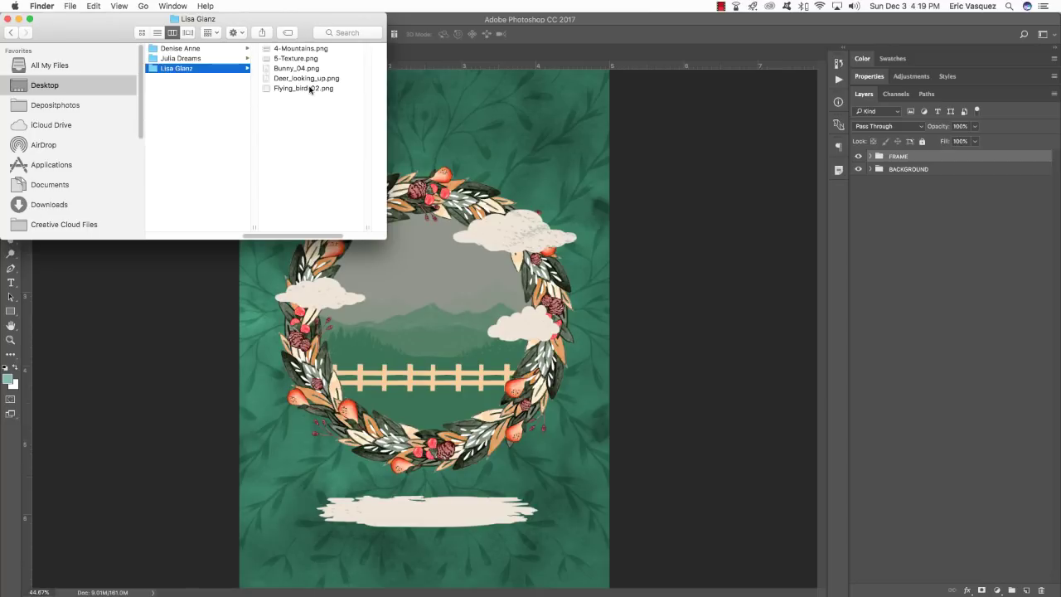
pyautogui.moveTo(309, 89); pyautogui.dragTo(760, 570)
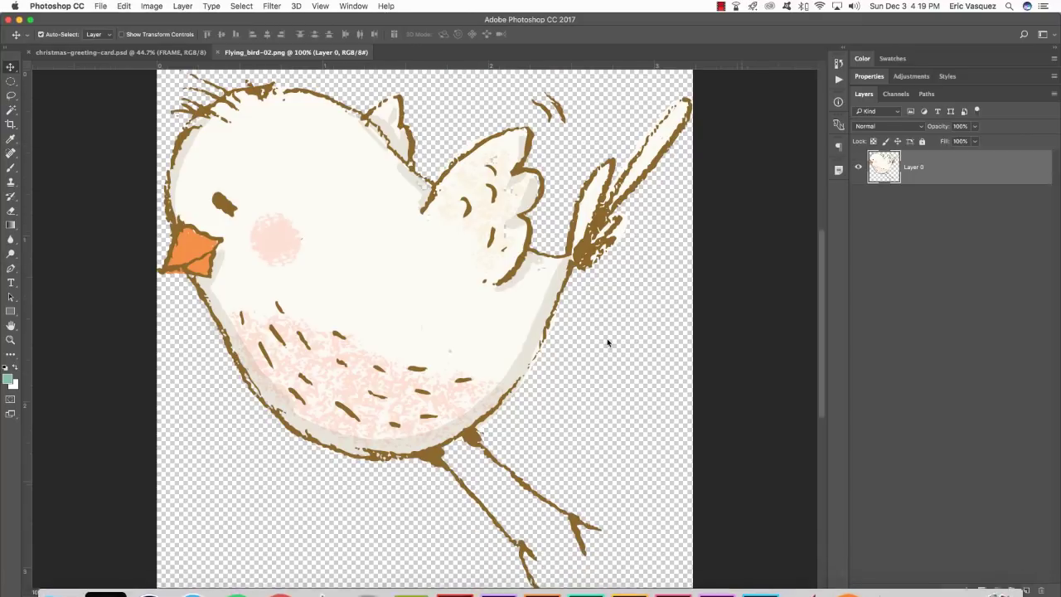
# Float the bird image in its own window, copy its layer into christmas-greeting-card.psd, and name the copy Flying_bird-02.png
pyautogui.moveTo(324, 51); pyautogui.dragTo(672, 426)
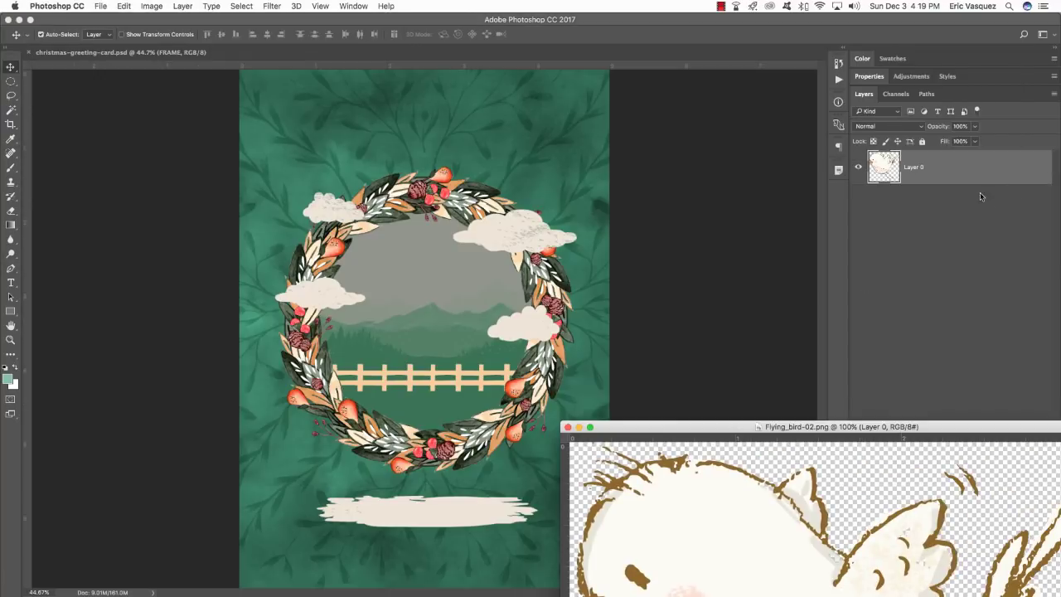
pyautogui.moveTo(960, 176); pyautogui.dragTo(649, 195)
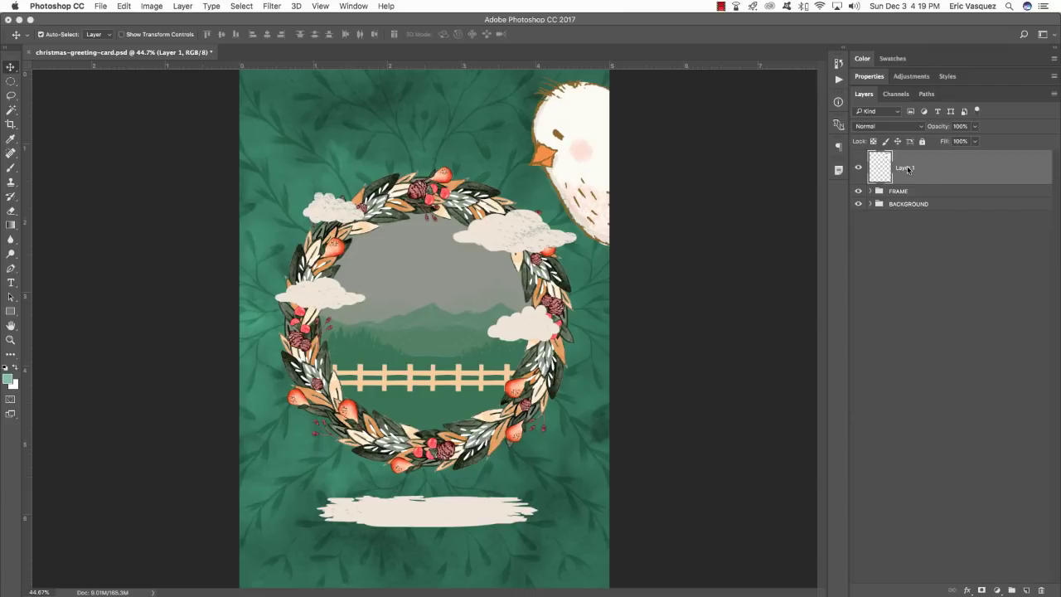
pyautogui.write('Flying_bird-02.png')
pyautogui.press('Return')
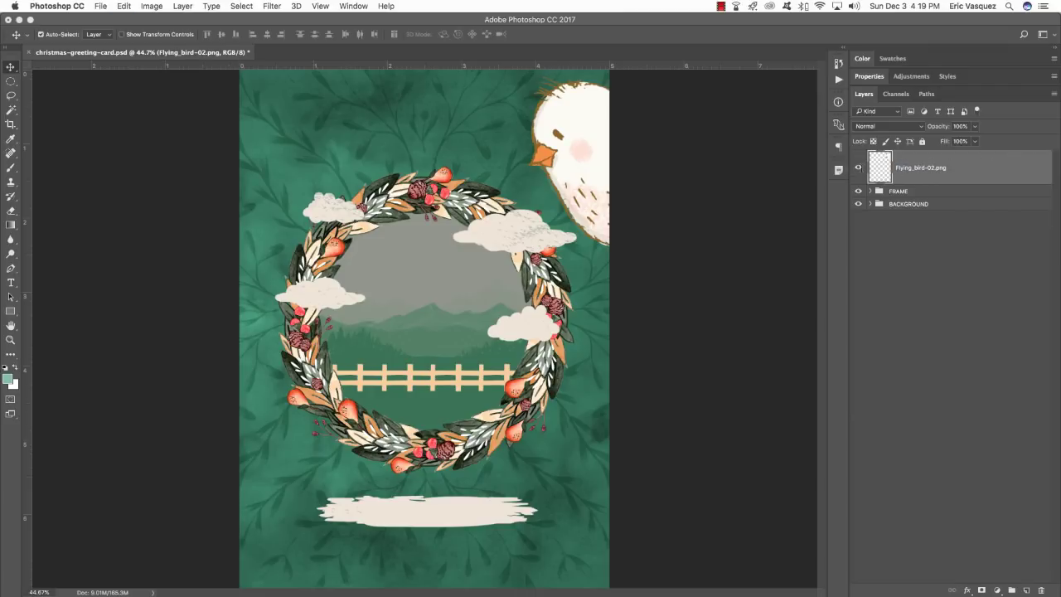
# Convert the Flying_bird-02.png layer to a smart object, scale the bird down, and place it above the wreath's upper-right side
pyautogui.rightClick(1005, 165)
pyautogui.click(897, 264)
pyautogui.hotkey('ctrl', 't')
pyautogui.moveTo(573, 178); pyautogui.dragTo(461, 194)
pyautogui.moveTo(652, 95); pyautogui.dragTo(561, 151)
pyautogui.press('Return')
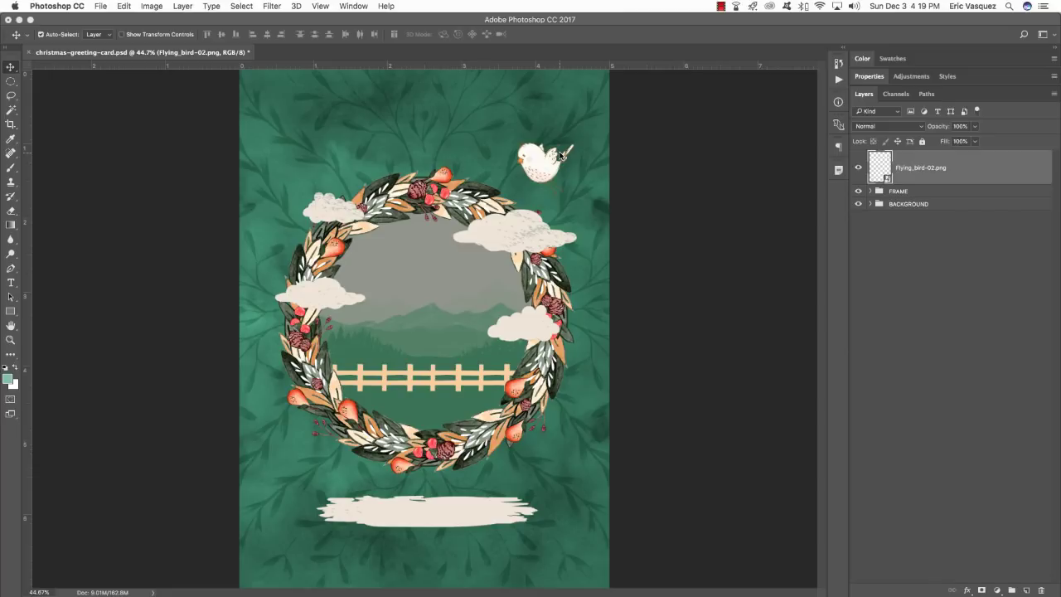
# Switch to Finder and open Bunny_04.png in Photoshop
pyautogui.press('super+Tab')
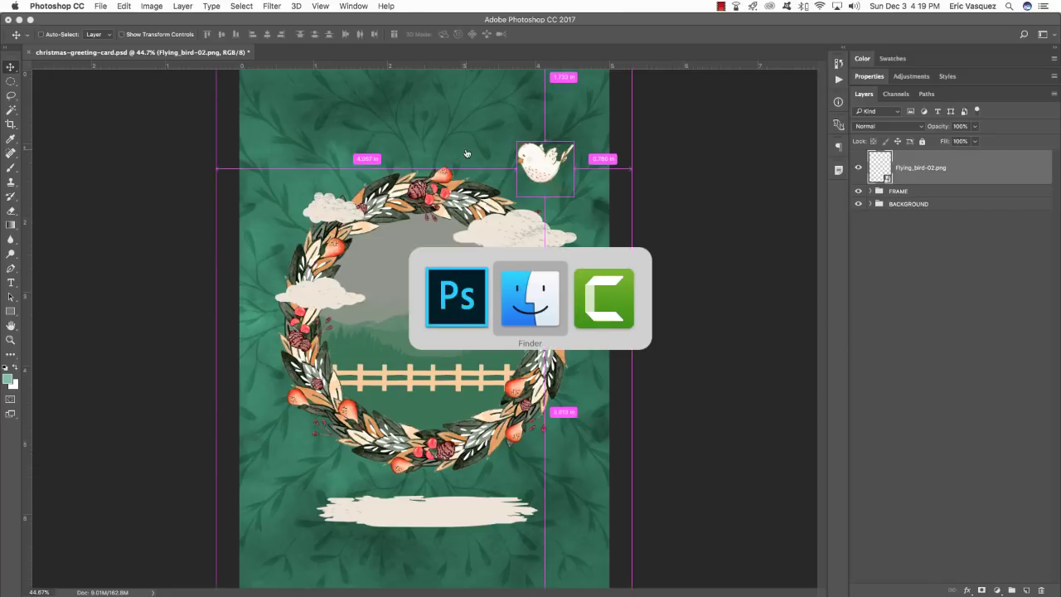
pyautogui.click(287, 71)
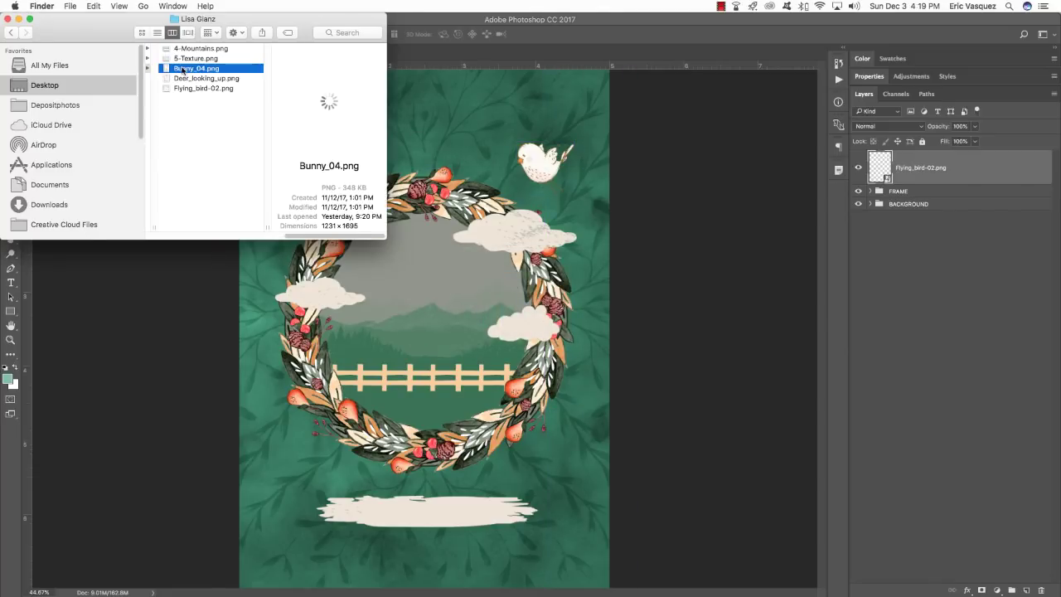
pyautogui.press('Return')
pyautogui.click(259, 173)
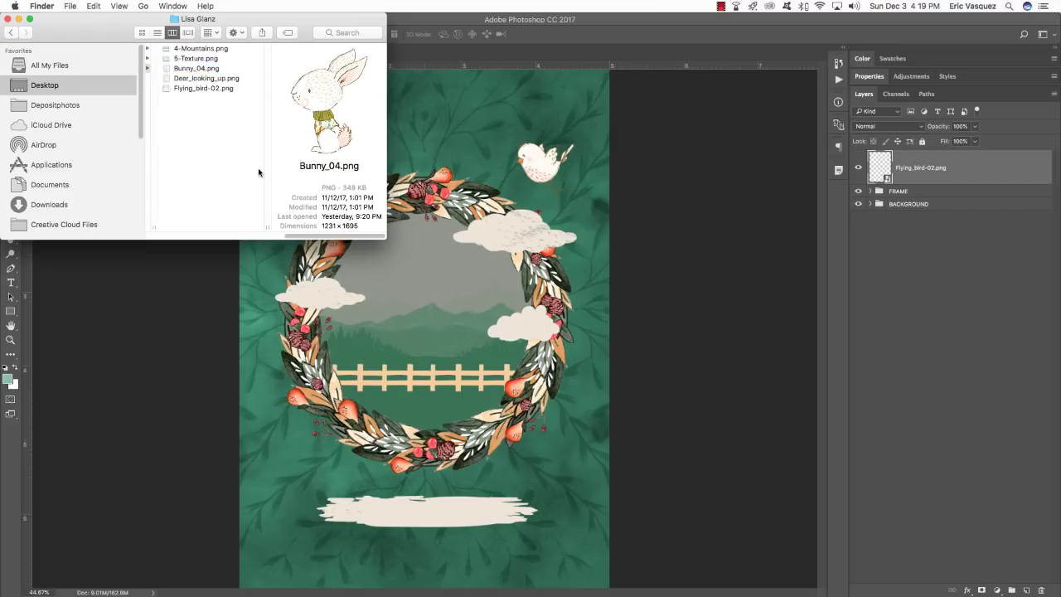
pyautogui.moveTo(296, 68); pyautogui.dragTo(762, 572)
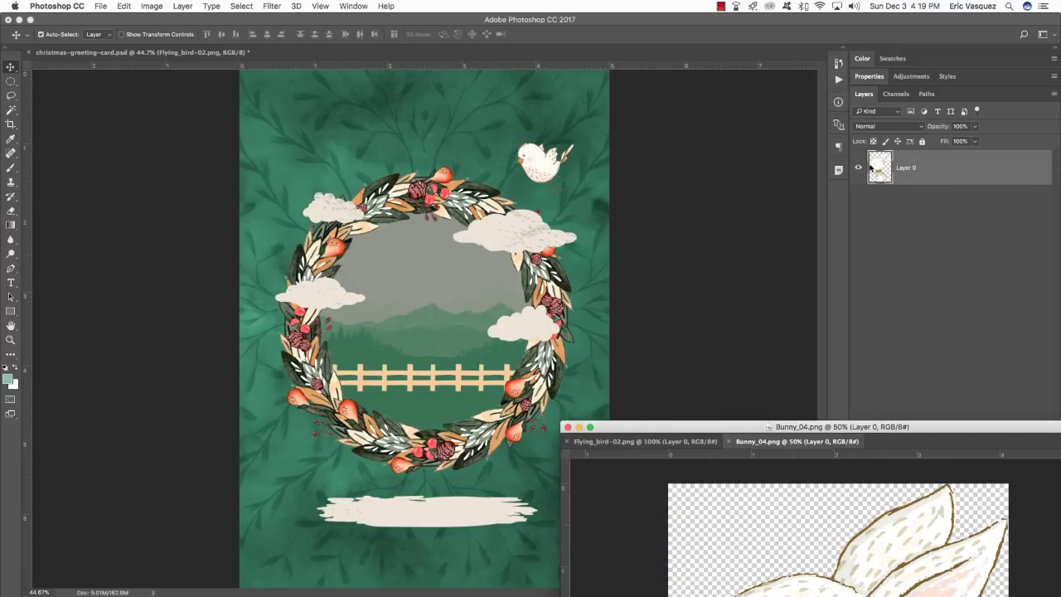
# Copy the bunny layer into christmas-greeting-card.psd and name it Bunny_04.png
pyautogui.moveTo(921, 165); pyautogui.dragTo(327, 179)
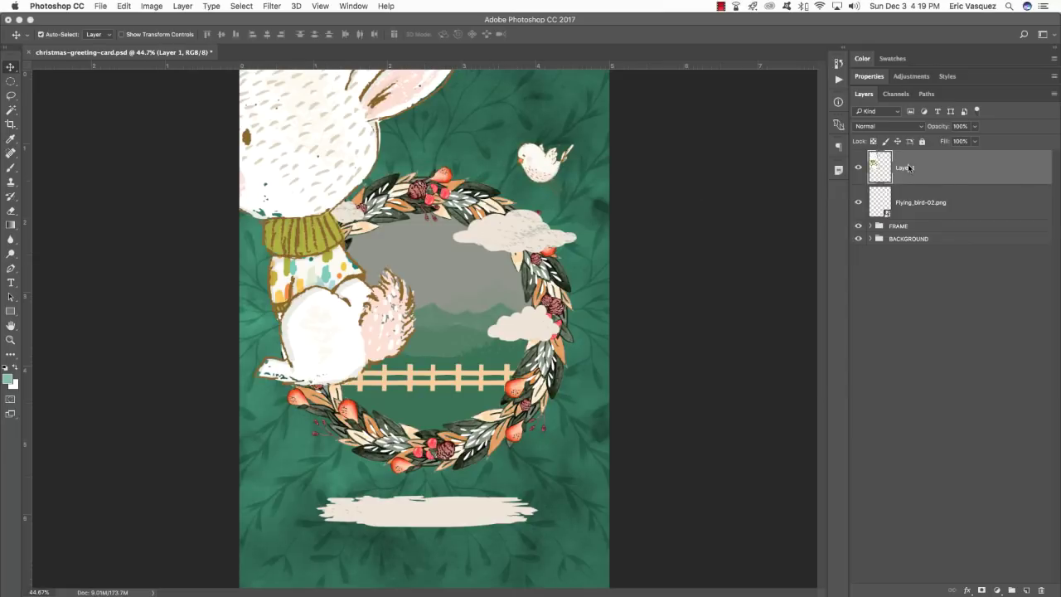
pyautogui.doubleClick(906, 167)
pyautogui.write('Bunny_04.png')
pyautogui.press('Return')
# Convert the Bunny_04.png layer to a smart object, scale it to about 29%, and seat it on the right end of the snowy ground
pyautogui.rightClick(960, 167)
pyautogui.click(879, 264)
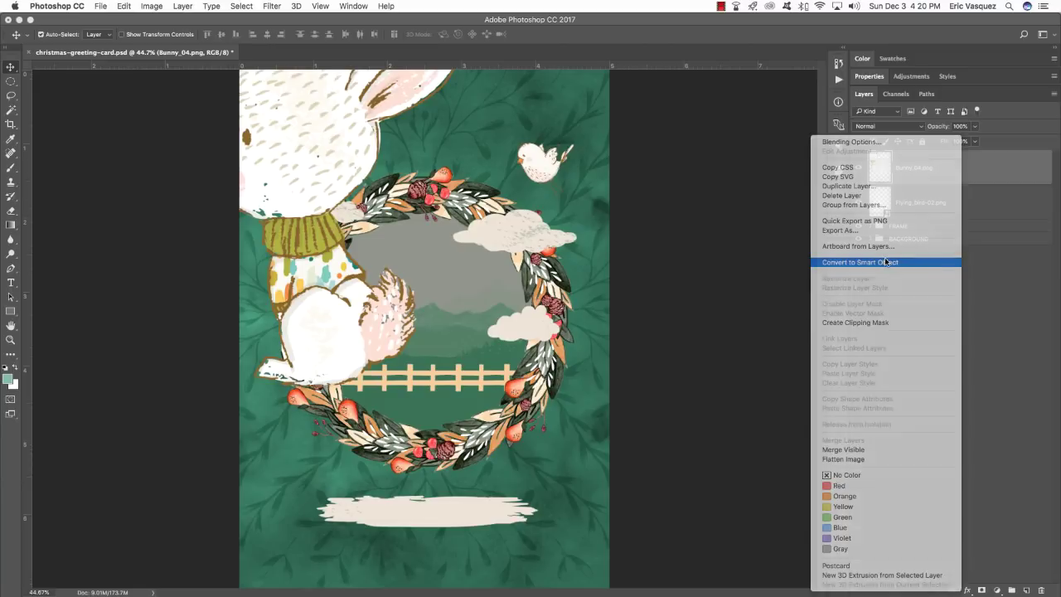
pyautogui.press('super+t')
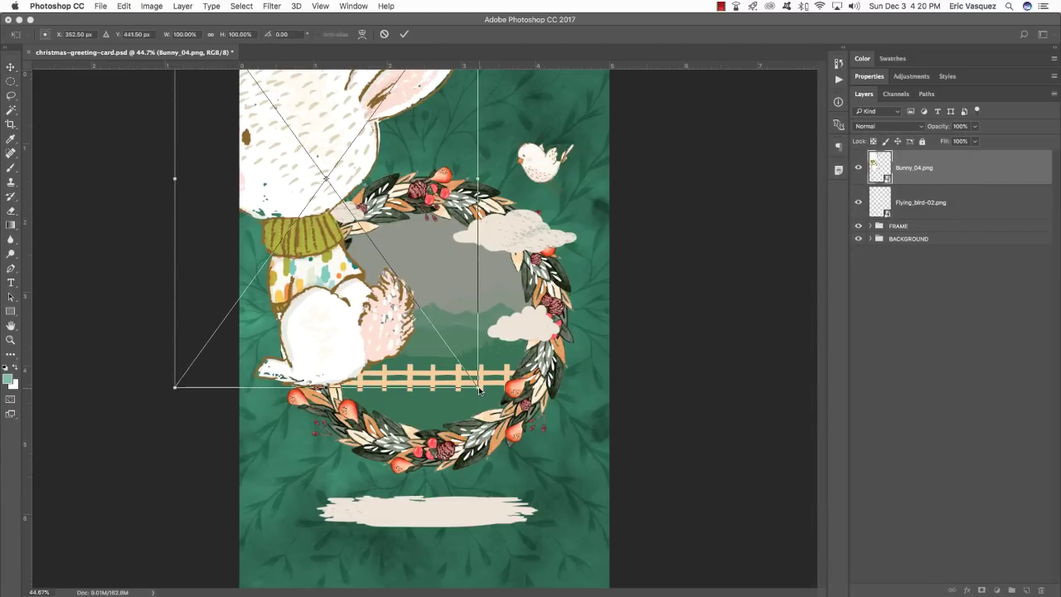
pyautogui.moveTo(479, 388); pyautogui.dragTo(527, 498)
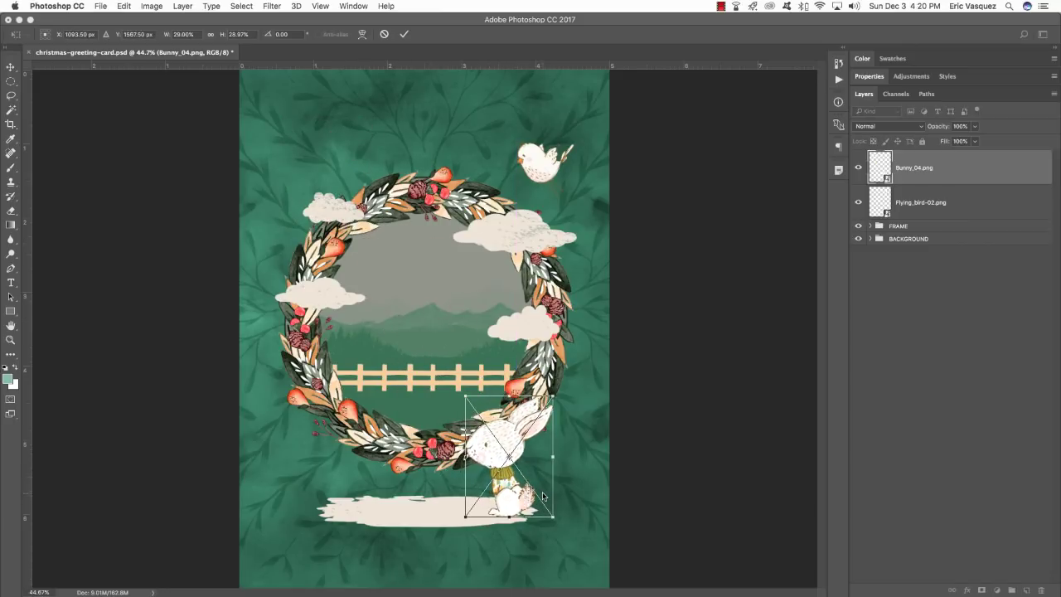
pyautogui.press('Return')
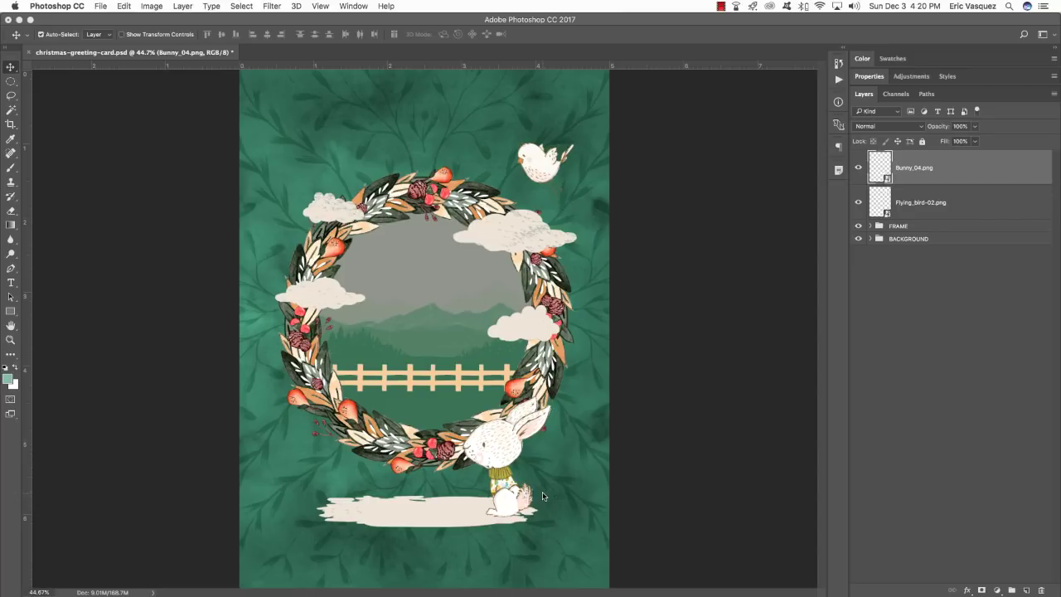
# Switch to Finder and open Deer_looking_up.png in Photoshop
pyautogui.press('super+Tab')
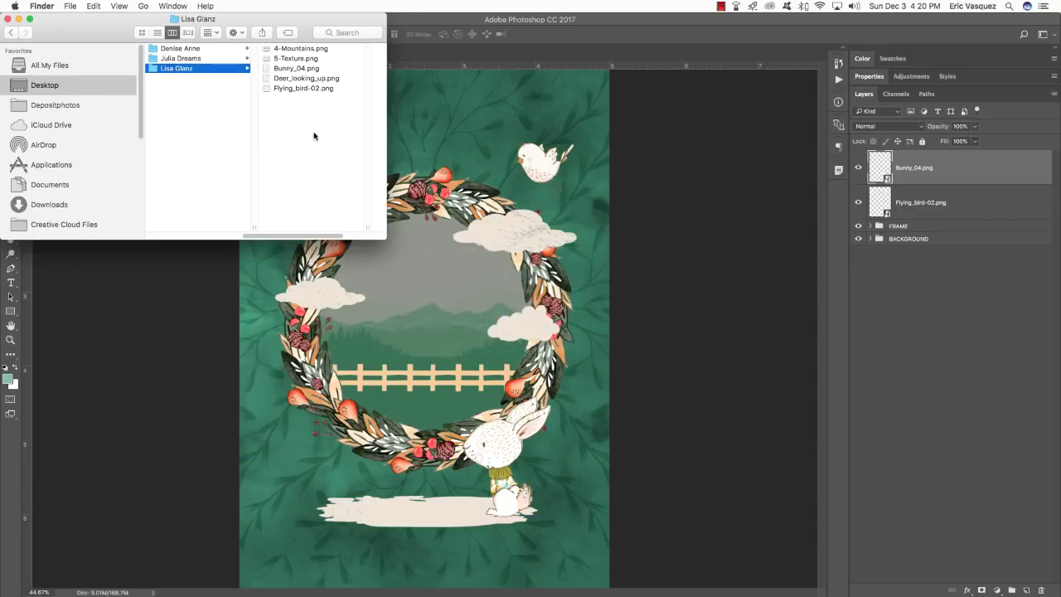
pyautogui.click(312, 78)
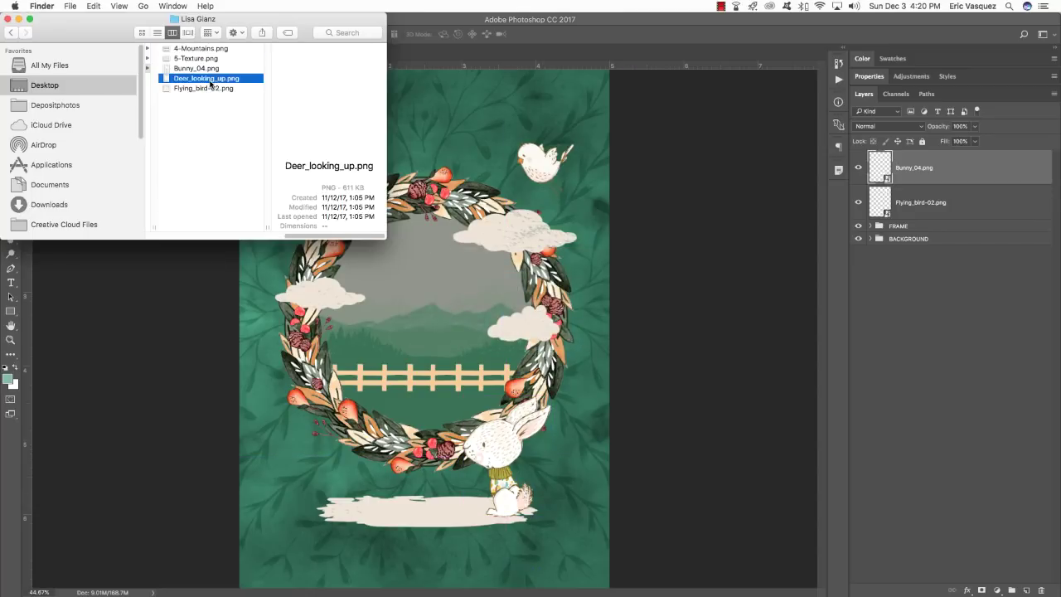
pyautogui.click(229, 170)
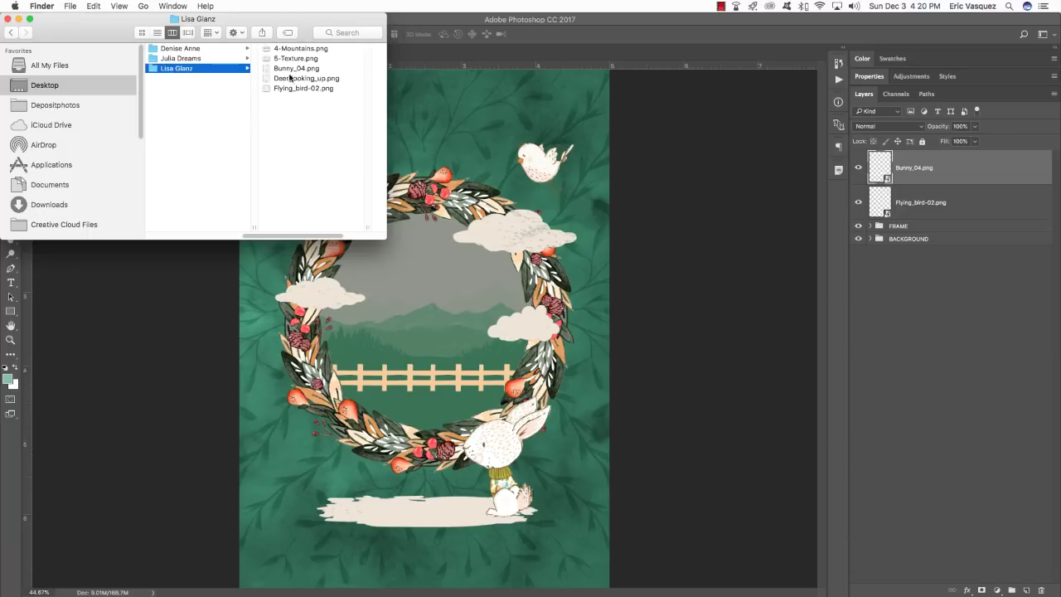
pyautogui.moveTo(289, 78); pyautogui.dragTo(771, 572)
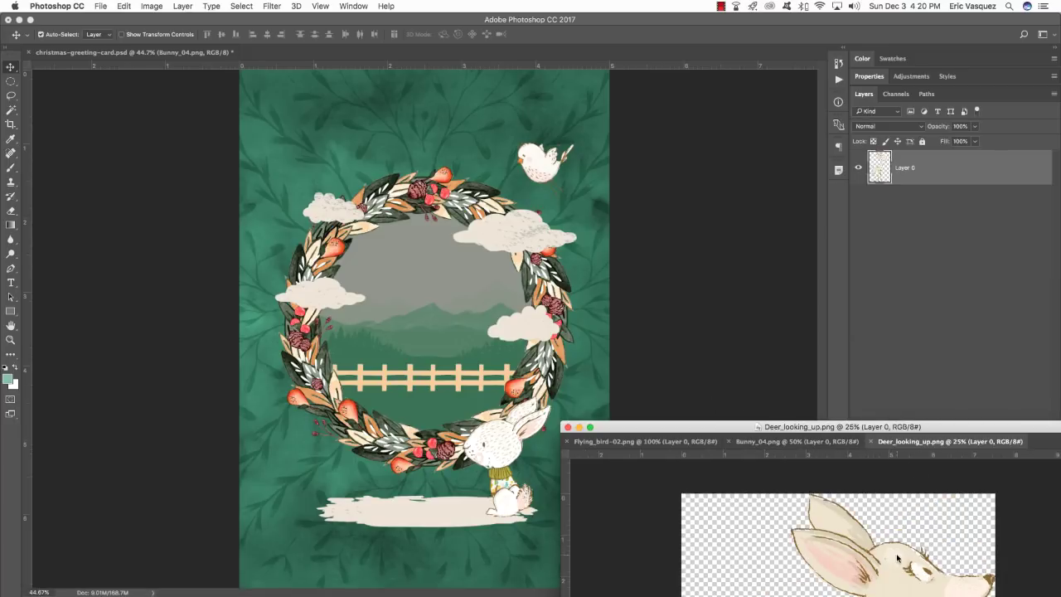
# Copy the deer layer into christmas-greeting-card.psd and name it Deer_looking_up.png
pyautogui.moveTo(897, 558); pyautogui.dragTo(474, 333)
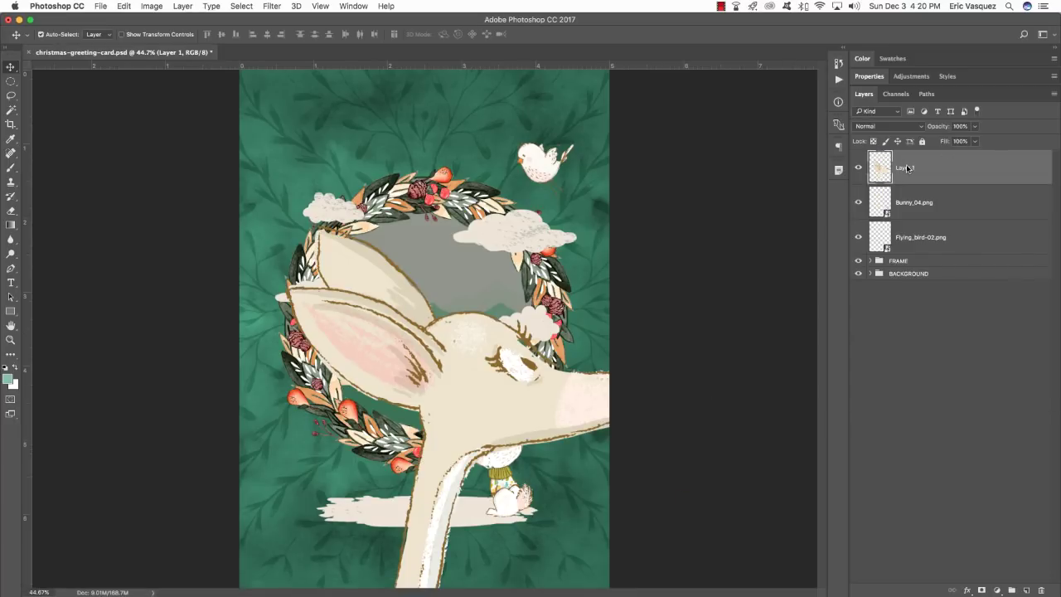
pyautogui.doubleClick(907, 168)
pyautogui.write('Deer_looking_up.png')
pyautogui.press('Return')
# Convert the Deer_looking_up.png layer to a smart object, scale it to about 32%, and stand it on the snow left of the bunny
pyautogui.rightClick(978, 166)
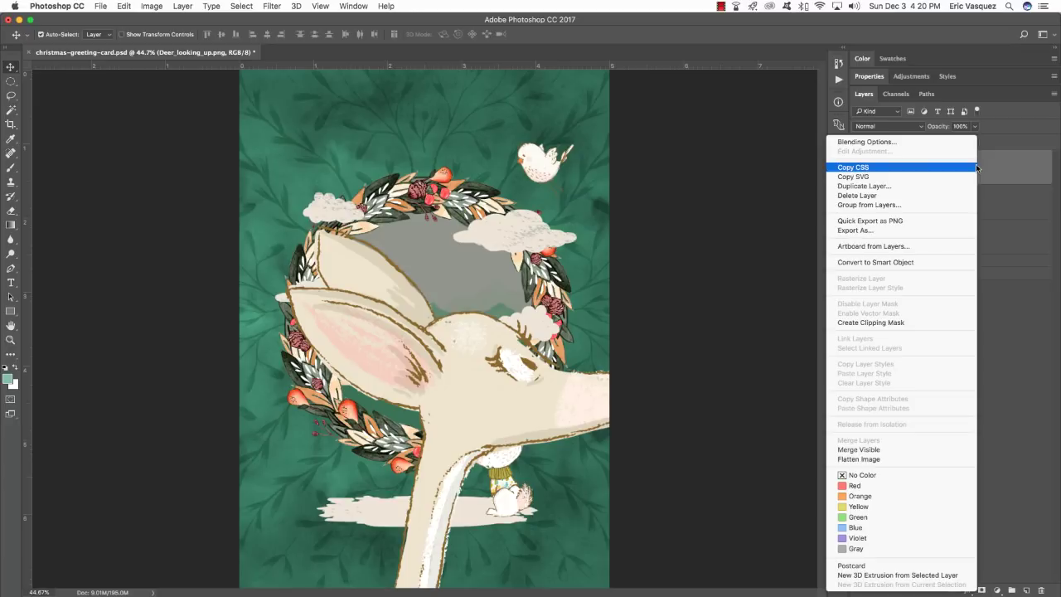
pyautogui.click(879, 263)
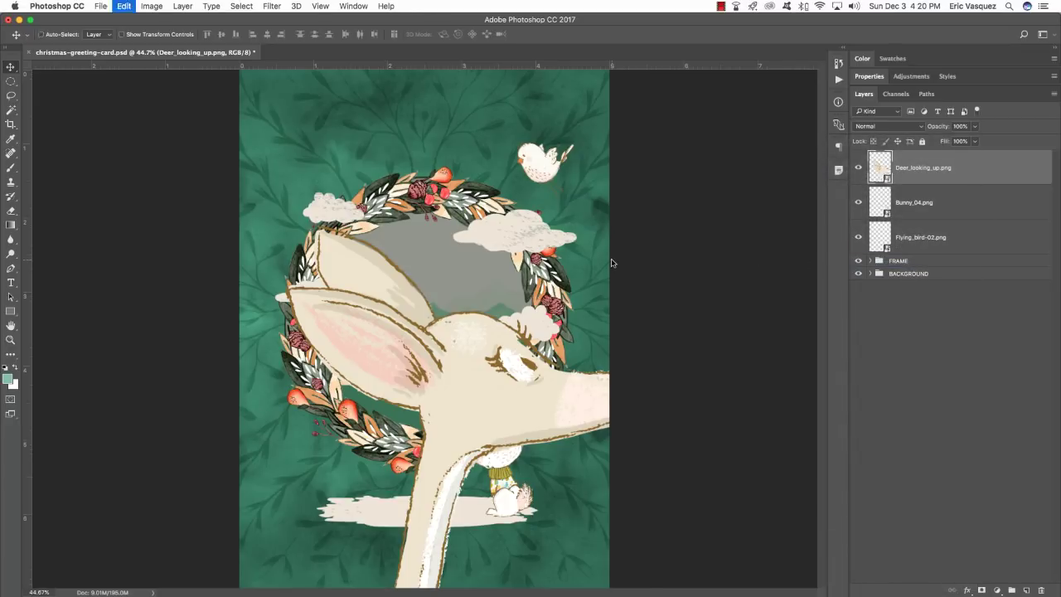
pyautogui.press('super+t')
pyautogui.moveTo(649, 225); pyautogui.dragTo(464, 492)
pyautogui.moveTo(441, 541); pyautogui.dragTo(477, 304)
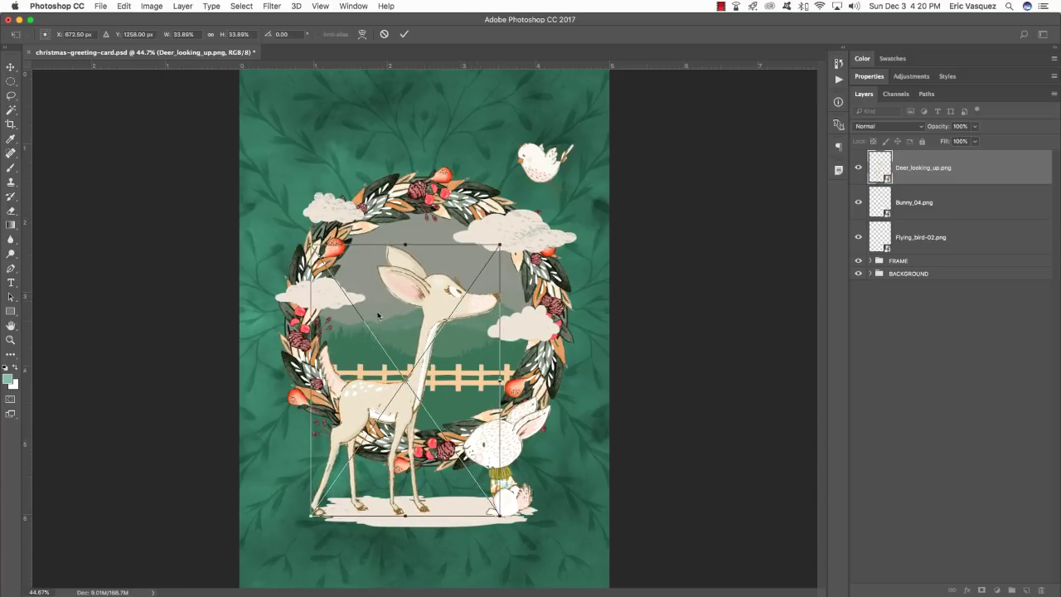
pyautogui.moveTo(312, 246); pyautogui.dragTo(324, 253)
pyautogui.moveTo(477, 315); pyautogui.dragTo(467, 306)
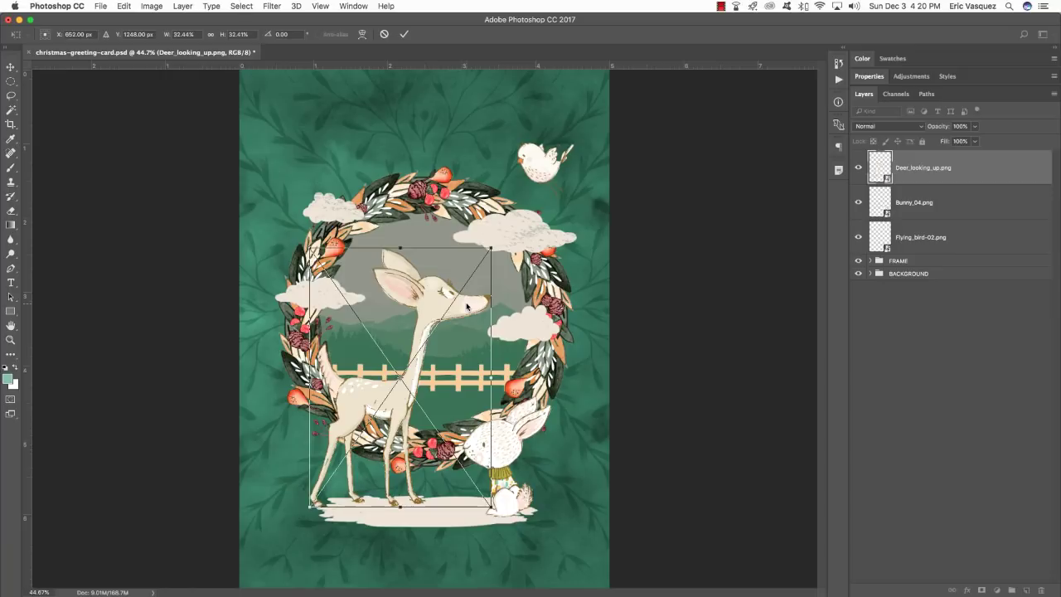
pyautogui.press('Return')
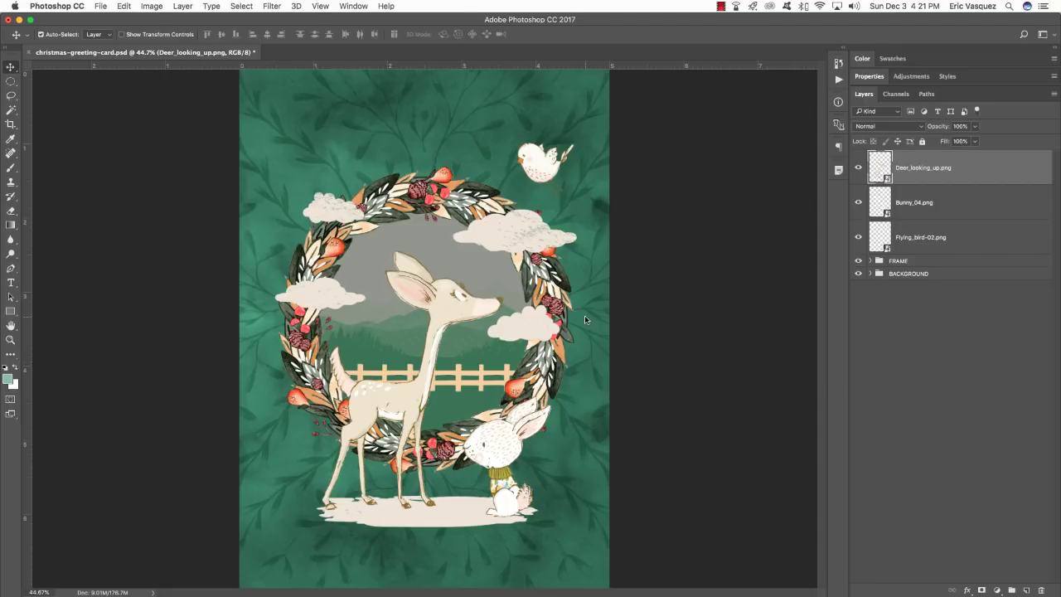
# Select the cloud-2.png copy layer by the deer's nose and nudge the cloud slightly down and left
pyautogui.rightClick(529, 329)
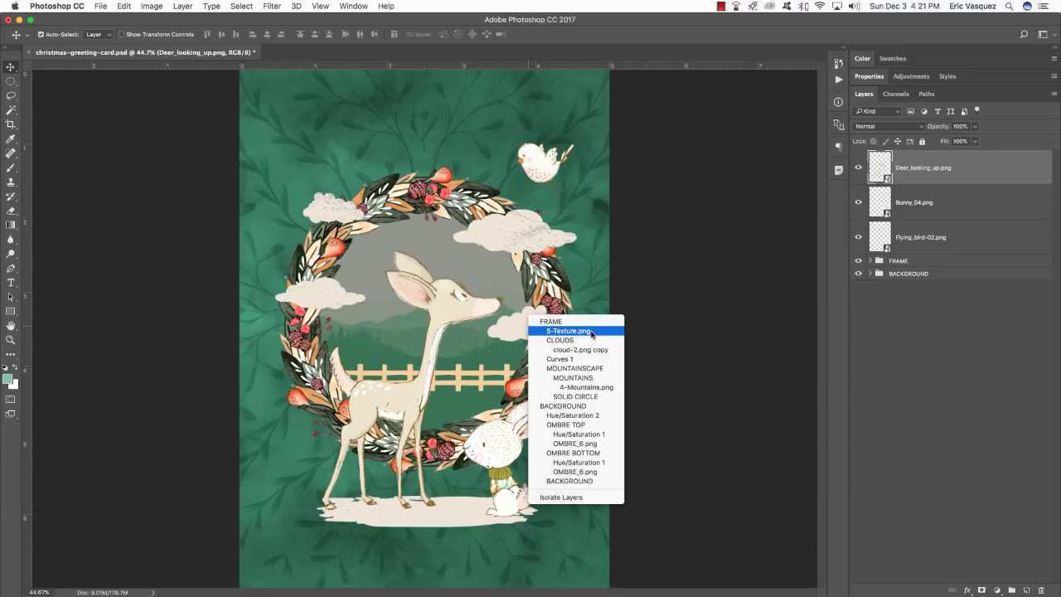
pyautogui.click(599, 351)
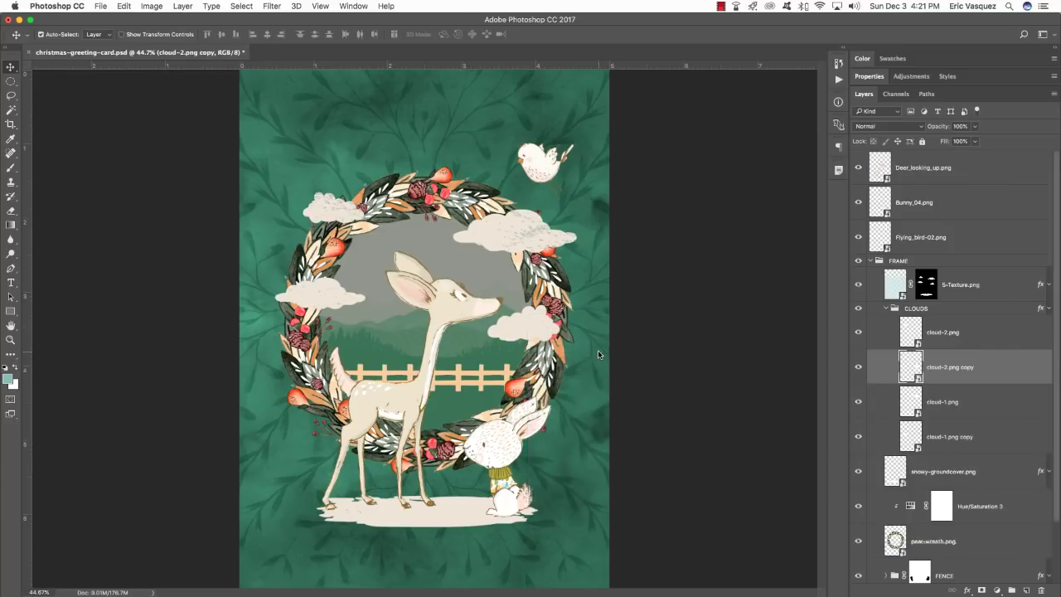
pyautogui.hotkey('shift', 'Down')
pyautogui.hotkey('shift', 'Down')
pyautogui.hotkey('shift', 'Down')
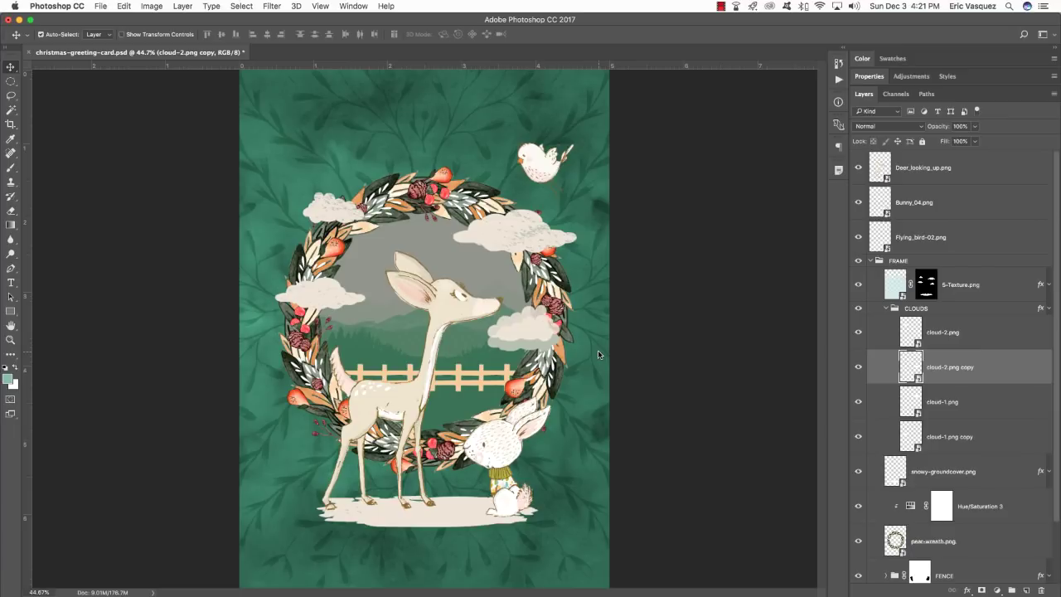
pyautogui.hotkey('shift', 'Left')
# Paint black on the 5-Texture.png layer mask over the cloud by the deer's nose to hide its misaligned texture
pyautogui.click(913, 286)
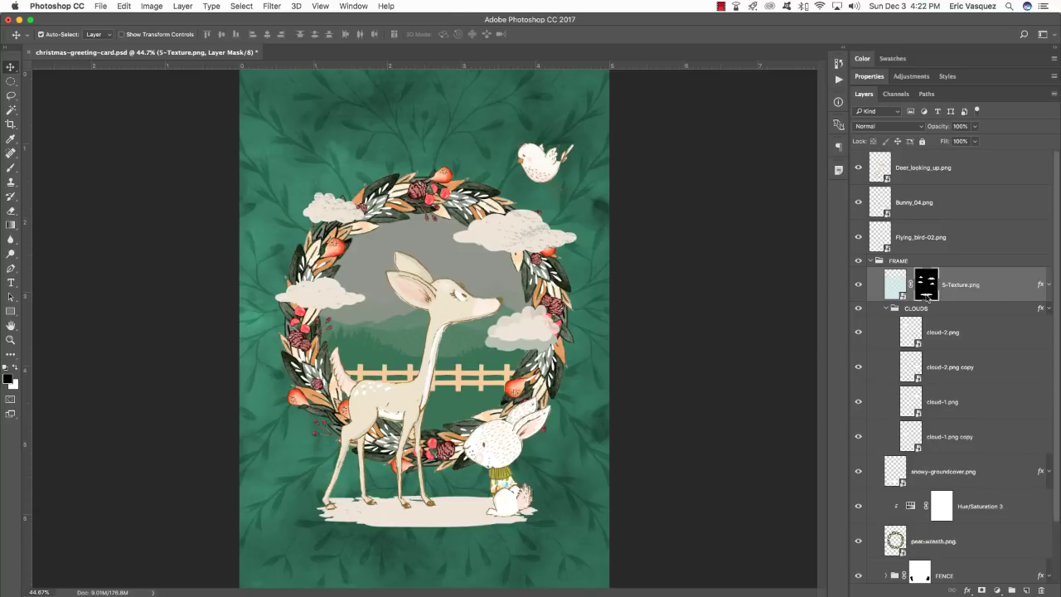
pyautogui.press('b')
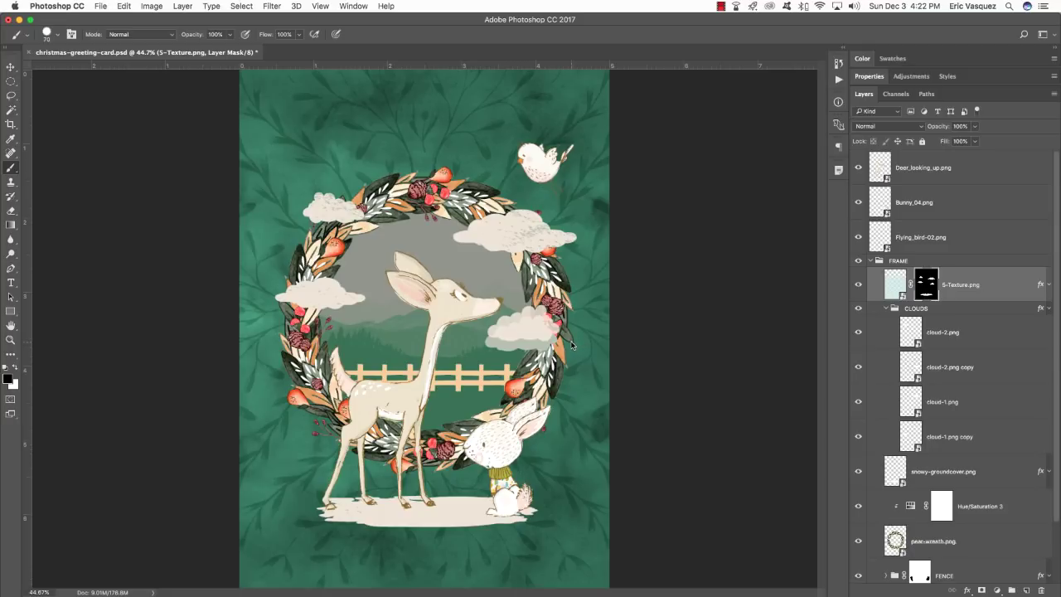
pyautogui.moveTo(572, 345)
pyautogui.mouseDown()
pyautogui.moveTo(557, 333)
pyautogui.moveTo(487, 336)
pyautogui.moveTo(569, 316)
pyautogui.mouseUp()
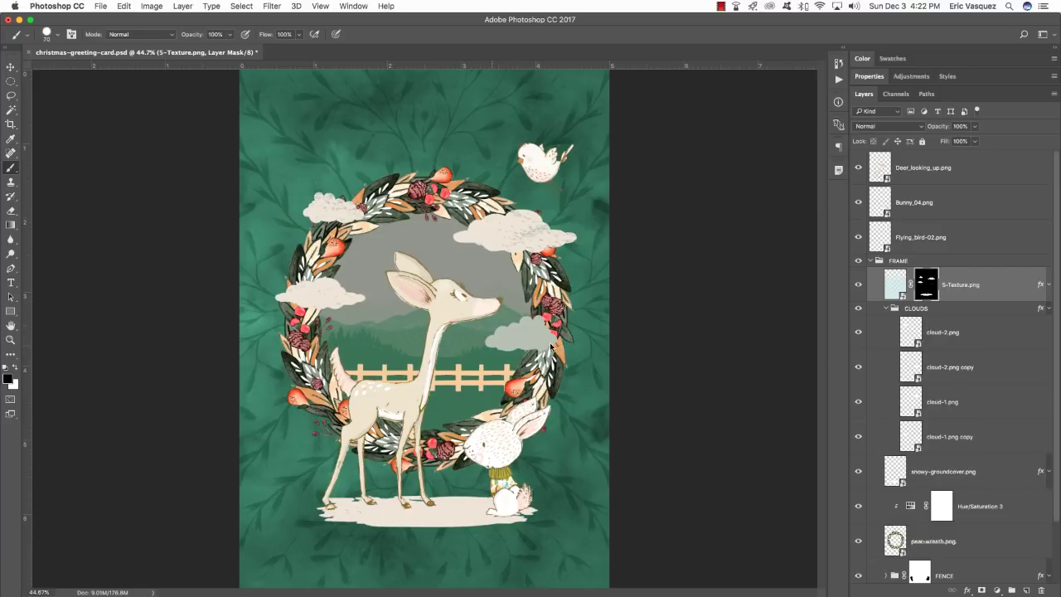
pyautogui.press('v')
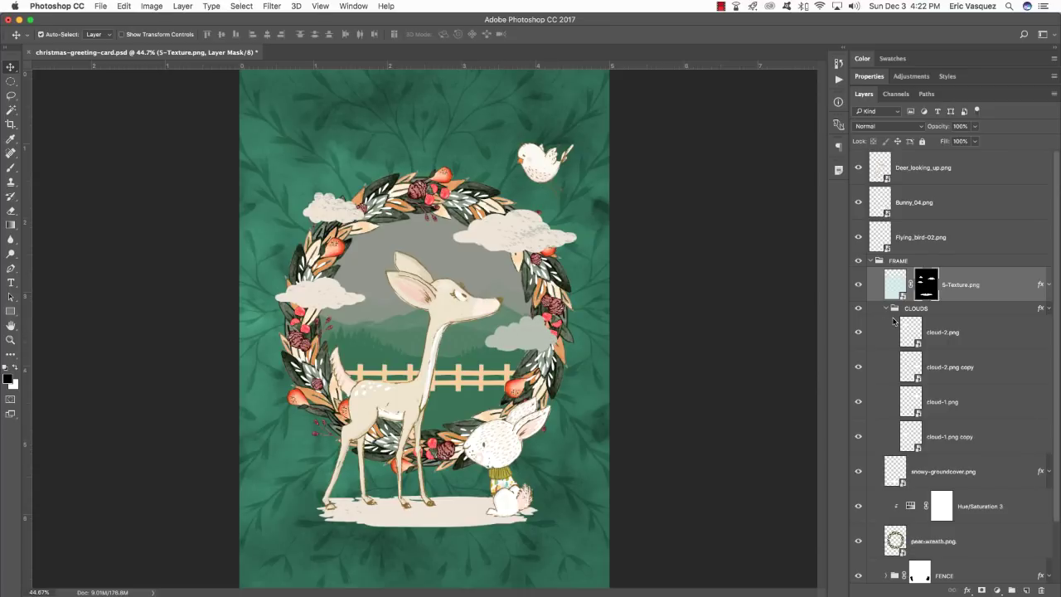
# Load the cloud-2.png copy outline as a selection, paint it white on the 5-Texture.png mask to restore the texture, and deselect
pyautogui.keyDown('ctrl'); pyautogui.click(918, 378); pyautogui.keyUp('ctrl')
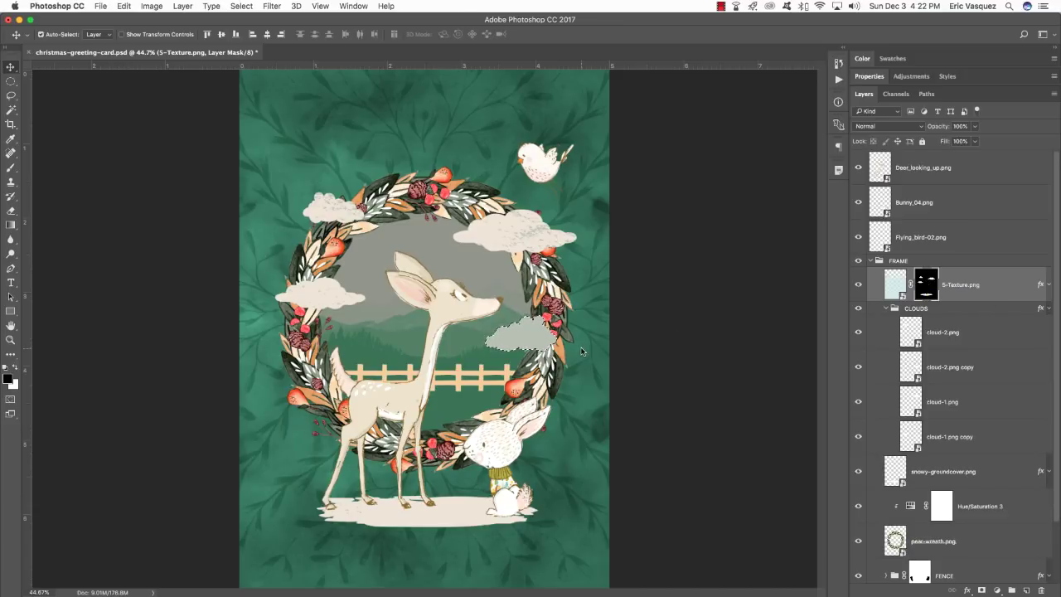
pyautogui.press('b')
pyautogui.press('x')
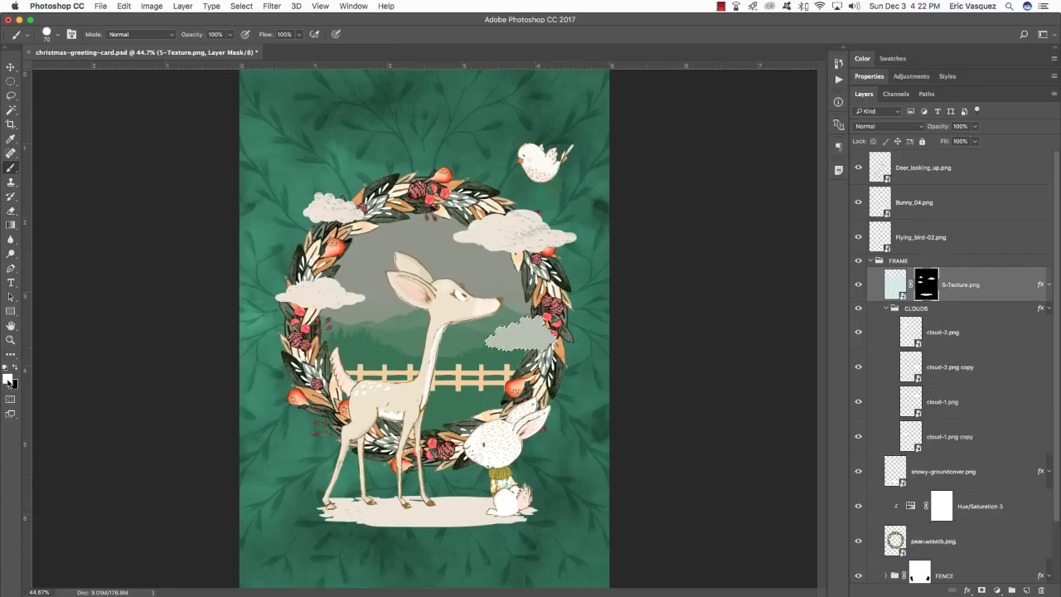
pyautogui.moveTo(484, 332)
pyautogui.mouseDown()
pyautogui.moveTo(551, 322)
pyautogui.moveTo(543, 334)
pyautogui.moveTo(448, 349)
pyautogui.mouseUp()
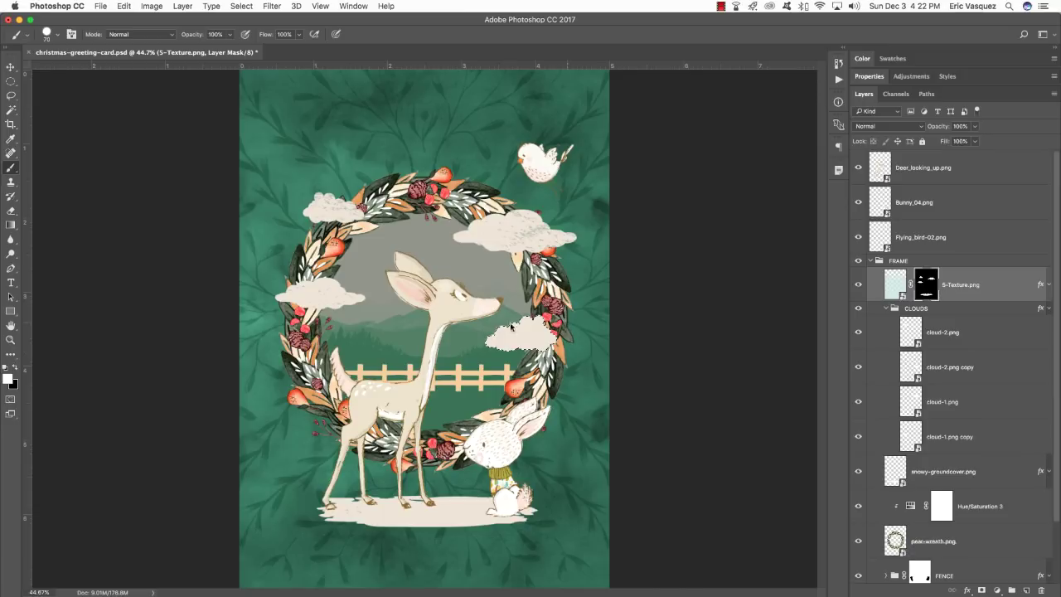
pyautogui.press('v')
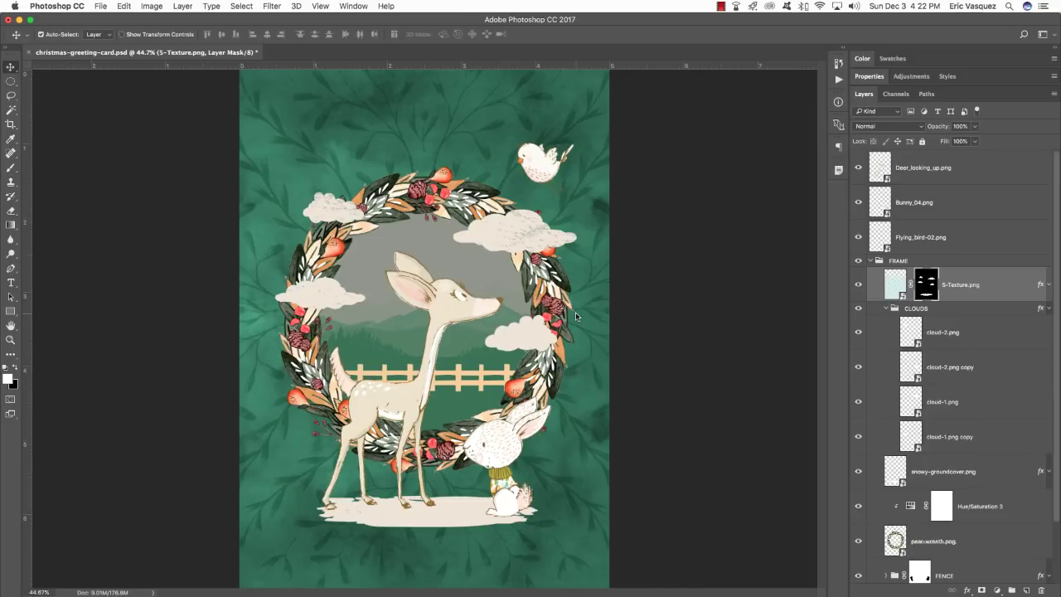
# Collapse the CLOUDS and FRAME layer groups
pyautogui.click(886, 308)
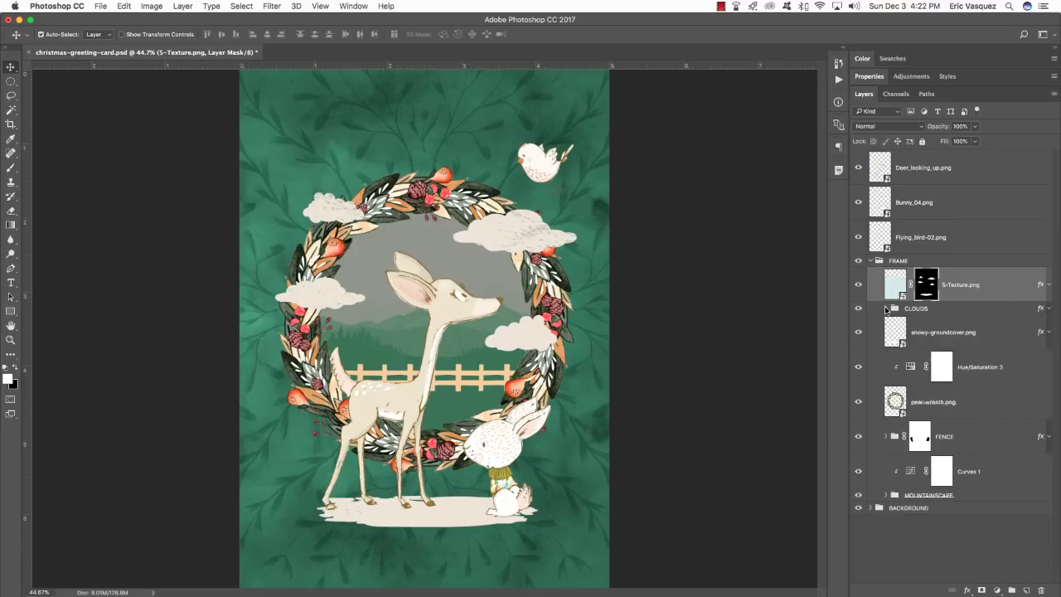
pyautogui.click(872, 263)
pyautogui.click(870, 262)
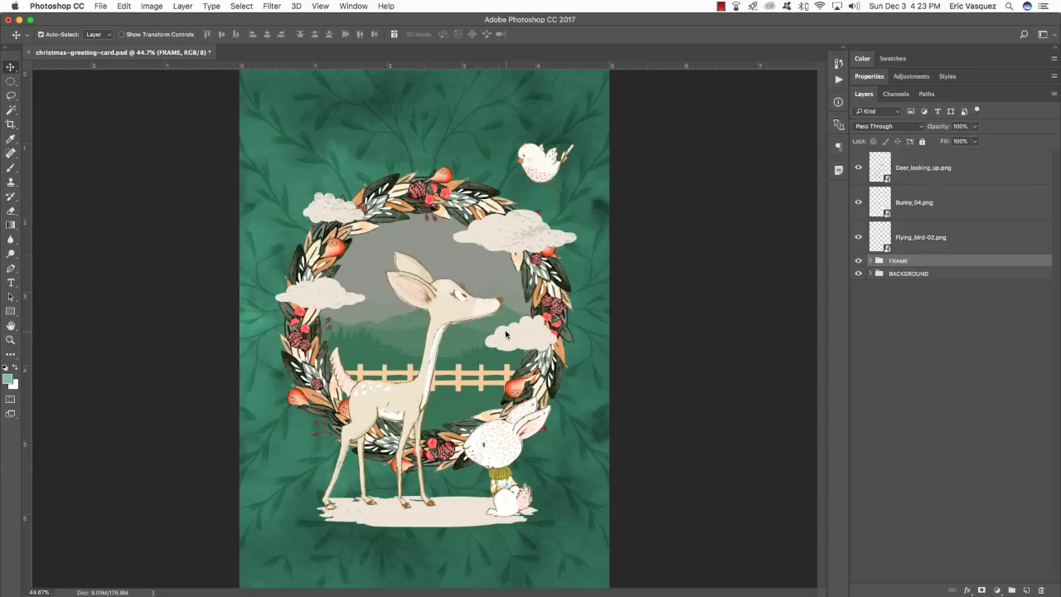
# Select the Deer_looking_up.png layer and nudge the deer slightly left, away from the bunny
pyautogui.rightClick(457, 309)
pyautogui.click(461, 311)
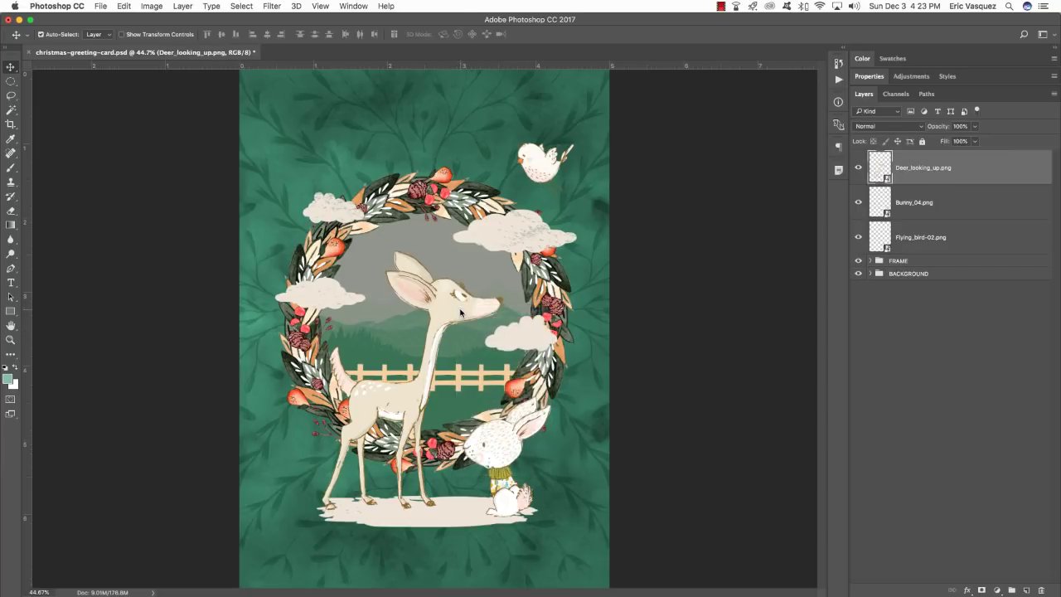
pyautogui.hotkey('shift', 'Left')
pyautogui.hotkey('shift', 'Left')
pyautogui.hotkey('shift', 'Left')
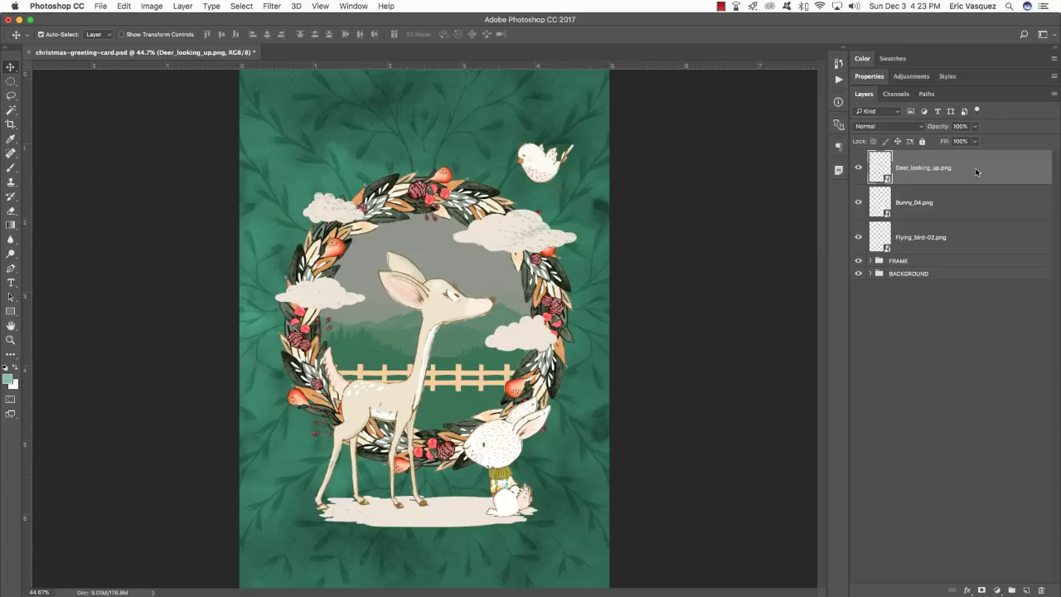
# Group the deer, bunny and bird layers and name the group ANIMALS
pyautogui.keyDown('shift'); pyautogui.click(969, 240); pyautogui.keyUp('shift')
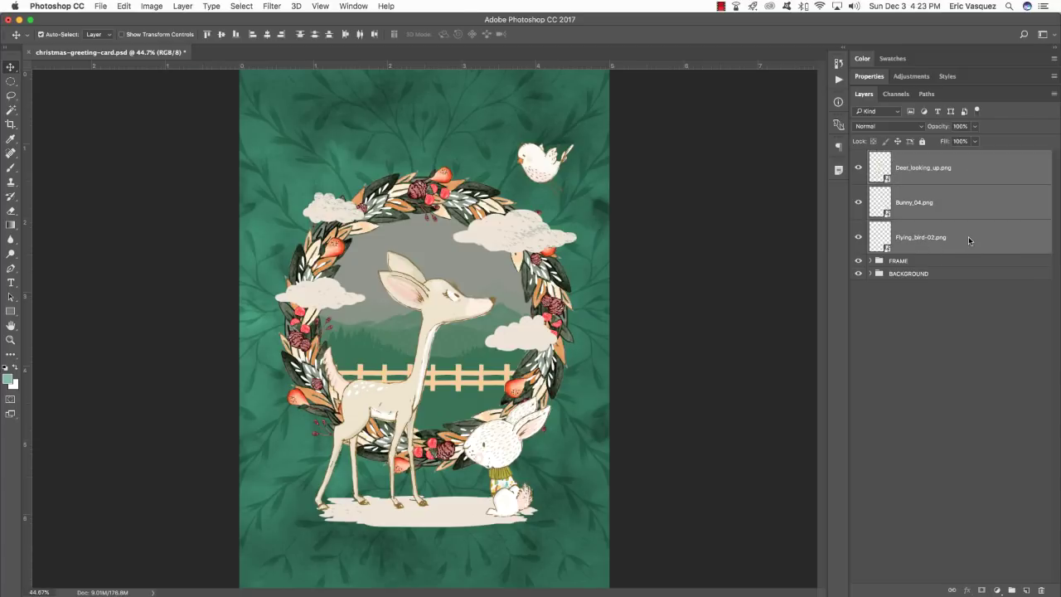
pyautogui.press('super+g')
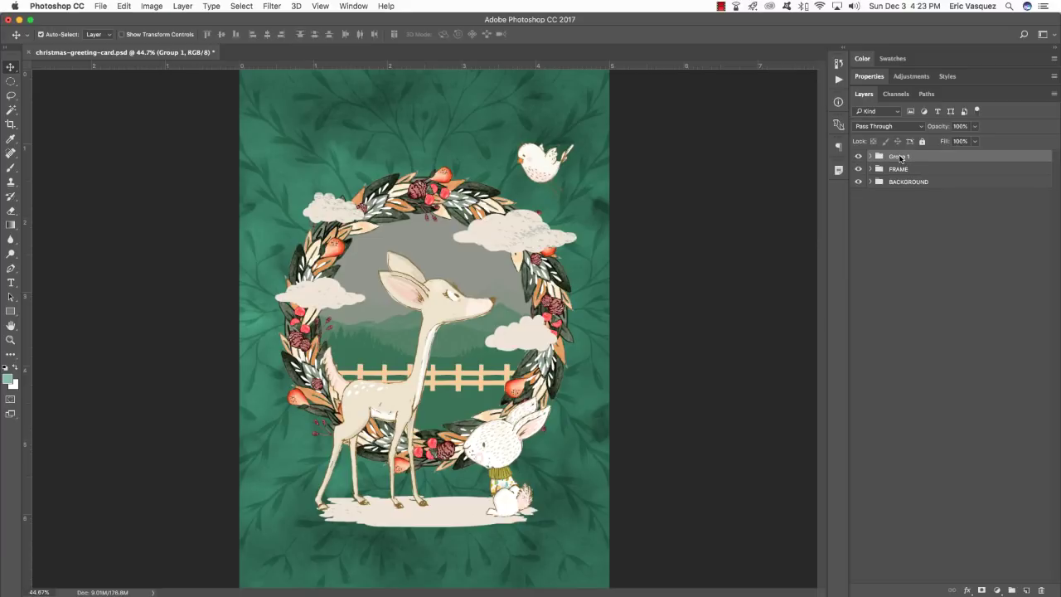
pyautogui.doubleClick(900, 157)
pyautogui.write('ANIMALS')
pyautogui.press('Return')
# Add a new layer above the ANIMALS group and enter the text "Merry Christmas" on it, near the card's upper edge
pyautogui.press('super+alt+shift+n')
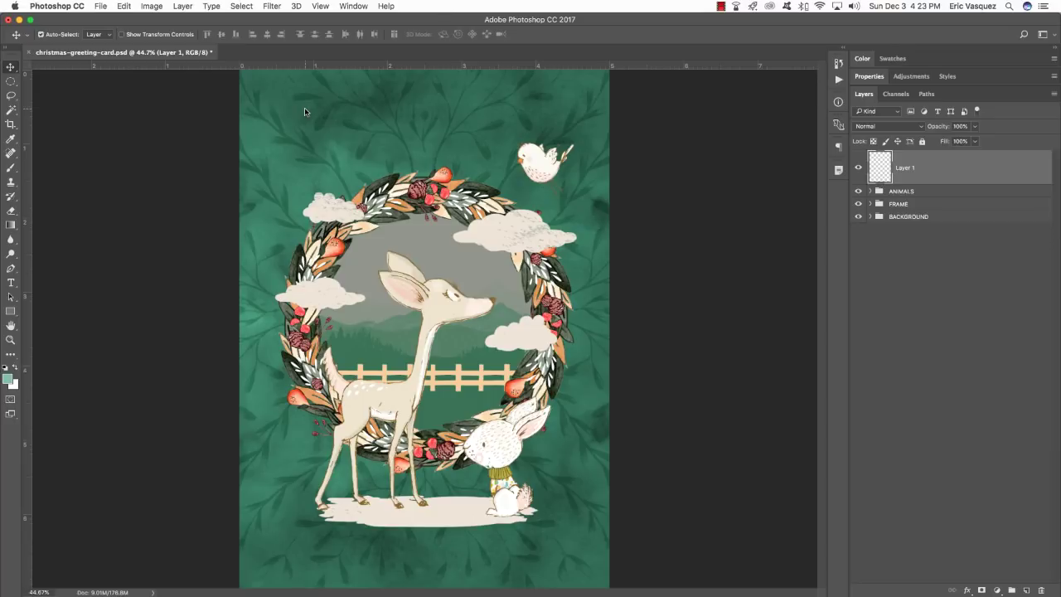
pyautogui.press('t')
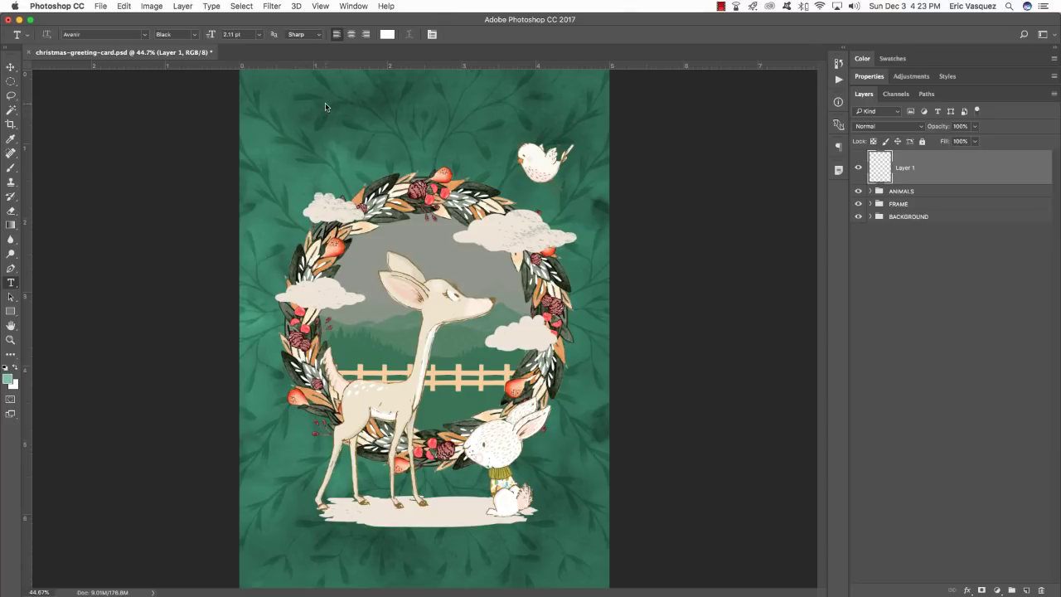
pyautogui.click(300, 105)
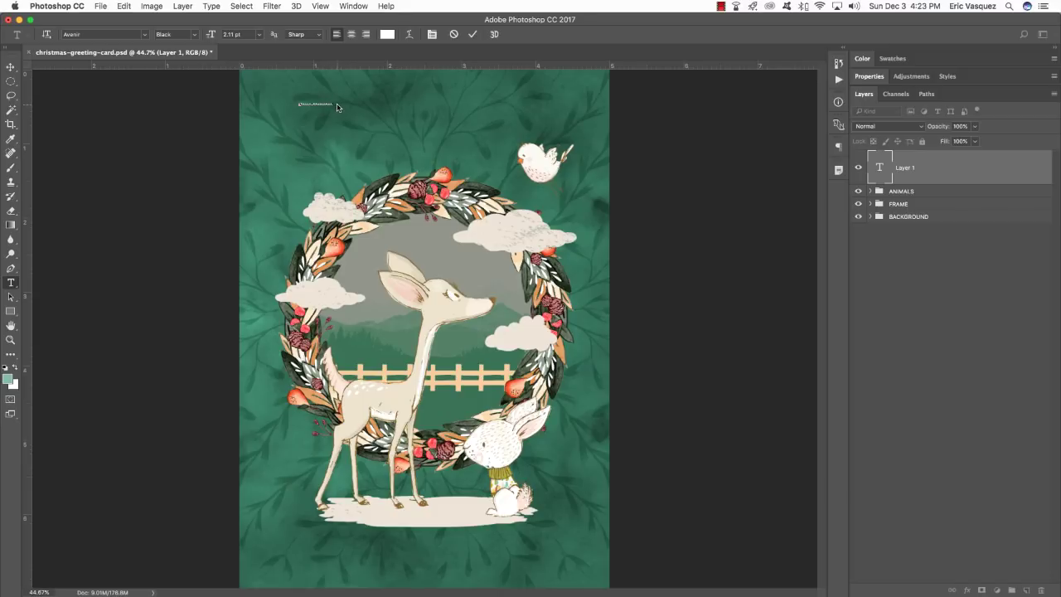
# Select the whole Merry Christmas text, show the Character settings, and change its font to Journey to Thailand Regular
pyautogui.moveTo(337, 106); pyautogui.dragTo(250, 106)
pyautogui.click(352, 5)
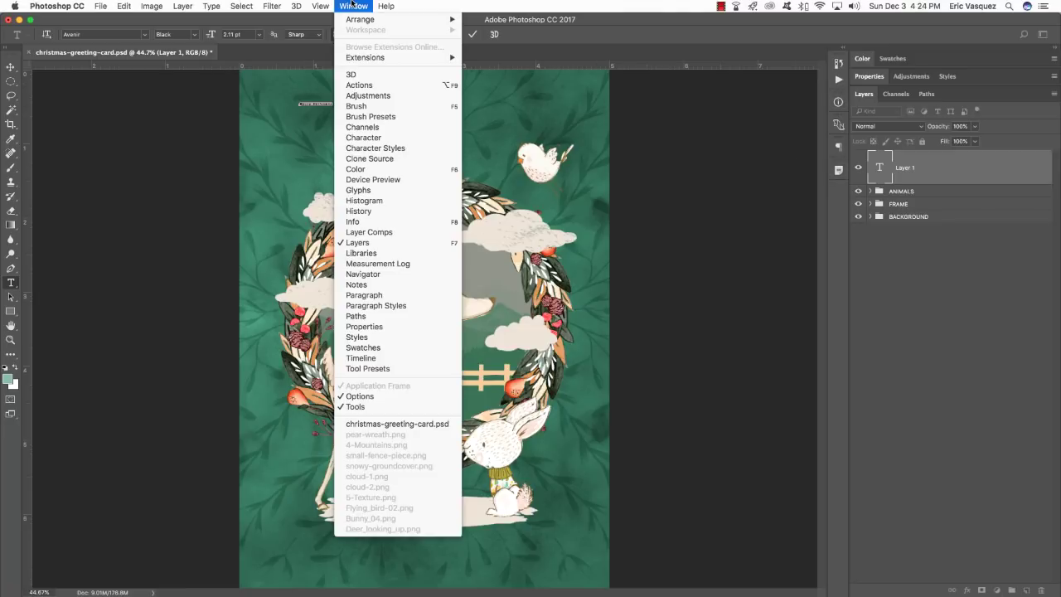
pyautogui.click(369, 139)
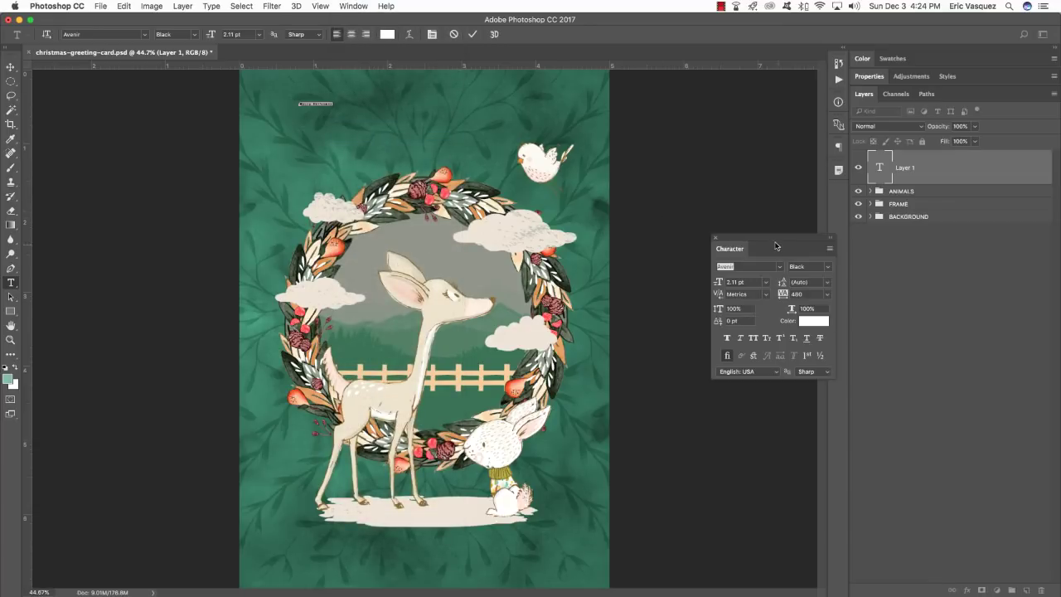
pyautogui.moveTo(776, 245); pyautogui.dragTo(675, 171)
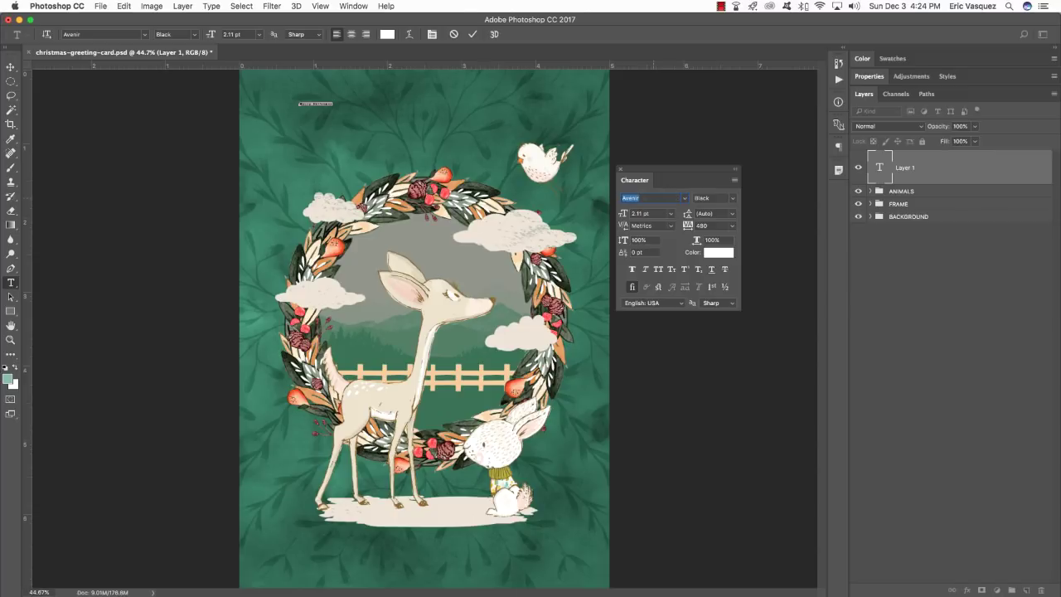
pyautogui.write('journey')
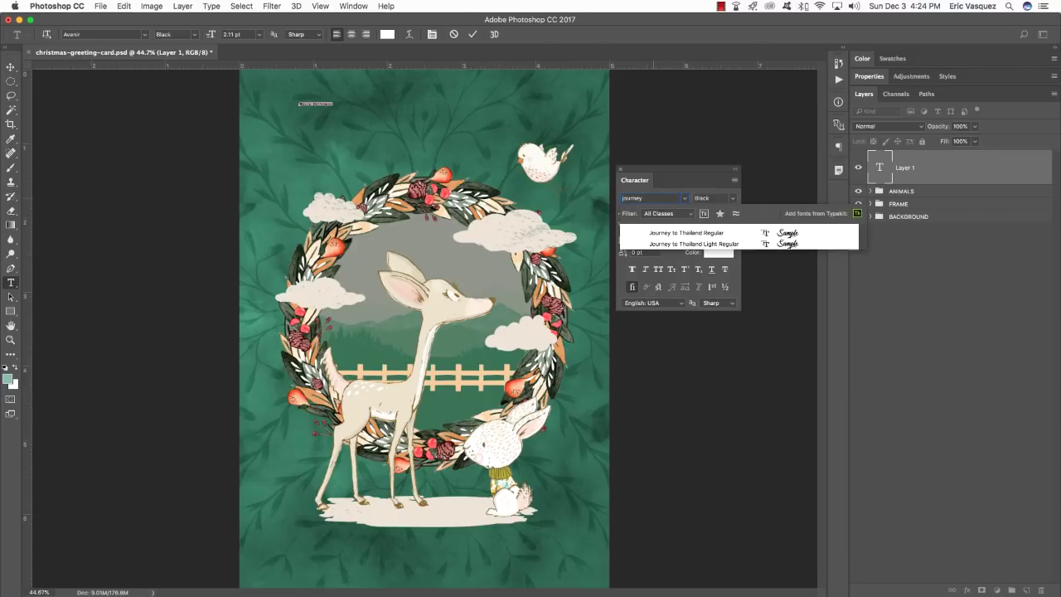
pyautogui.click(704, 233)
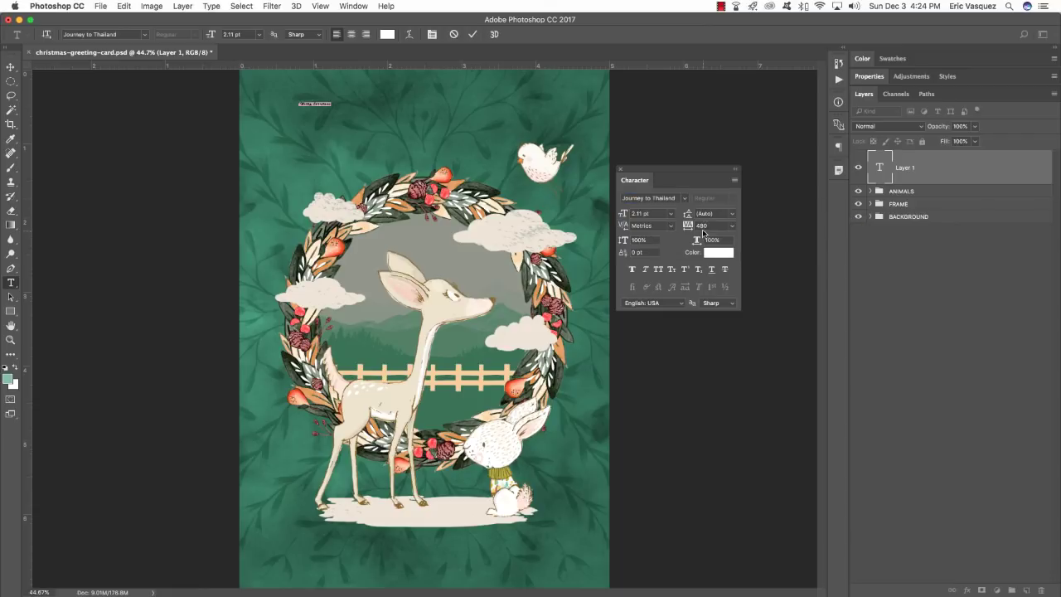
# Set the Merry Christmas text's size to 44 pt and its tracking to 40
pyautogui.click(652, 214)
pyautogui.moveTo(652, 214); pyautogui.dragTo(636, 213)
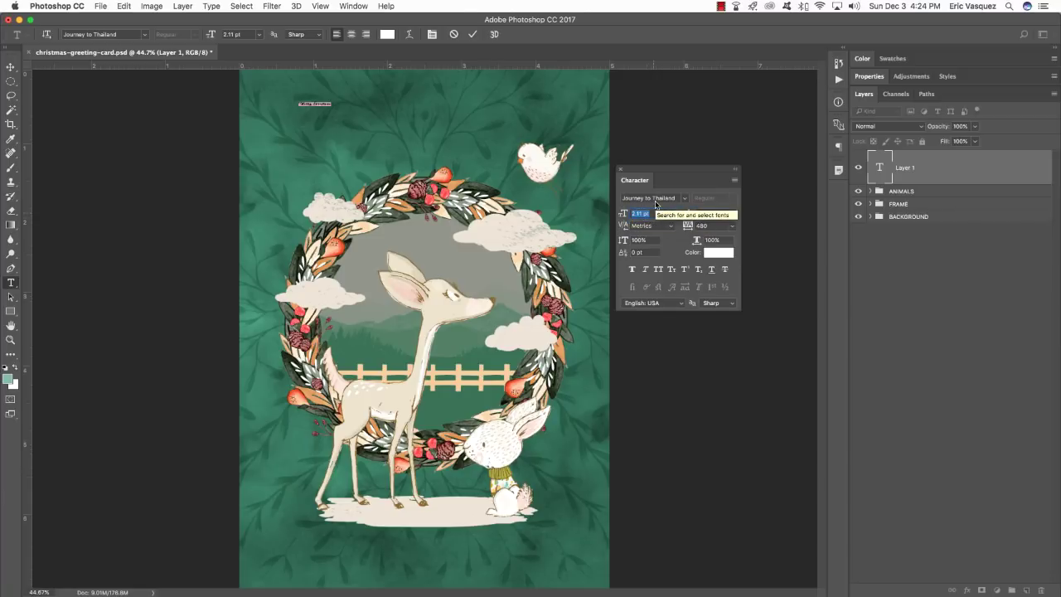
pyautogui.write('44')
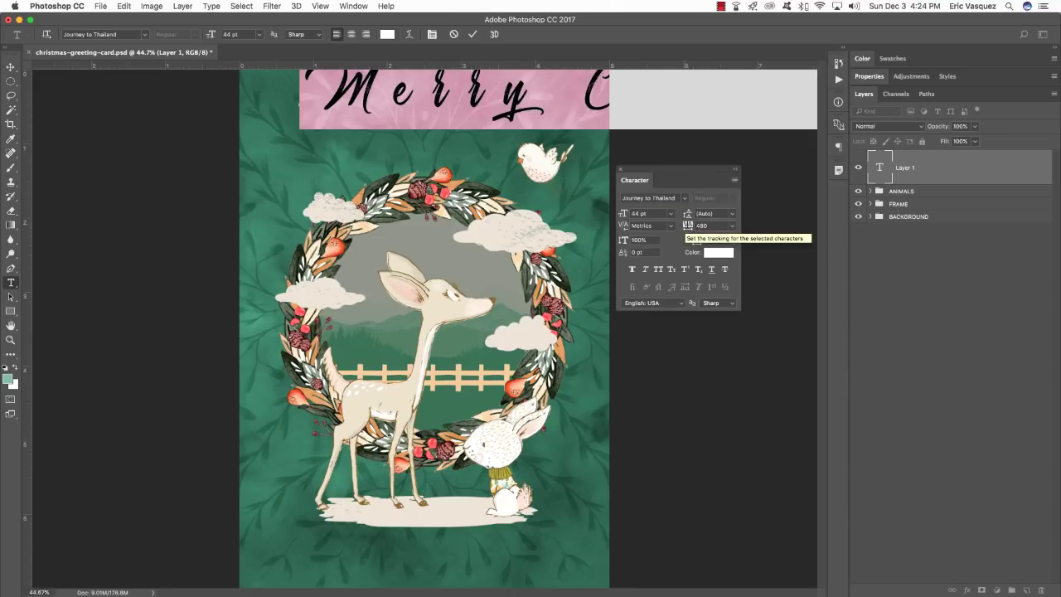
pyautogui.moveTo(688, 227); pyautogui.dragTo(678, 227)
pyautogui.click(706, 226)
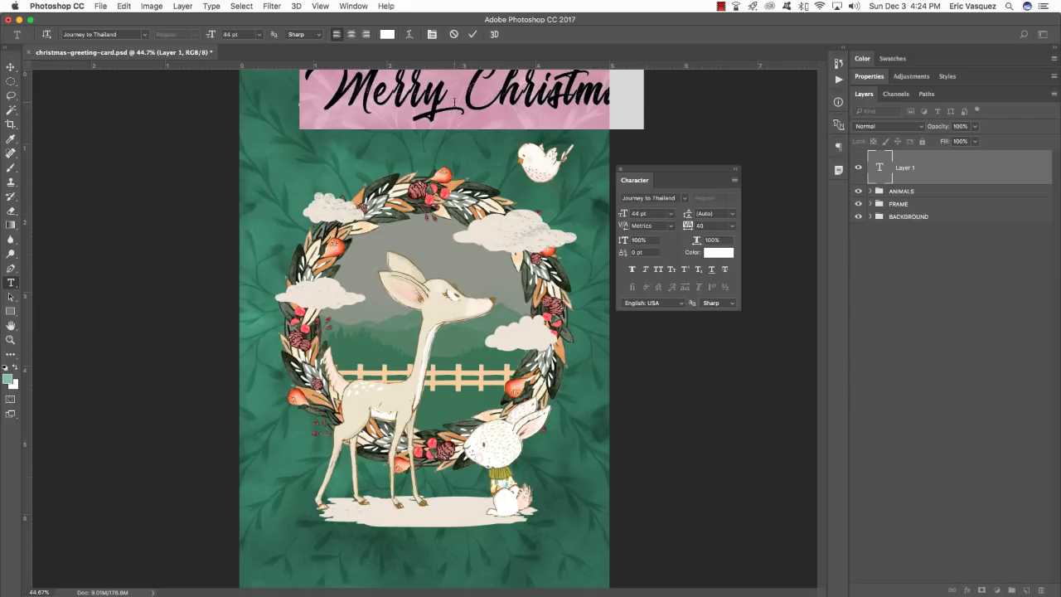
pyautogui.click(412, 98)
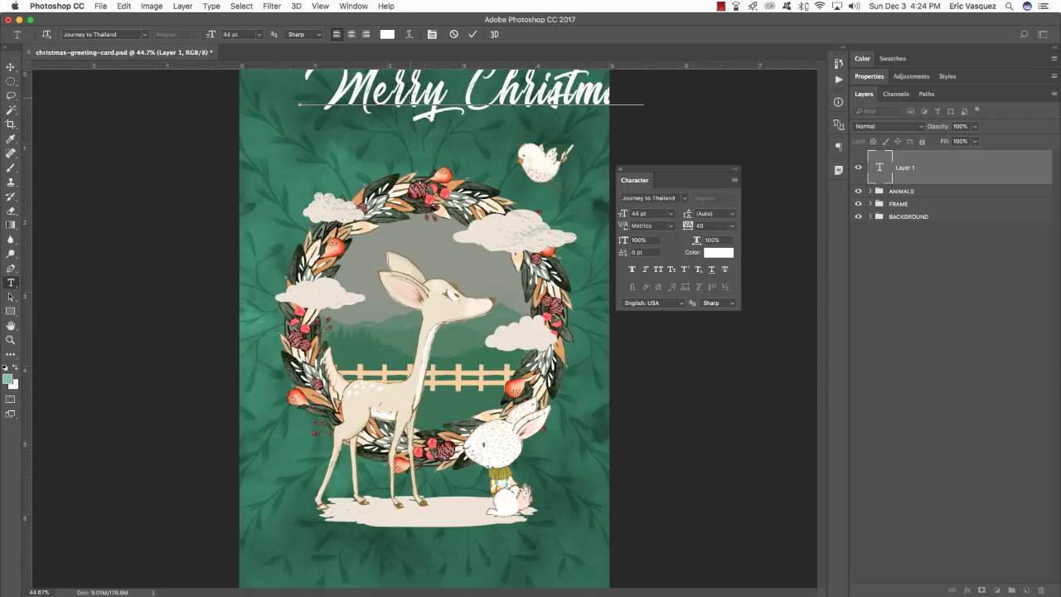
# Commit the text, switch to full-screen view, and move Merry Christmas fully onto the card, centred above the wreath
pyautogui.click(10, 67)
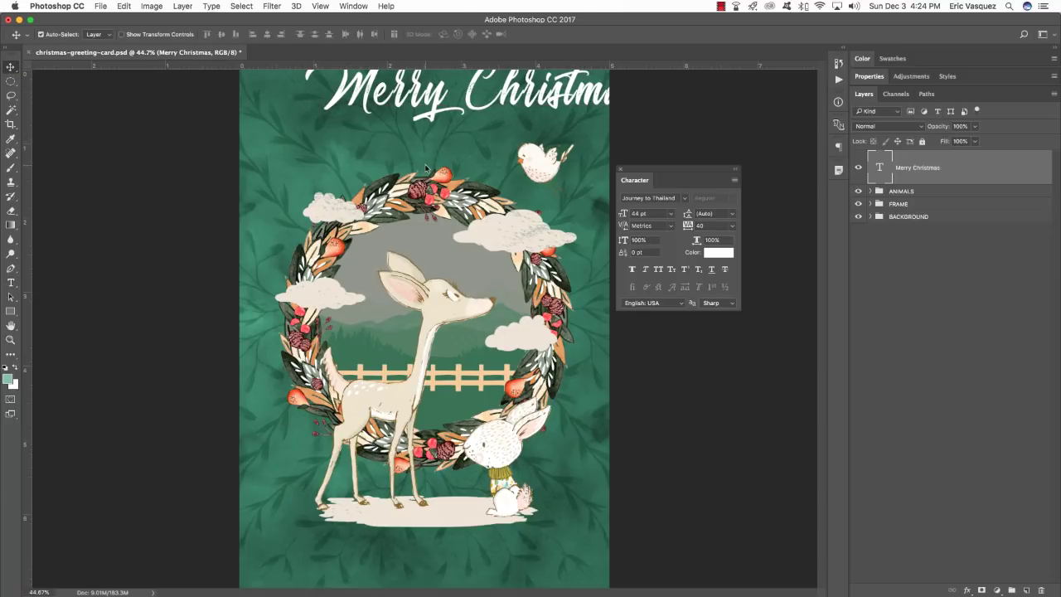
pyautogui.press('f')
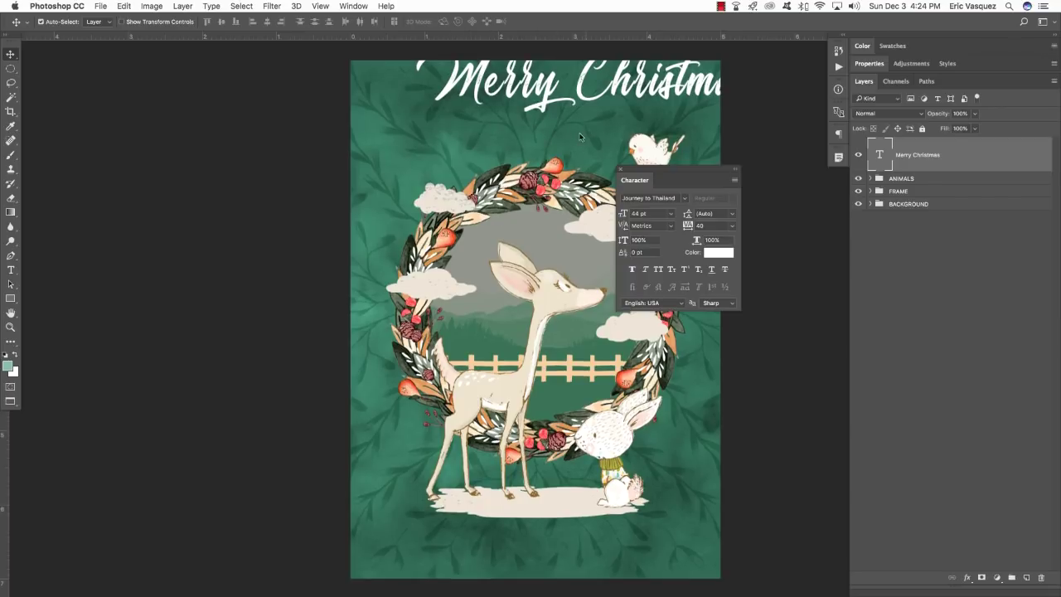
pyautogui.moveTo(582, 128); pyautogui.dragTo(452, 146)
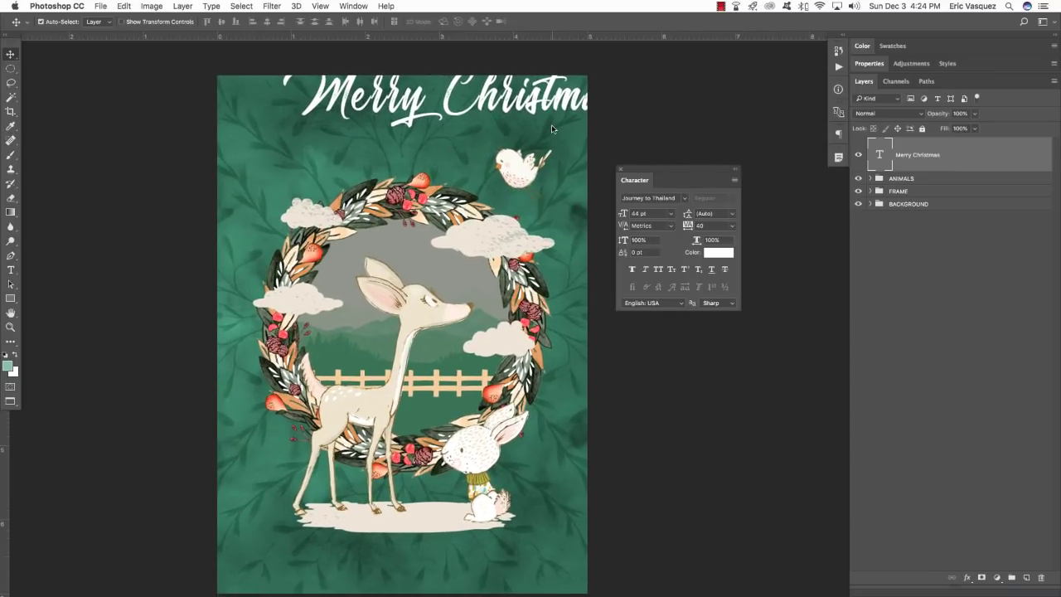
pyautogui.hscroll(2, 542, 114)
pyautogui.hotkey('ctrl', 't')
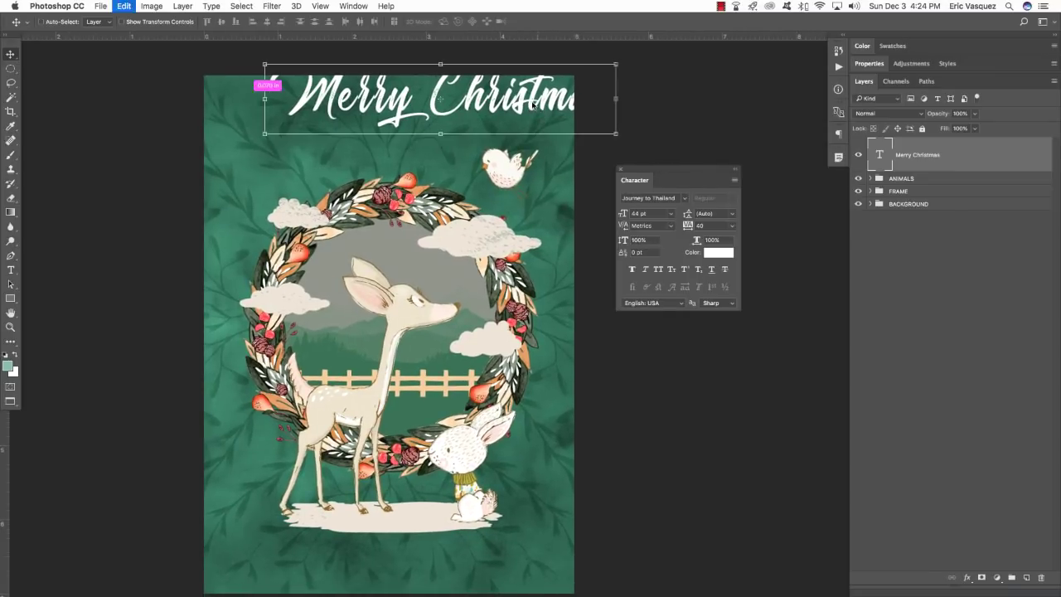
pyautogui.moveTo(540, 116); pyautogui.dragTo(504, 126)
pyautogui.press('Return')
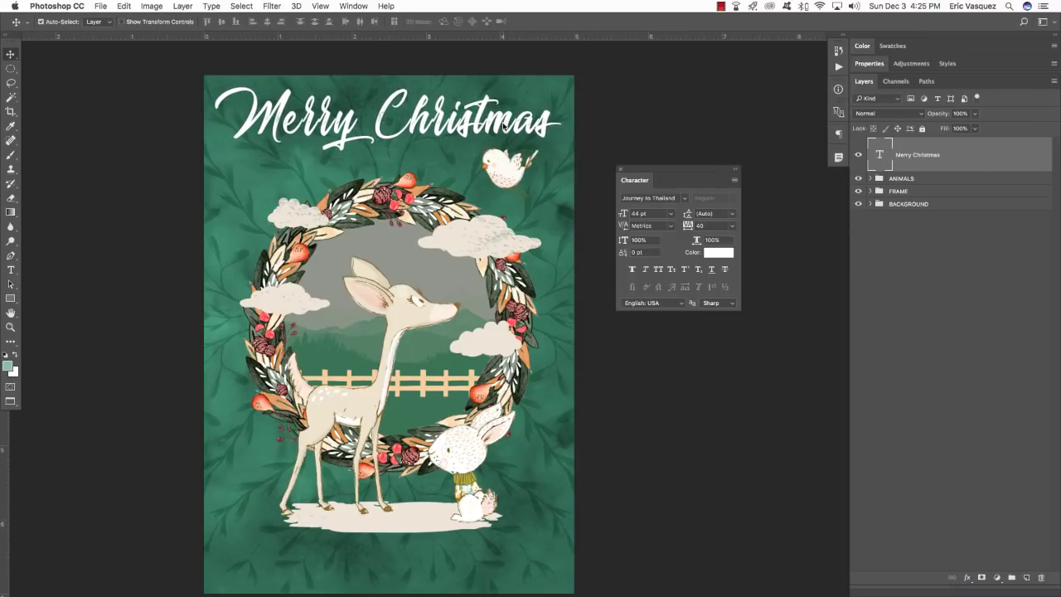
# Tighten the kerning after the e of Merry slightly and set the kerning between its two r's to -40
pyautogui.press('super+equal')
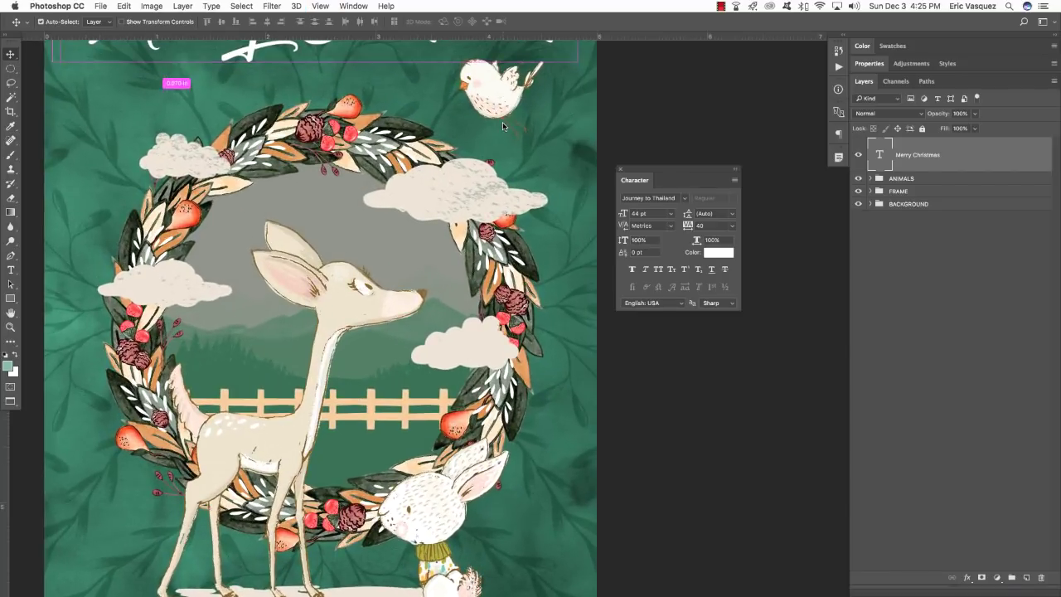
pyautogui.press('super+minus')
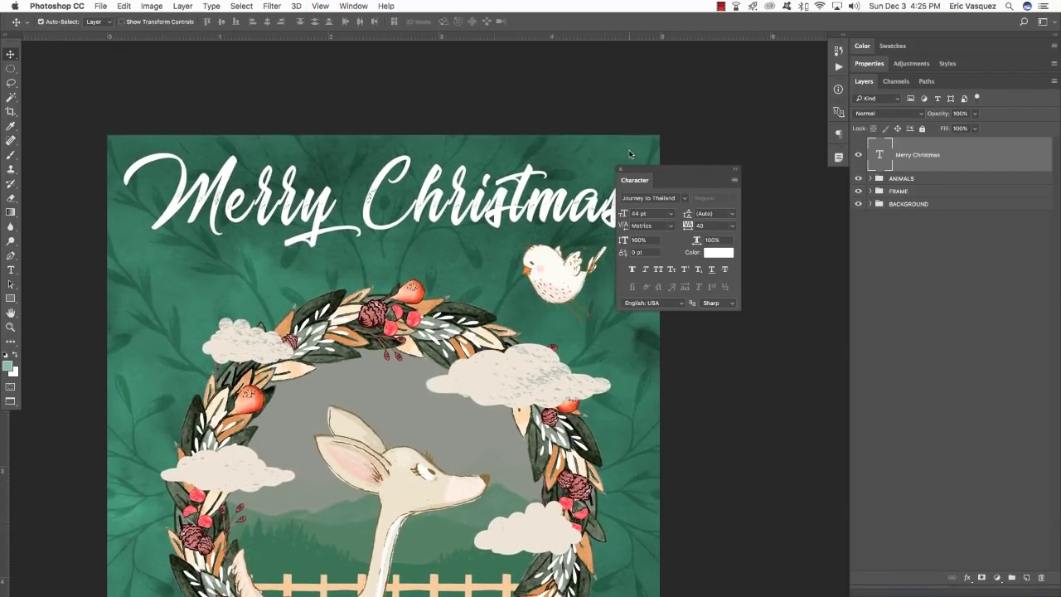
pyautogui.moveTo(641, 171); pyautogui.dragTo(510, 315)
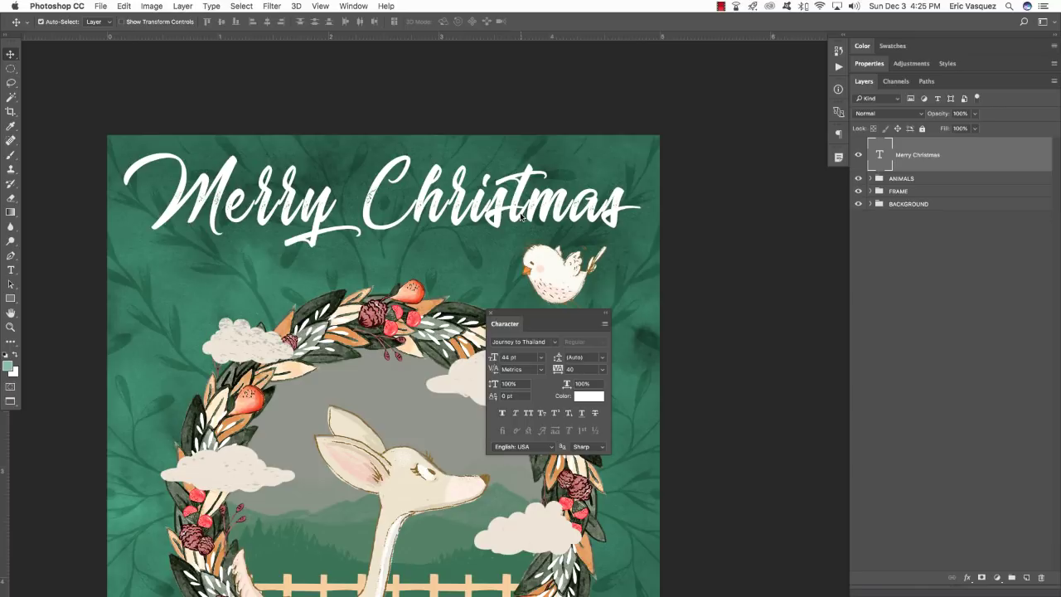
pyautogui.press('t')
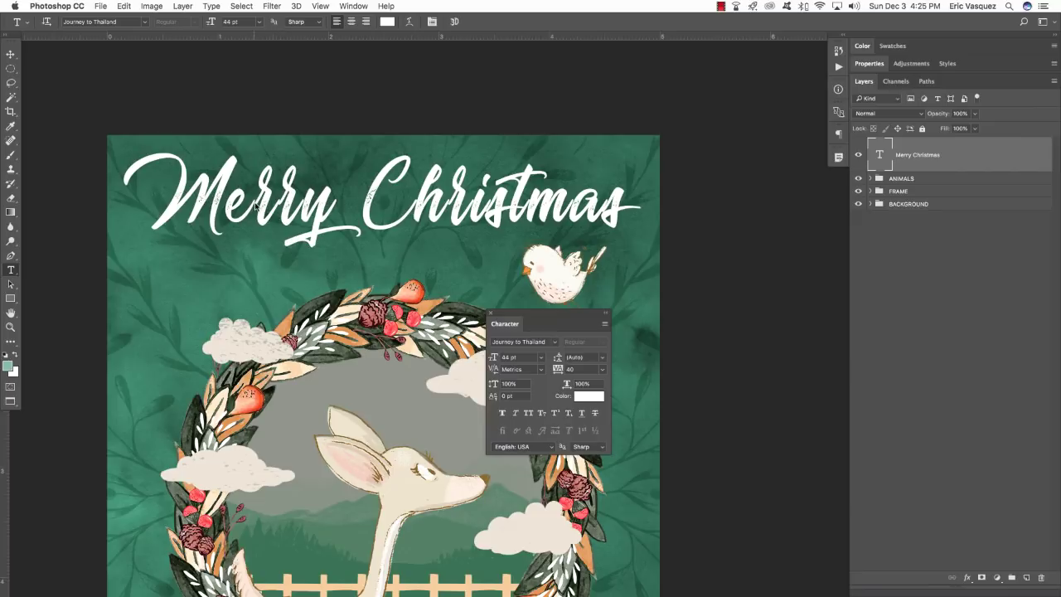
pyautogui.click(256, 208)
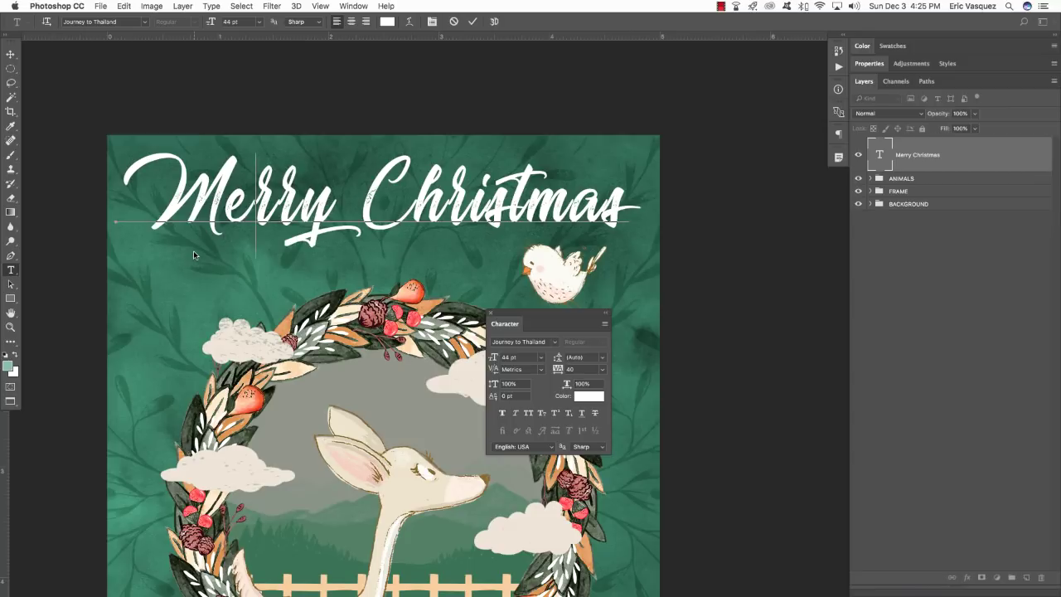
pyautogui.hotkey('alt', 'Left')
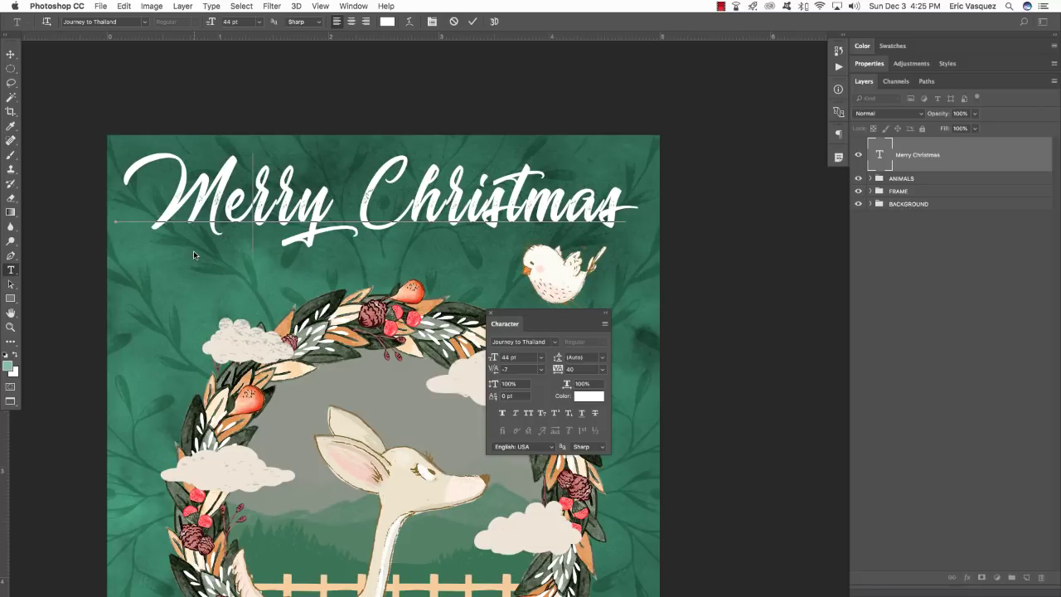
pyautogui.press('Right')
pyautogui.hotkey('alt', 'Left')
pyautogui.hotkey('alt', 'Left')
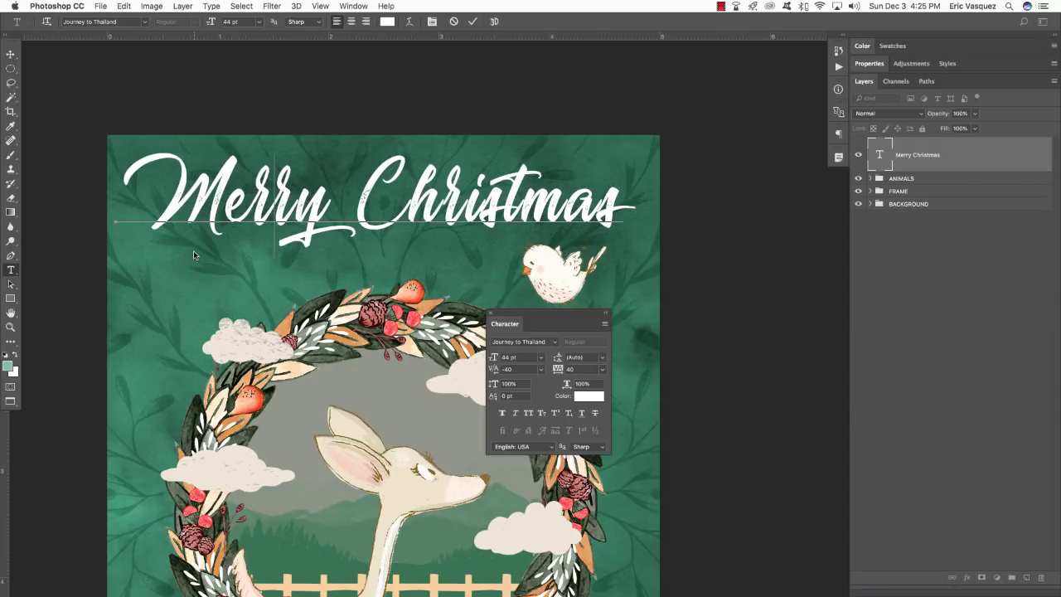
# Fine-tune the kerning between the last letters of Merry, tightening the gaps around the second r and the y
pyautogui.press('Right')
pyautogui.hotkey('alt', 'Right')
pyautogui.hotkey('alt', 'Right')
pyautogui.hotkey('alt', 'Left')
pyautogui.hotkey('alt', 'Left')
pyautogui.hotkey('alt', 'Left')
pyautogui.hotkey('alt', 'Left')
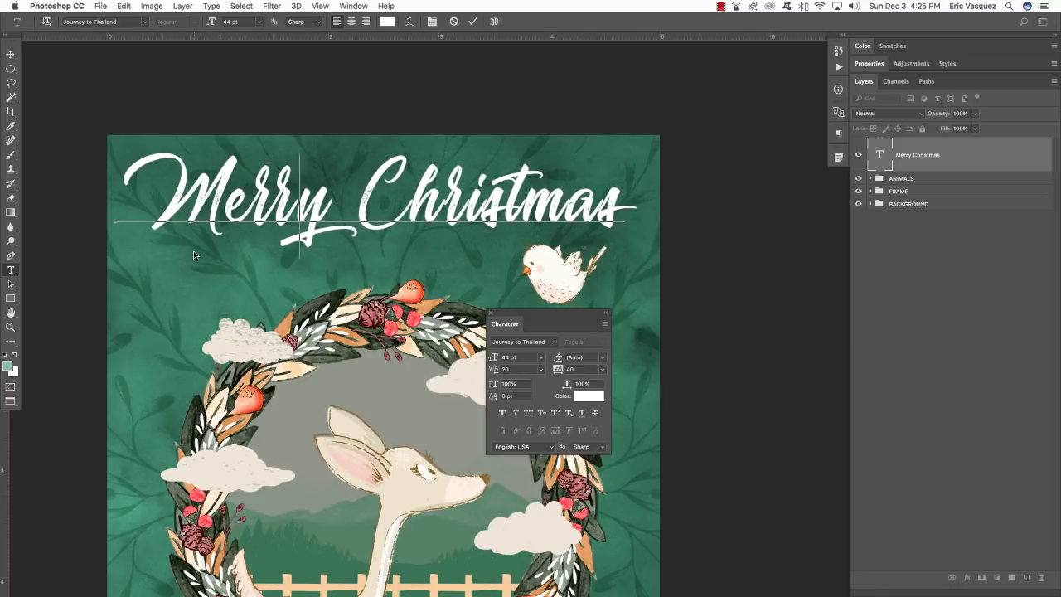
pyautogui.press('Left')
pyautogui.press('Left')
pyautogui.press('Left')
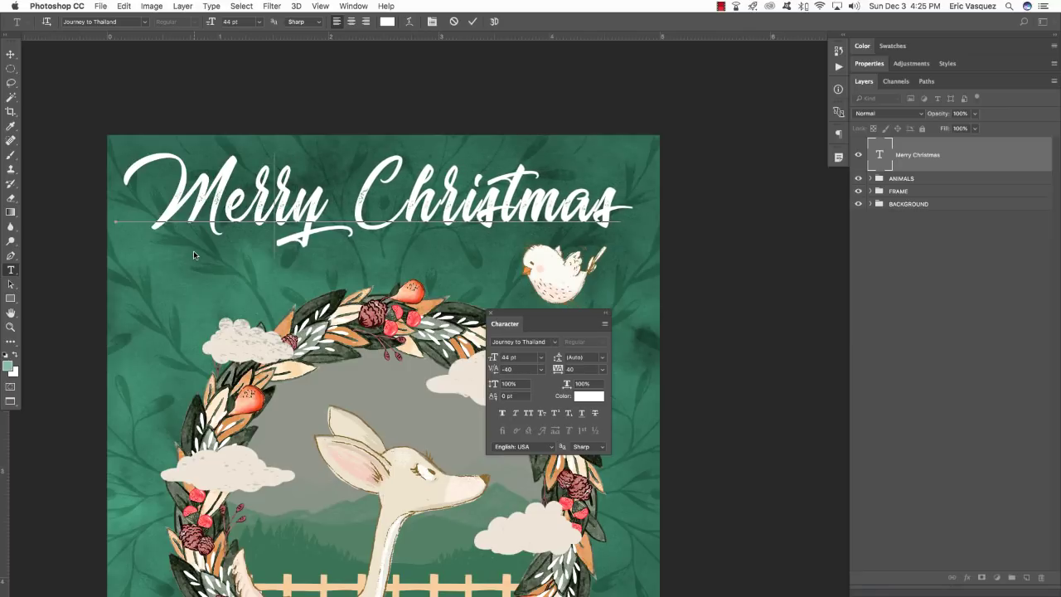
pyautogui.hotkey('alt', 'Left')
pyautogui.hotkey('alt', 'Left')
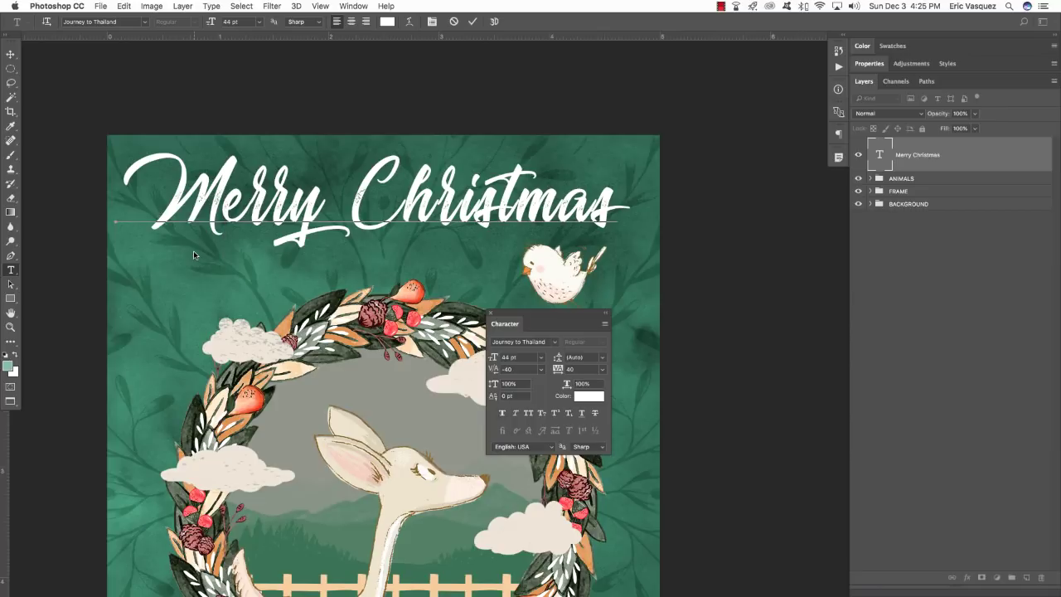
# Pull Christmas closer to Merry by setting the kerning just before its C to -80
pyautogui.press('Right')
pyautogui.press('Right')
pyautogui.press('Right')
pyautogui.press('Right')
pyautogui.press('Right')
pyautogui.hotkey('alt', 'Left')
pyautogui.hotkey('alt', 'Left')
pyautogui.hotkey('alt', 'Left')
pyautogui.hotkey('alt', 'Left')
pyautogui.hotkey('alt', 'Left')
pyautogui.hotkey('alt', 'Left')
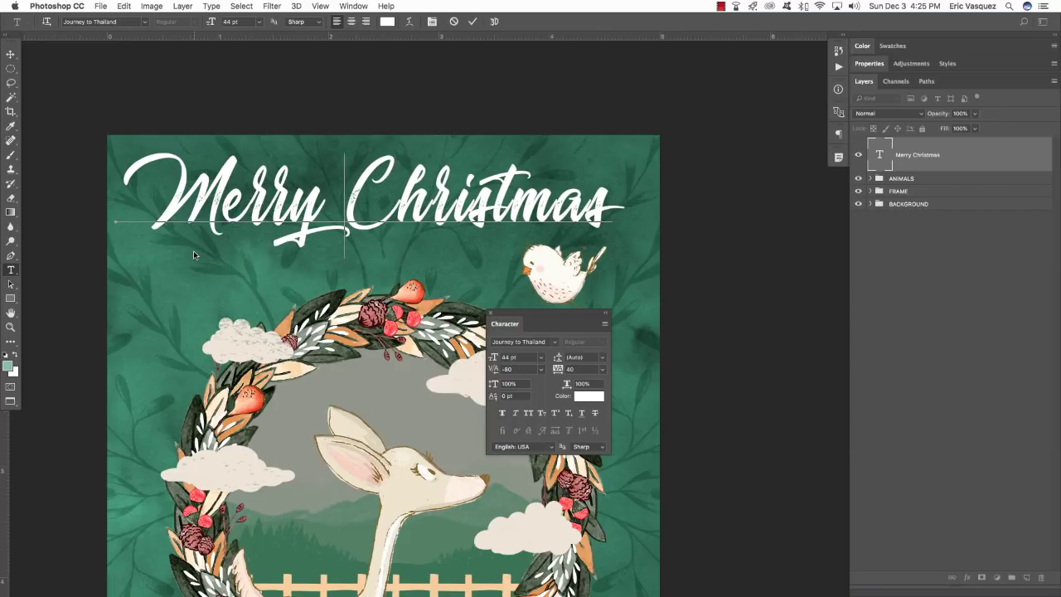
# Tighten the kerning between the C, h and r of Christmas
pyautogui.press('Right')
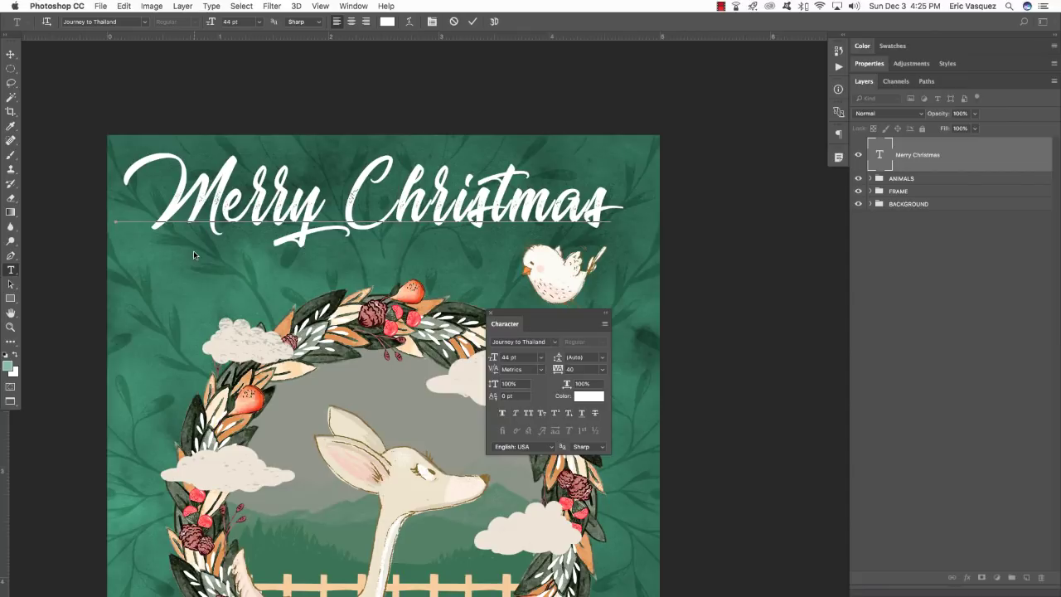
pyautogui.hotkey('alt', 'Left')
pyautogui.hotkey('alt', 'Left')
pyautogui.press('Right')
pyautogui.hotkey('alt', 'Left')
pyautogui.hotkey('alt', 'Left')
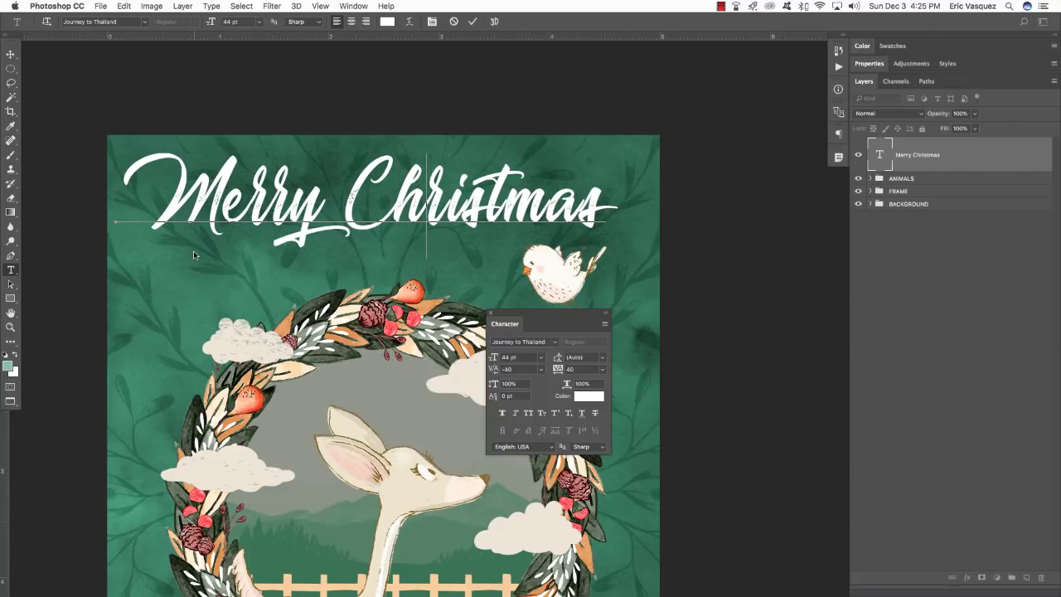
pyautogui.hotkey('alt', 'Left')
# Tighten the kerning through the remaining letters of Christmas, setting the gap before the final s to -40
pyautogui.press('Right')
pyautogui.hotkey('alt', 'Left')
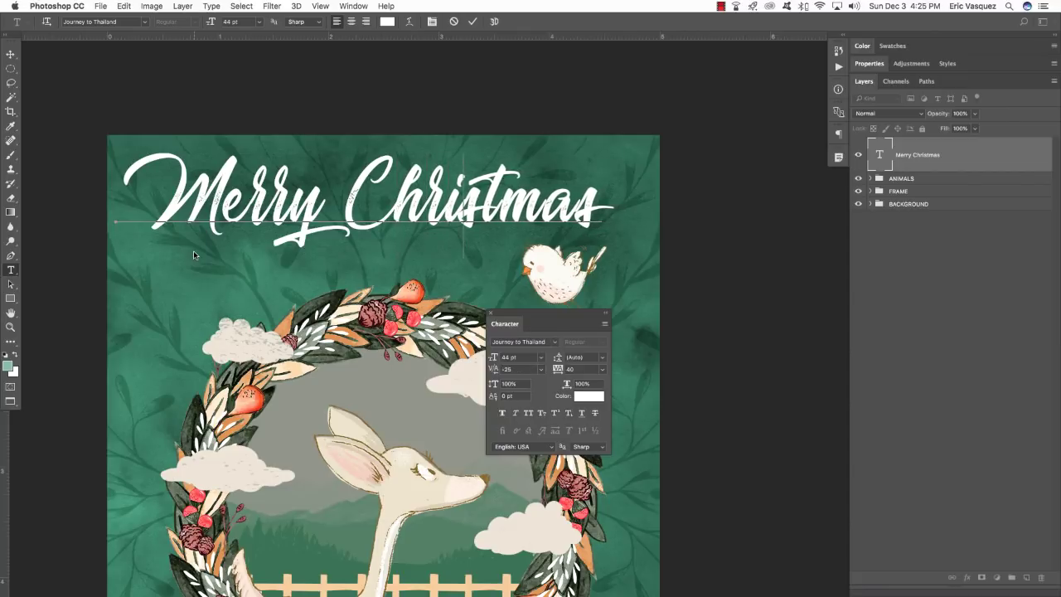
pyautogui.hotkey('alt', 'Left')
pyautogui.press('Right')
pyautogui.press('Right')
pyautogui.hotkey('alt', 'Left')
pyautogui.hotkey('alt', 'Left')
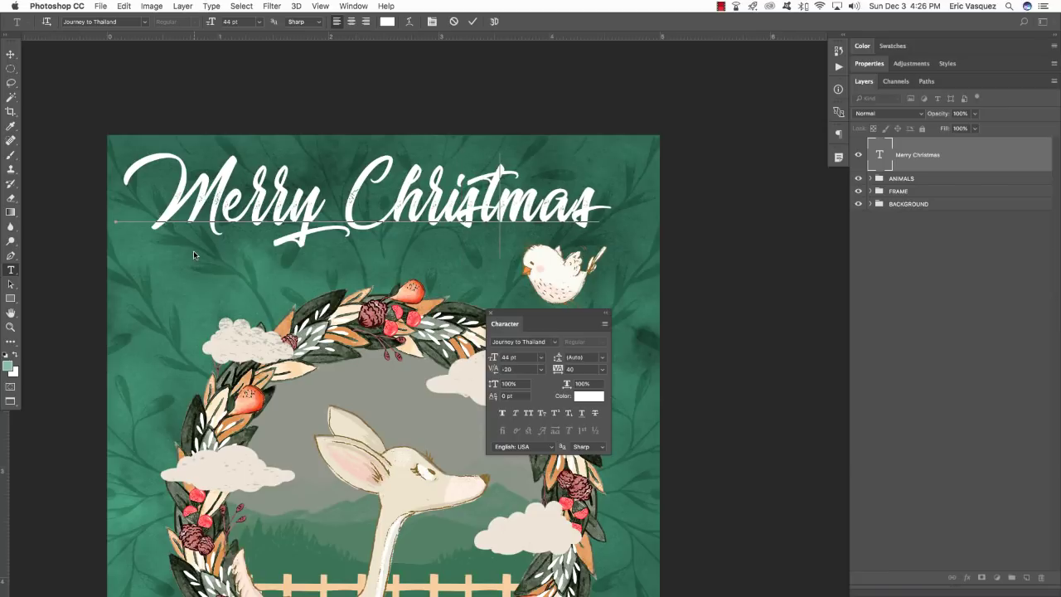
pyautogui.press('Right')
pyautogui.hotkey('alt', 'Left')
pyautogui.hotkey('alt', 'Left')
pyautogui.press('Right')
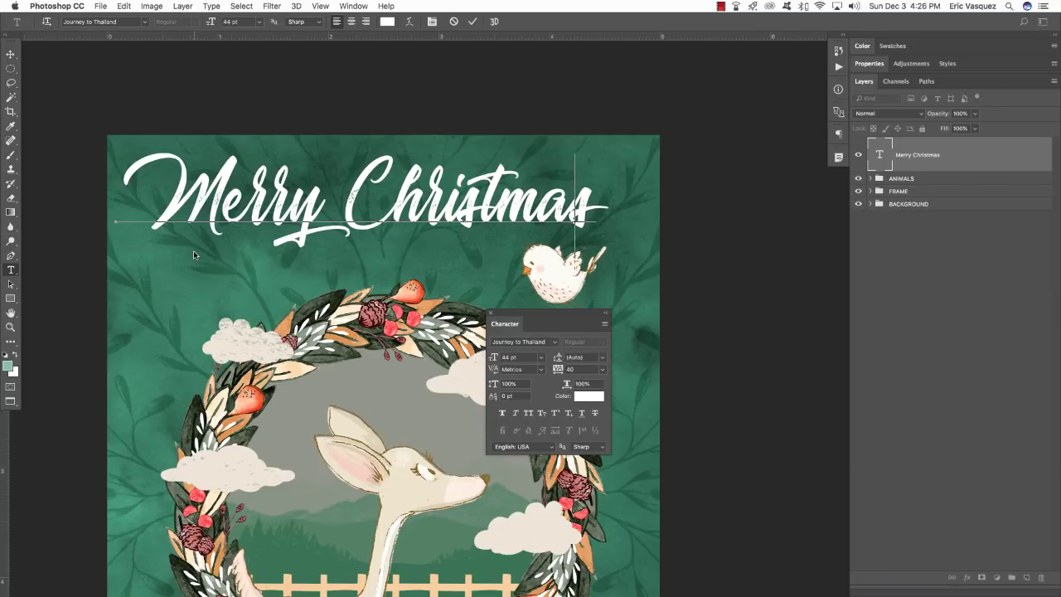
pyautogui.hotkey('alt', 'Left')
pyautogui.hotkey('alt', 'Left')
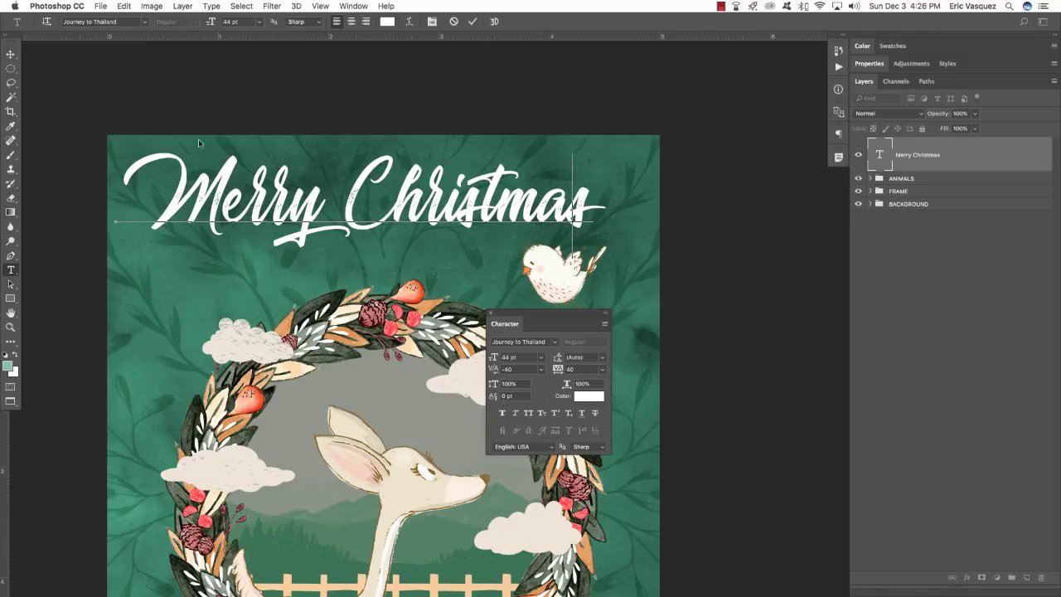
# Finish editing the text and nudge the Merry Christmas title right in four large steps to centre it on the card
pyautogui.click(10, 55)
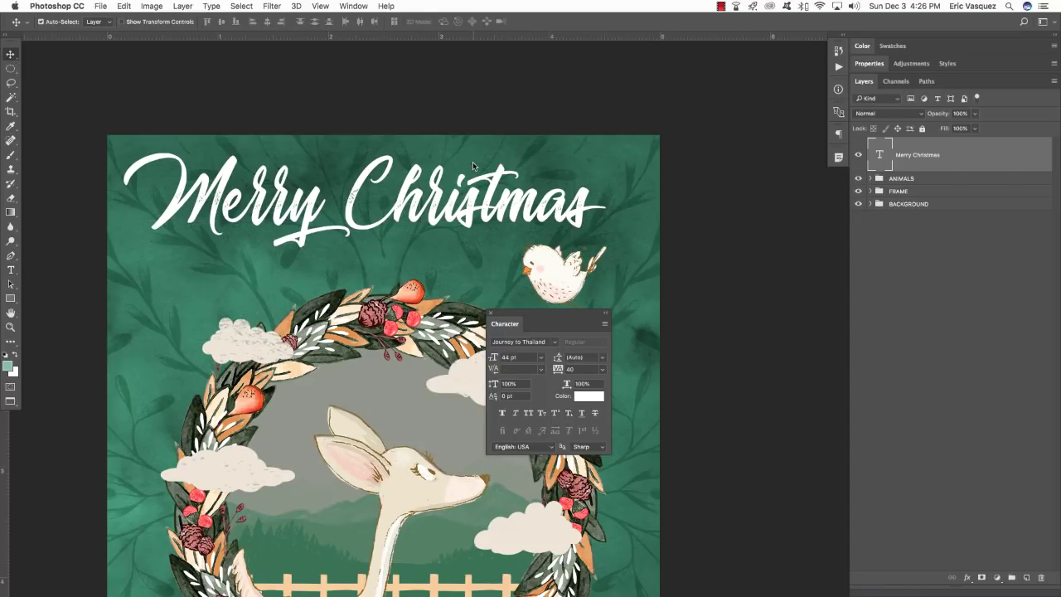
pyautogui.hotkey('shift', 'Right')
pyautogui.hotkey('shift', 'Right')
pyautogui.hotkey('shift', 'Right')
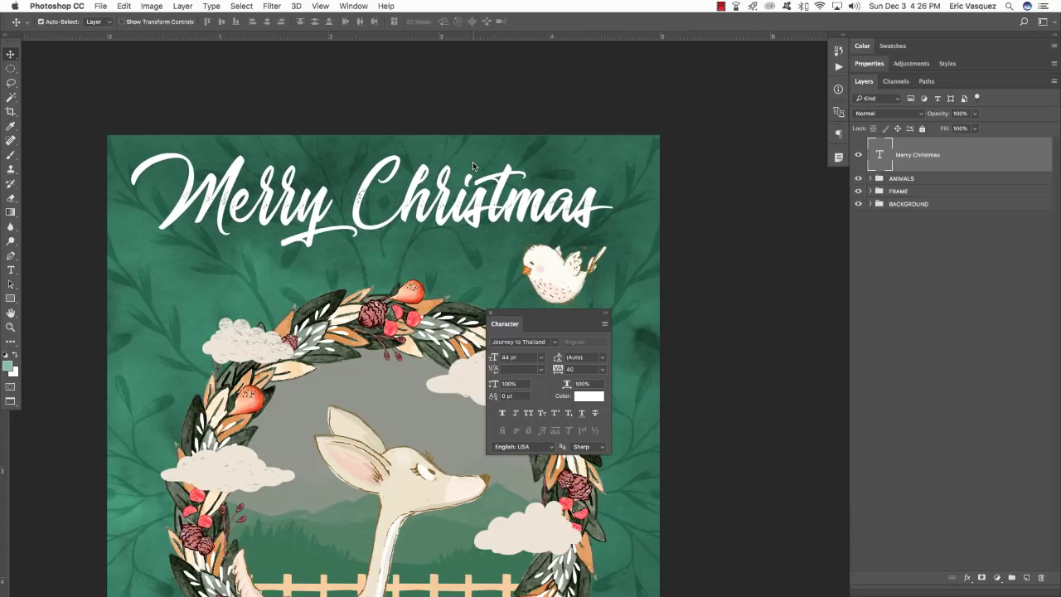
pyautogui.hotkey('shift', 'Right')
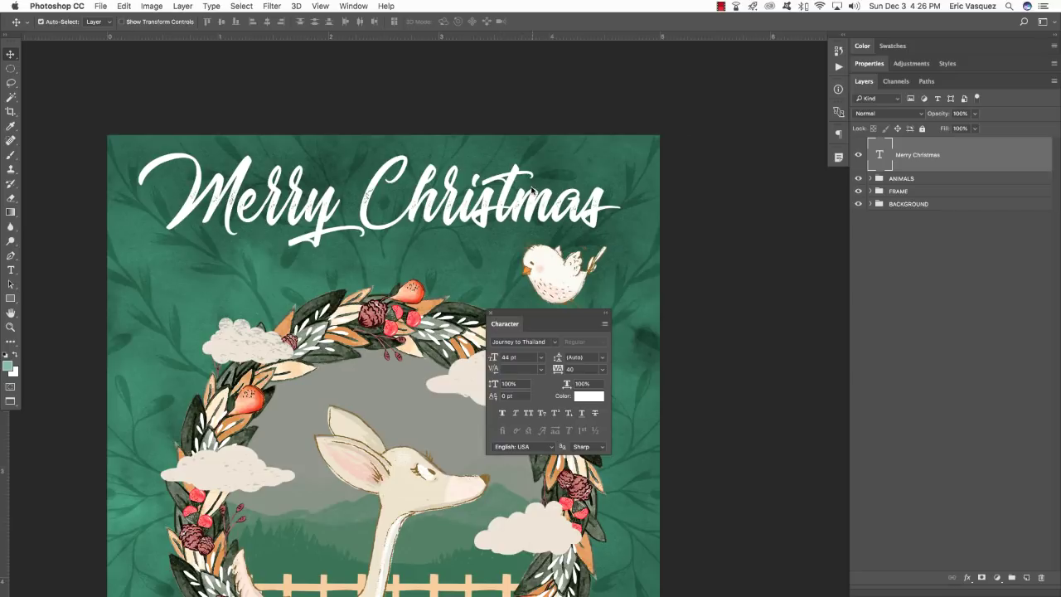
# Add a Color Overlay in FCD9A8 with Normal blending and 100% opacity to the Merry Christmas layer
pyautogui.doubleClick(1011, 155)
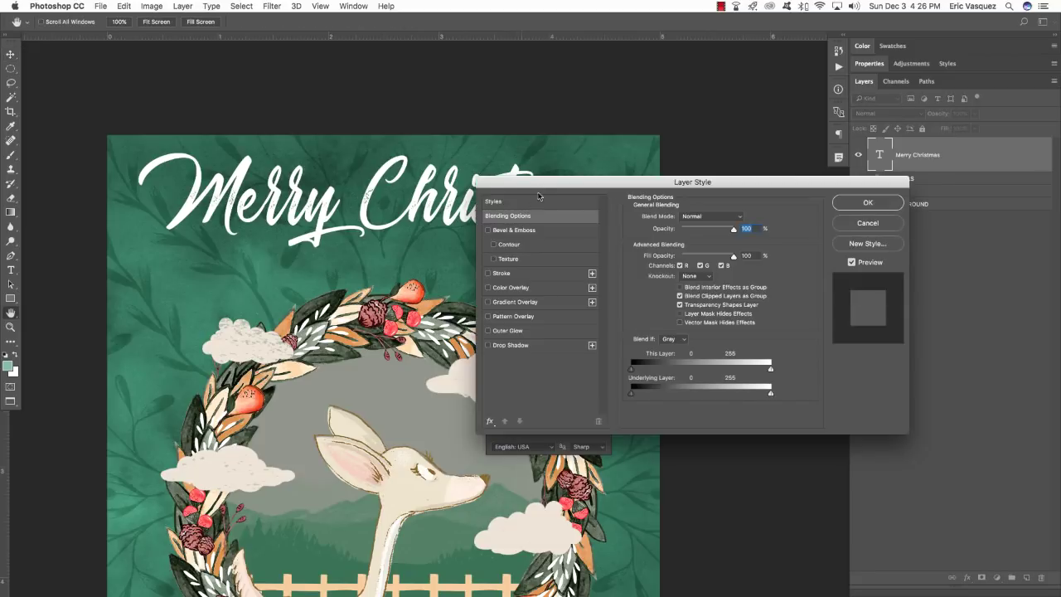
pyautogui.moveTo(539, 184); pyautogui.dragTo(287, 253)
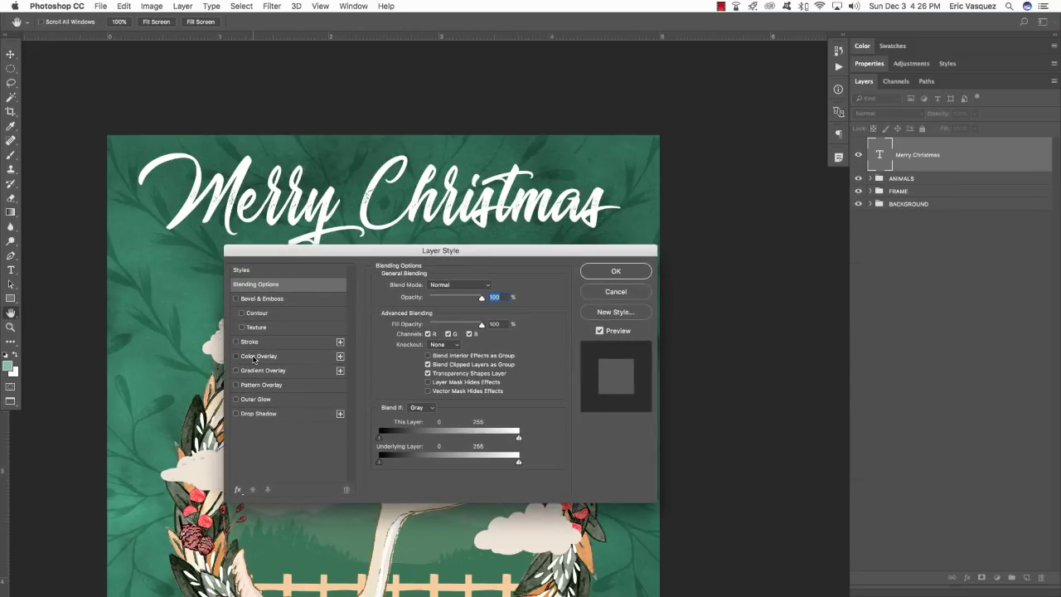
pyautogui.click(255, 358)
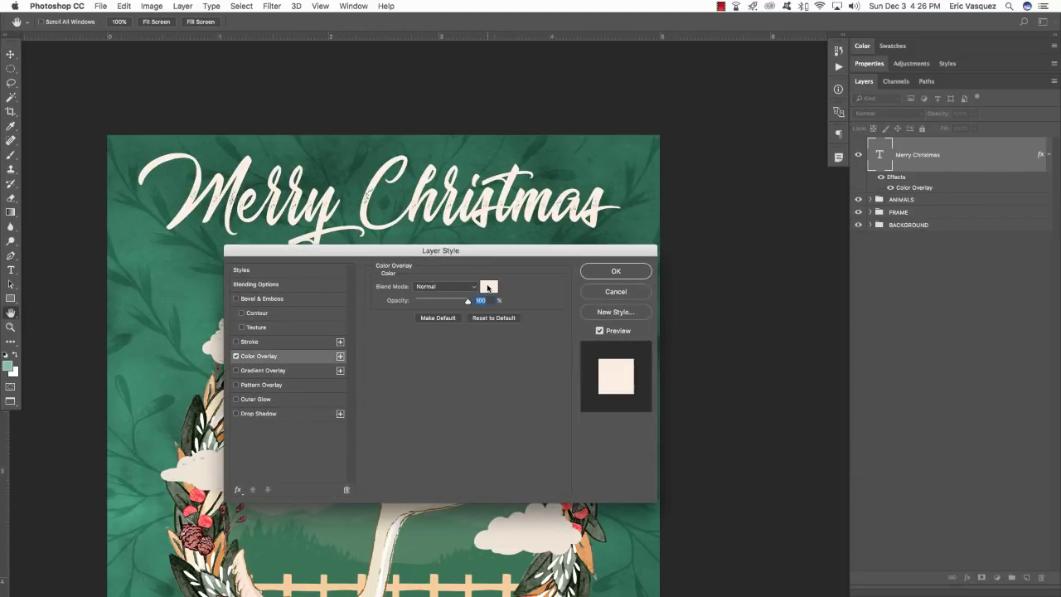
pyautogui.click(488, 286)
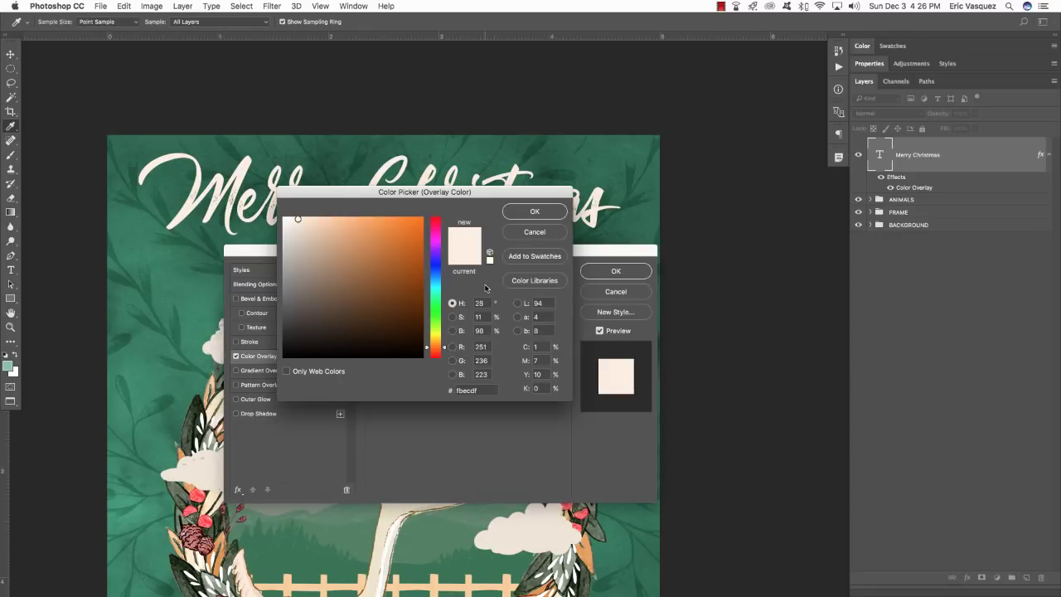
pyautogui.click(467, 390)
pyautogui.write('FCD9')
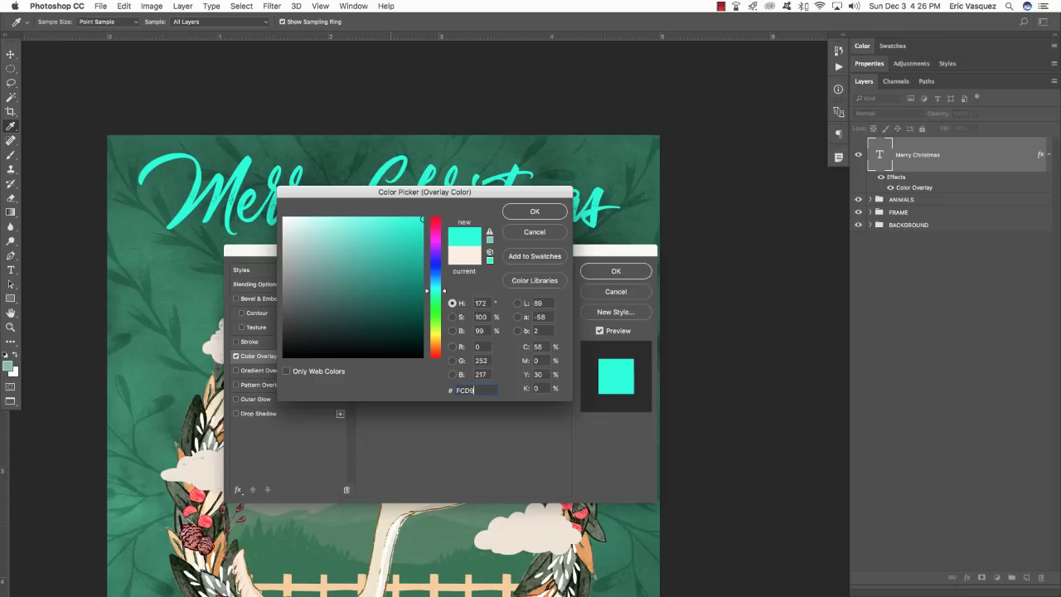
pyautogui.write('A8')
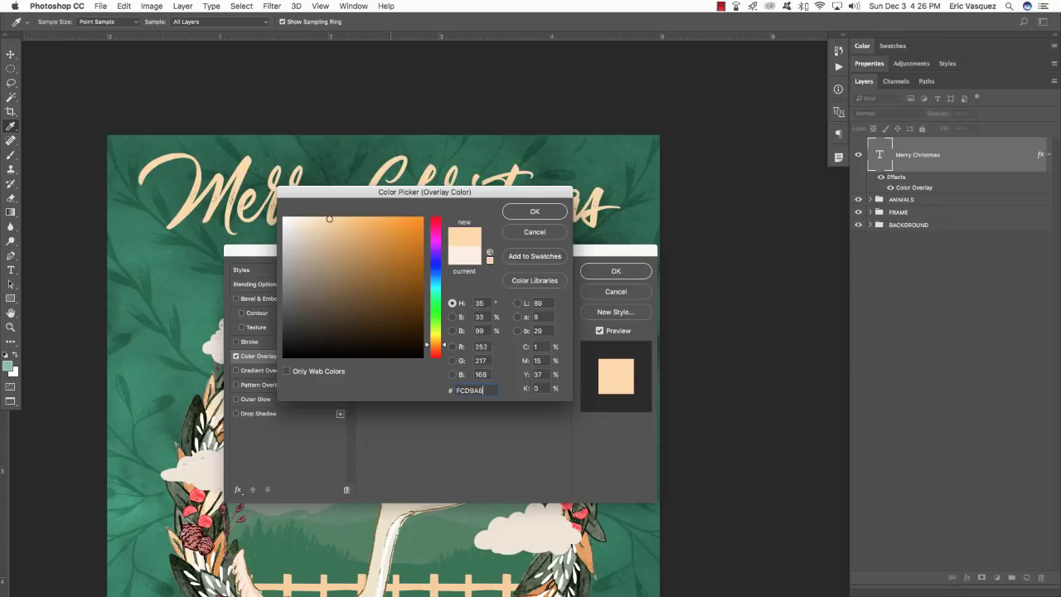
pyautogui.press('Return')
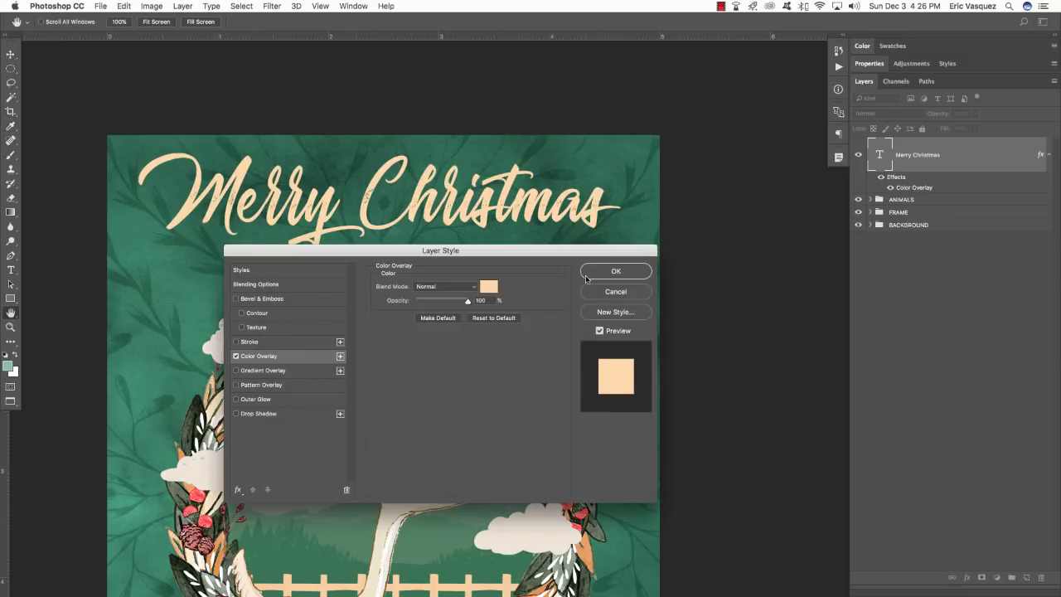
# Add a Multiply Drop Shadow in 163e44 to the title, with 90° angle, 4 px distance, 14% spread and 21 px size, and apply the layer style
pyautogui.click(257, 415)
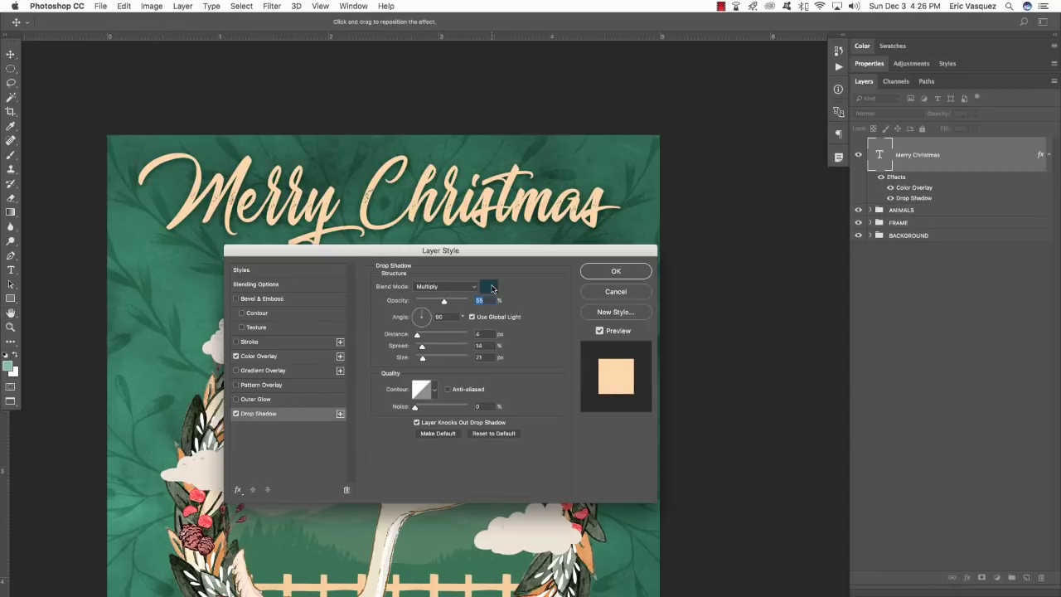
pyautogui.moveTo(489, 252); pyautogui.dragTo(487, 247)
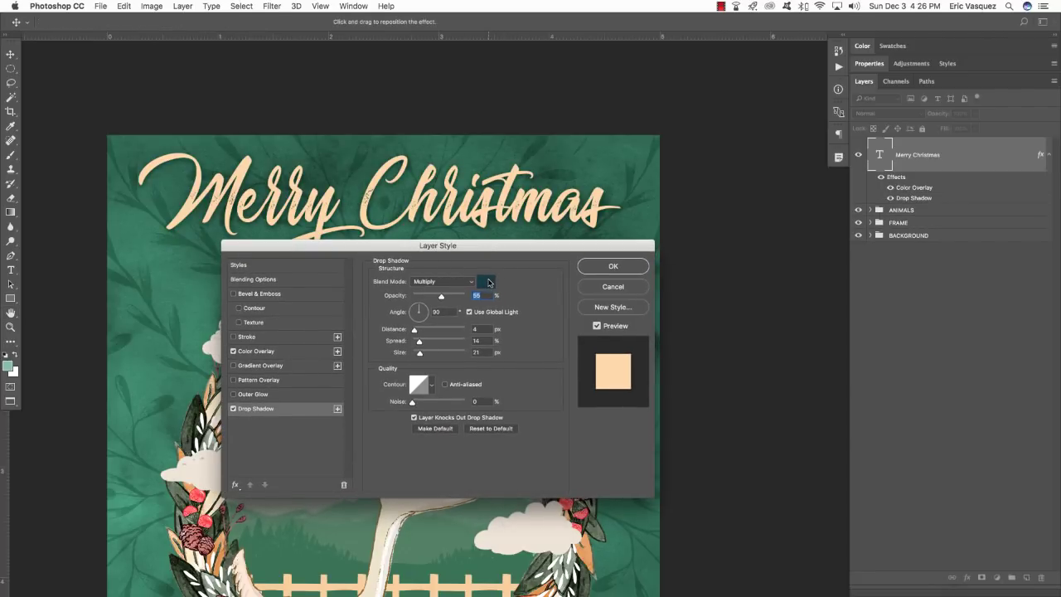
pyautogui.click(489, 283)
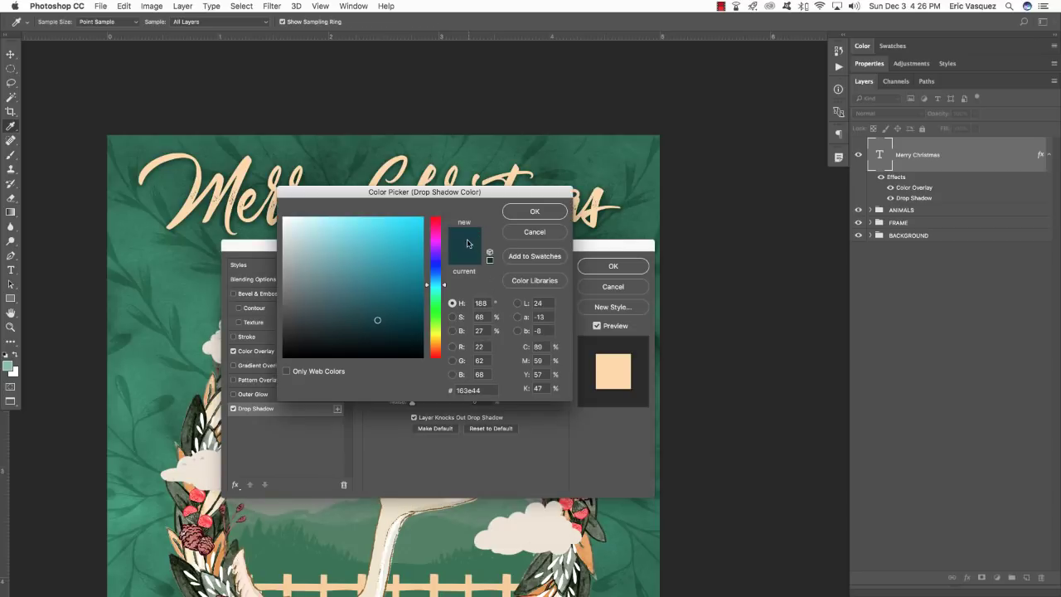
pyautogui.moveTo(480, 389); pyautogui.dragTo(427, 390)
pyautogui.click(551, 216)
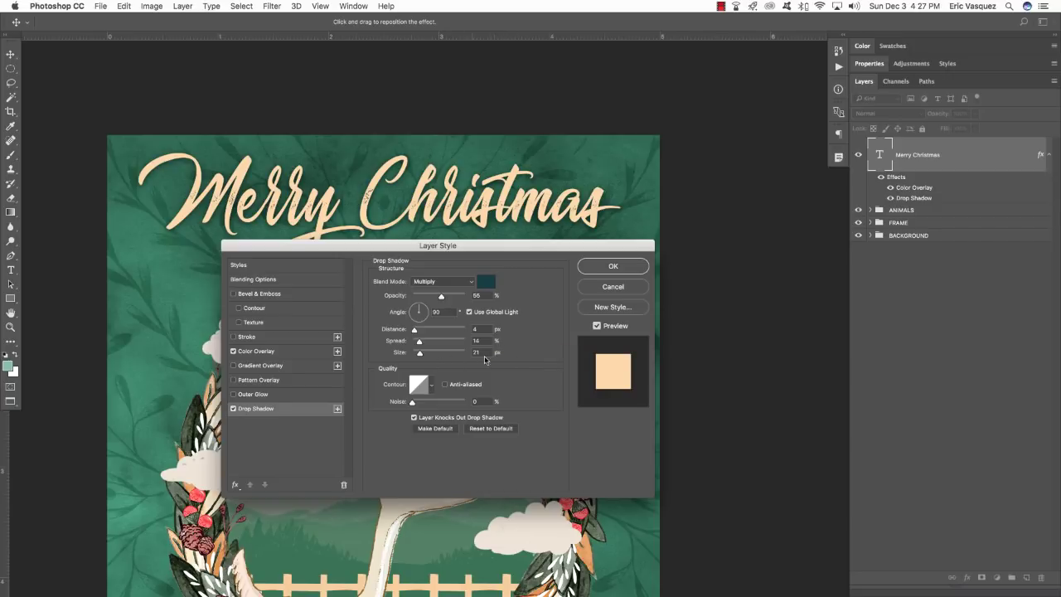
pyautogui.hscroll(-1, 602, 266)
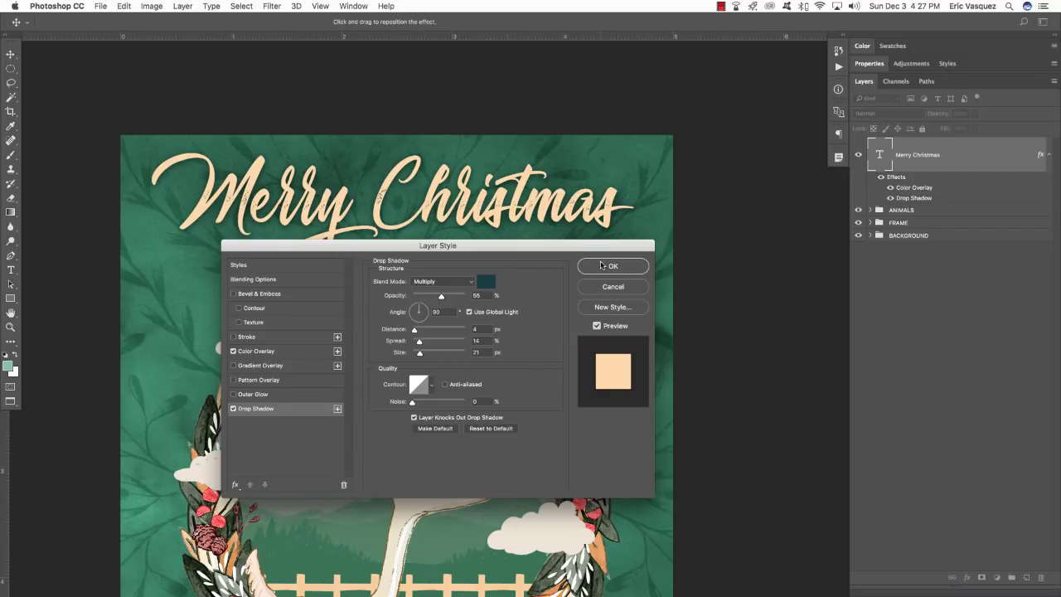
pyautogui.click(602, 265)
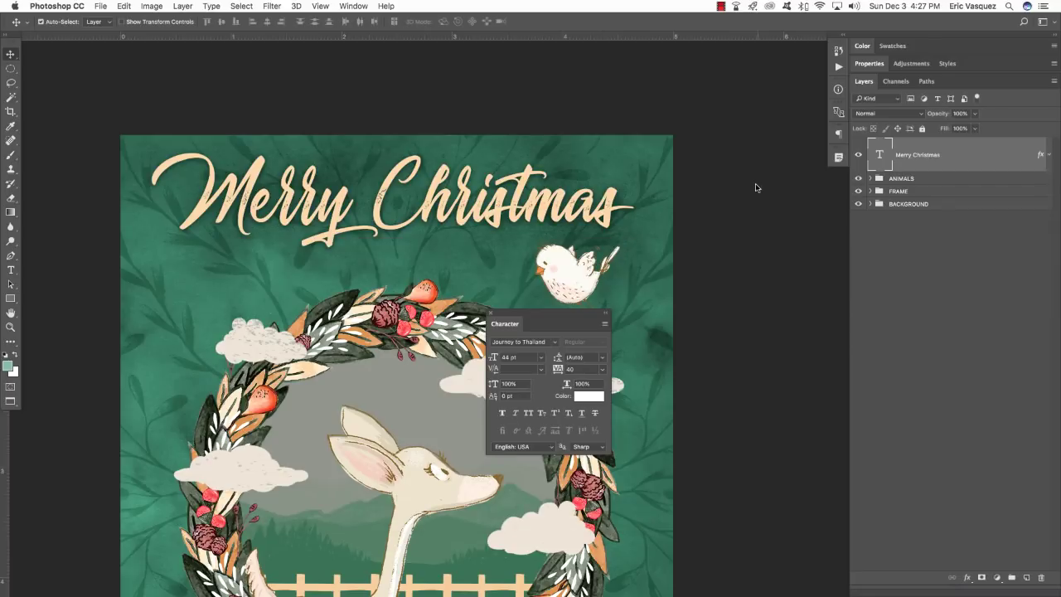
pyautogui.press('super+minus')
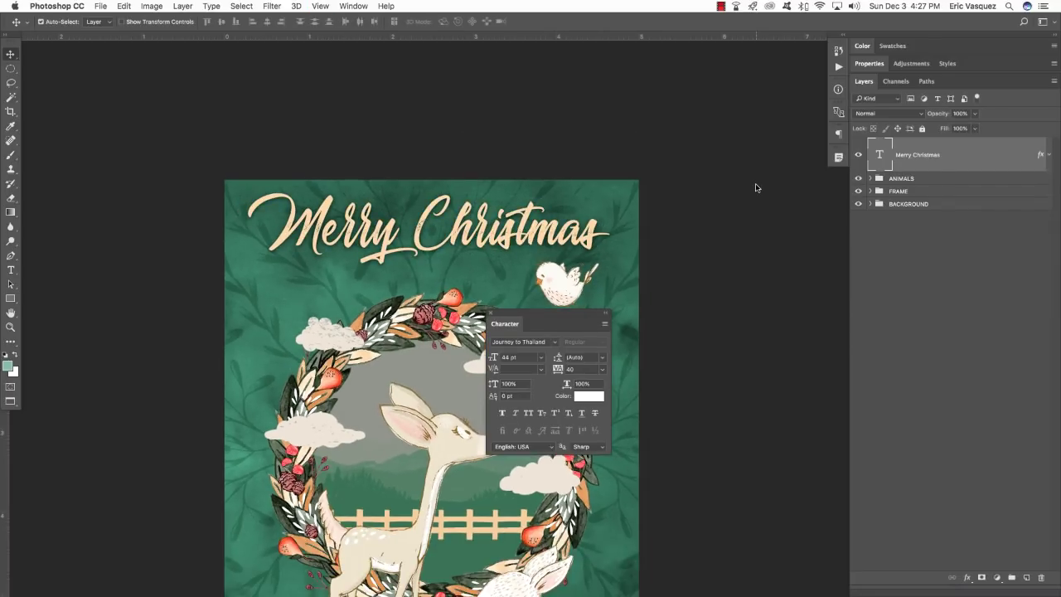
pyautogui.scroll(-2, 624, 238)
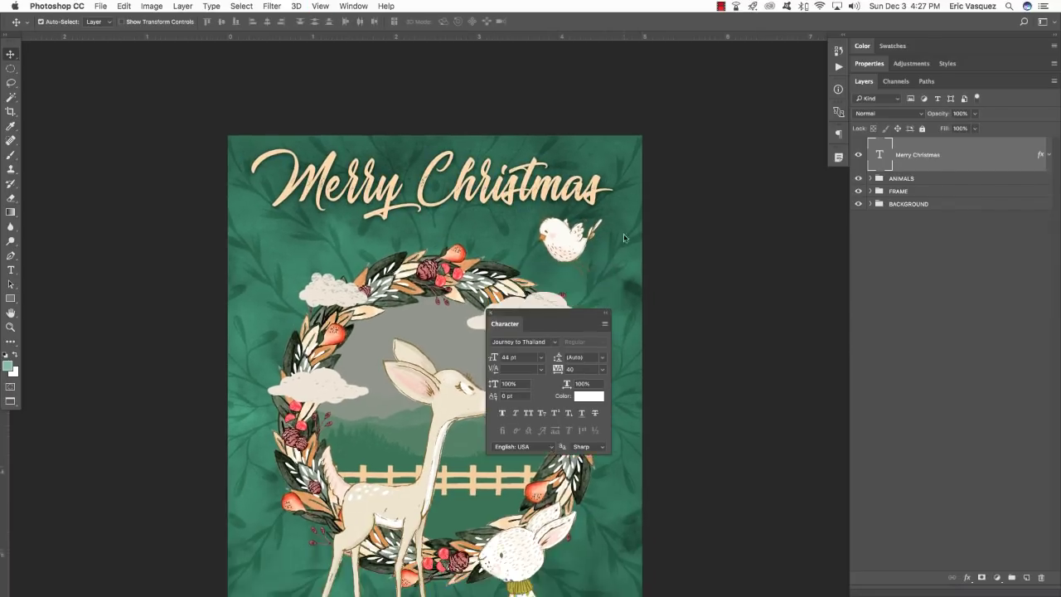
# Add a new layer and place the text AND A HAPPY NEW YEAR! on it in the empty green area below the animals
pyautogui.scroll(-5, 624, 238)
pyautogui.hscroll(2, 624, 238)
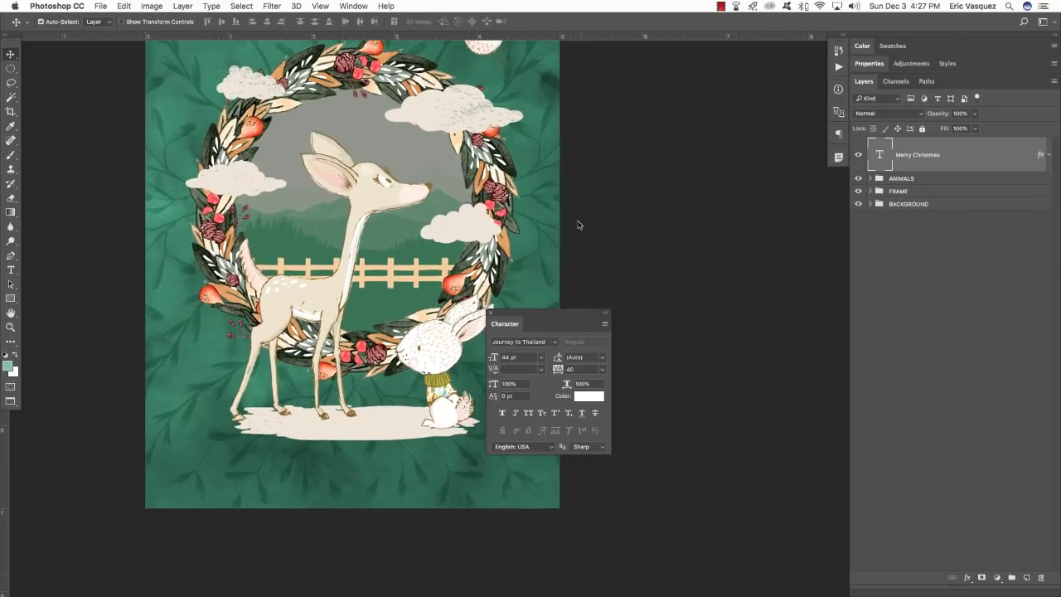
pyautogui.hscroll(1, 579, 225)
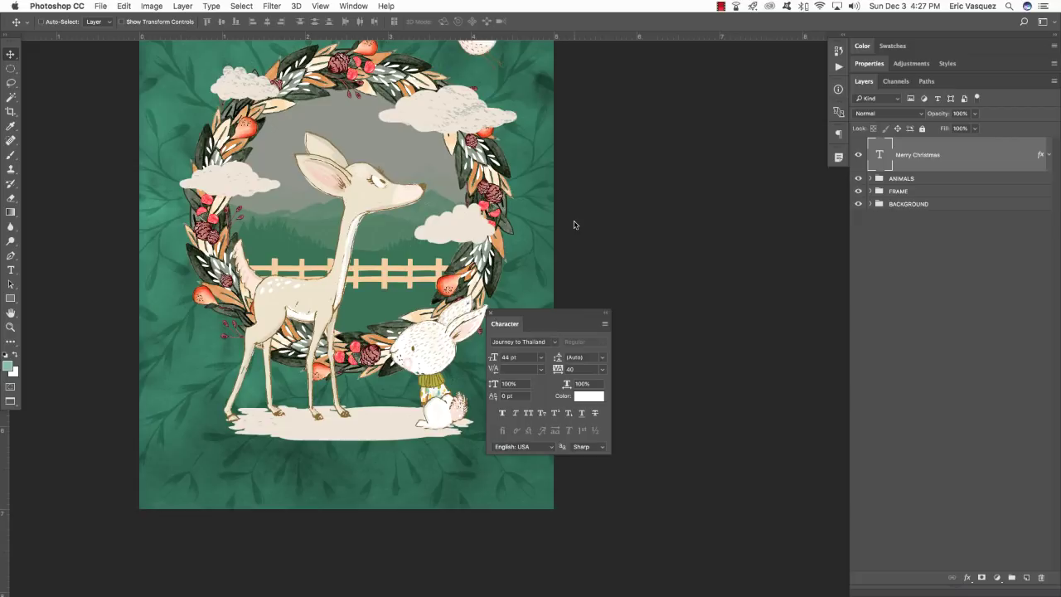
pyautogui.press('super+alt+shift+n')
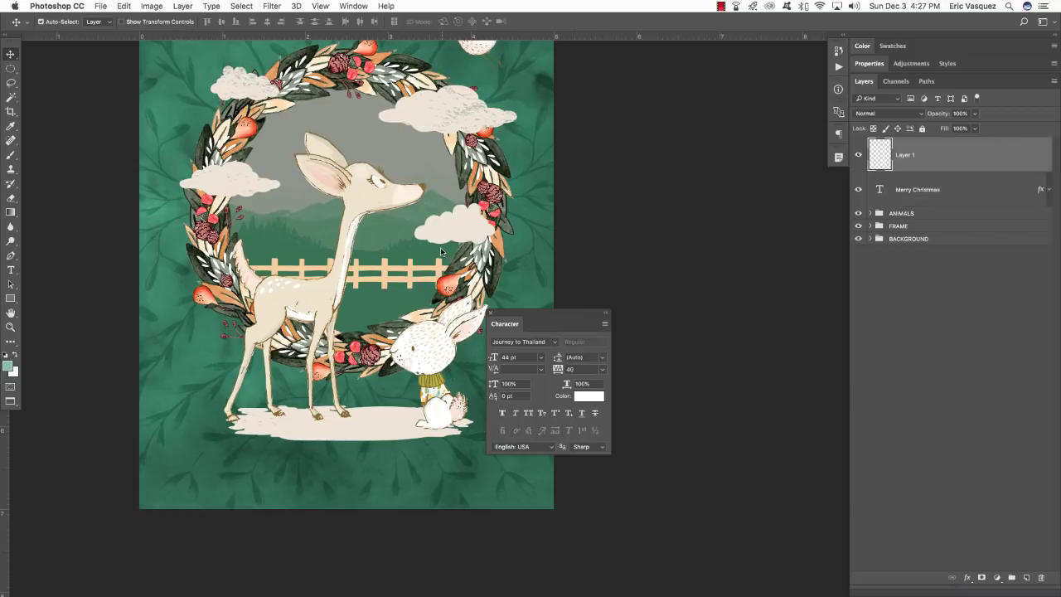
pyautogui.press('t')
pyautogui.click(168, 484)
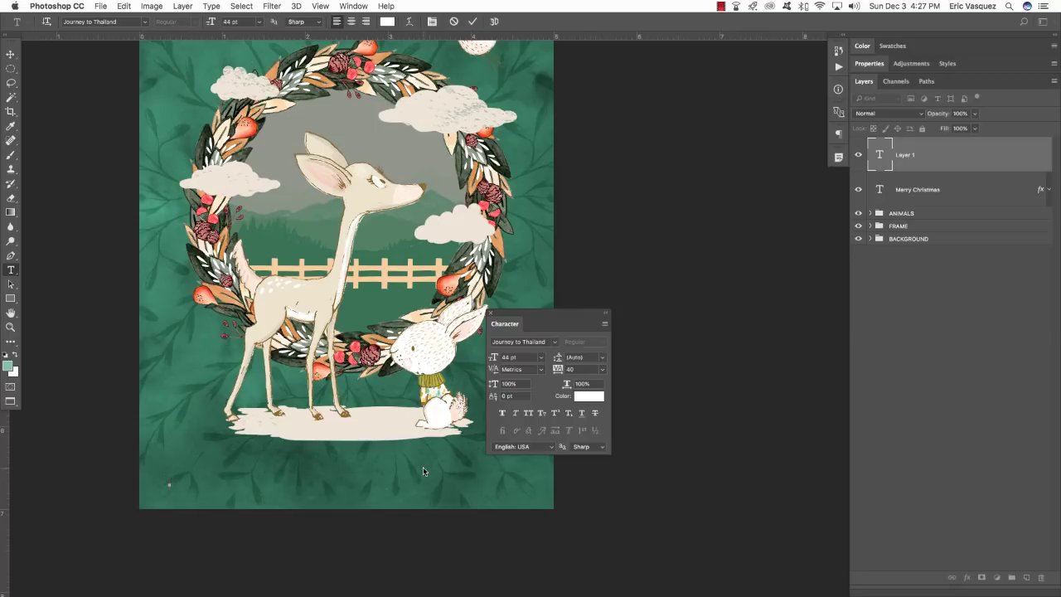
pyautogui.write('AN')
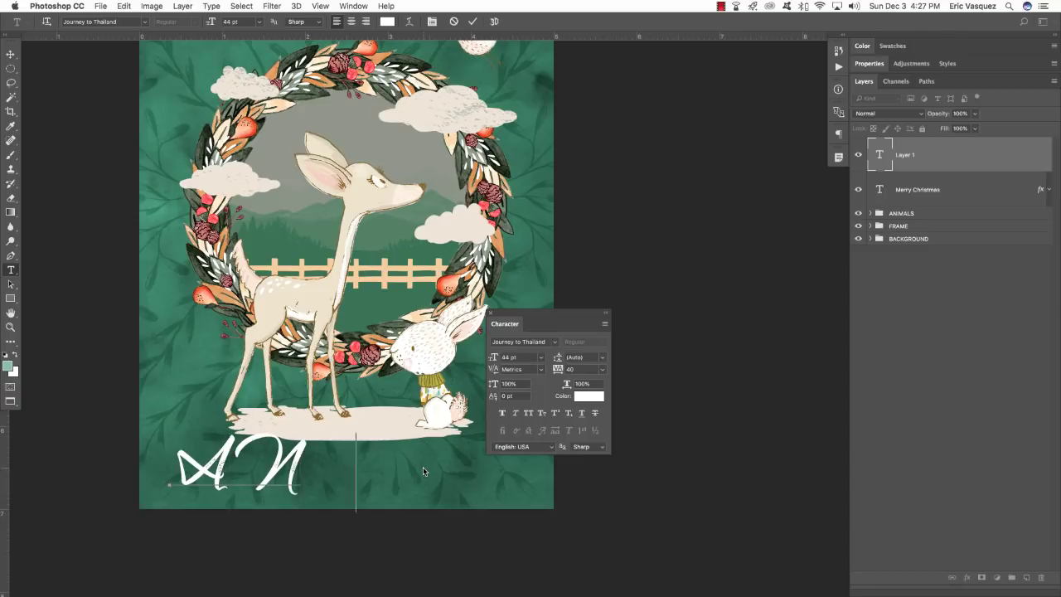
pyautogui.write('D A MERPY NEW')
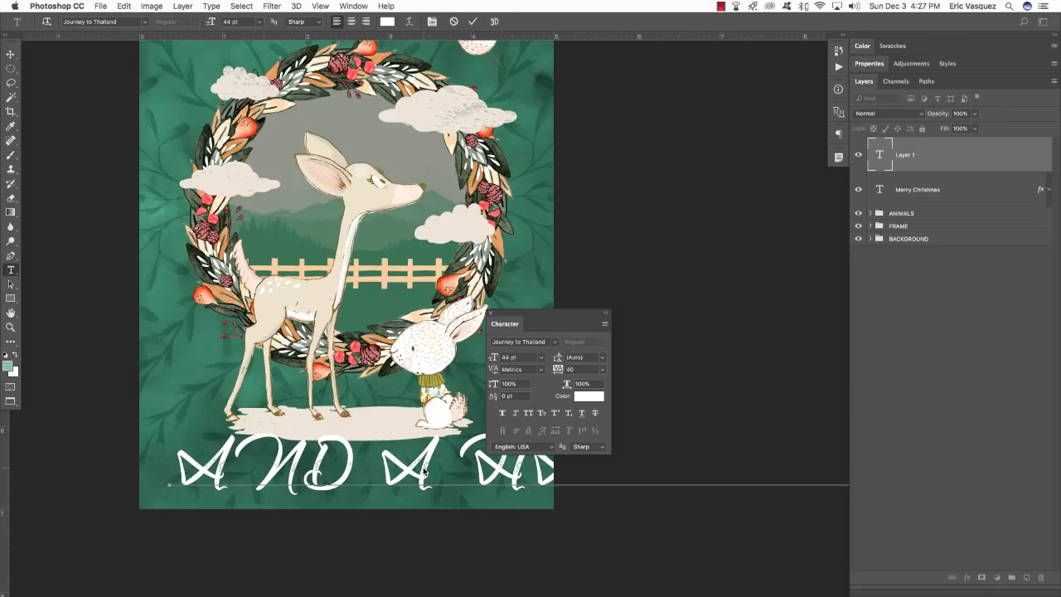
pyautogui.hscroll(-1, 424, 471)
pyautogui.hscroll(1, 398, 473)
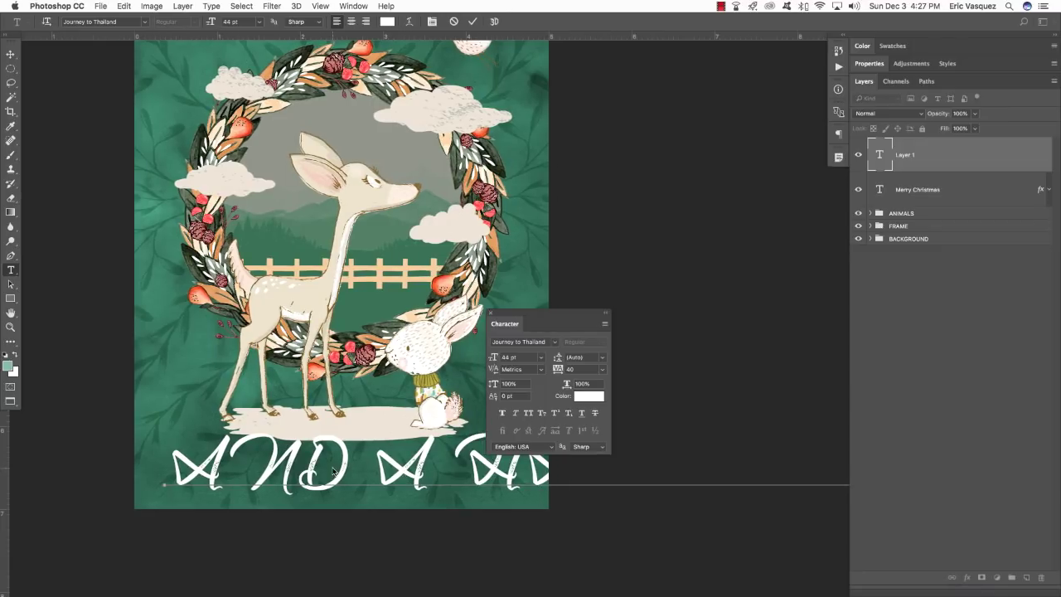
# Set the whole AND A HAPPY NEW YEAR! line in Avenir Black at 12.29 pt
pyautogui.tripleClick(290, 460)
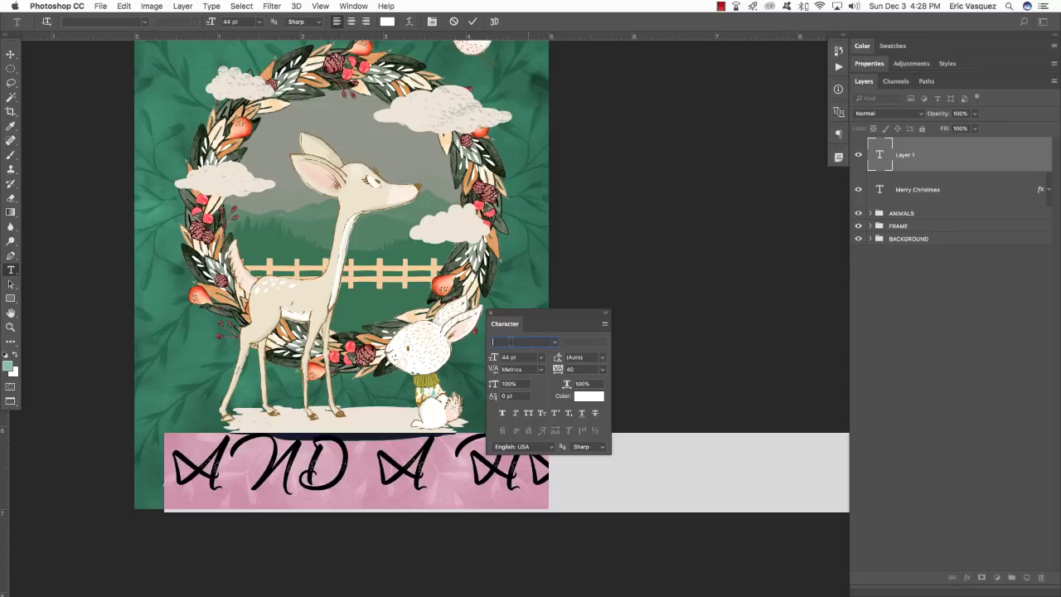
pyautogui.write('avenir')
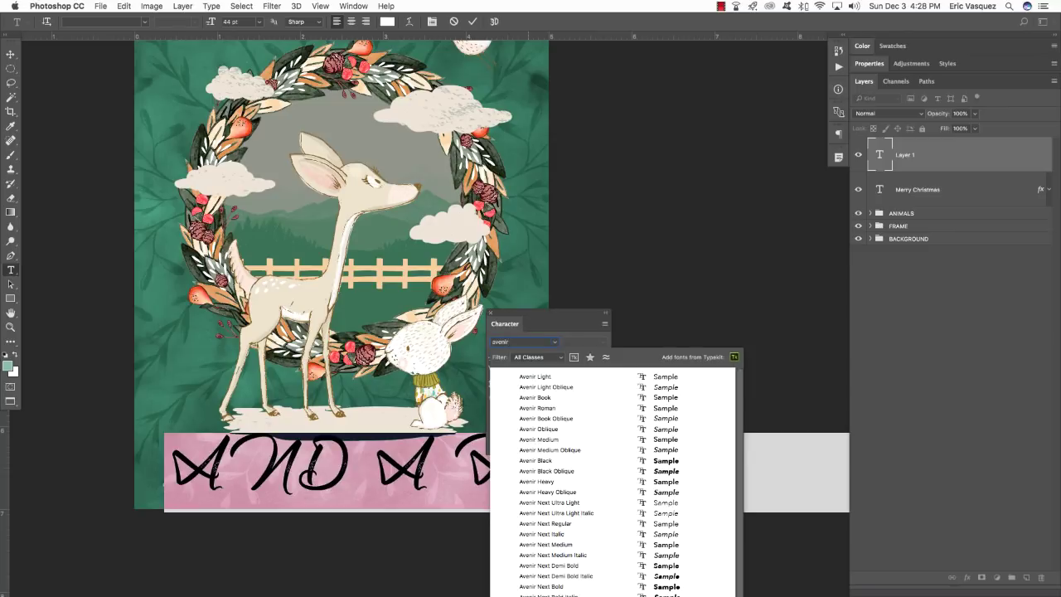
pyautogui.click(541, 461)
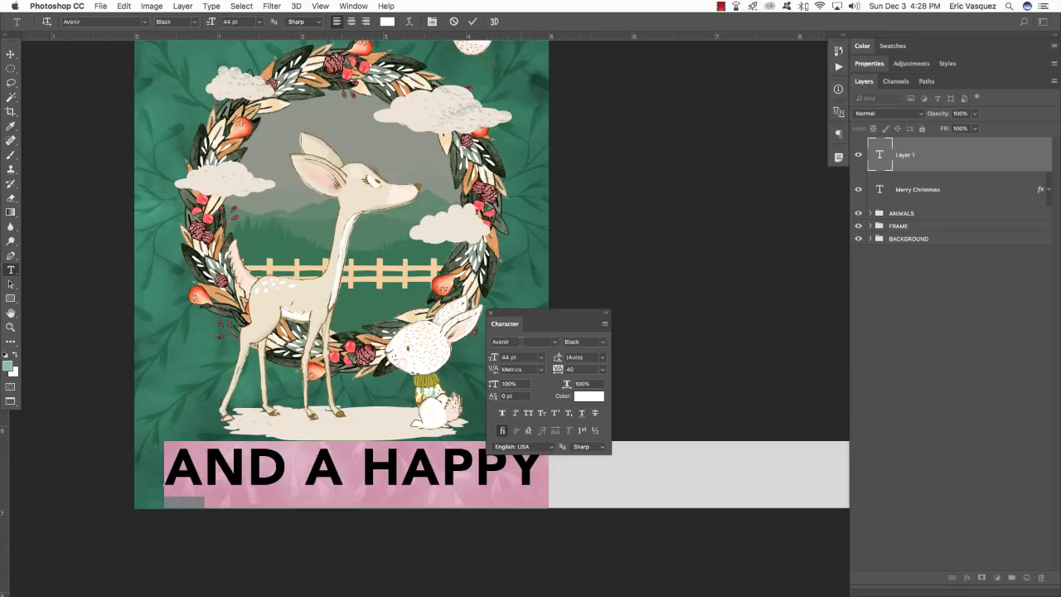
pyautogui.click(510, 357)
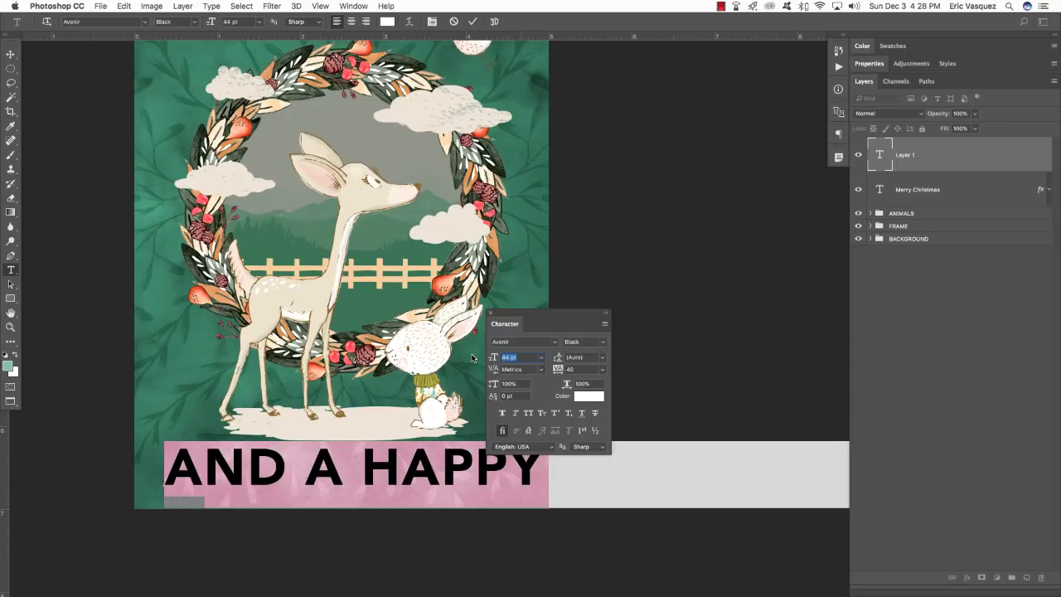
pyautogui.write('12')
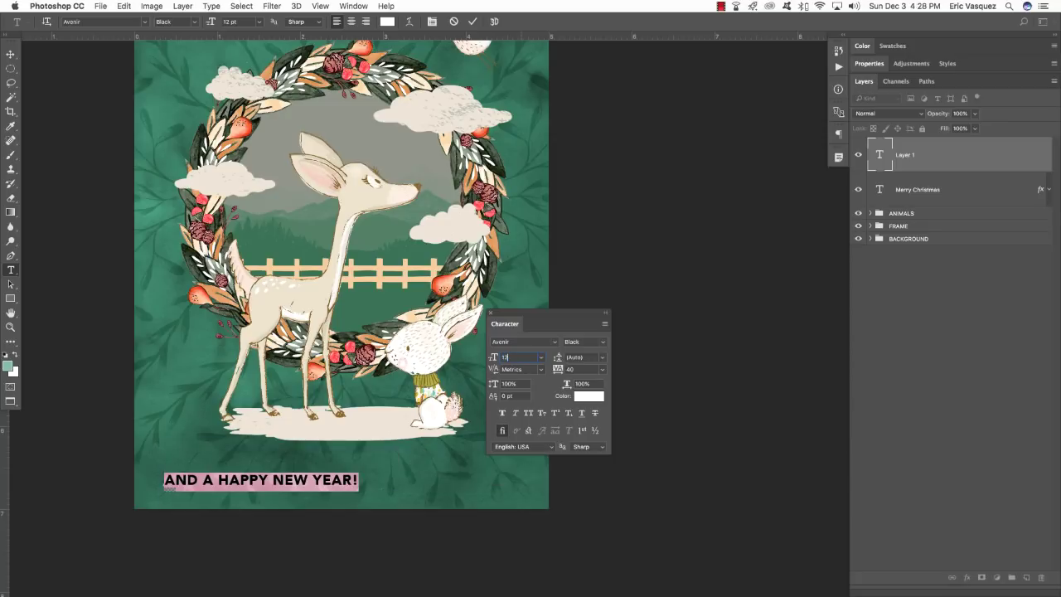
pyautogui.write('.29')
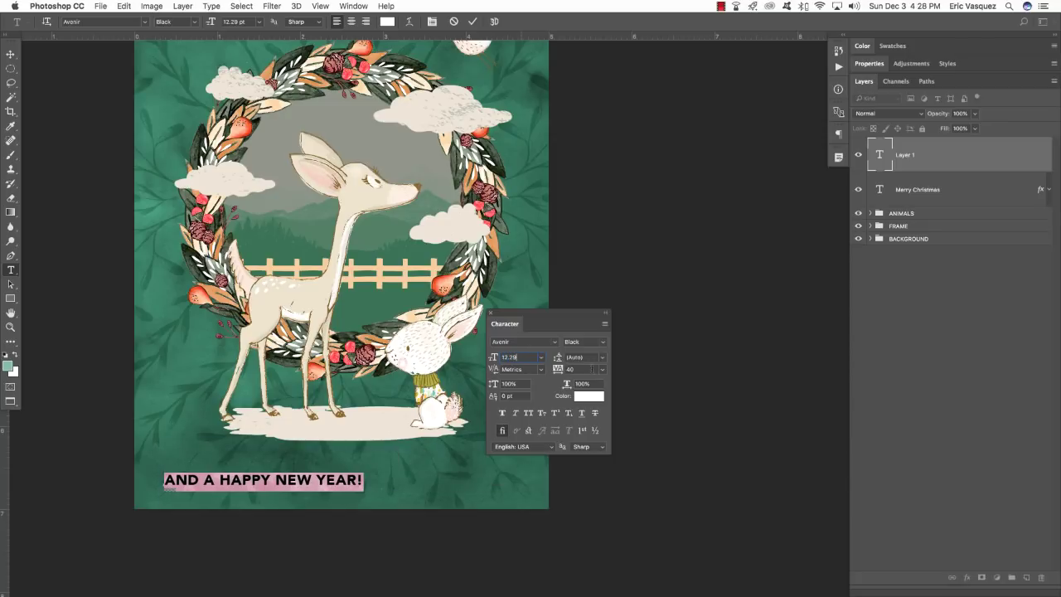
# Set the New Year line's tracking to 480, finish editing the text and close the character settings
pyautogui.click(590, 370)
pyautogui.write('480')
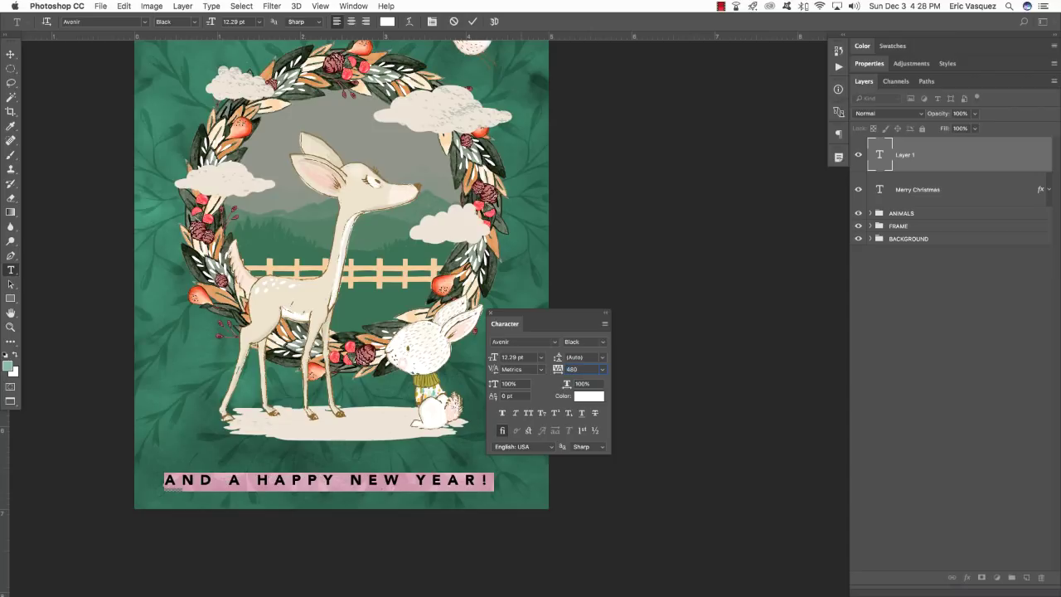
pyautogui.click(10, 54)
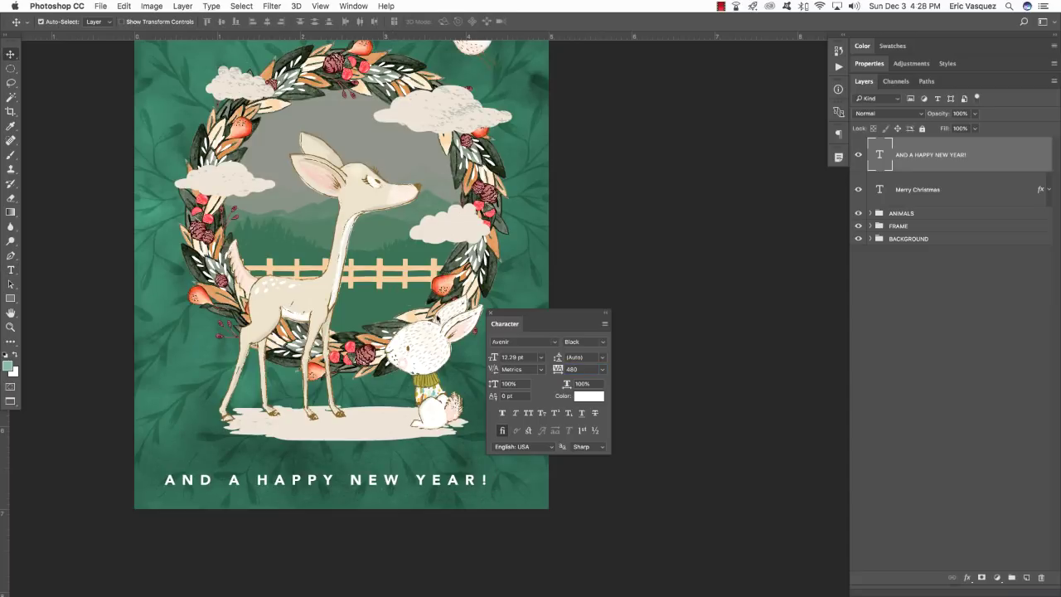
pyautogui.click(490, 312)
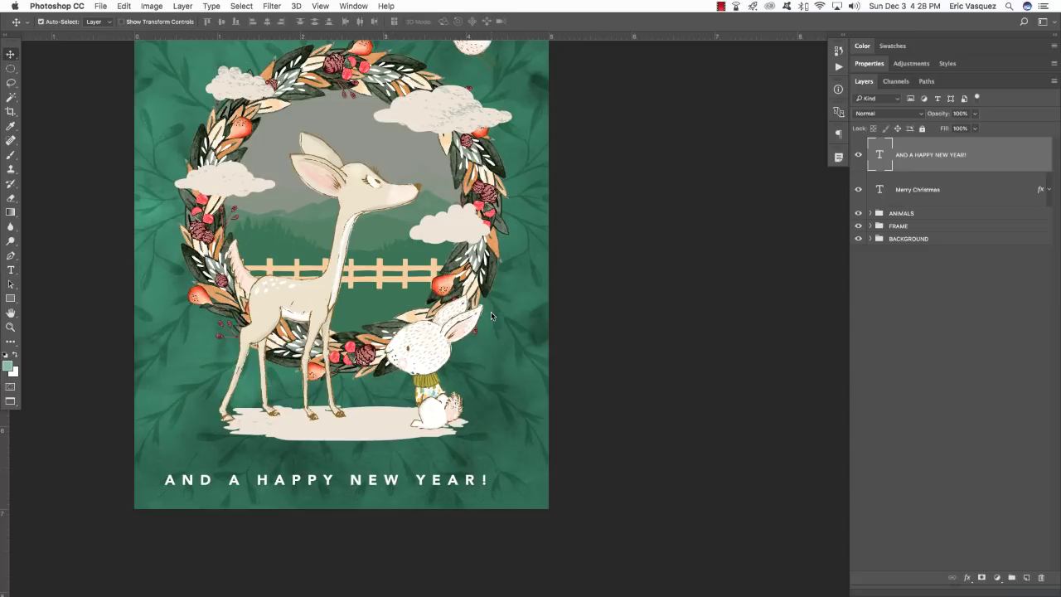
# Nudge the AND A HAPPY NEW YEAR! line twenty steps right and four steps up to centre it below the animals
pyautogui.moveTo(454, 307); pyautogui.dragTo(535, 333)
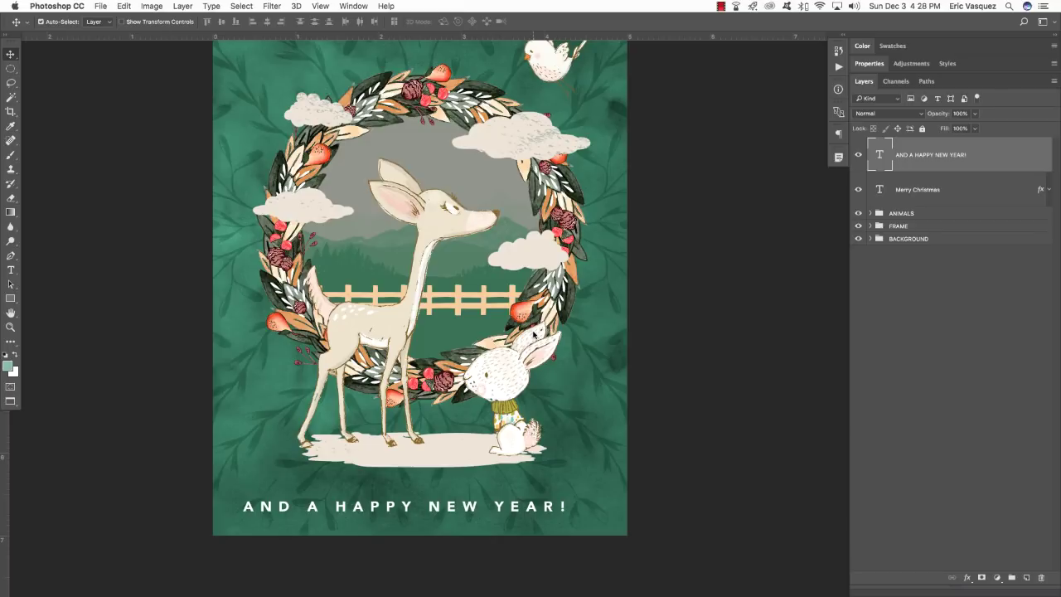
pyautogui.press('Right')
pyautogui.press('Right')
pyautogui.press('Right')
pyautogui.press('Right')
pyautogui.press('Right')
pyautogui.press('Right')
pyautogui.press('Right')
pyautogui.press('Right')
pyautogui.press('Right')
pyautogui.press('Right')
pyautogui.press('Right')
pyautogui.press('Right')
pyautogui.press('Right')
pyautogui.press('Right')
pyautogui.press('Right')
pyautogui.press('Right')
pyautogui.press('Right')
pyautogui.press('Right')
pyautogui.press('Right')
pyautogui.press('Right')
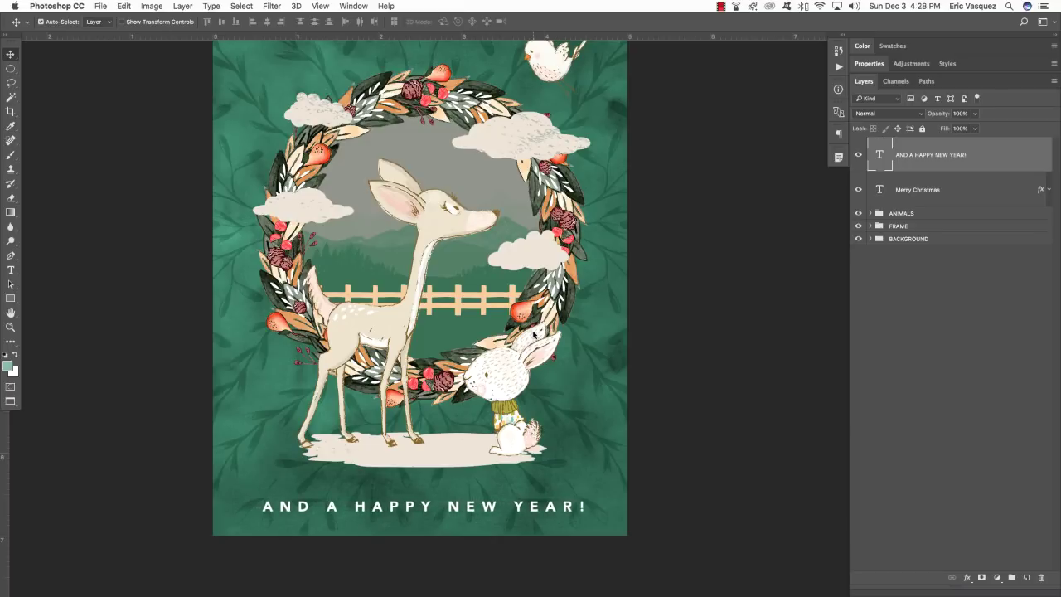
pyautogui.press('Up')
pyautogui.press('Up')
pyautogui.press('Up')
pyautogui.press('Up')
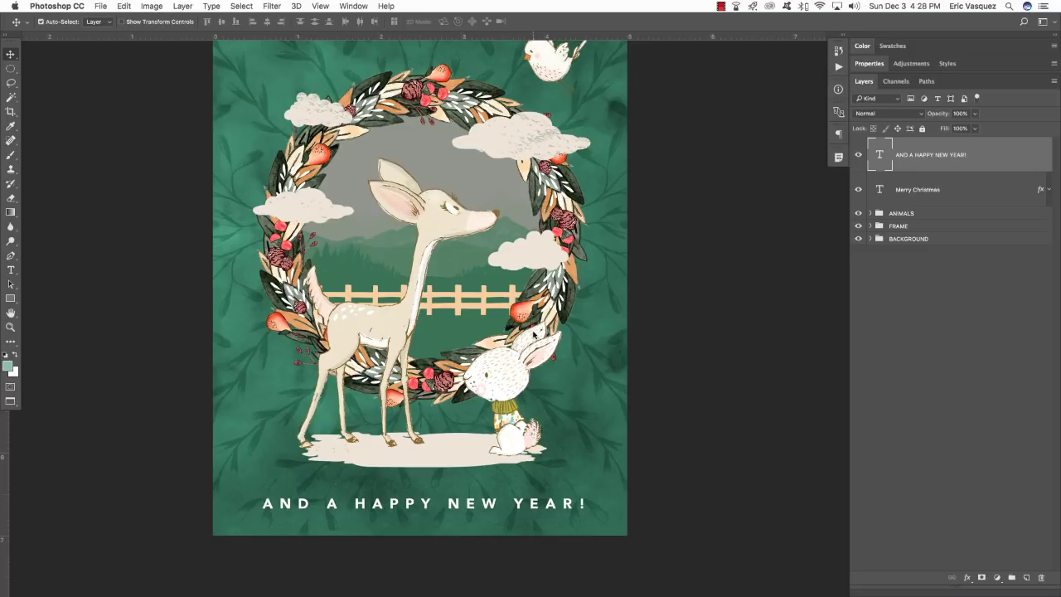
# Select both text layers and align their horizontal centers
pyautogui.press('super')
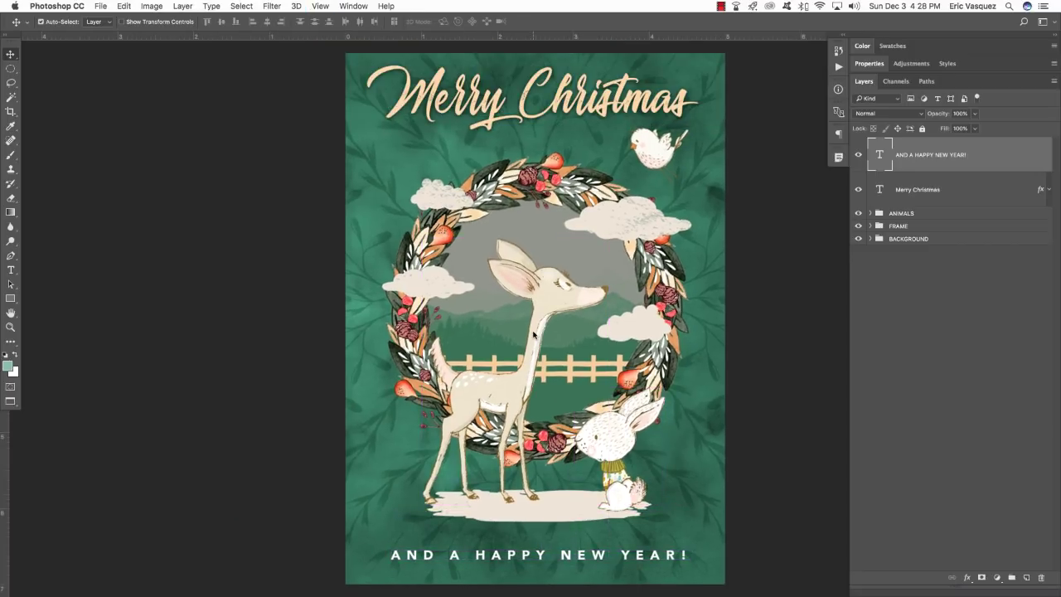
pyautogui.moveTo(666, 287)
pyautogui.mouseDown()
pyautogui.moveTo(723, 287)
pyautogui.moveTo(648, 276)
pyautogui.mouseUp()
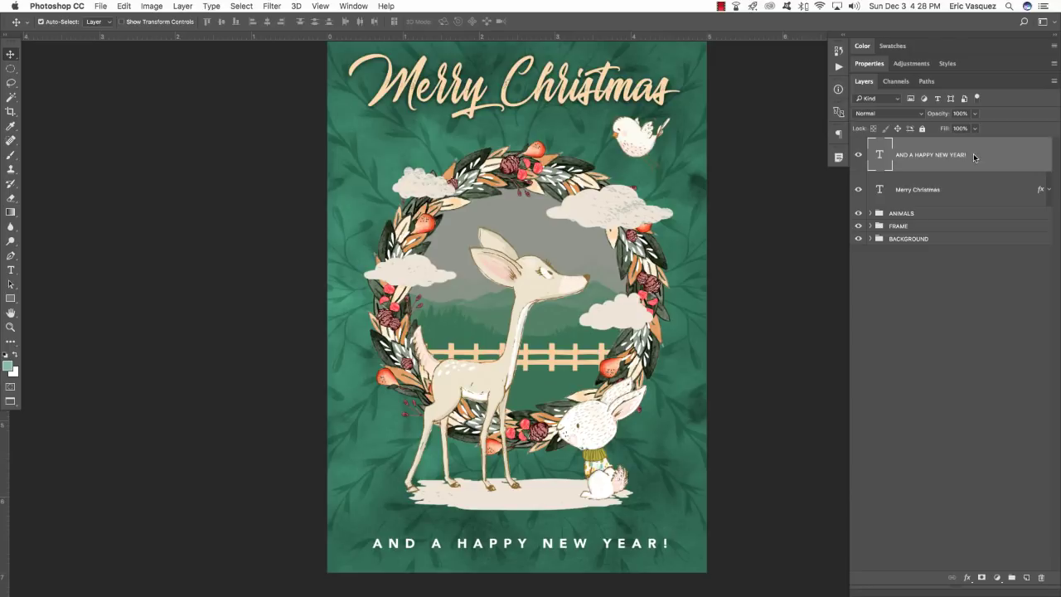
pyautogui.keyDown('shift'); pyautogui.click(957, 191); pyautogui.keyUp('shift')
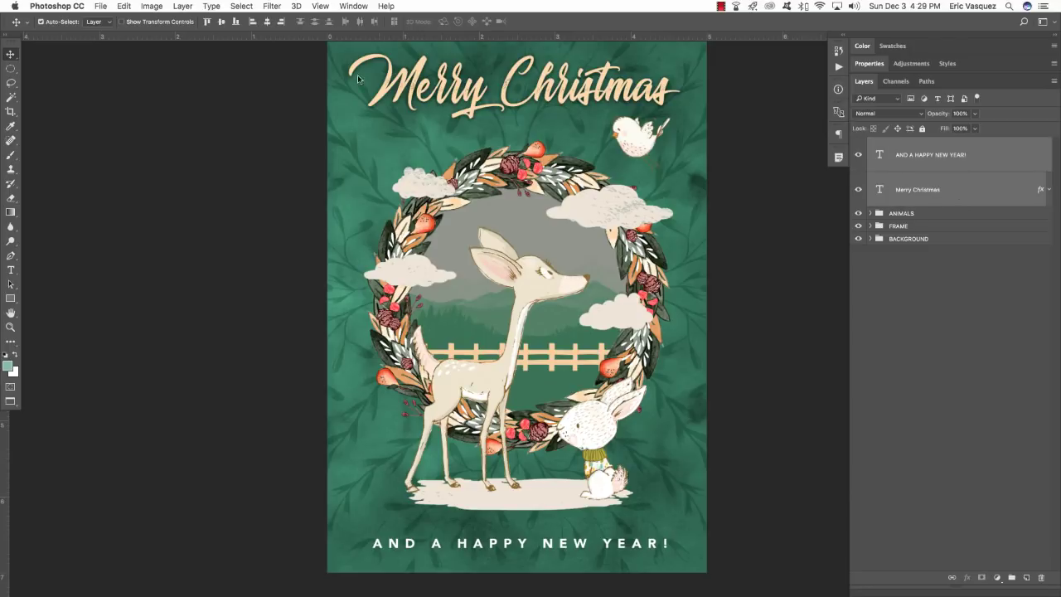
pyautogui.click(267, 22)
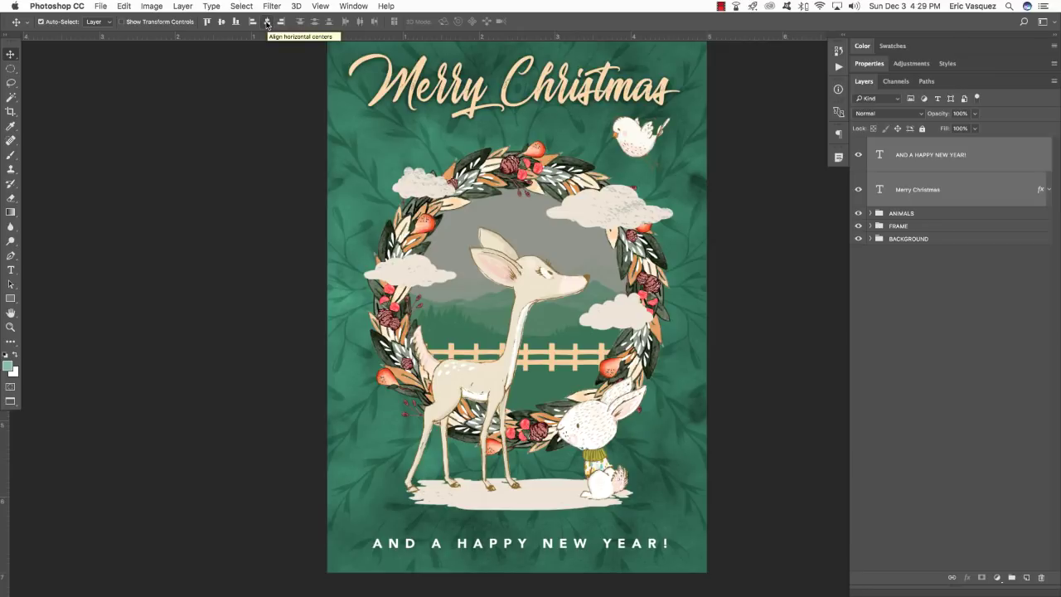
pyautogui.click(267, 23)
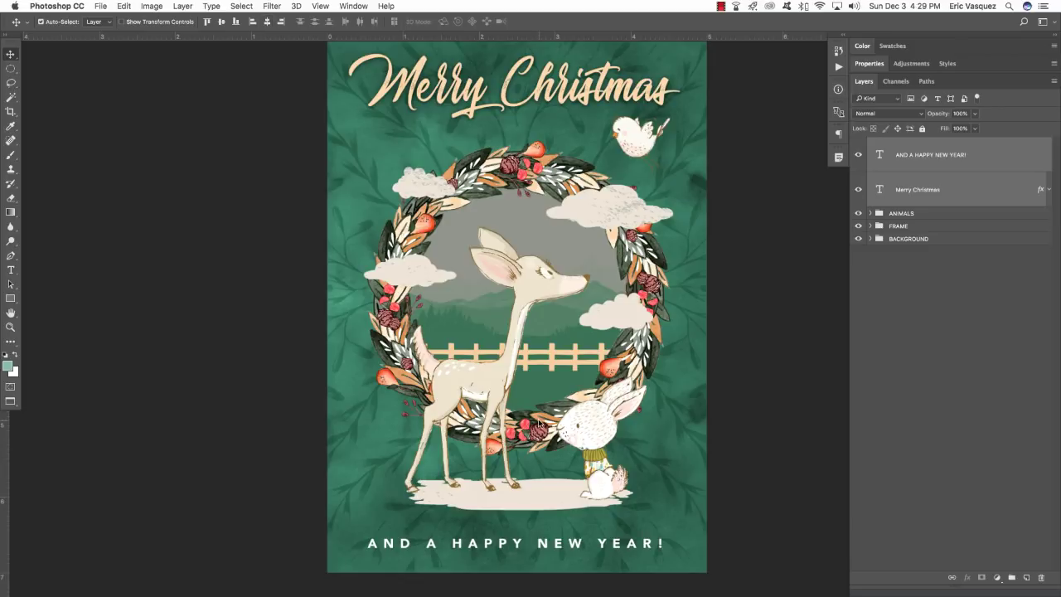
# Move the Merry Christmas layer above the New Year layer and copy its layer effects onto the New Year text
pyautogui.click(1007, 192)
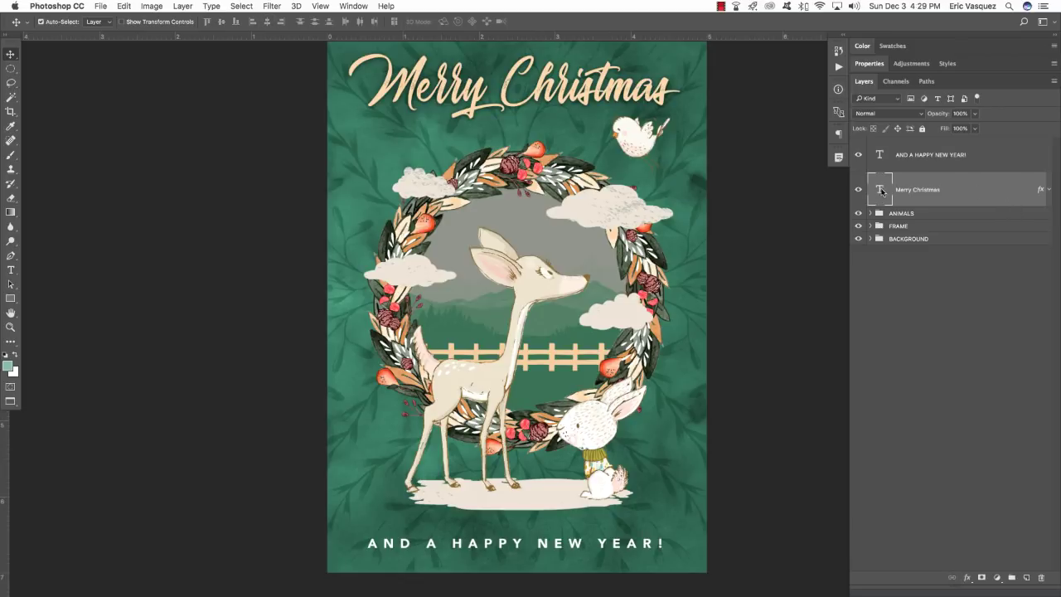
pyautogui.moveTo(983, 189); pyautogui.dragTo(979, 147)
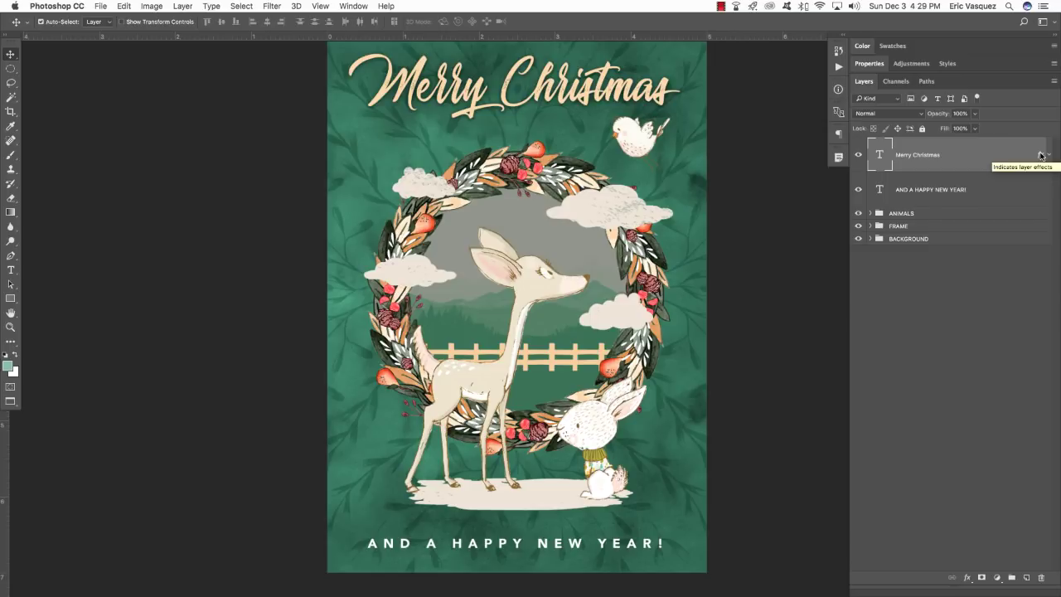
pyautogui.moveTo(1041, 156); pyautogui.dragTo(1021, 190)
pyautogui.click(1050, 190)
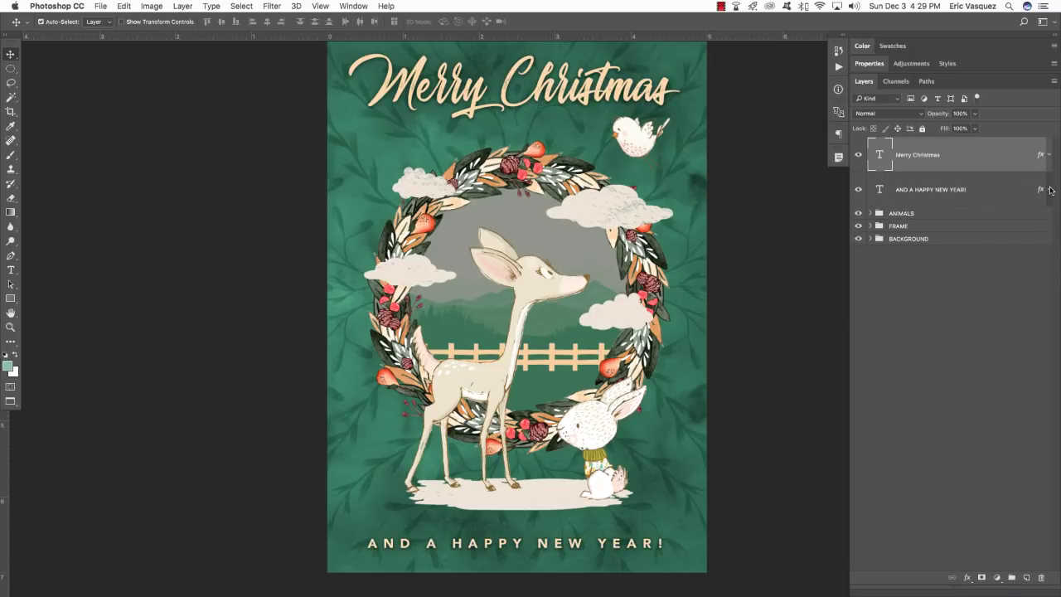
# Group the Merry Christmas and AND A HAPPY NEW YEAR! layers and rename the group TT
pyautogui.keyDown('shift'); pyautogui.click(998, 184); pyautogui.keyUp('shift')
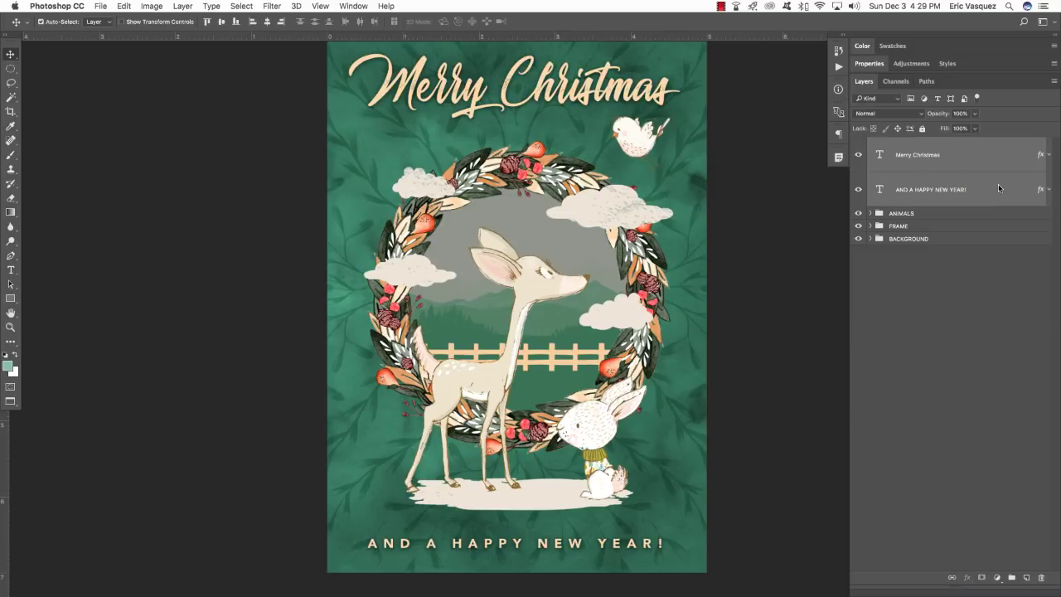
pyautogui.press('super+g')
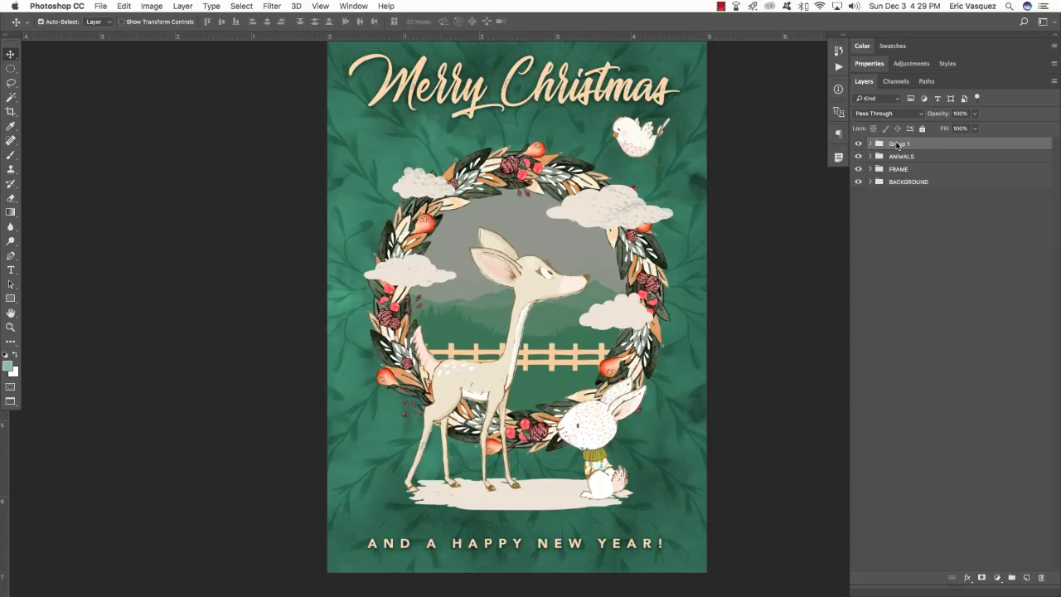
pyautogui.doubleClick(900, 144)
pyautogui.write('TE')
pyautogui.press('Return')
pyautogui.moveTo(737, 235); pyautogui.dragTo(755, 247)
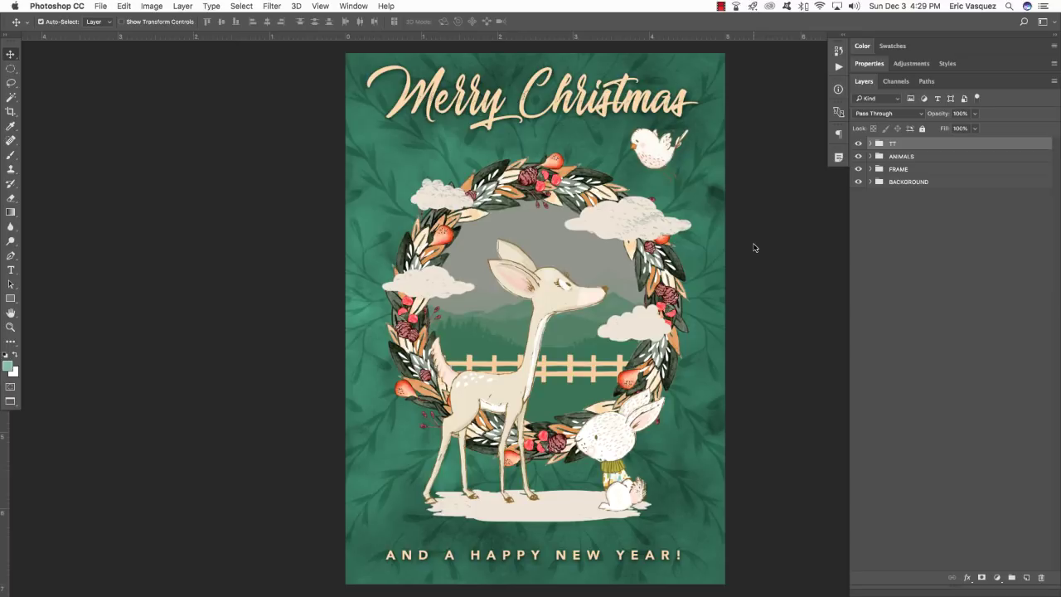